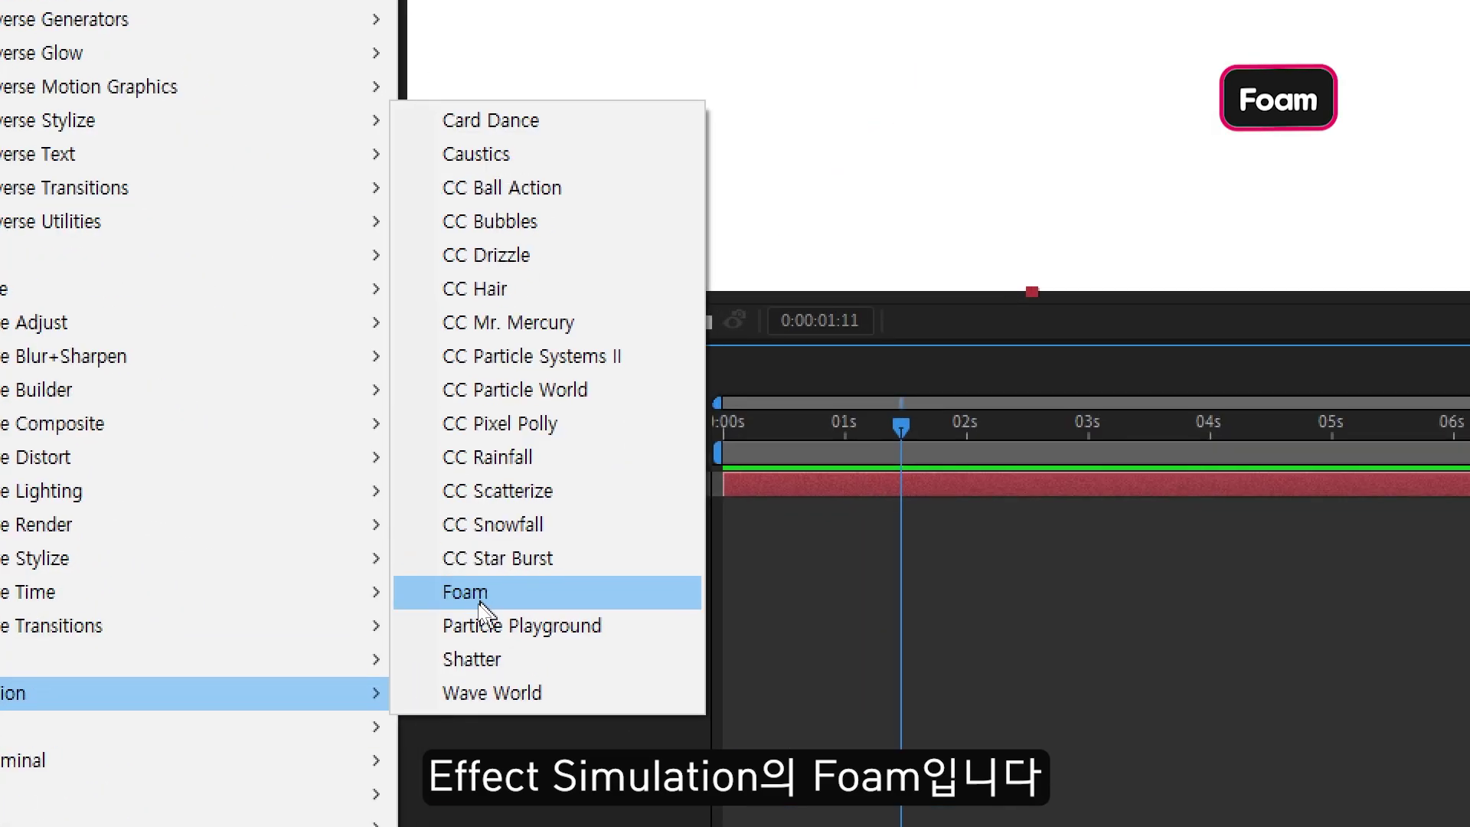
# - Apply the Foam simulation effect to the layer and compare its Draft, Draft + Flow Map and Rendered views
pyautogui.click(473, 594)
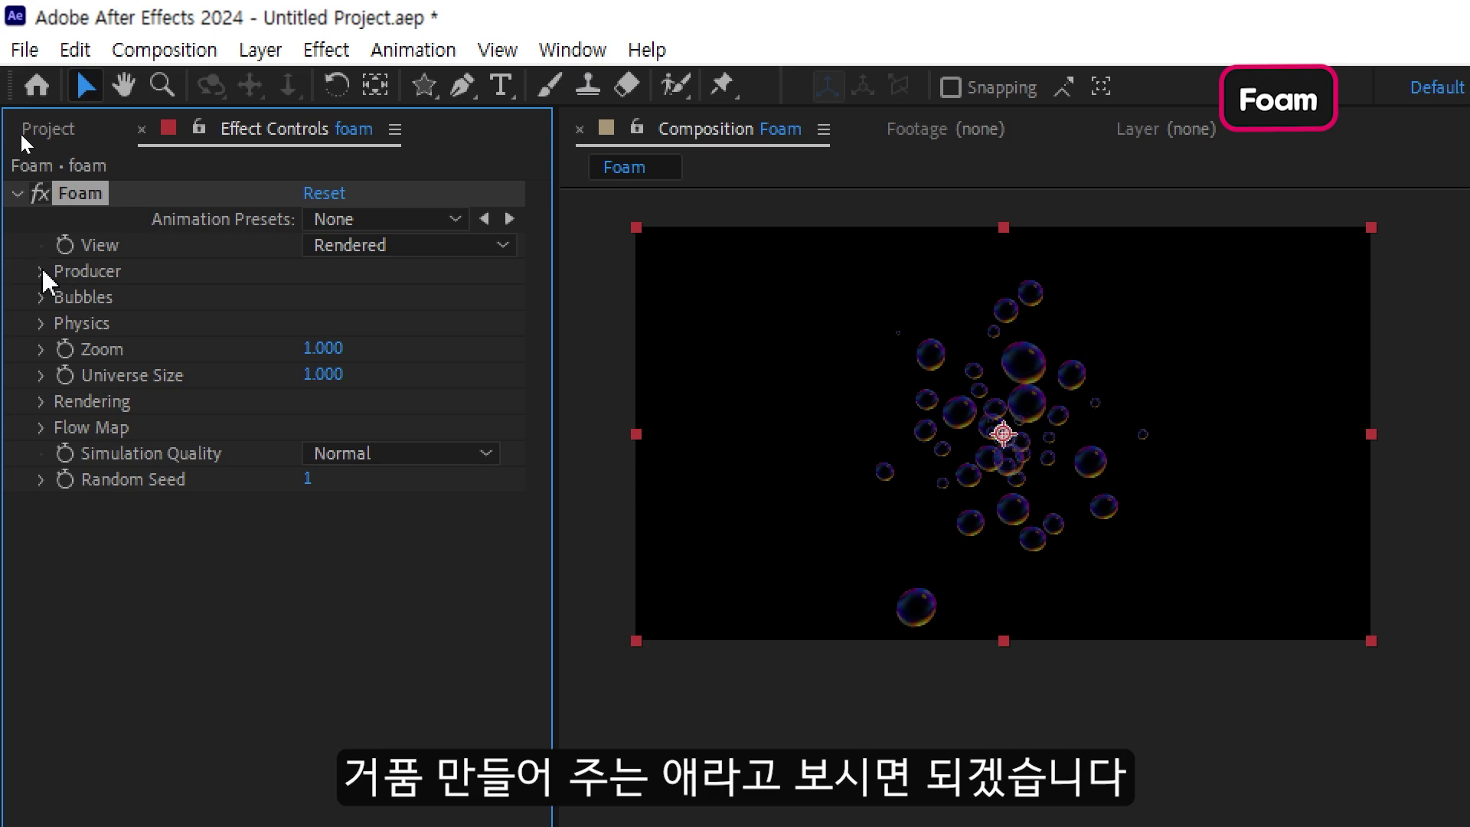
pyautogui.click(383, 245)
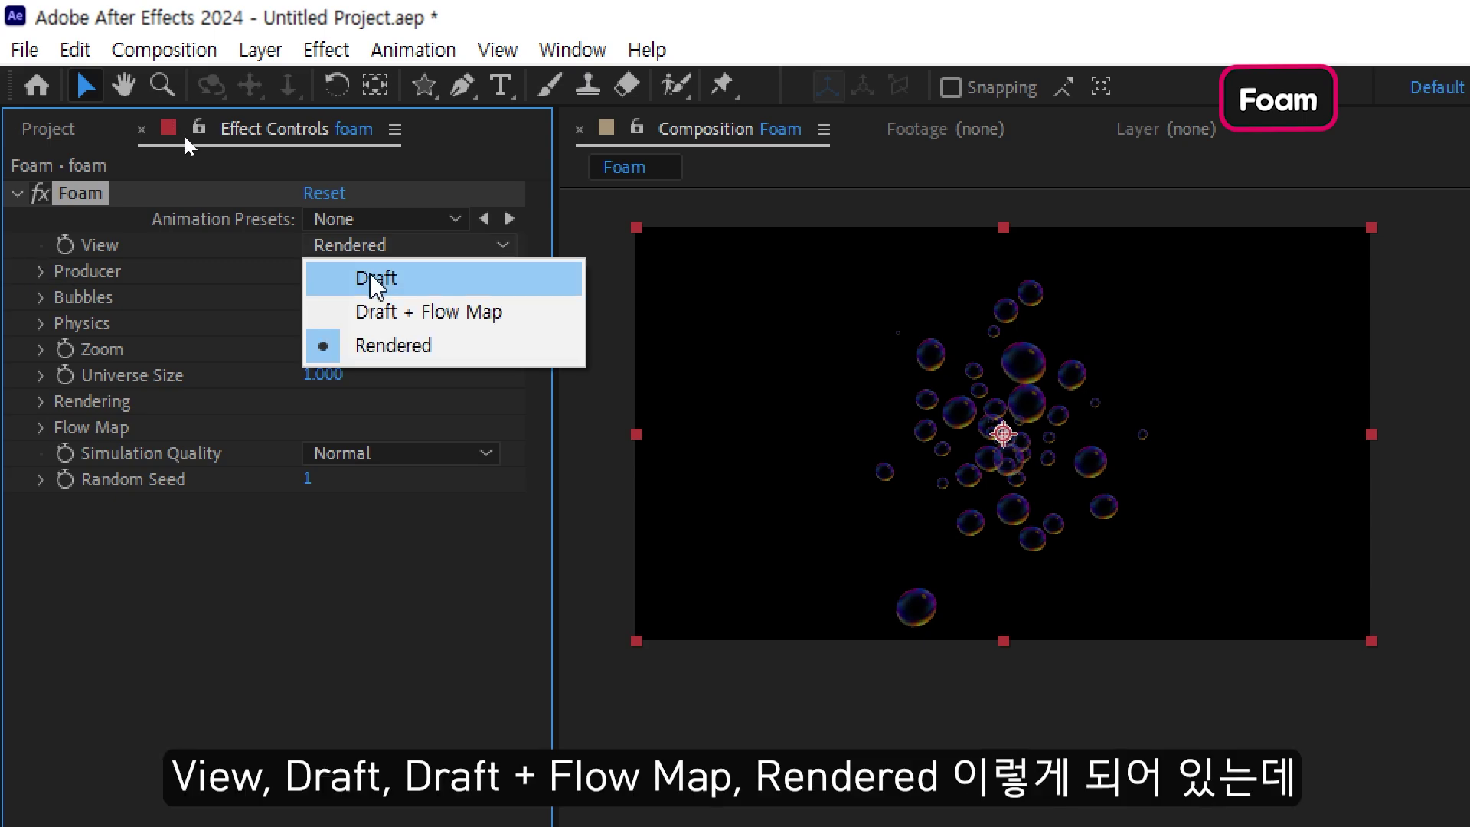
pyautogui.click(370, 277)
pyautogui.click(383, 246)
pyautogui.click(400, 312)
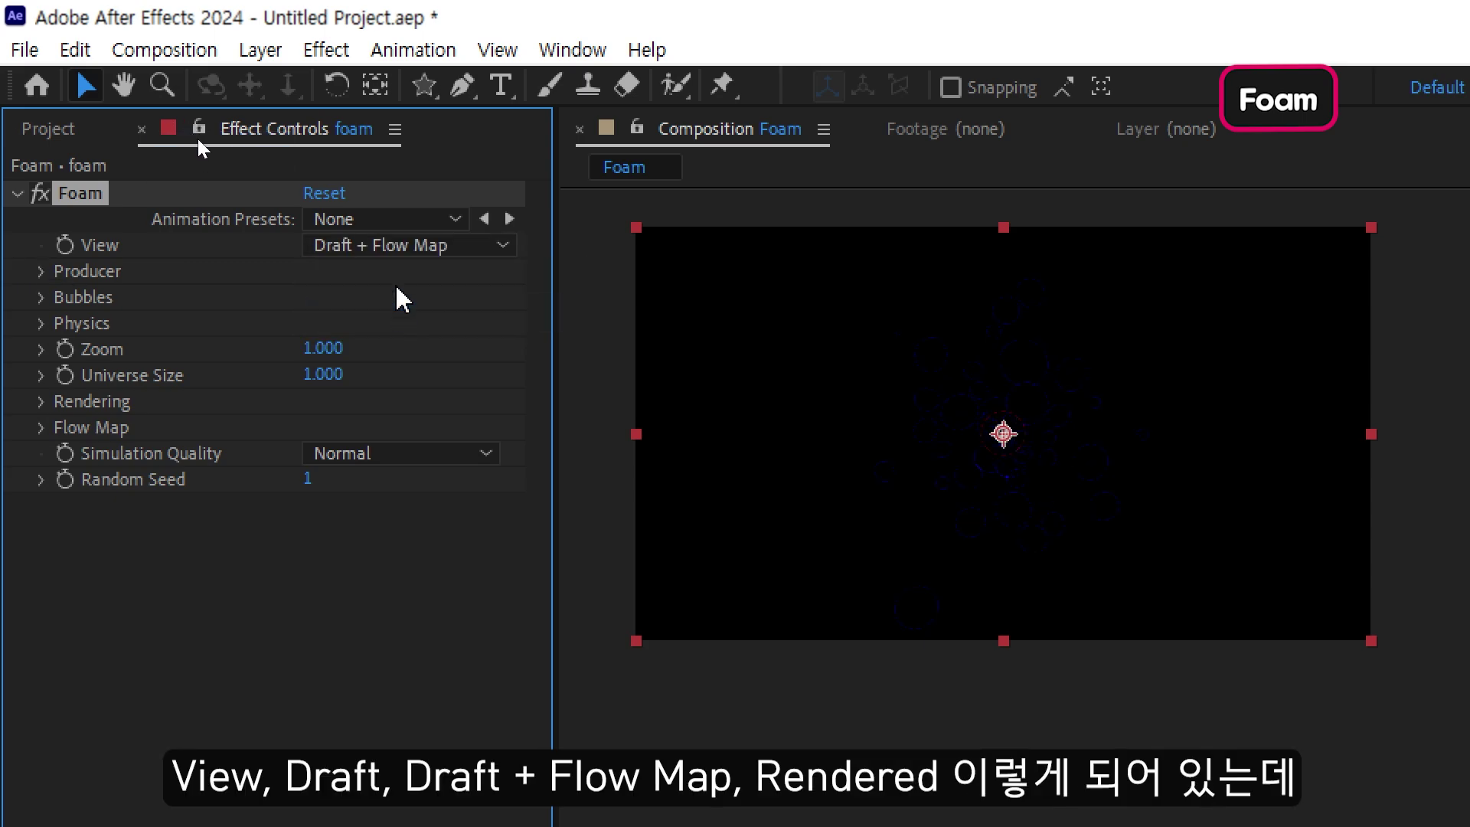
pyautogui.click(398, 246)
pyautogui.click(411, 348)
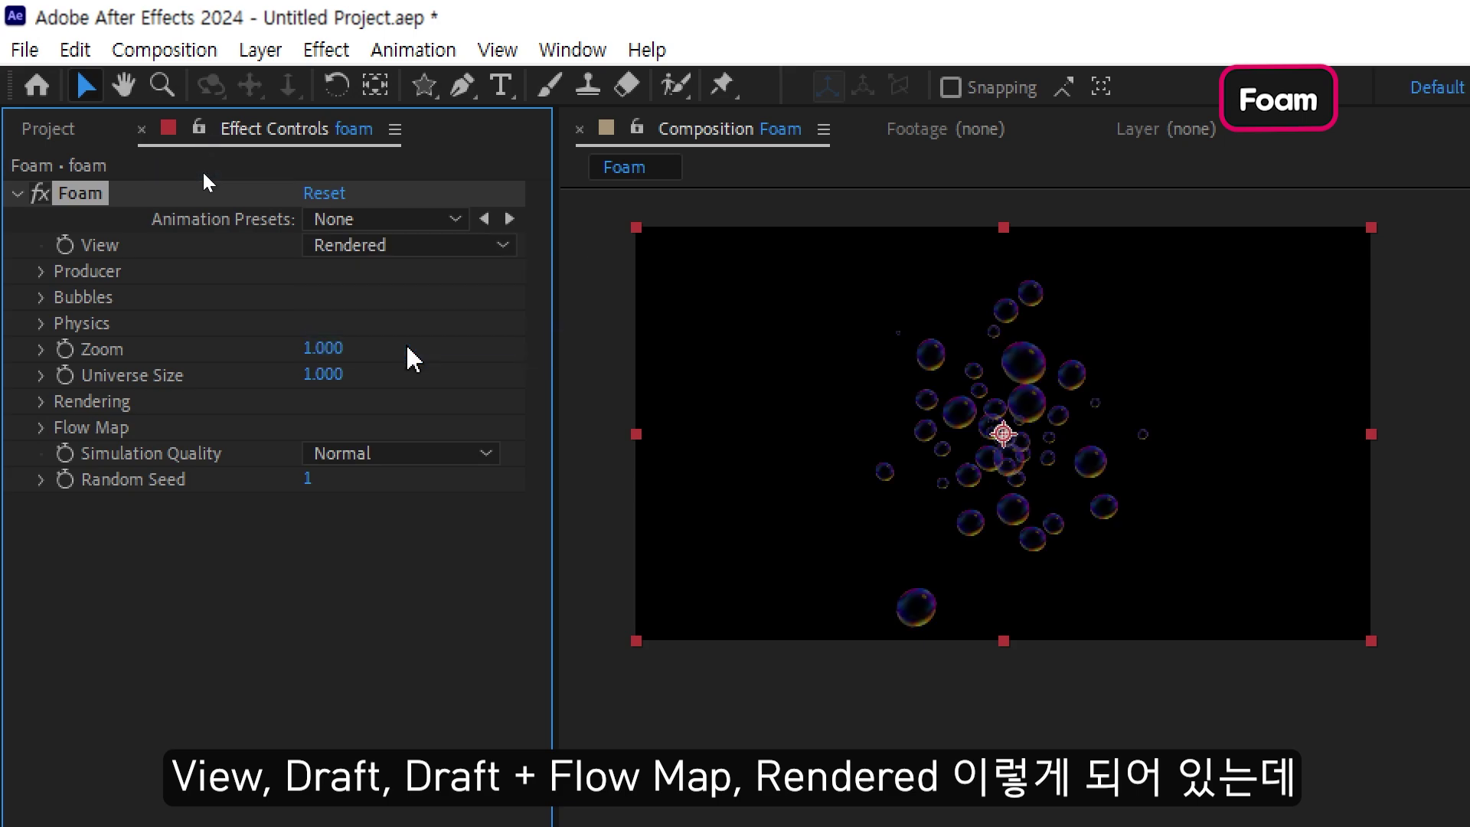
# - Set the Foam effect's View to Draft and bring the producer area into sight in the composition
pyautogui.click(396, 249)
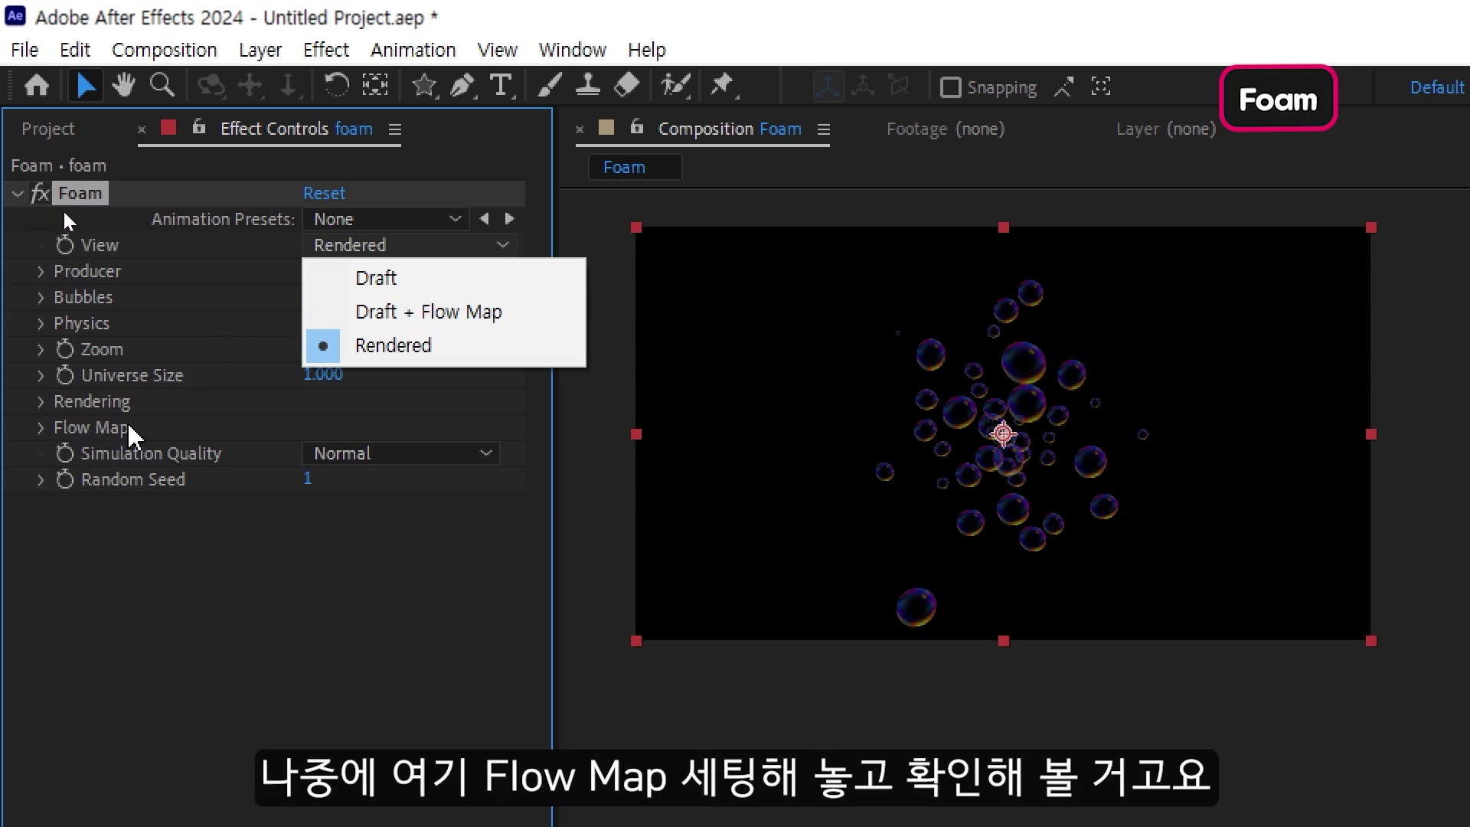
pyautogui.click(376, 277)
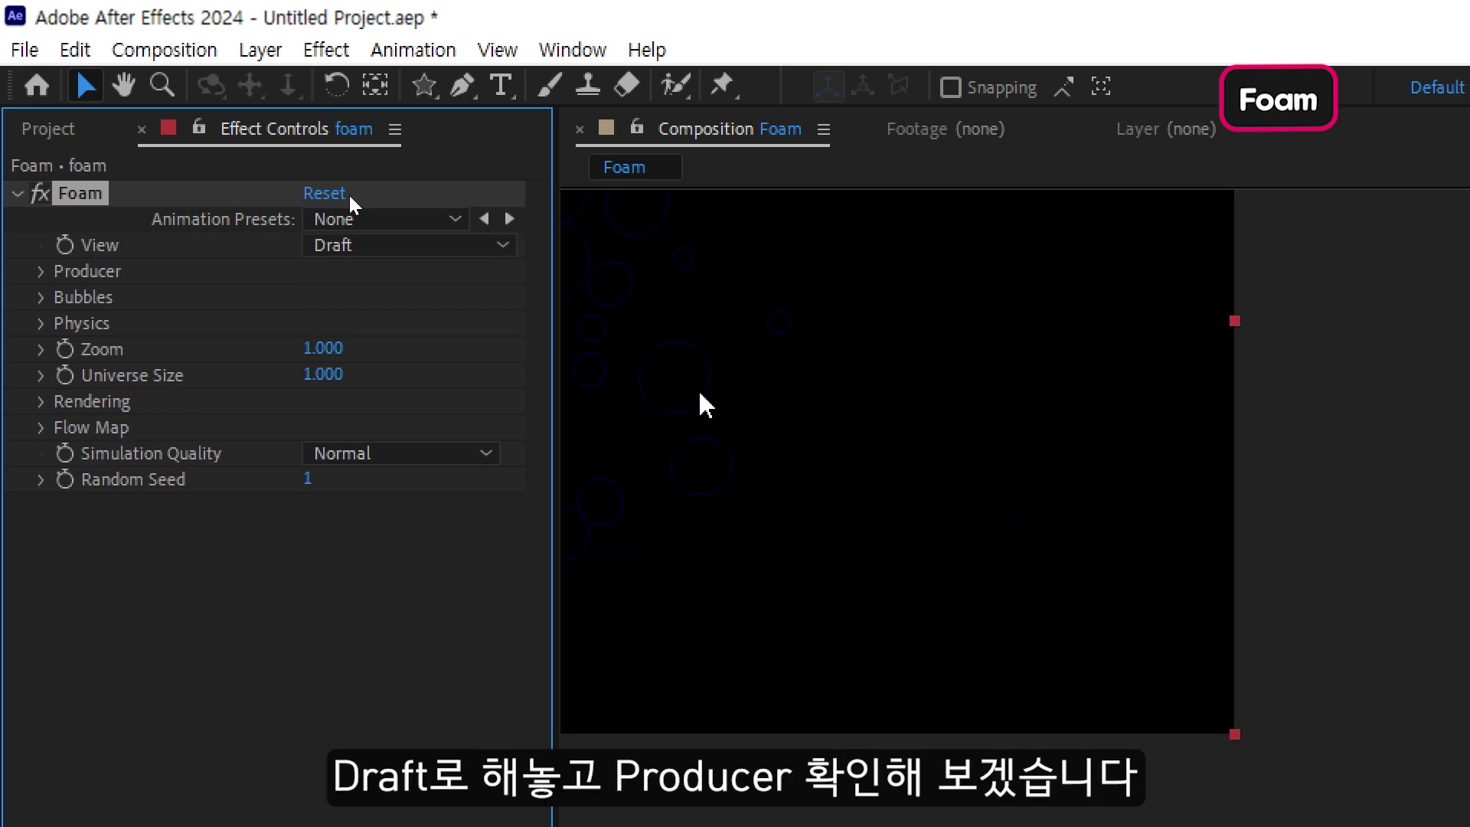
pyautogui.press('h')
pyautogui.moveTo(826, 498); pyautogui.dragTo(935, 474)
pyautogui.press('v')
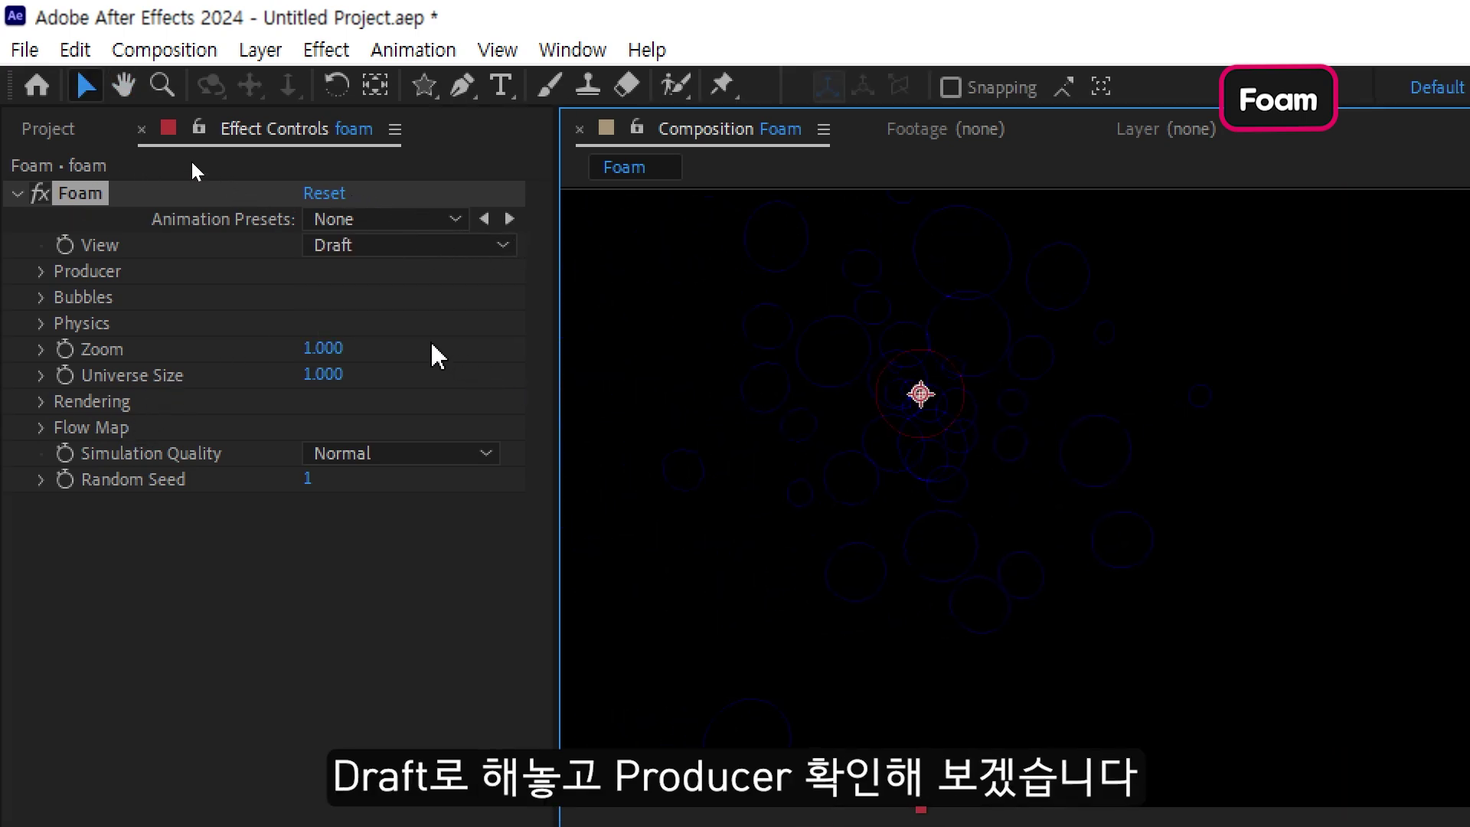
# - Try moving the Producer Point to 696, 524 with a Producer X Size of 0.300, and reset the effect
pyautogui.click(47, 274)
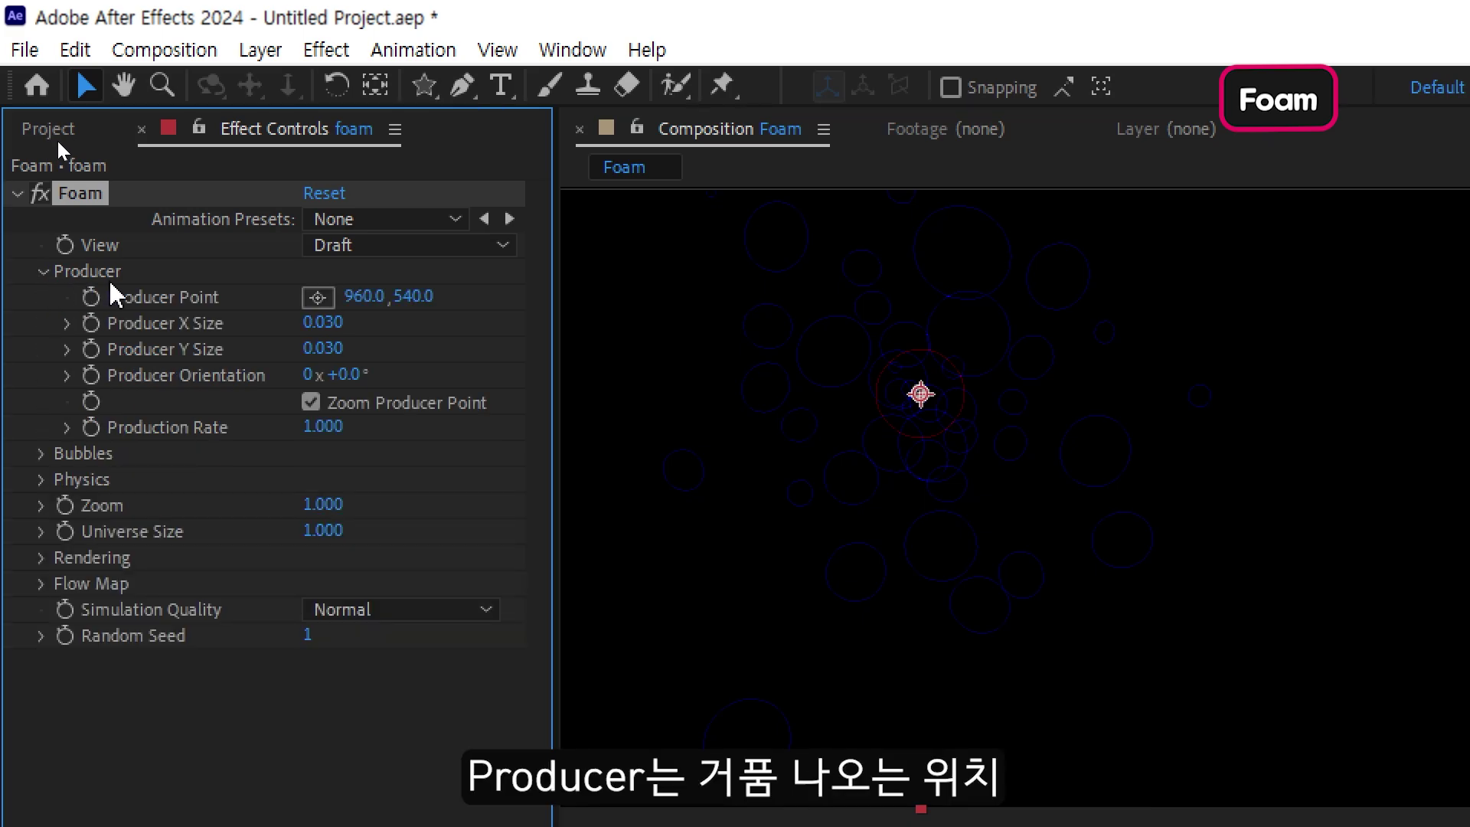
pyautogui.click(320, 298)
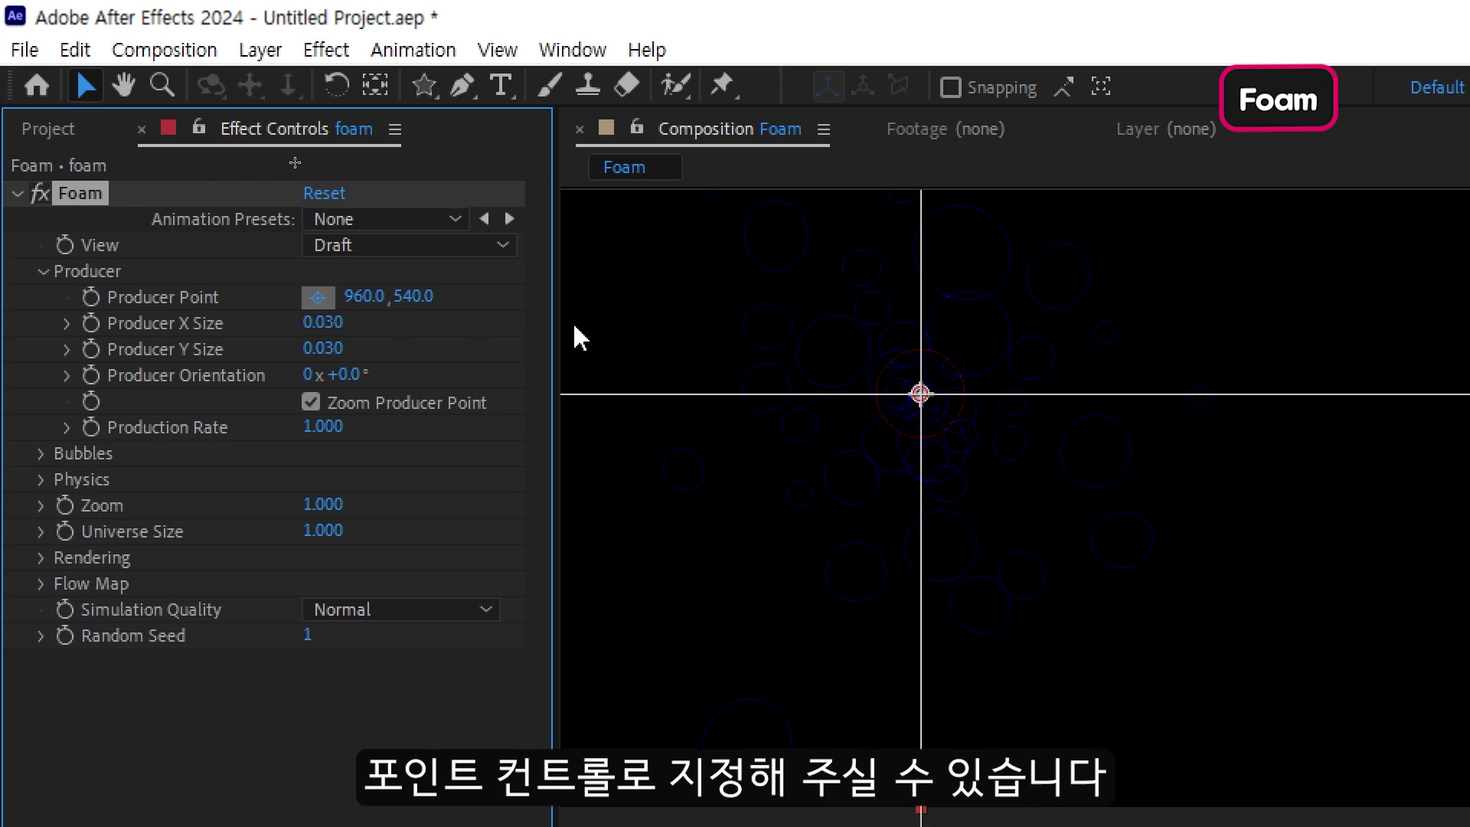
pyautogui.click(684, 335)
pyautogui.moveTo(686, 335); pyautogui.dragTo(718, 381)
pyautogui.moveTo(349, 324); pyautogui.dragTo(378, 323)
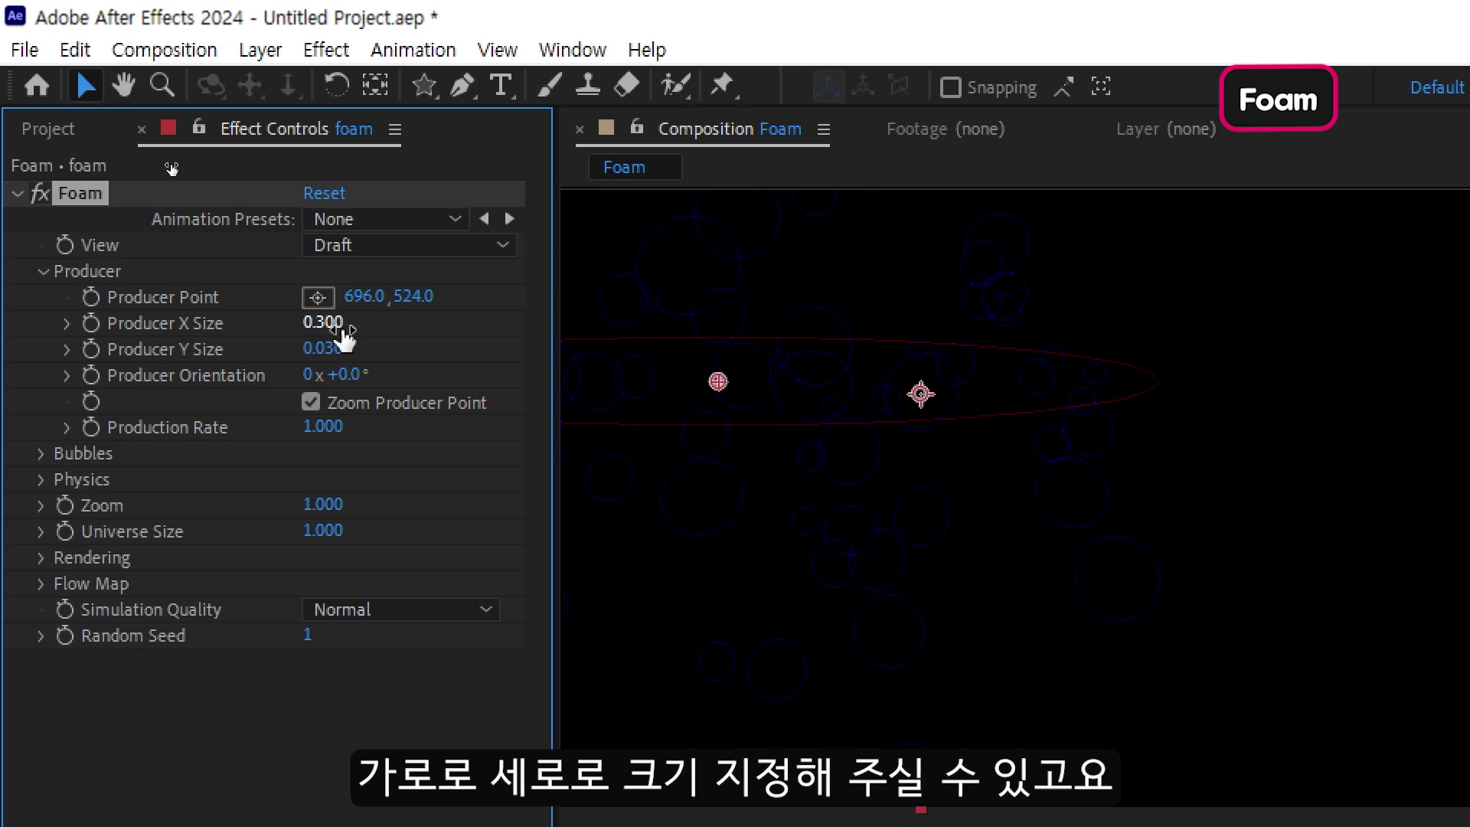
pyautogui.click(324, 192)
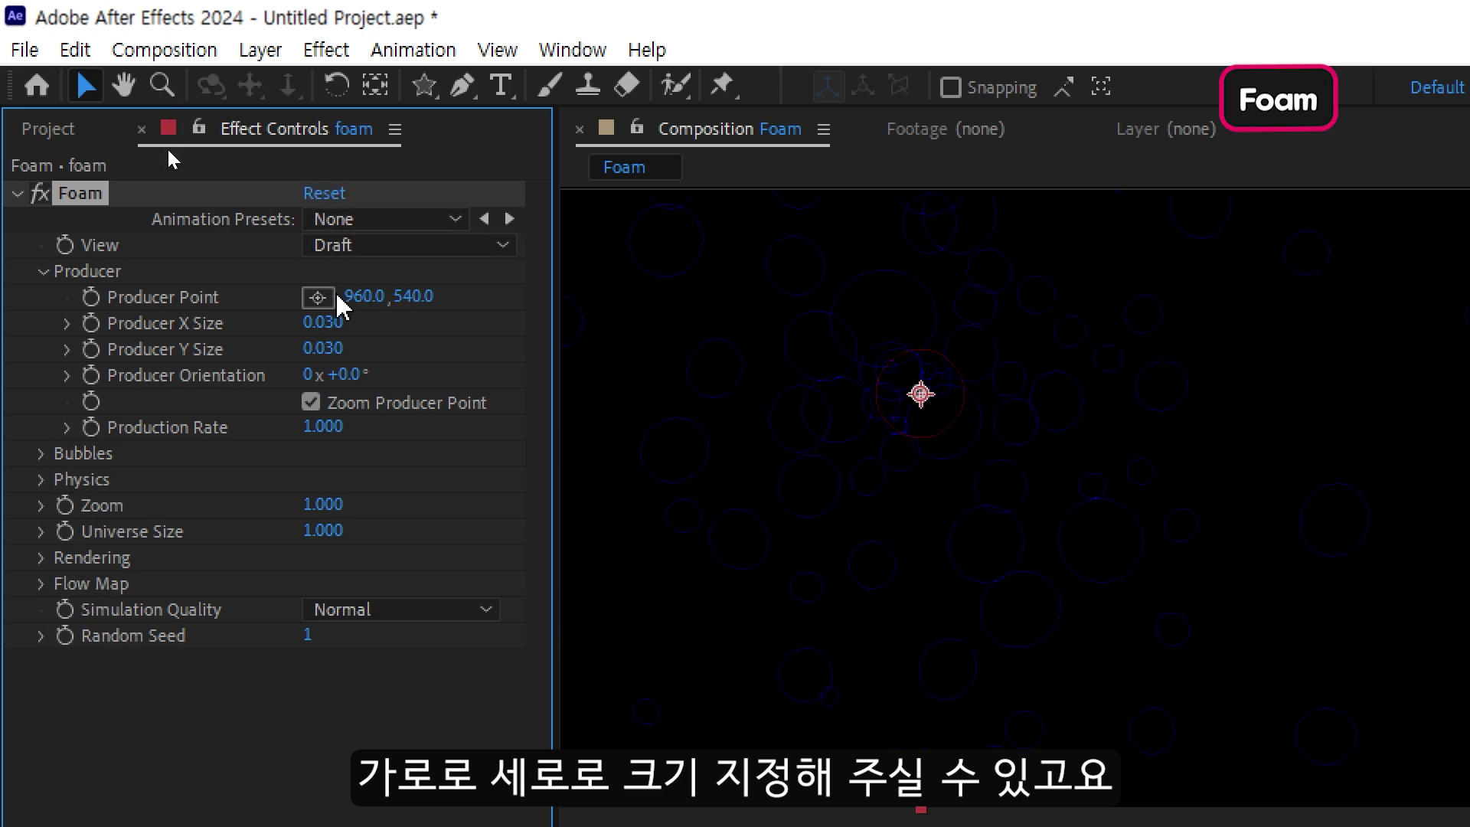
# - Set Producer Y Size to 0.400 and Producer Orientation to 63°, and move the Producer Point to 460, 560
pyautogui.moveTo(329, 351); pyautogui.dragTo(403, 360)
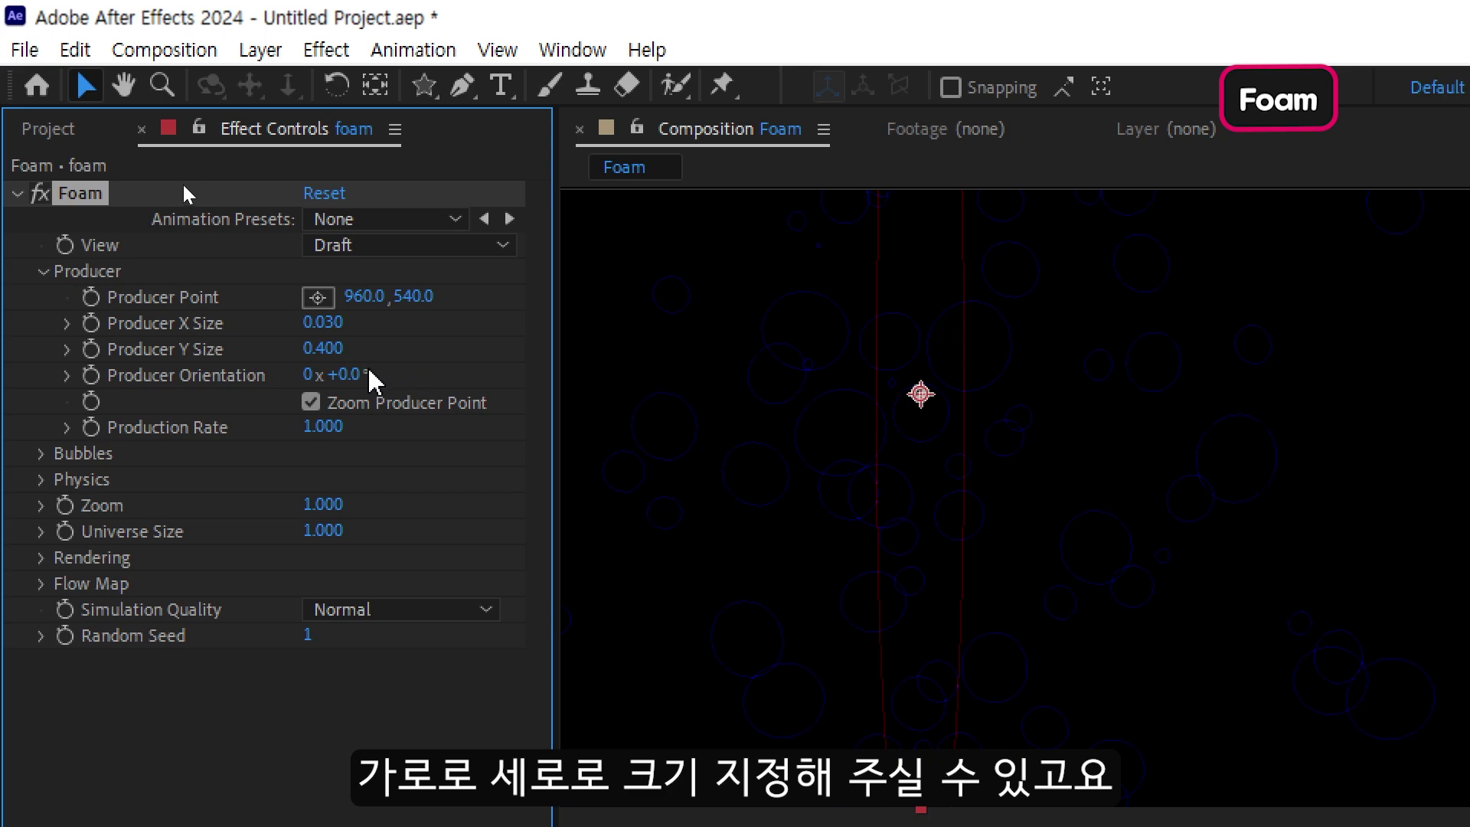
pyautogui.moveTo(350, 375); pyautogui.dragTo(434, 376)
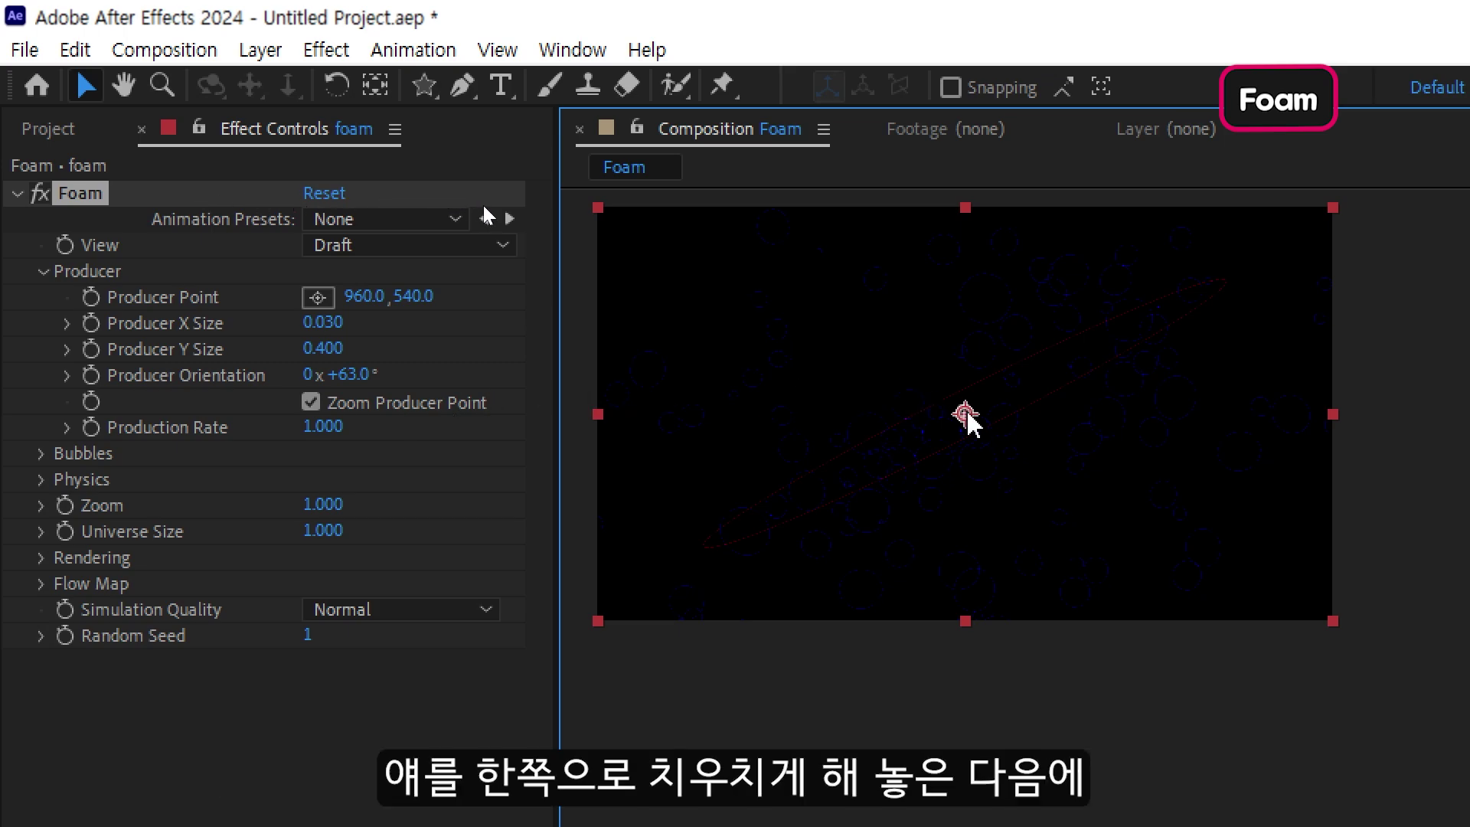
pyautogui.moveTo(965, 414); pyautogui.dragTo(774, 420)
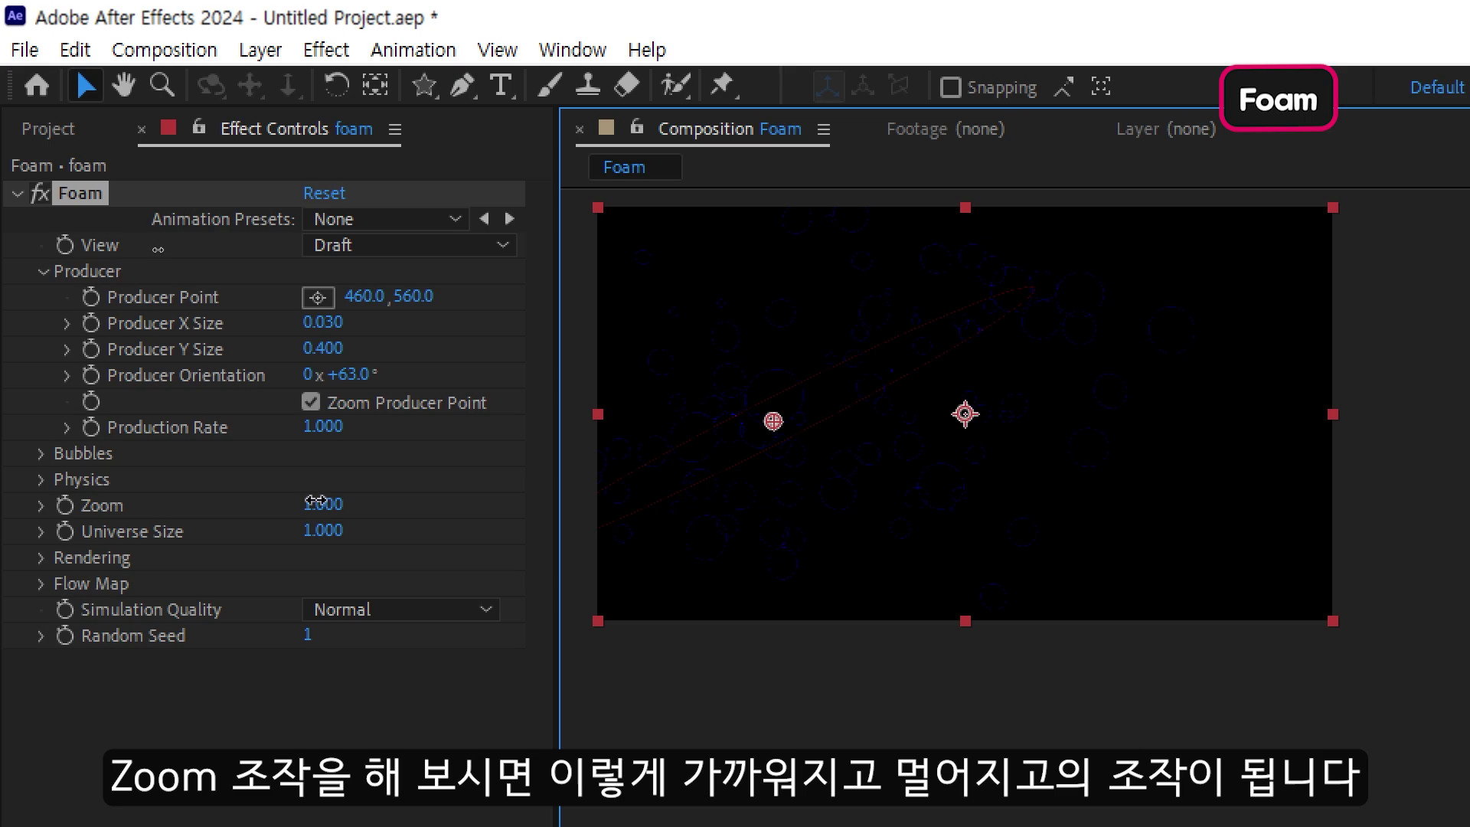
# - Try different Zoom values with Zoom Producer Point on, disable that option, and bring Zoom down to 0.660
pyautogui.moveTo(329, 502); pyautogui.dragTo(327, 501)
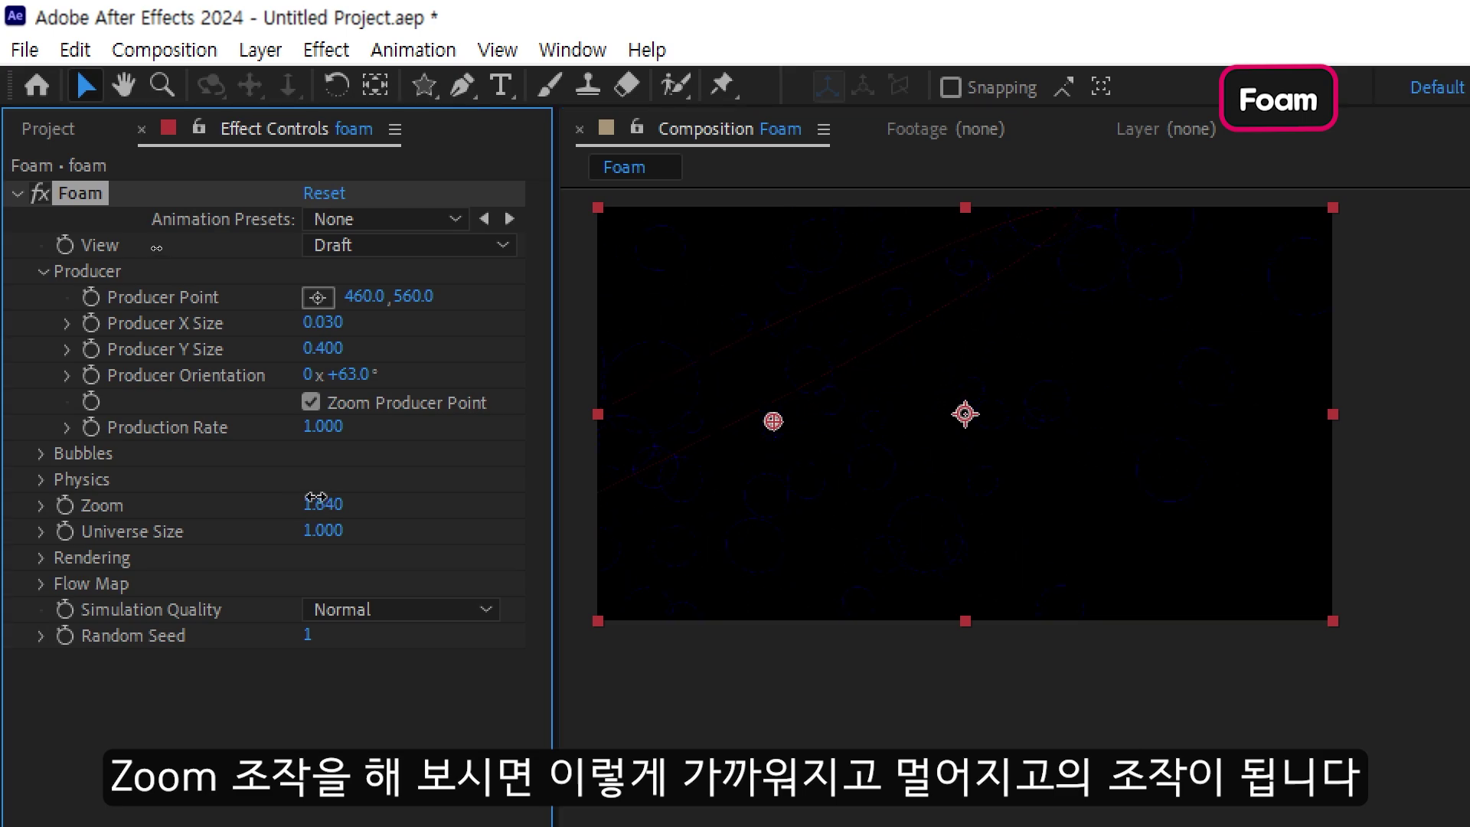
pyautogui.moveTo(316, 497); pyautogui.dragTo(264, 511)
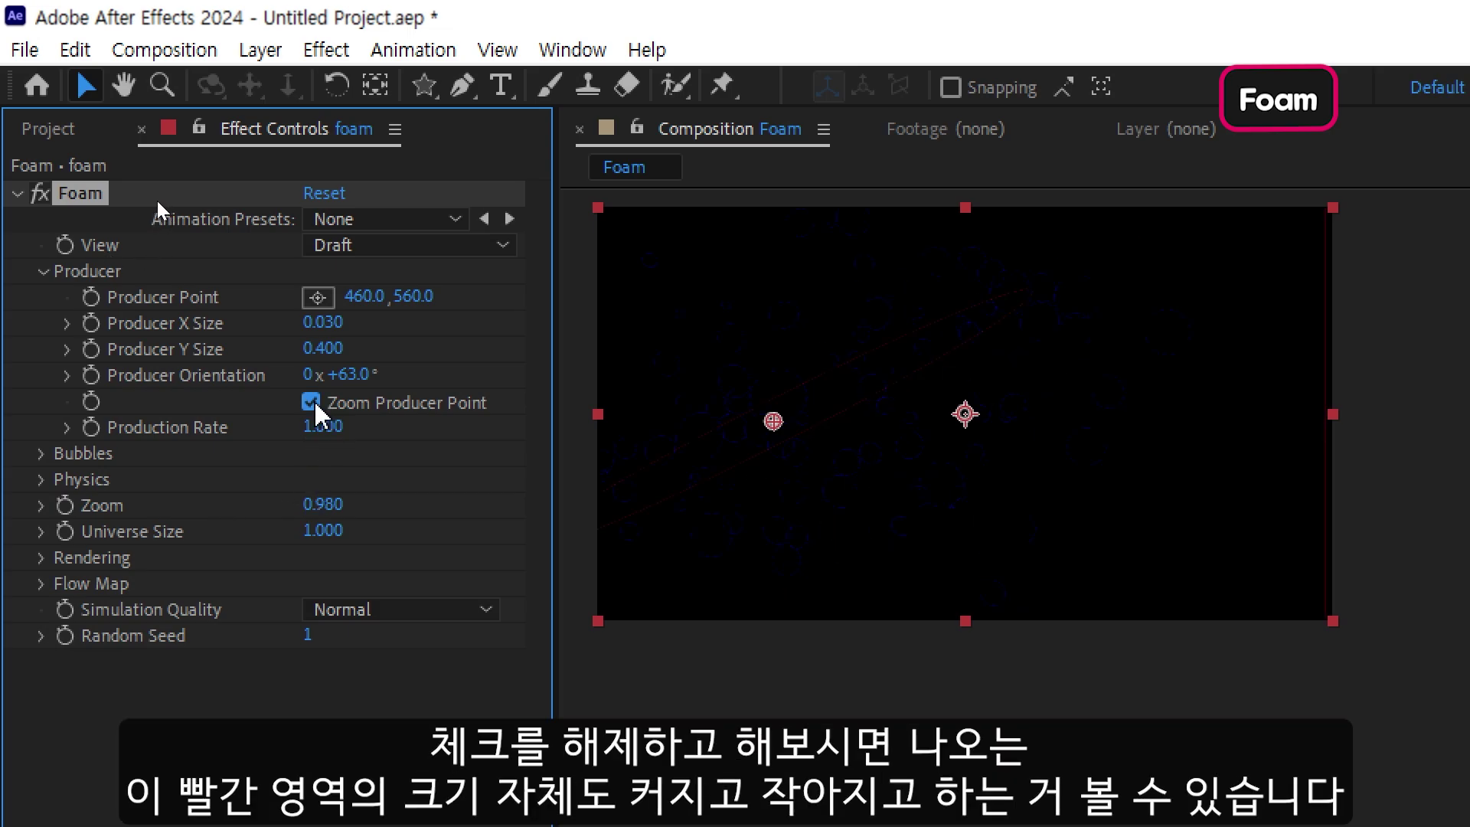
pyautogui.click(310, 403)
pyautogui.moveTo(339, 507); pyautogui.dragTo(359, 505)
pyautogui.moveTo(255, 510); pyautogui.dragTo(232, 535)
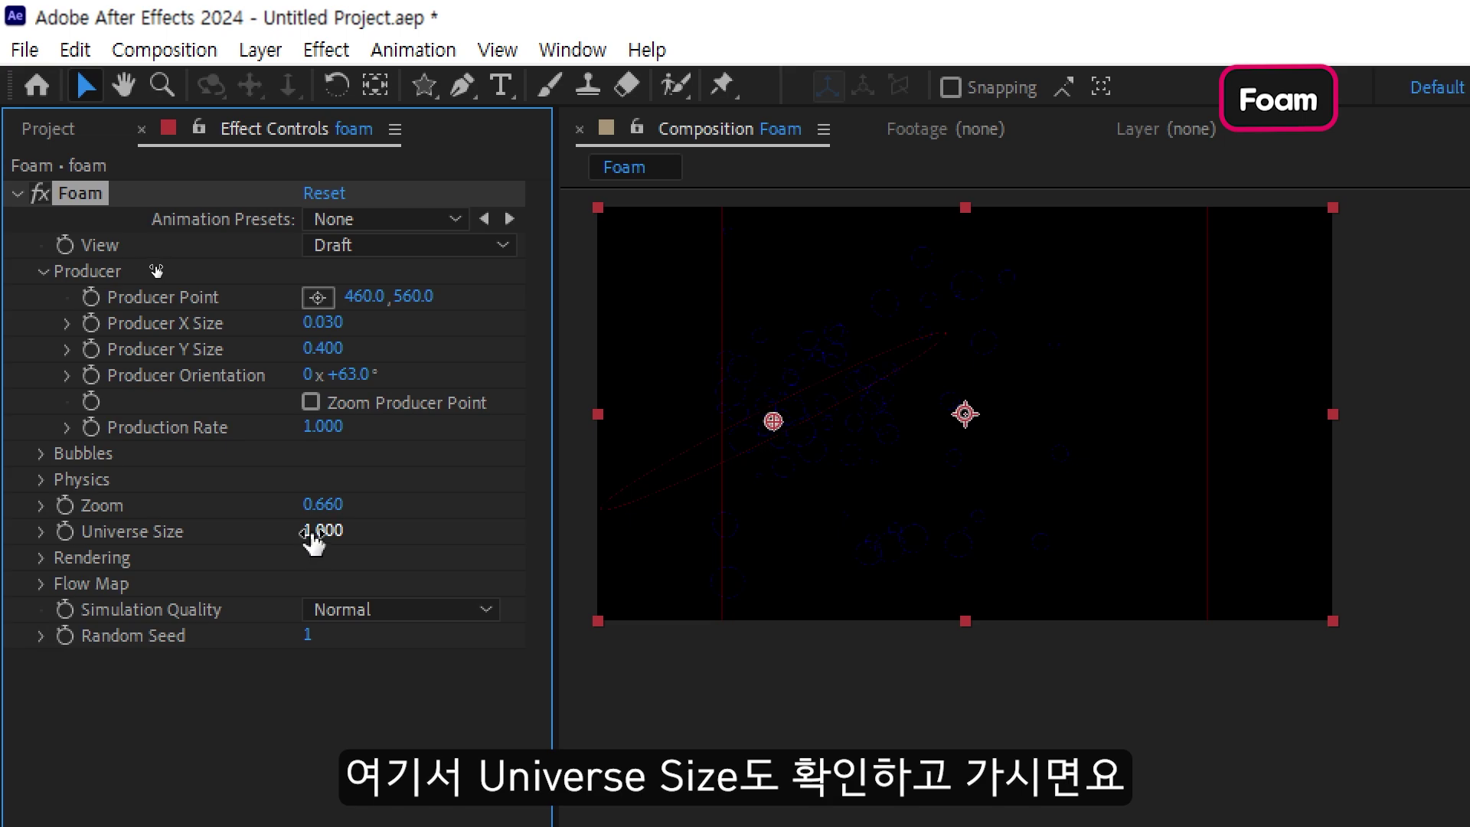
# - Reduce Universe Size to 0.710 and try a Production Rate of 3.900 before lowering the rate
pyautogui.moveTo(312, 536)
pyautogui.mouseDown()
pyautogui.moveTo(388, 531)
pyautogui.moveTo(284, 538)
pyautogui.mouseUp()
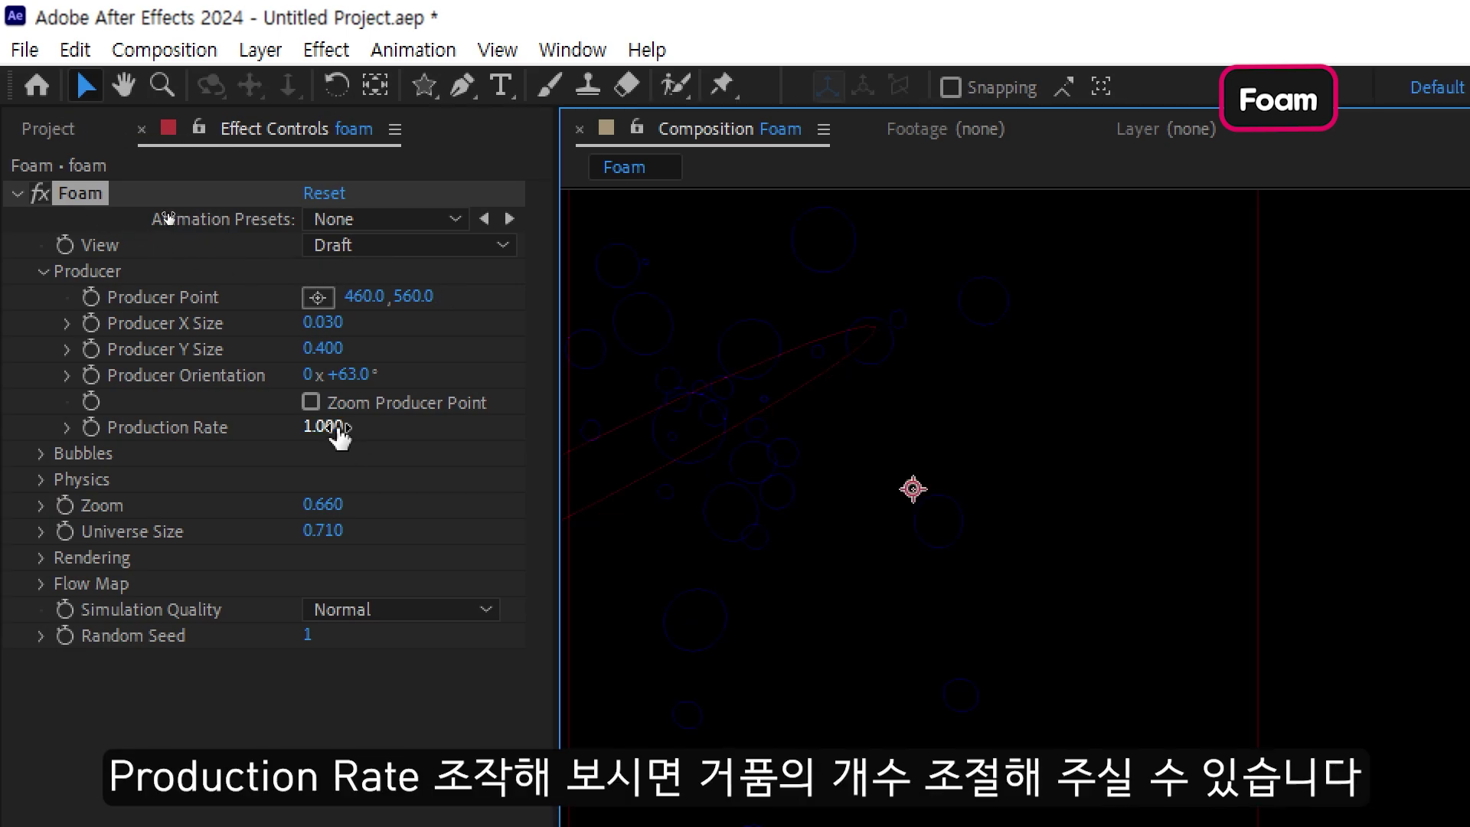
pyautogui.moveTo(337, 428); pyautogui.dragTo(390, 444)
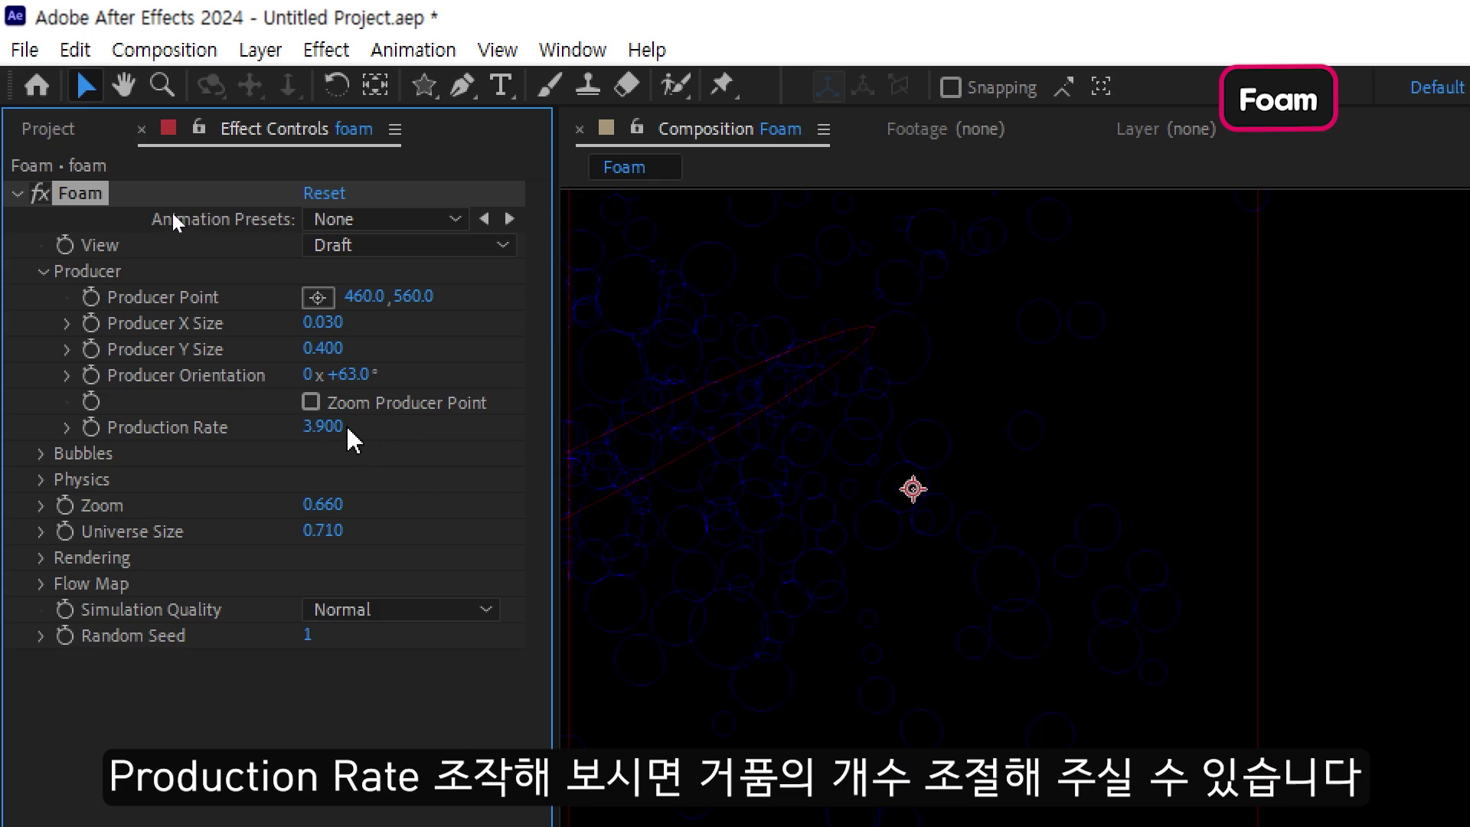
pyautogui.moveTo(336, 426); pyautogui.dragTo(288, 428)
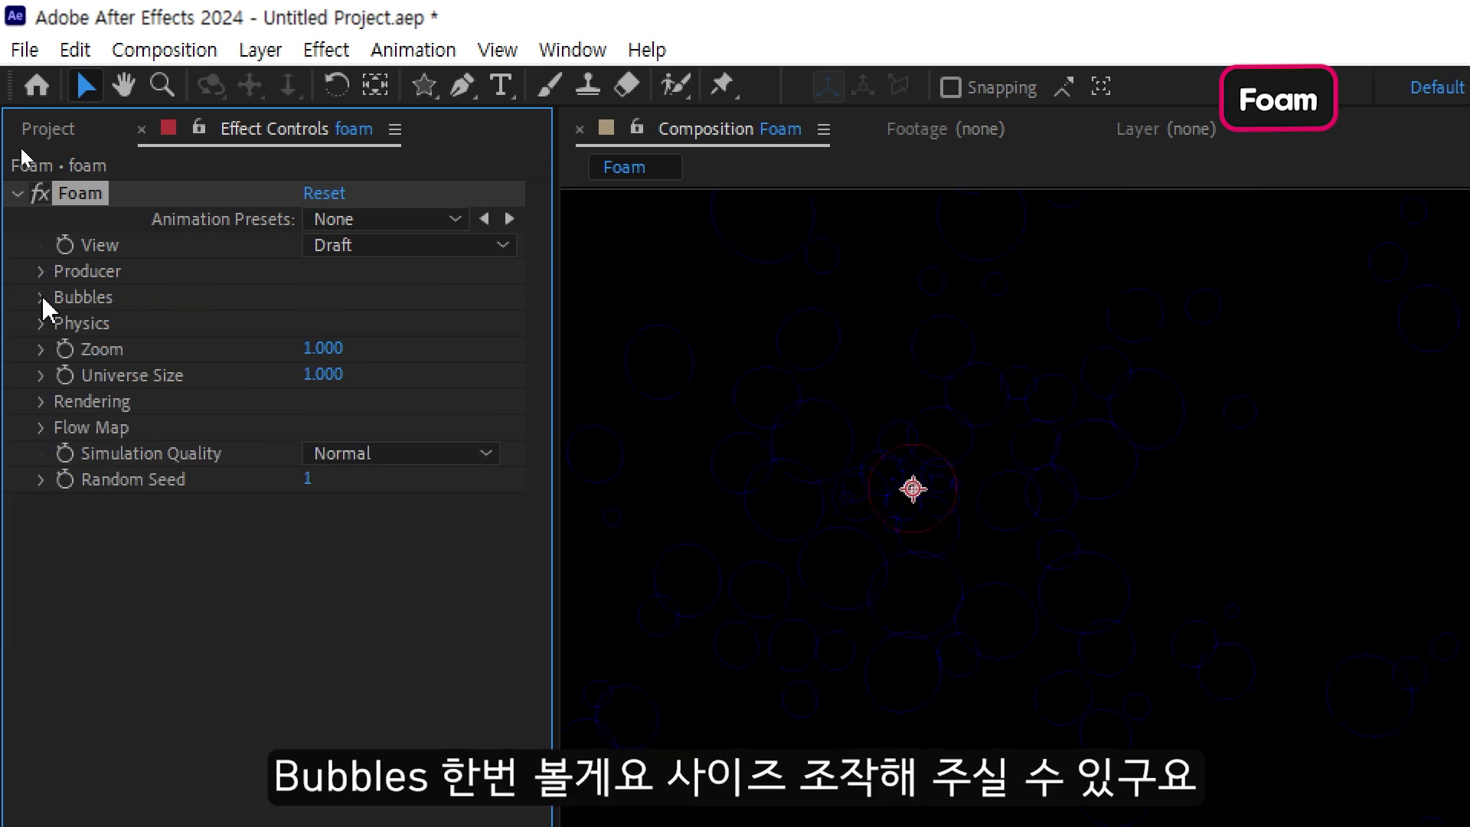
# - Expand the Bubbles settings and set the Foam effect's View to Rendered
pyautogui.click(41, 297)
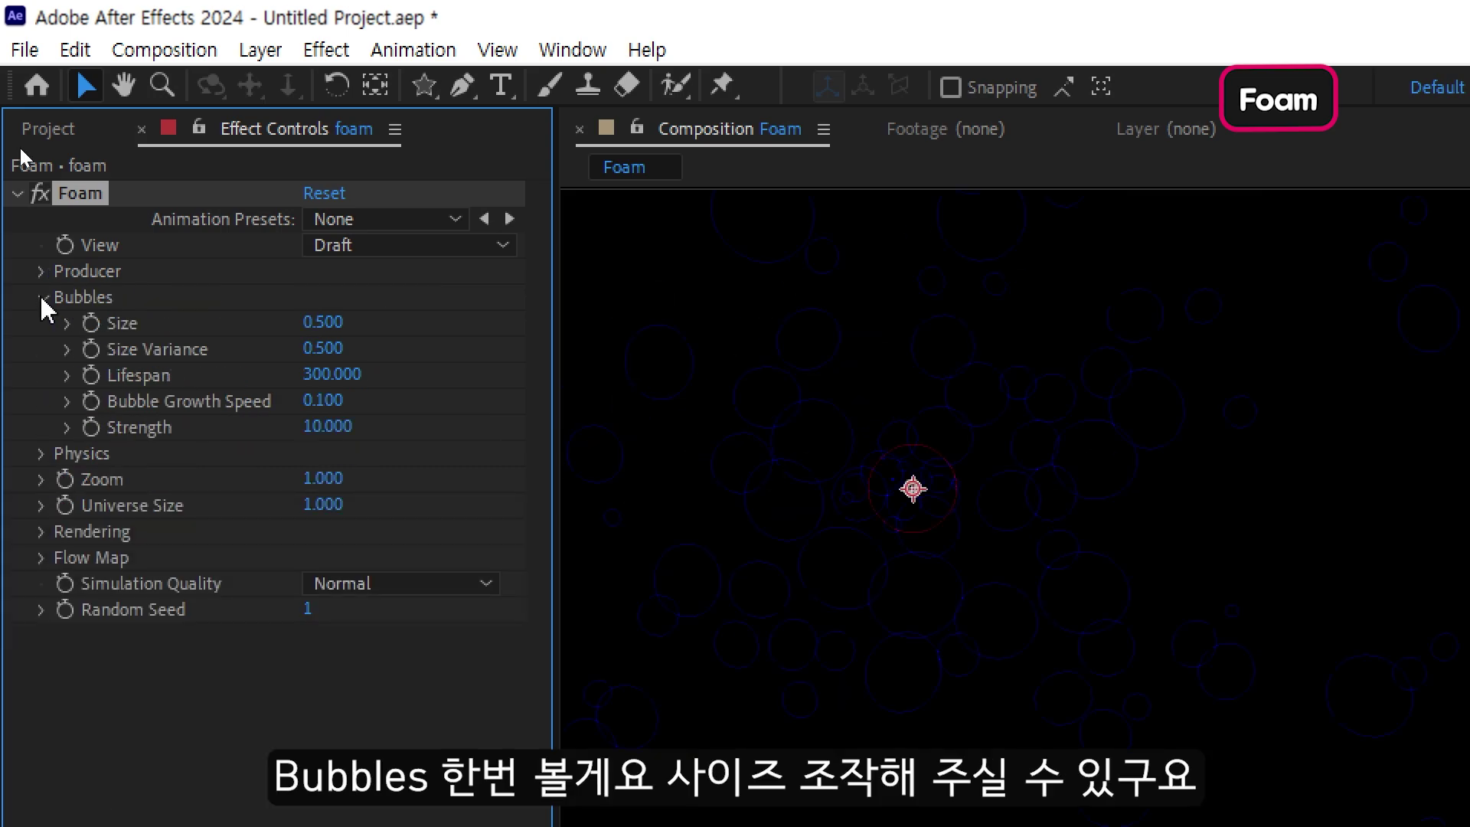
pyautogui.click(394, 247)
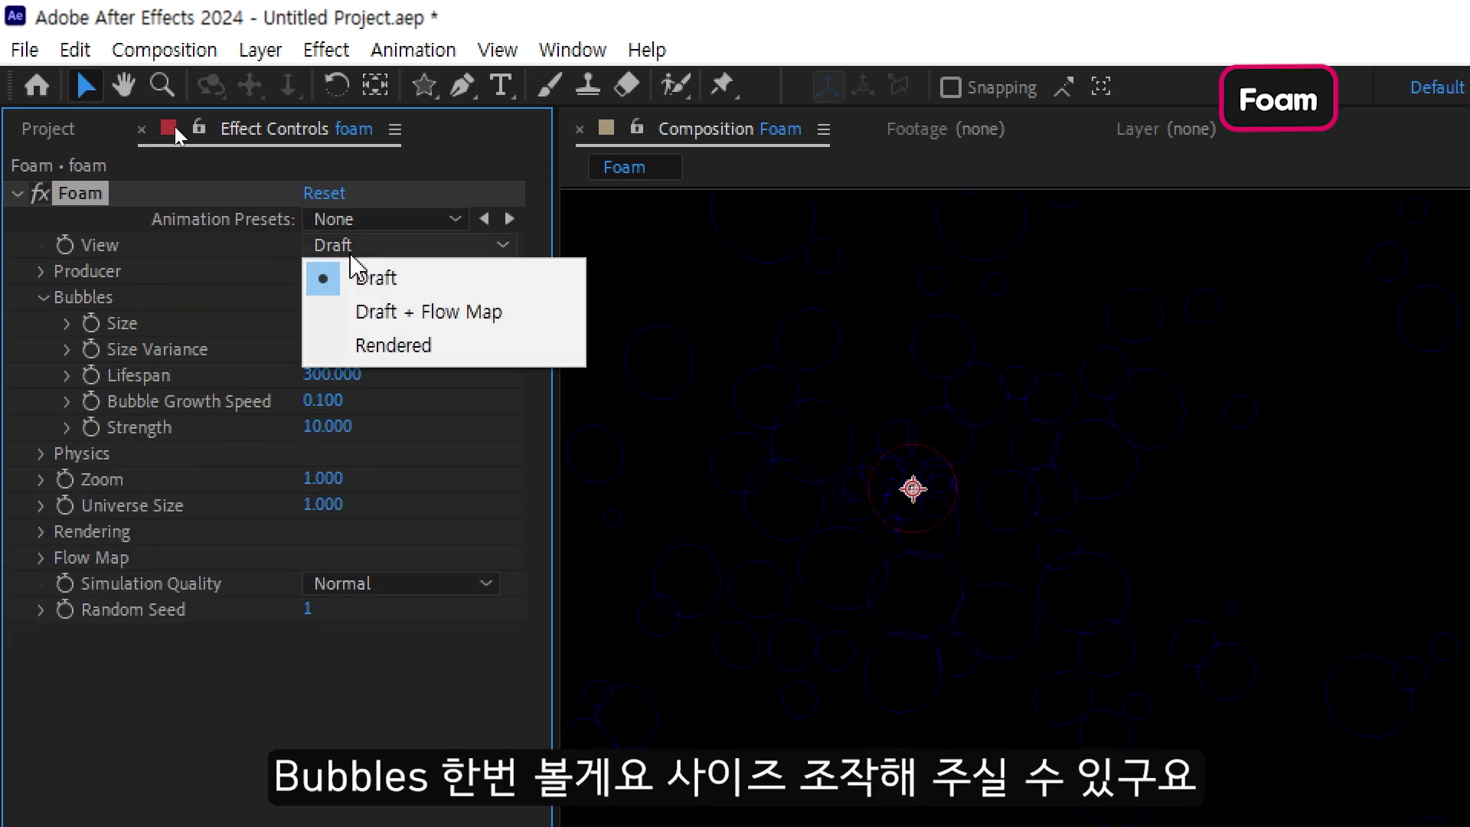
pyautogui.click(380, 348)
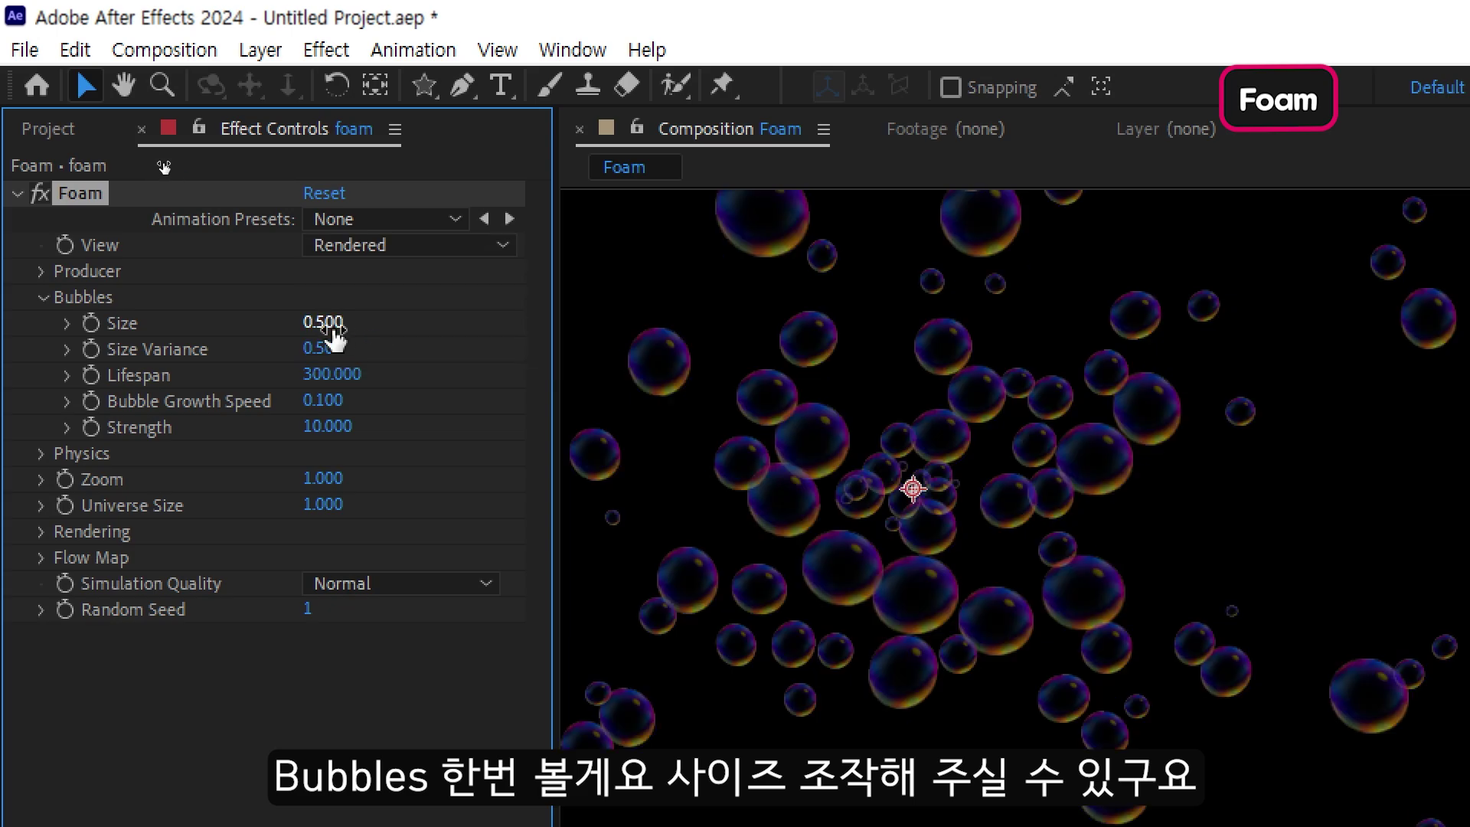
# - Try a bubble Size Variance of 2.350 and undo the change
pyautogui.moveTo(329, 325); pyautogui.dragTo(573, 320)
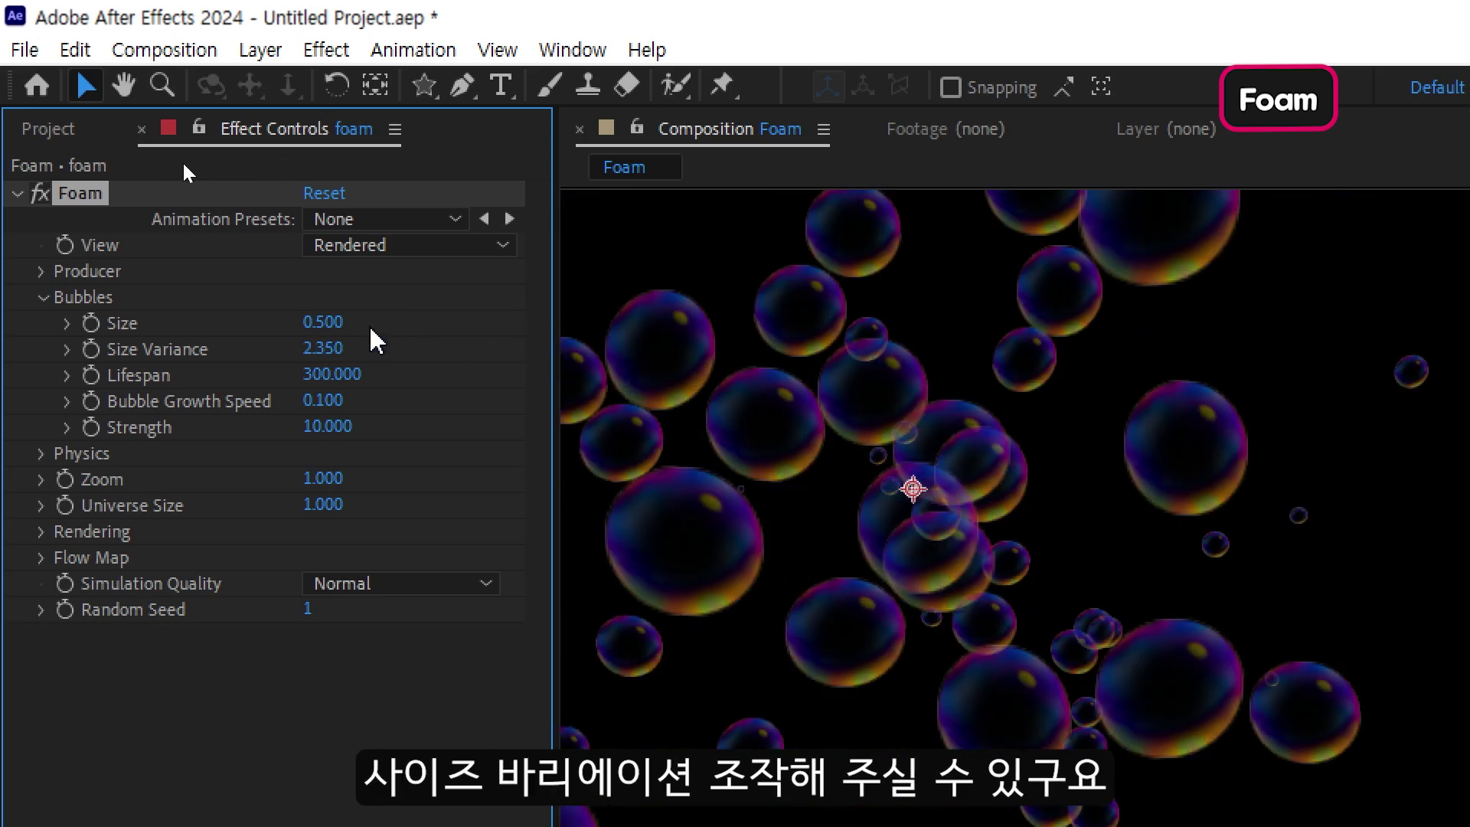
pyautogui.hotkey('ctrl', 'z')
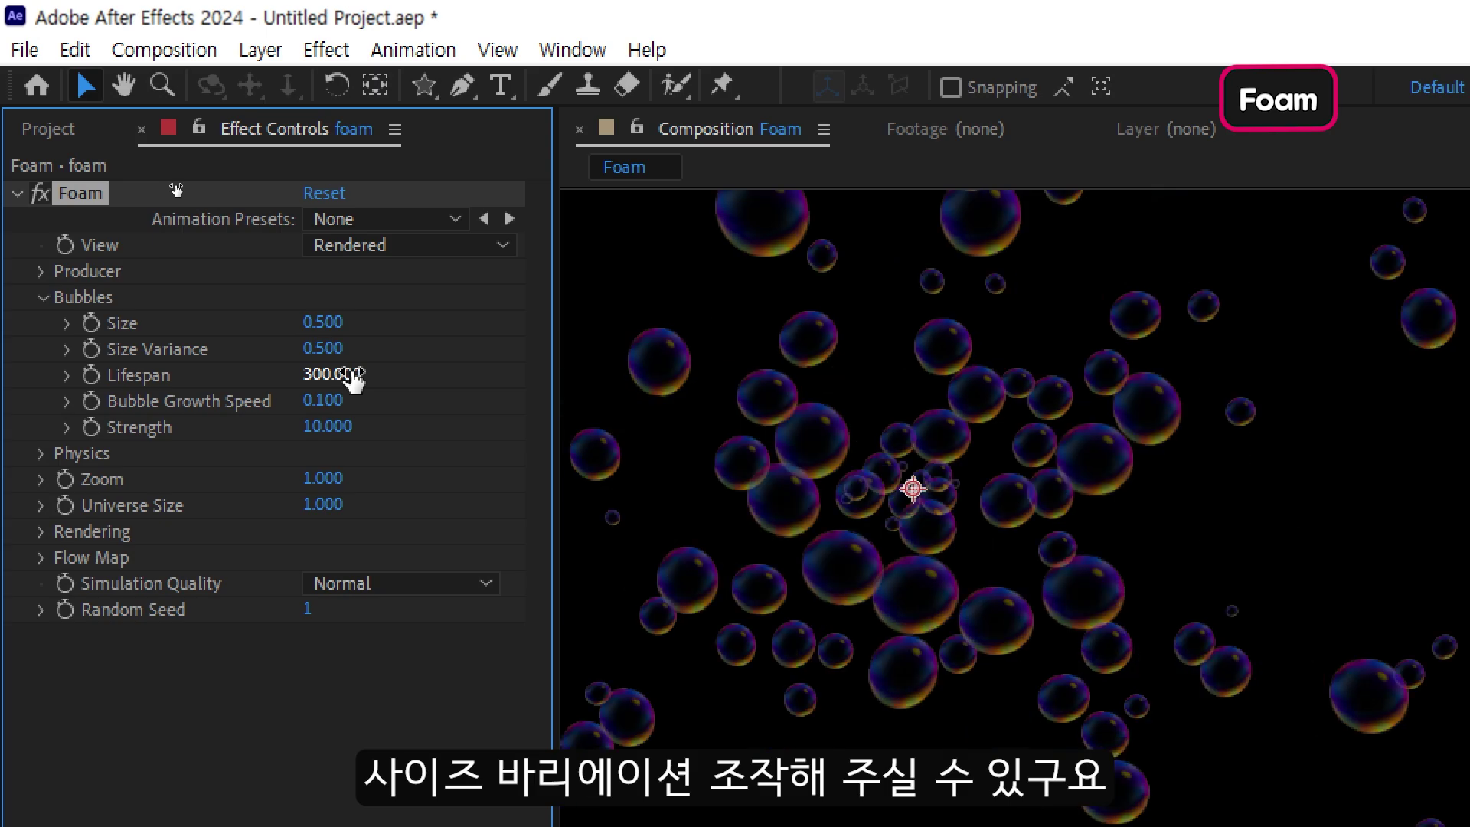
# - Try a short bubble Lifespan of 20 and a long one of 1000
pyautogui.click(336, 375)
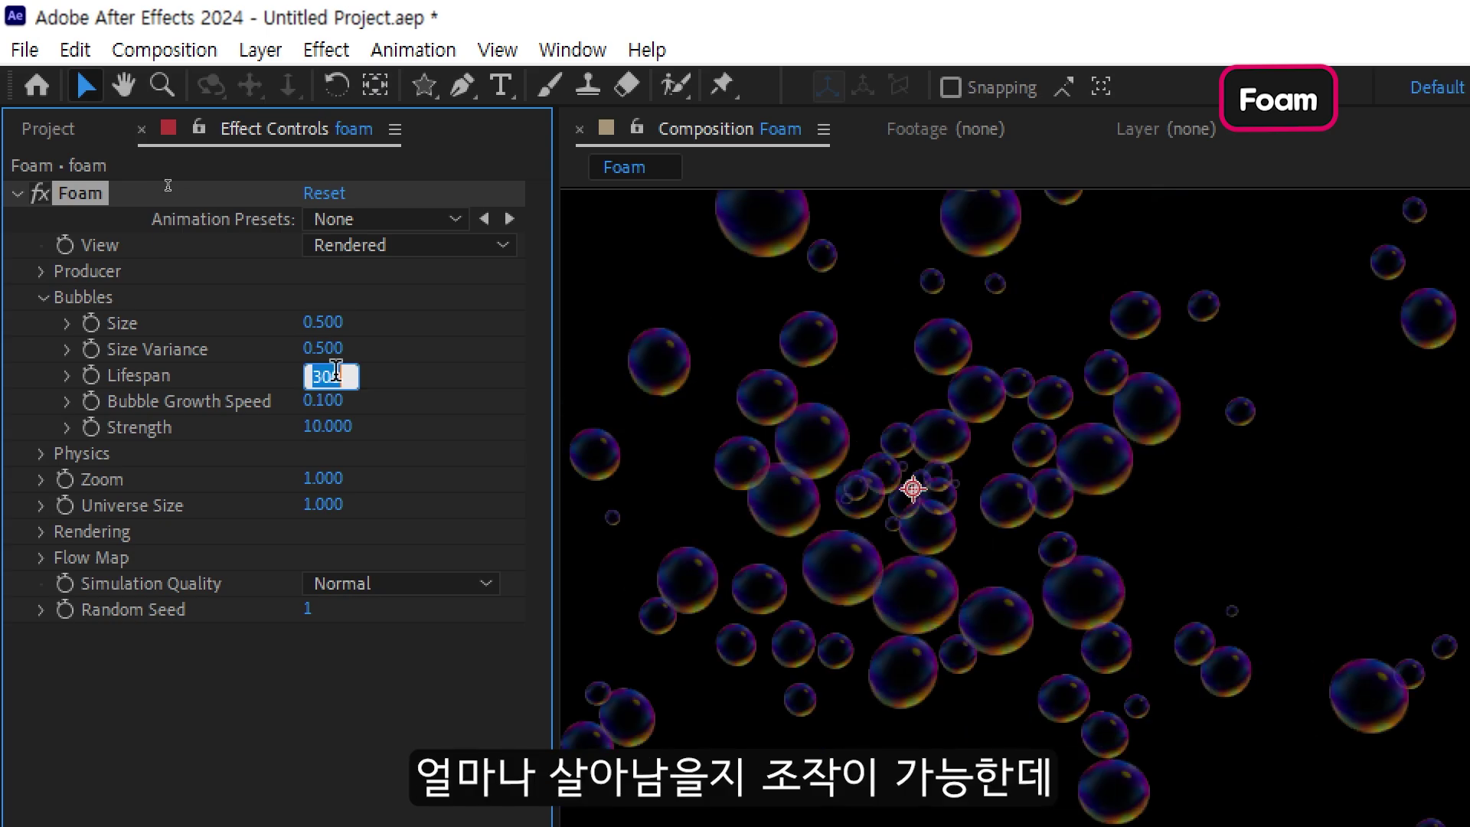
pyautogui.write('20')
pyautogui.press('Return')
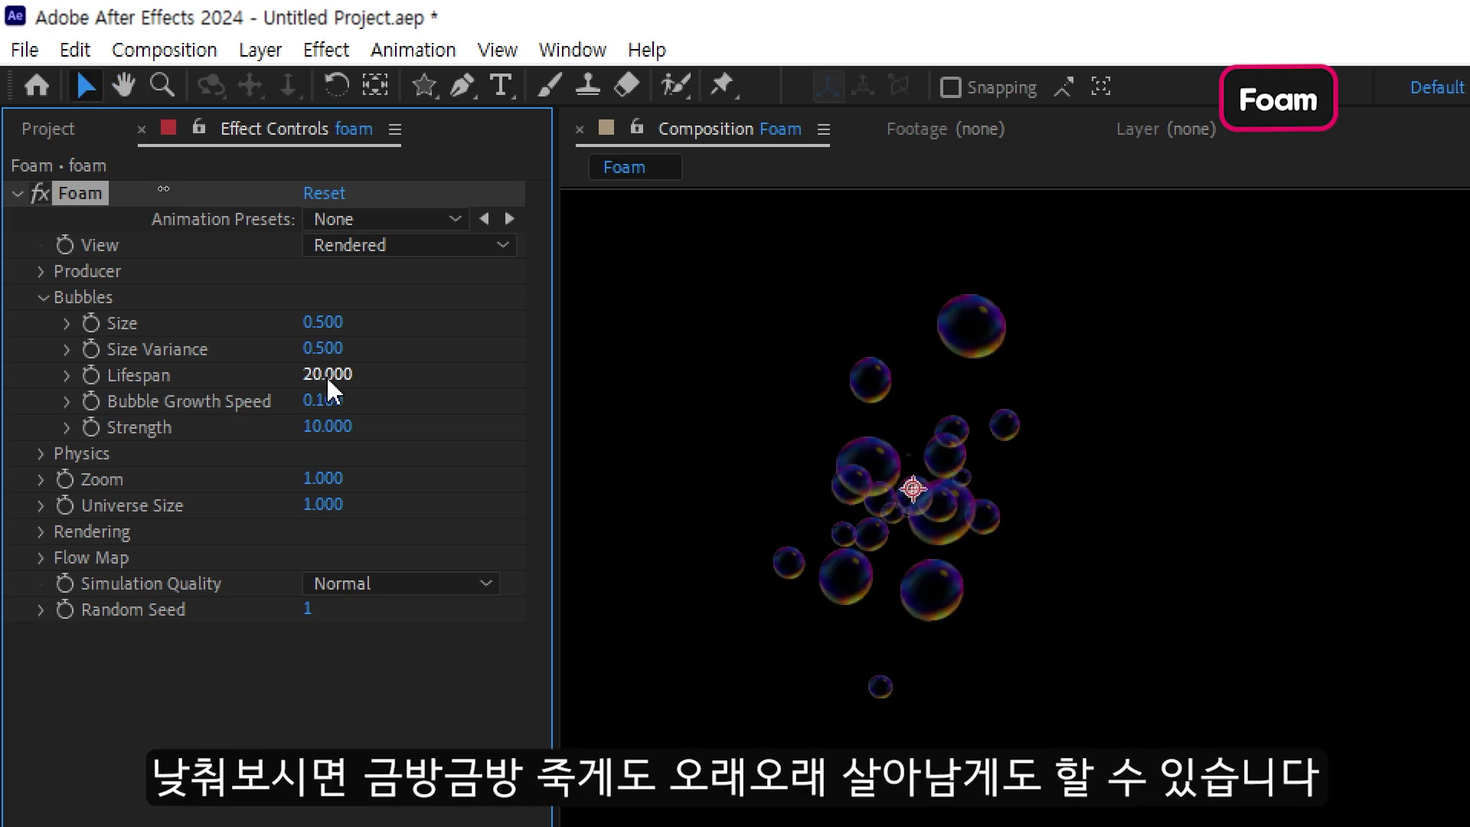
pyautogui.moveTo(328, 375); pyautogui.dragTo(501, 372)
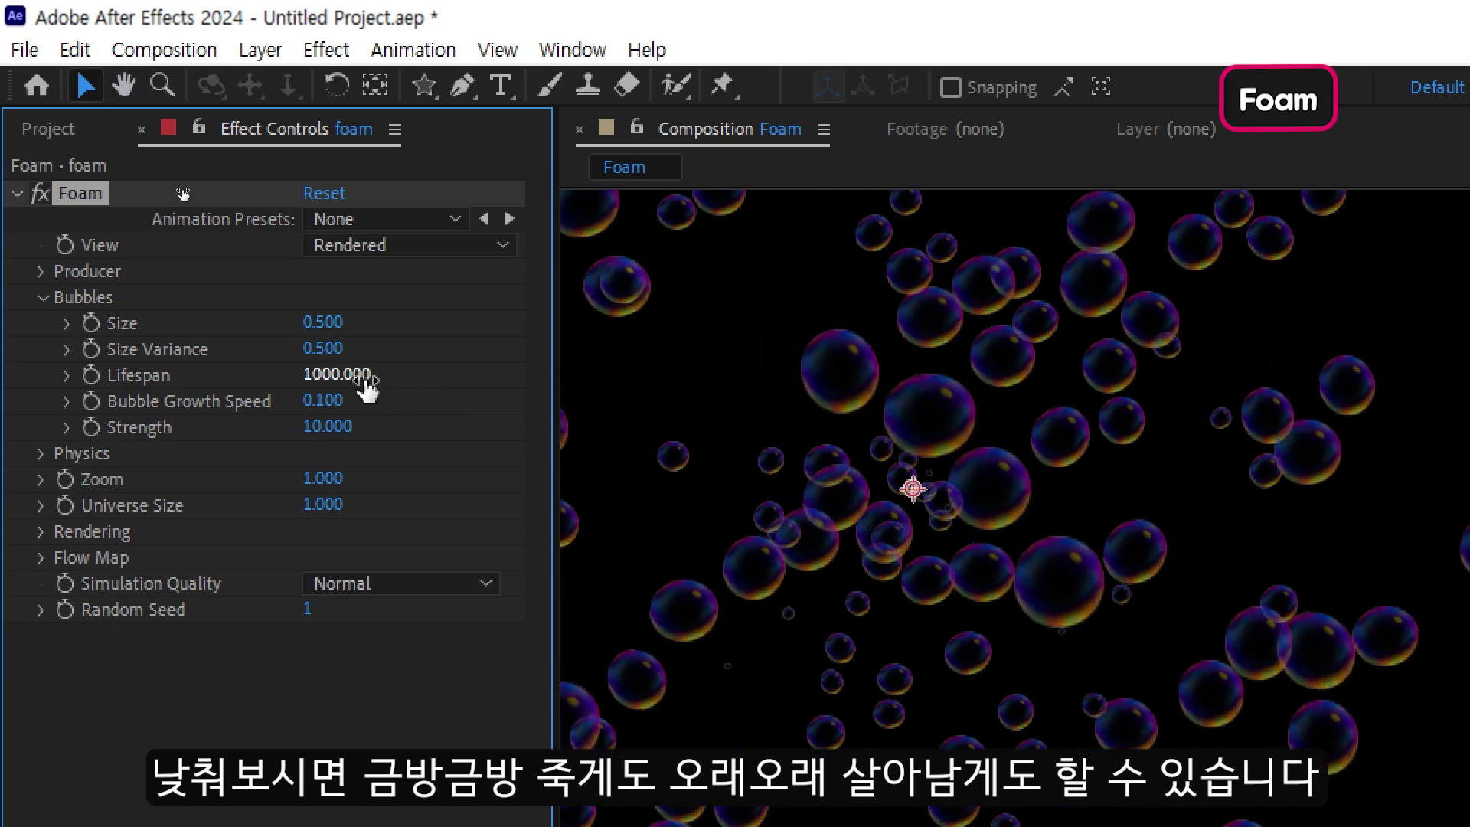
# - Try a Bubble Growth Speed of 0.450 and reduce it to 0.020
pyautogui.moveTo(337, 402); pyautogui.dragTo(859, 391)
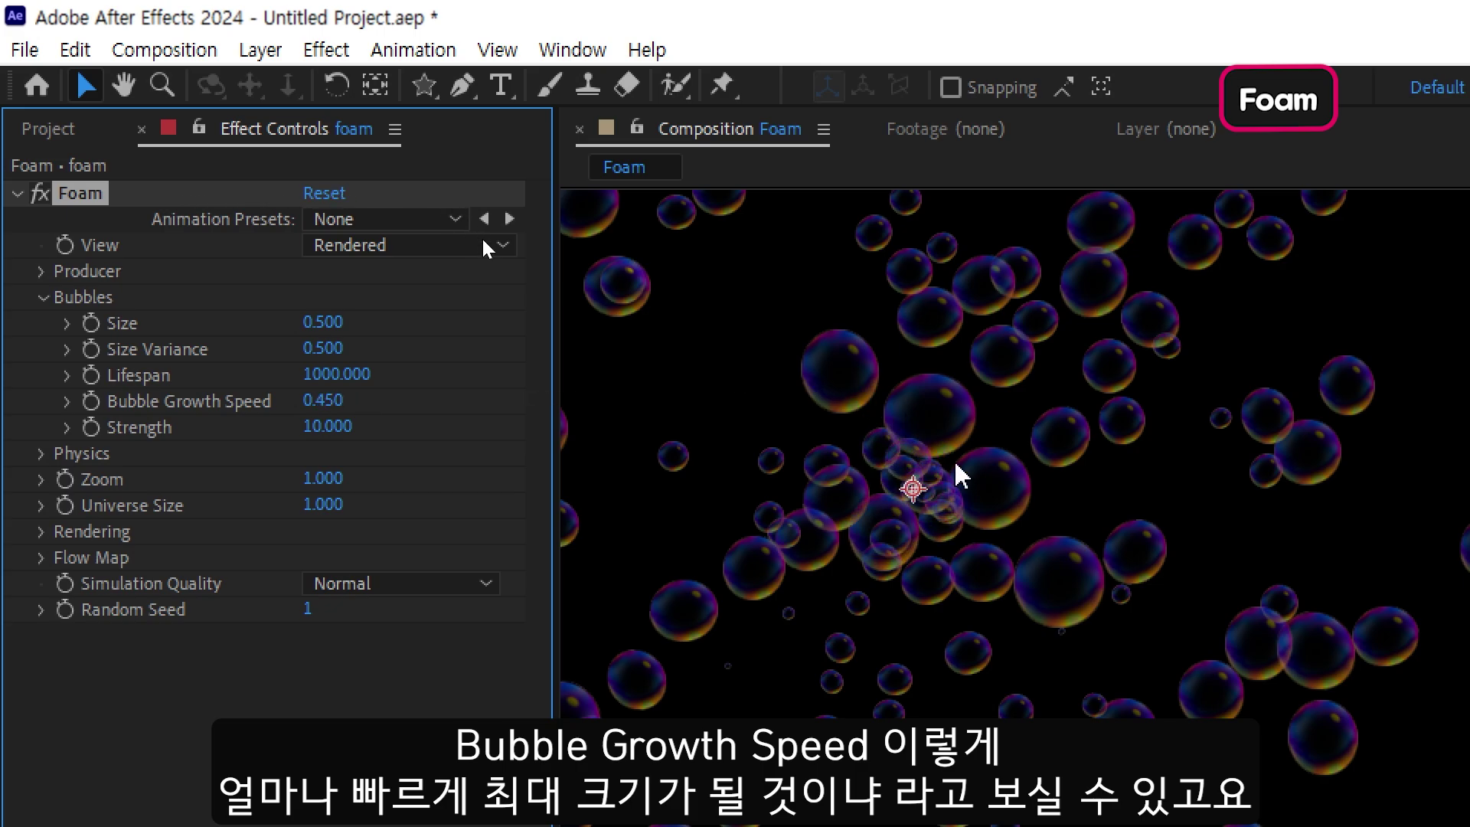
pyautogui.moveTo(319, 400); pyautogui.dragTo(280, 413)
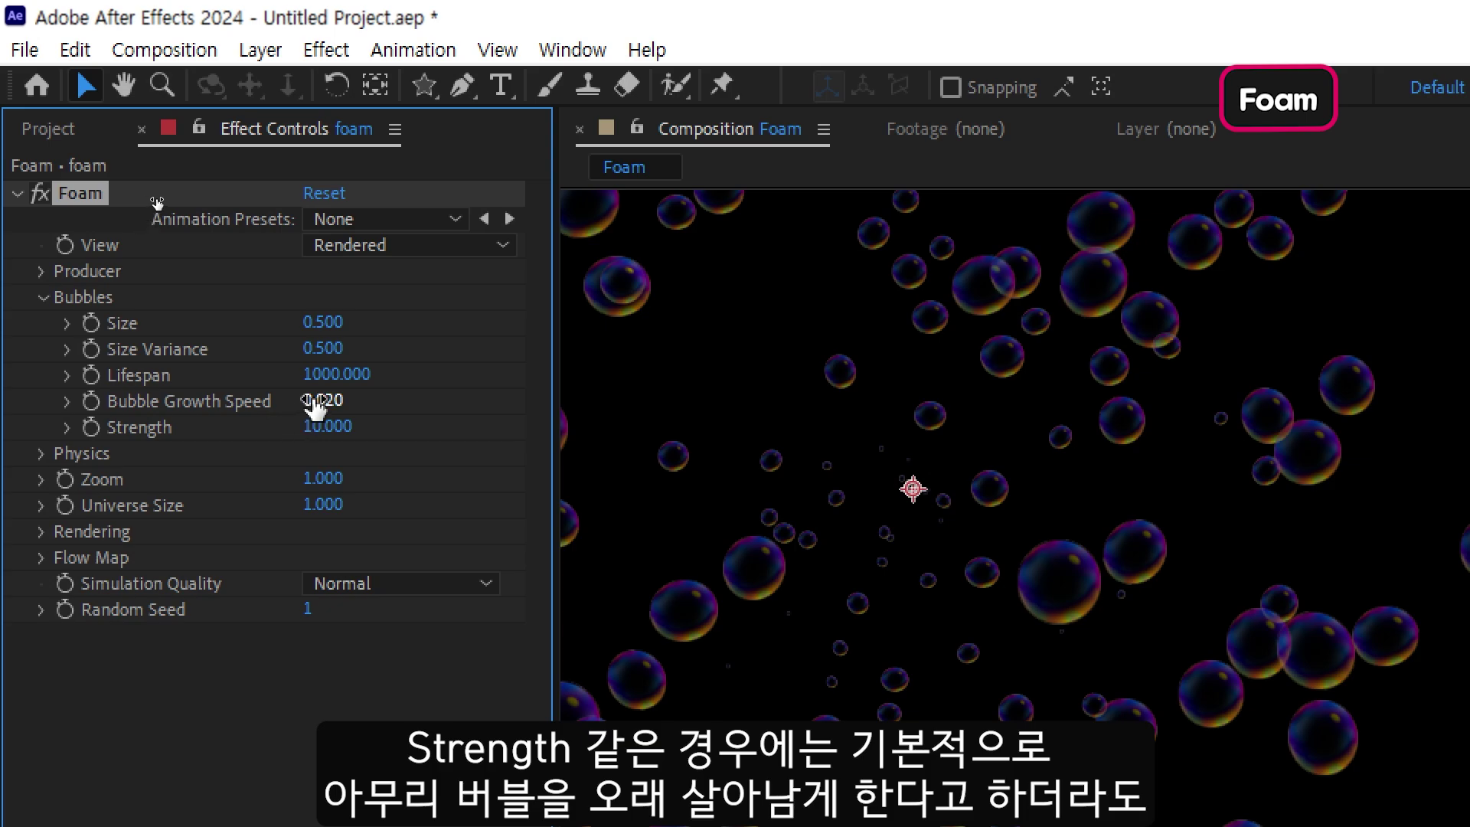
# - Set the bubble Lifespan to 500 and increase the bubble Size to 4.000
pyautogui.click(335, 374)
pyautogui.write('500')
pyautogui.press('Return')
pyautogui.moveTo(320, 323); pyautogui.dragTo(474, 325)
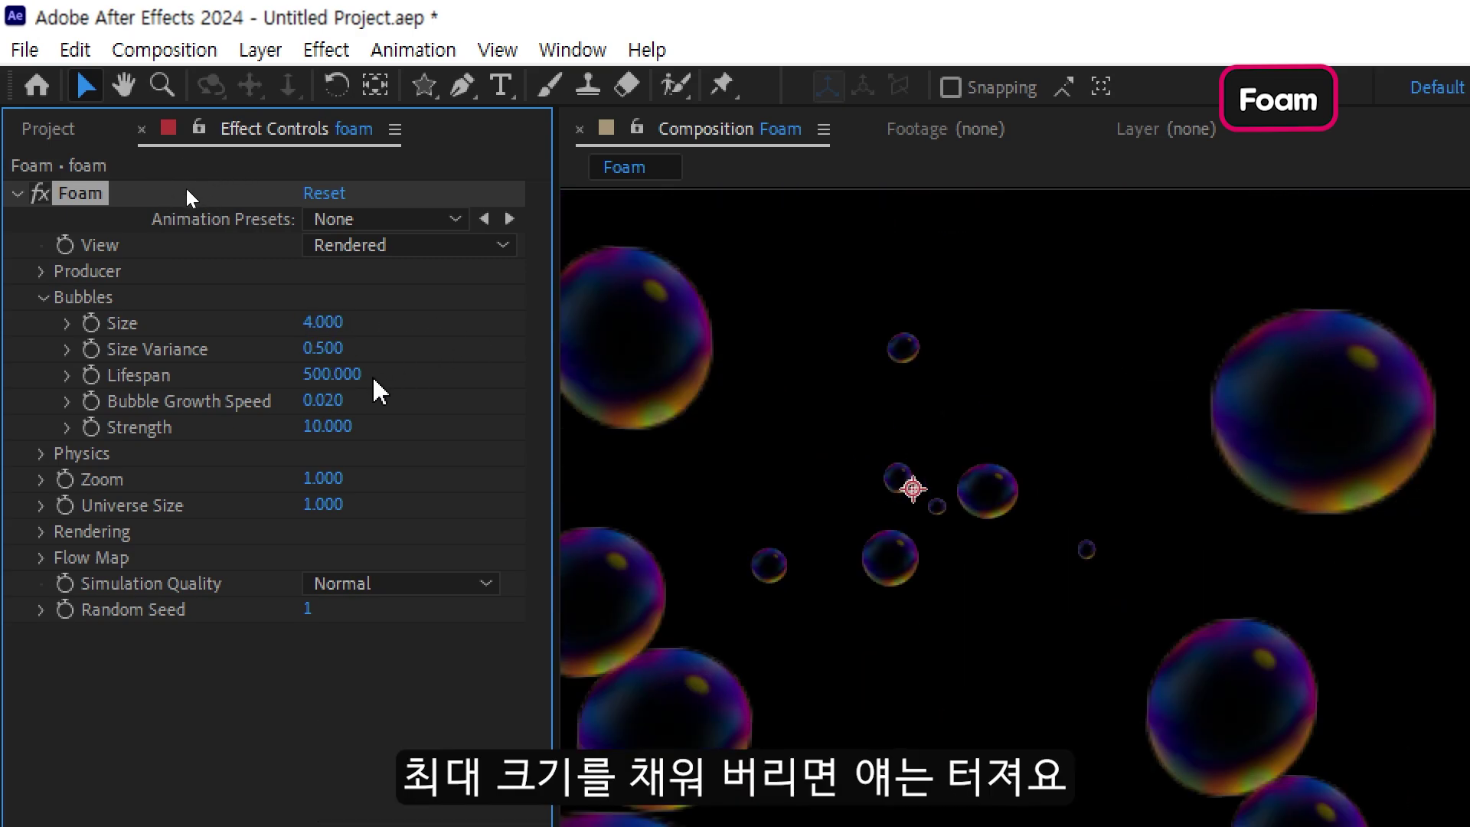
pyautogui.moveTo(354, 375); pyautogui.dragTo(351, 369)
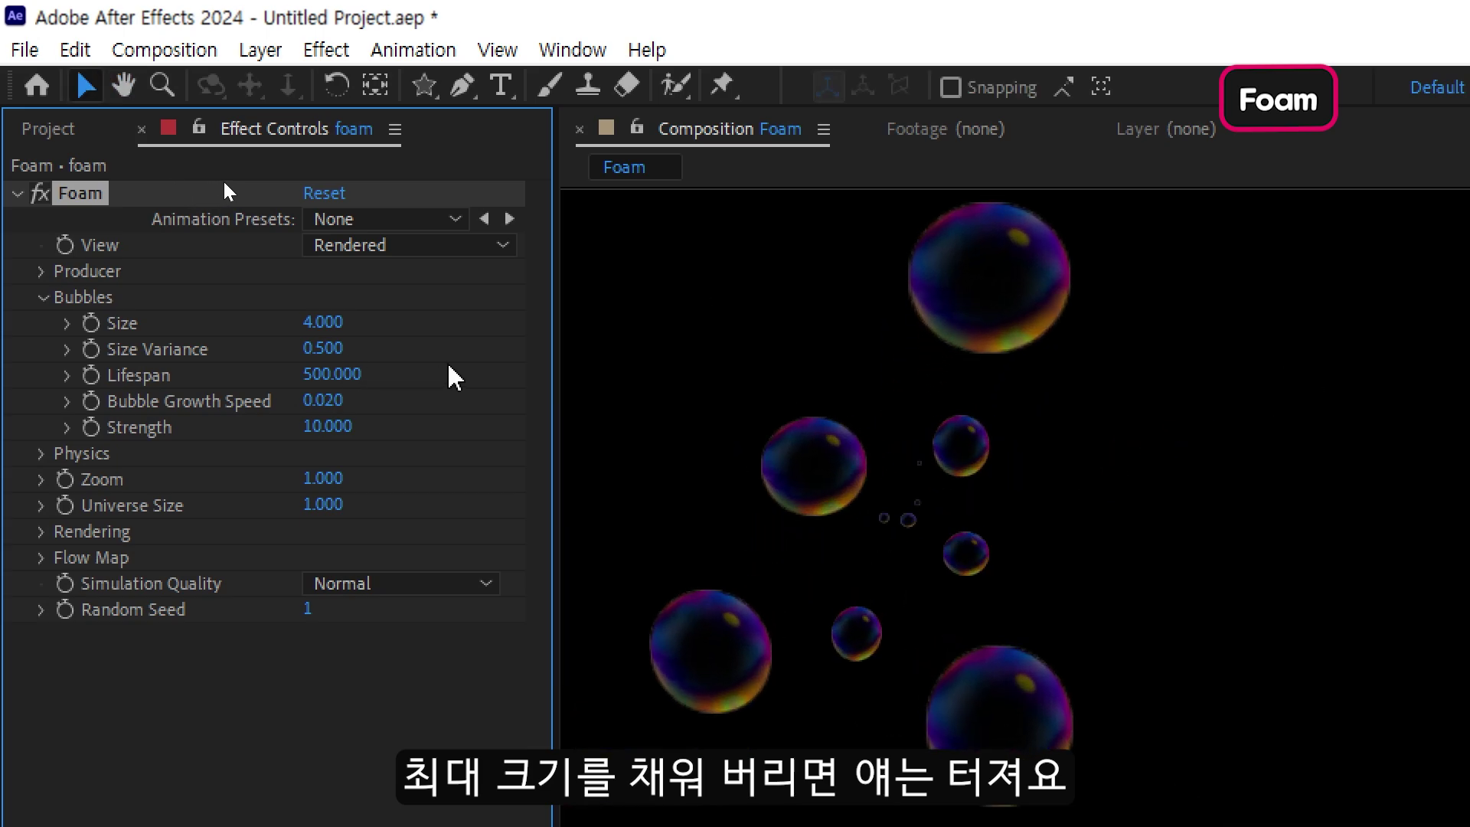
# - Try bubble Strength values of 2 and 100, and set the Strength to 30
pyautogui.moveTo(348, 427); pyautogui.dragTo(331, 421)
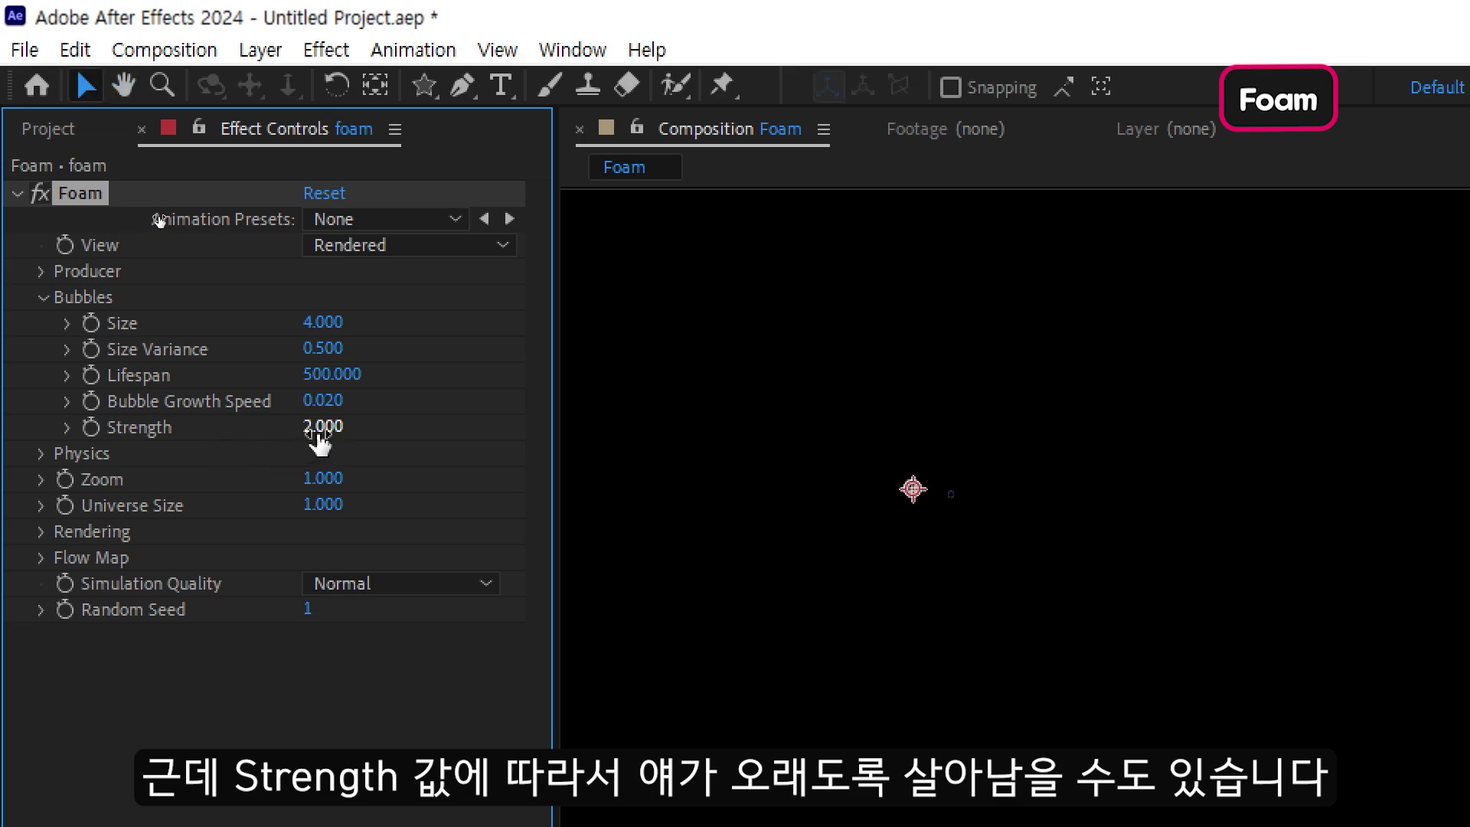
pyautogui.moveTo(320, 429); pyautogui.dragTo(529, 428)
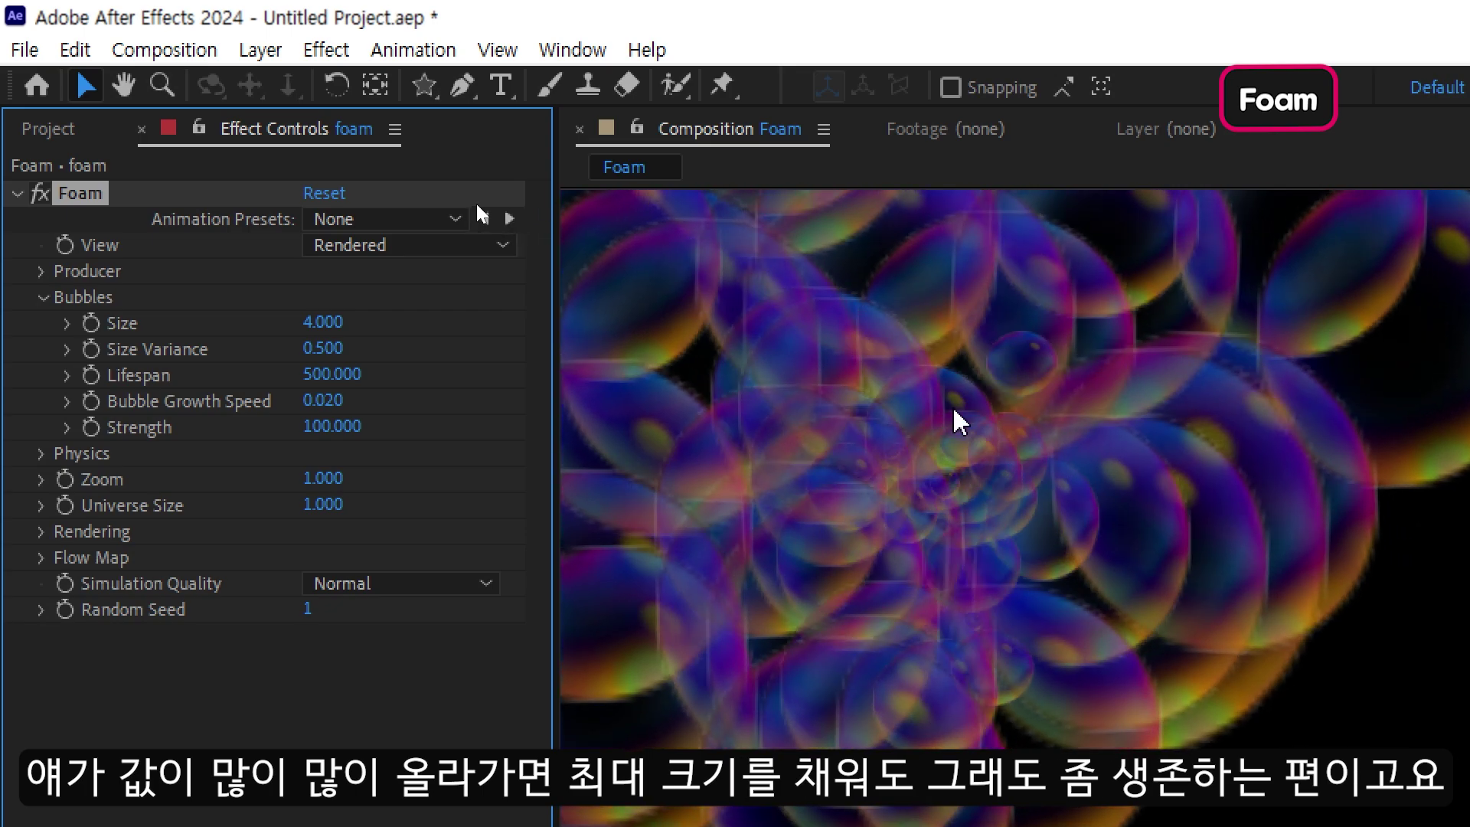
pyautogui.click(328, 427)
pyautogui.write('30')
pyautogui.press('Return')
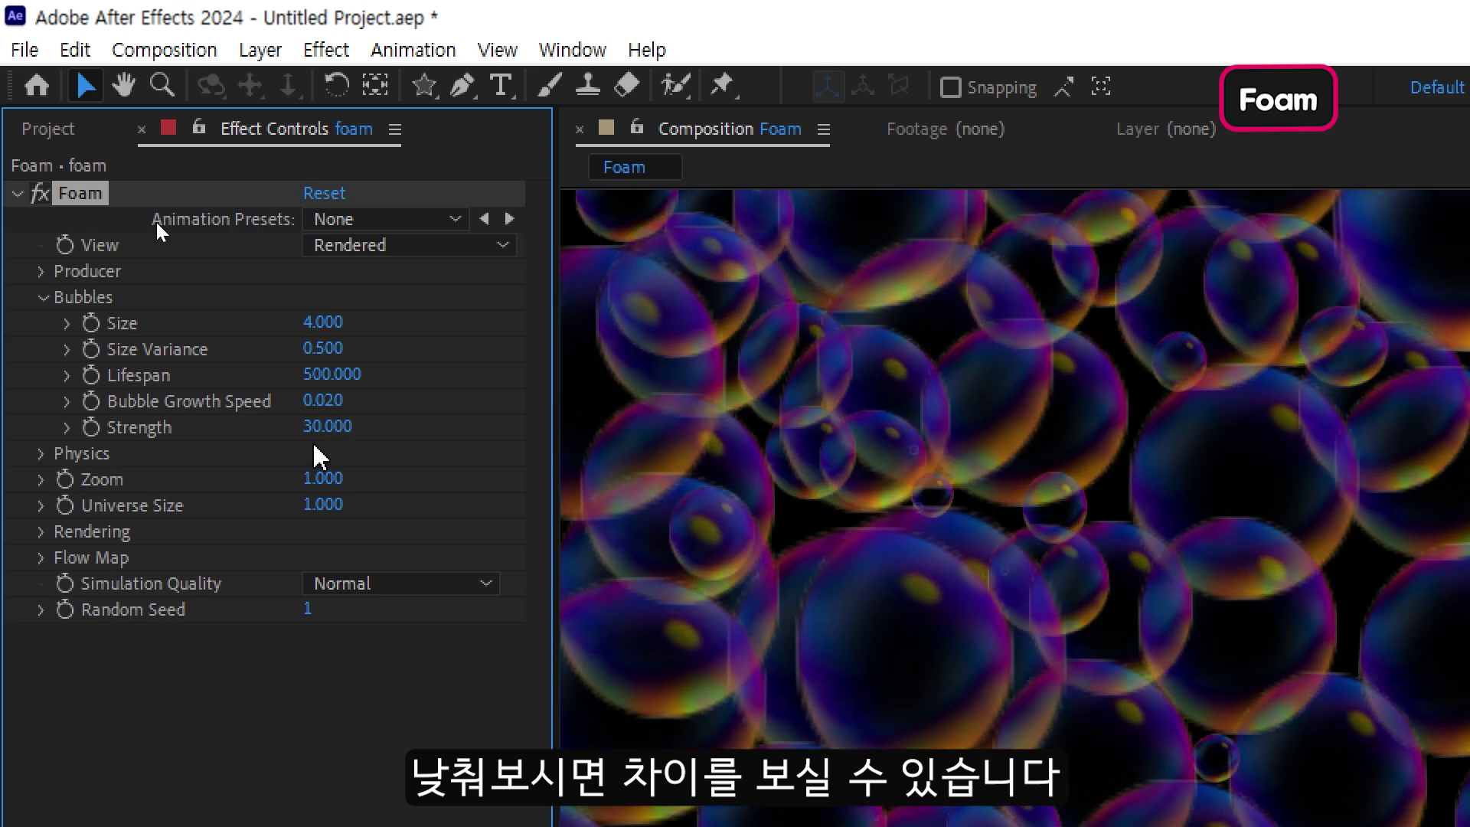
# - Set the bubble Strength to 20 and preview the simulation
pyautogui.click(314, 426)
pyautogui.write('2')
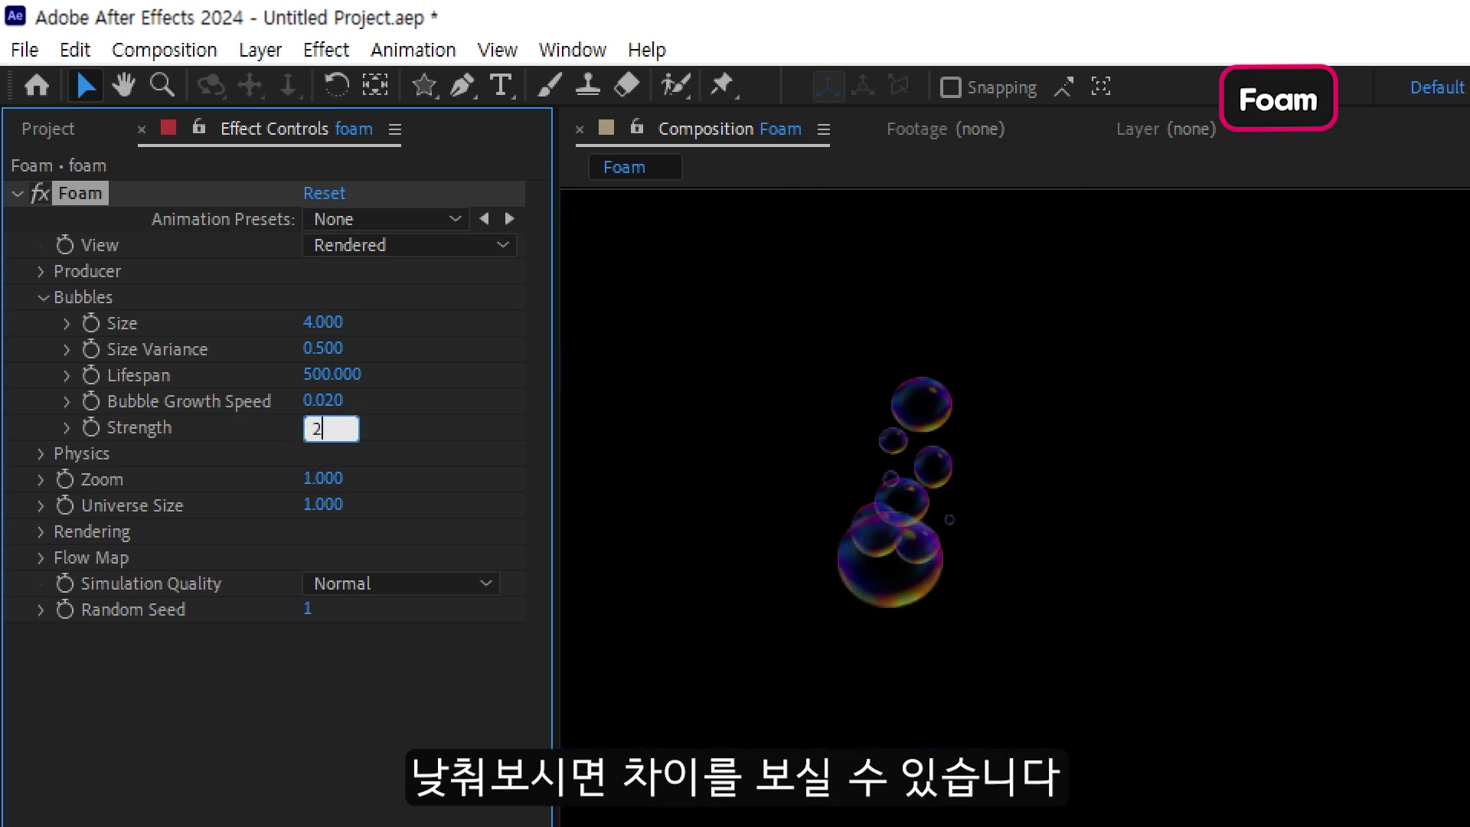
pyautogui.press('Return')
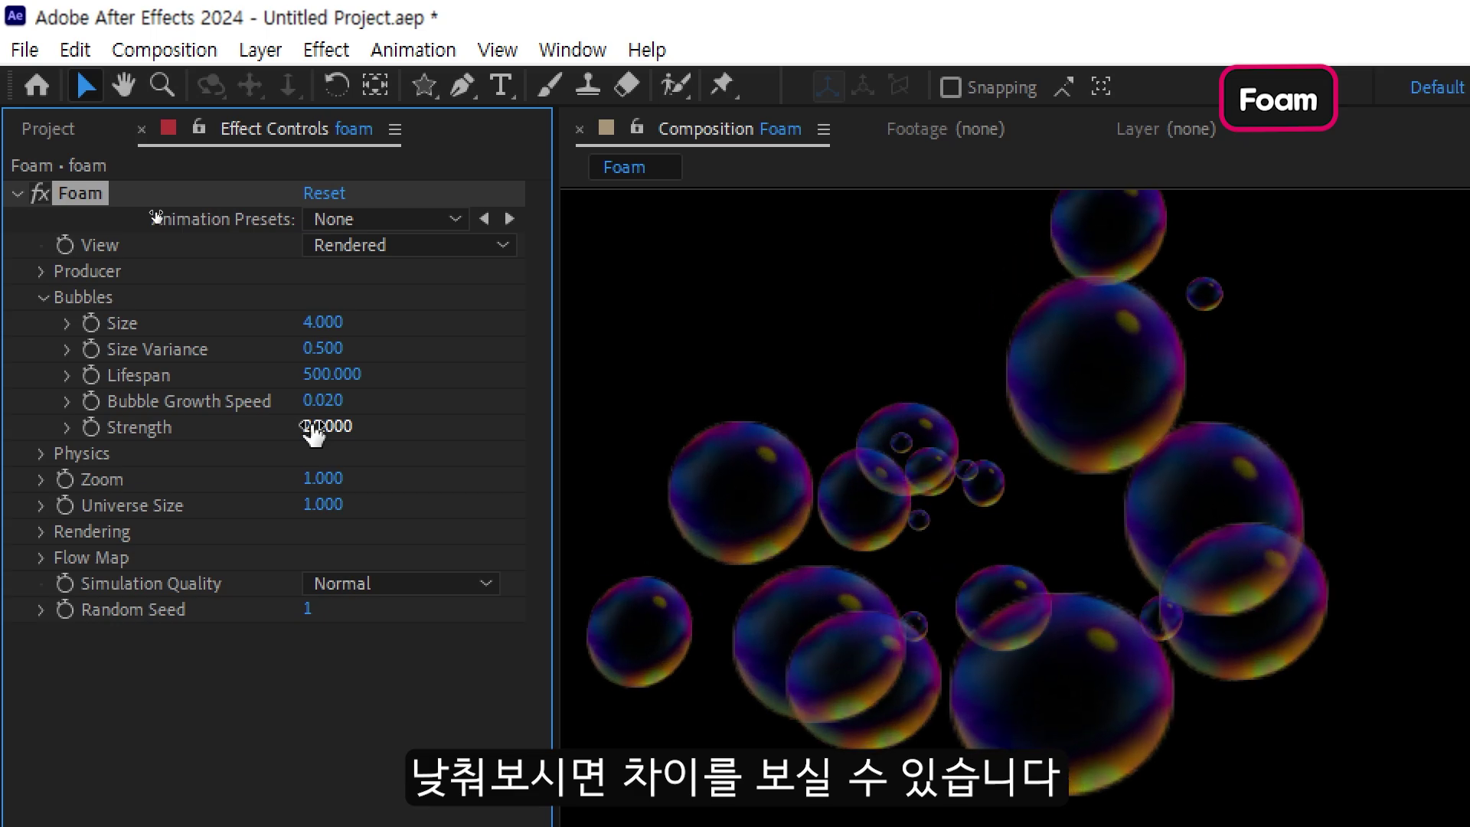
pyautogui.press('space')
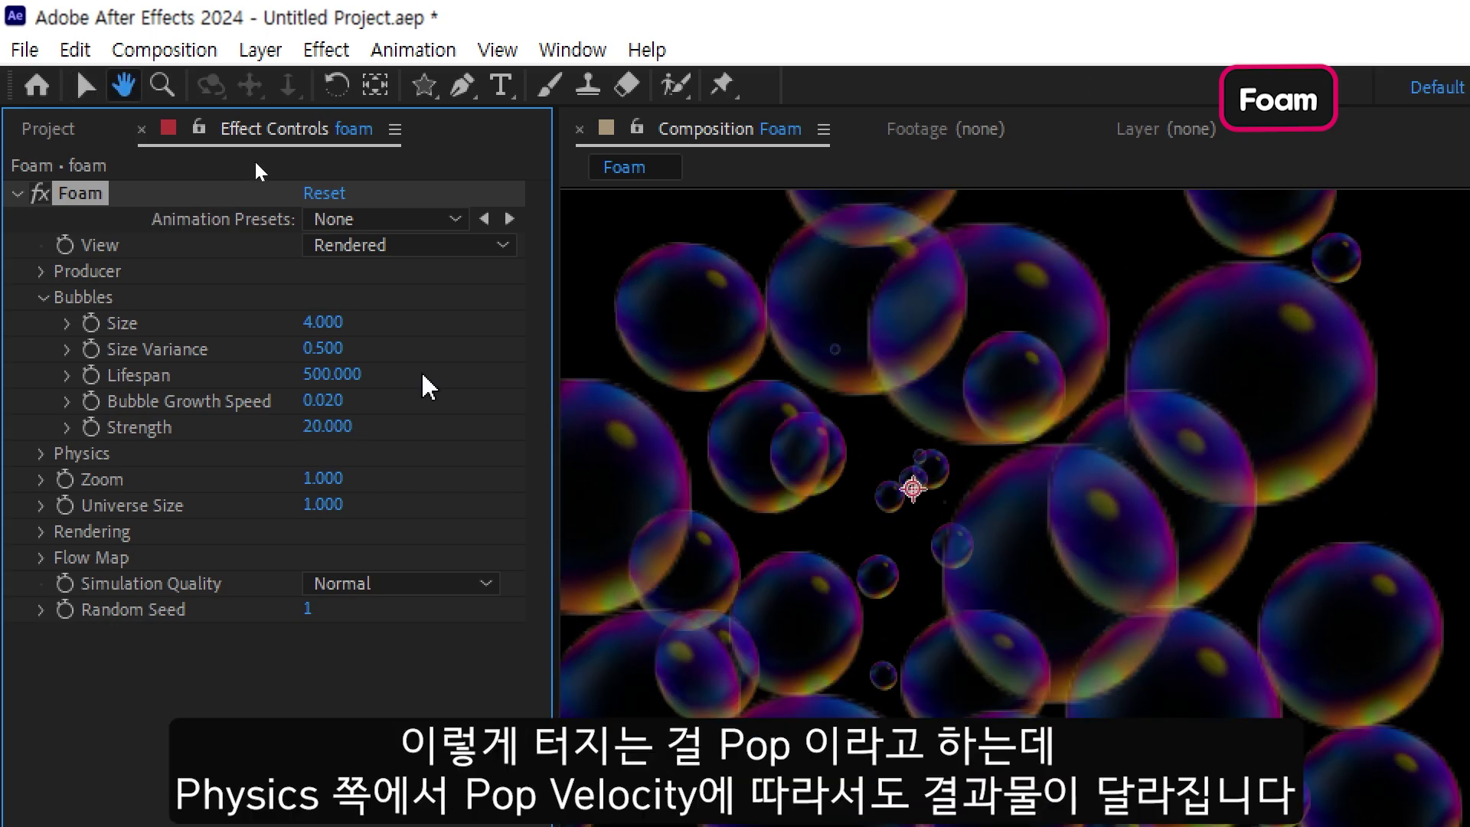
# - Reveal the Foam effect's Physics settings, try a higher Pop Velocity, and collapse the Bubbles settings
pyautogui.click(40, 453)
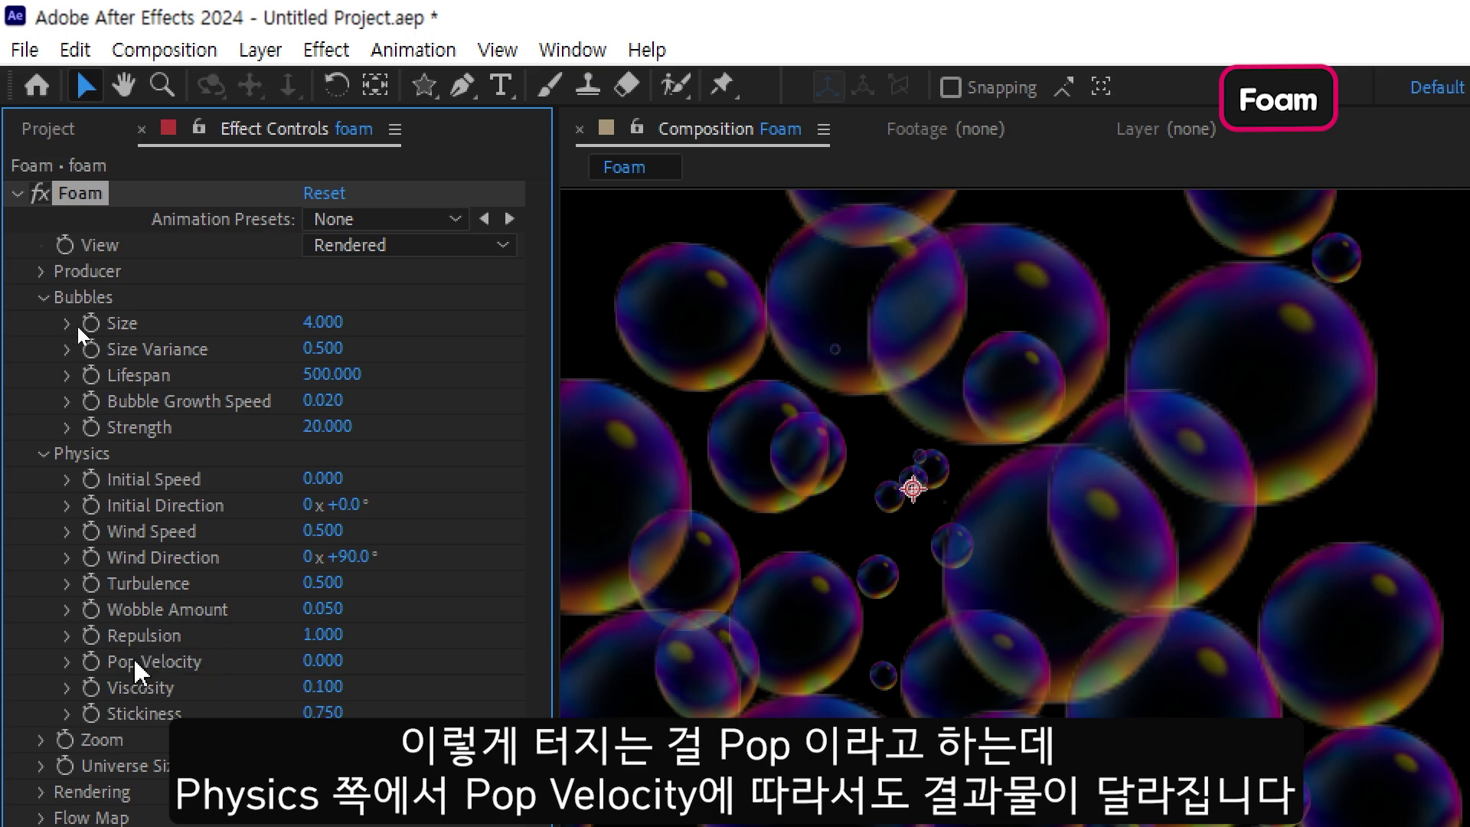
pyautogui.moveTo(323, 660)
pyautogui.mouseDown()
pyautogui.moveTo(475, 664)
pyautogui.moveTo(340, 666)
pyautogui.mouseUp()
pyautogui.click(42, 297)
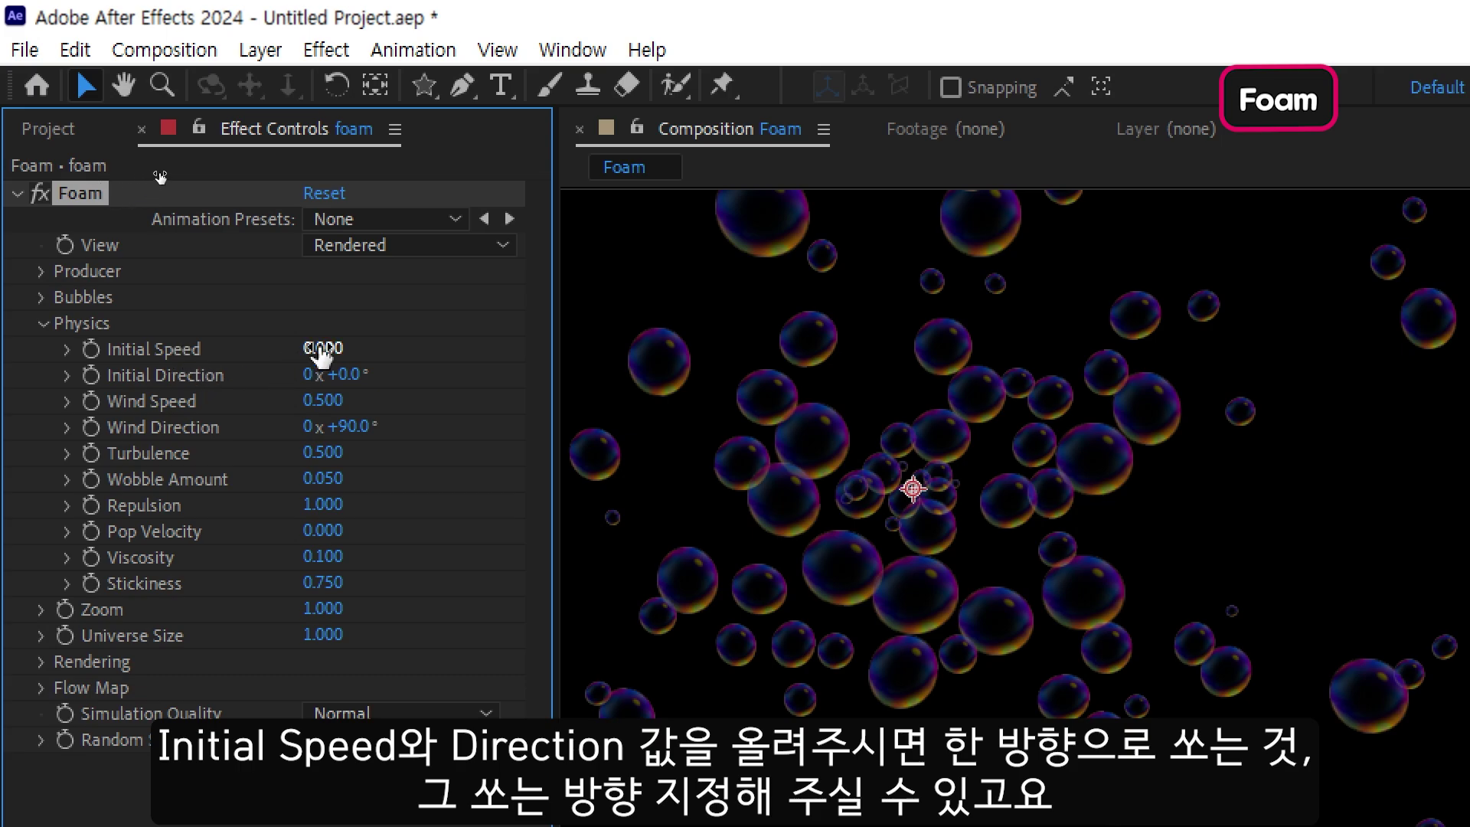
# - Set the bubbles' Initial Speed to 10.000 and try Initial Direction angles, ending at +42°
pyautogui.moveTo(322, 350); pyautogui.dragTo(341, 346)
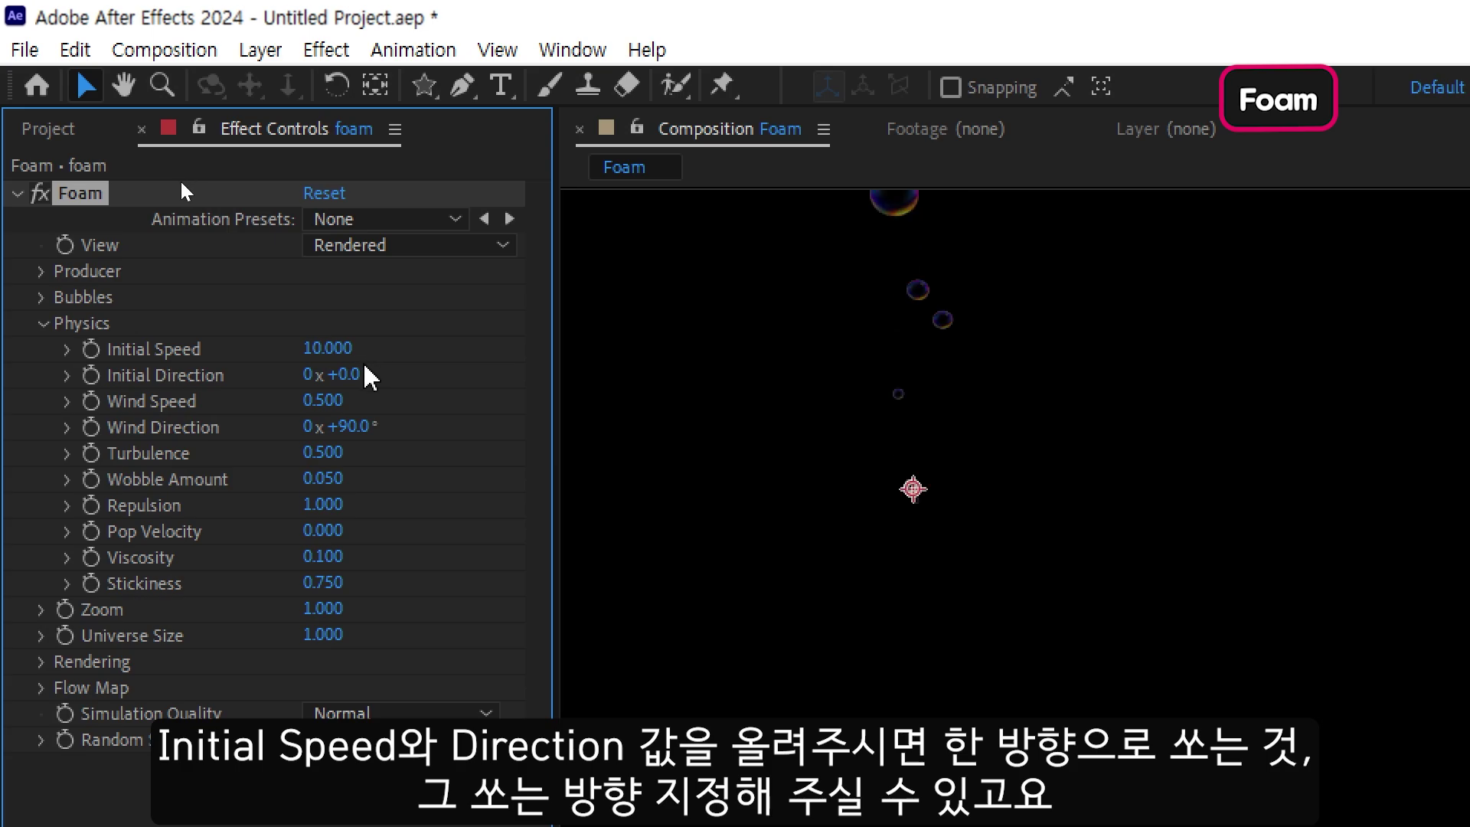
pyautogui.moveTo(344, 376); pyautogui.dragTo(371, 383)
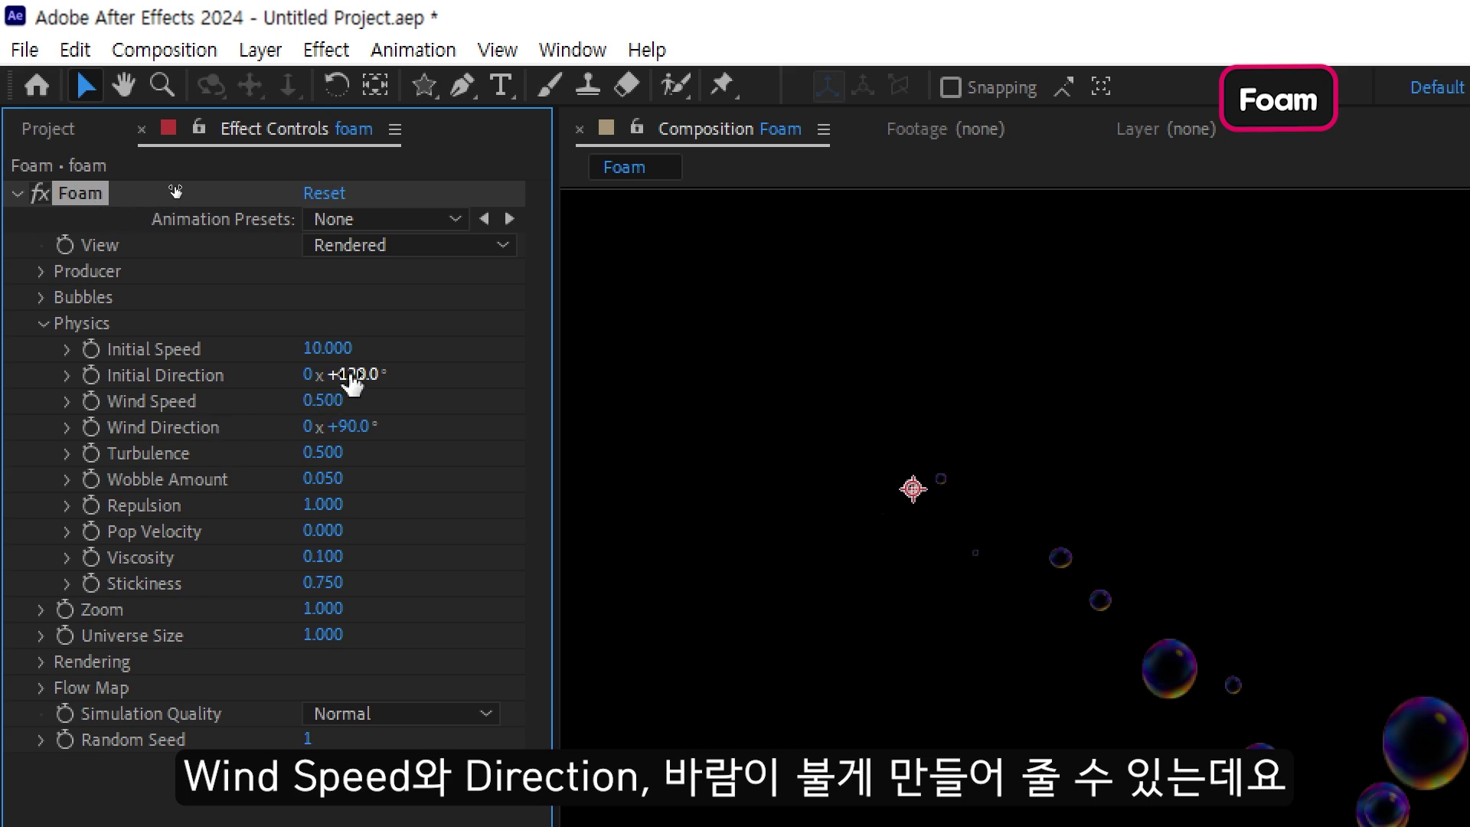
pyautogui.moveTo(353, 383); pyautogui.dragTo(234, 379)
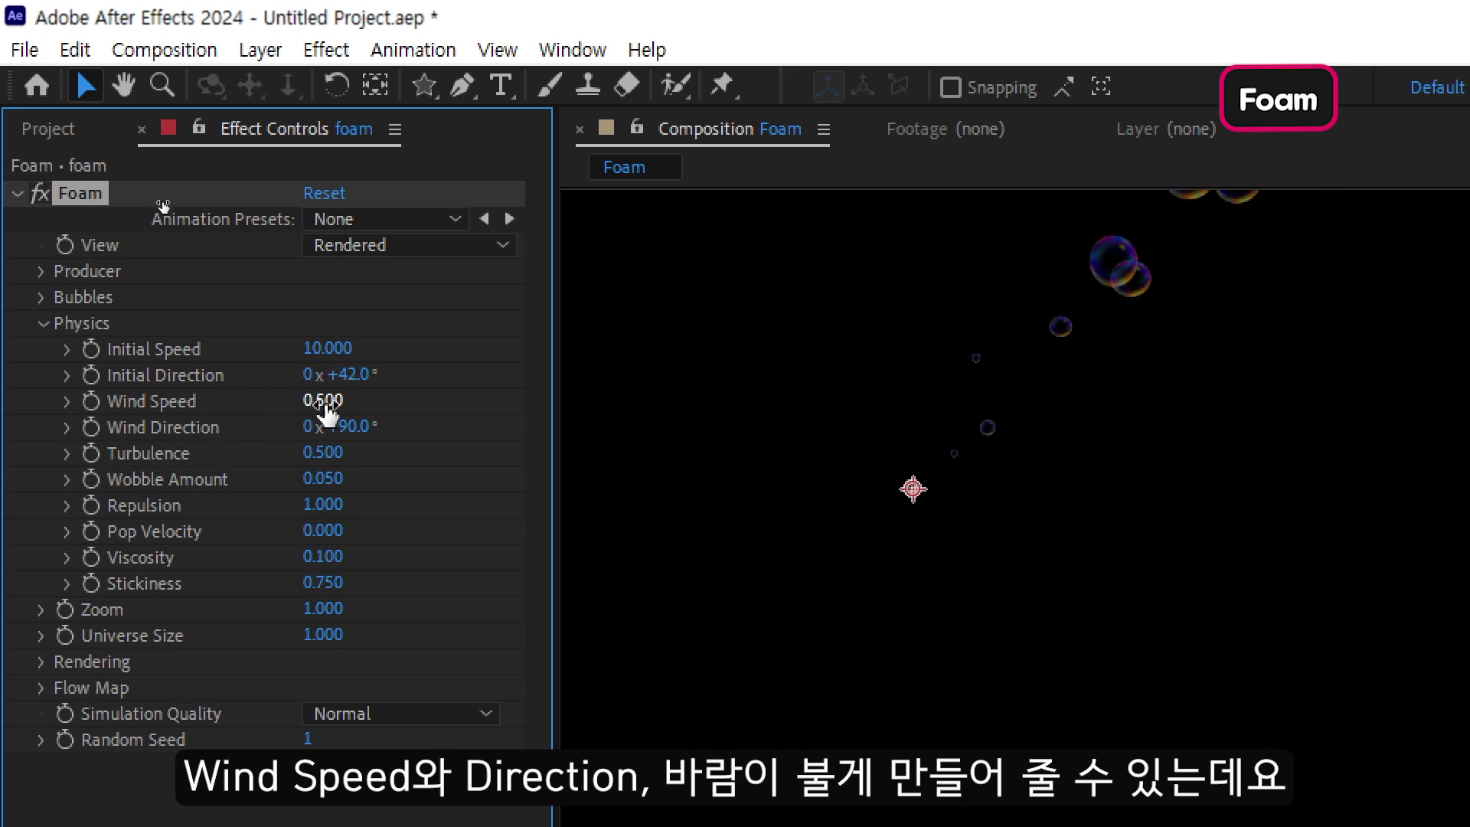
# - Set the Wind Speed to 10.000, try a different Wind Direction, and undo that direction change
pyautogui.moveTo(328, 406); pyautogui.dragTo(354, 403)
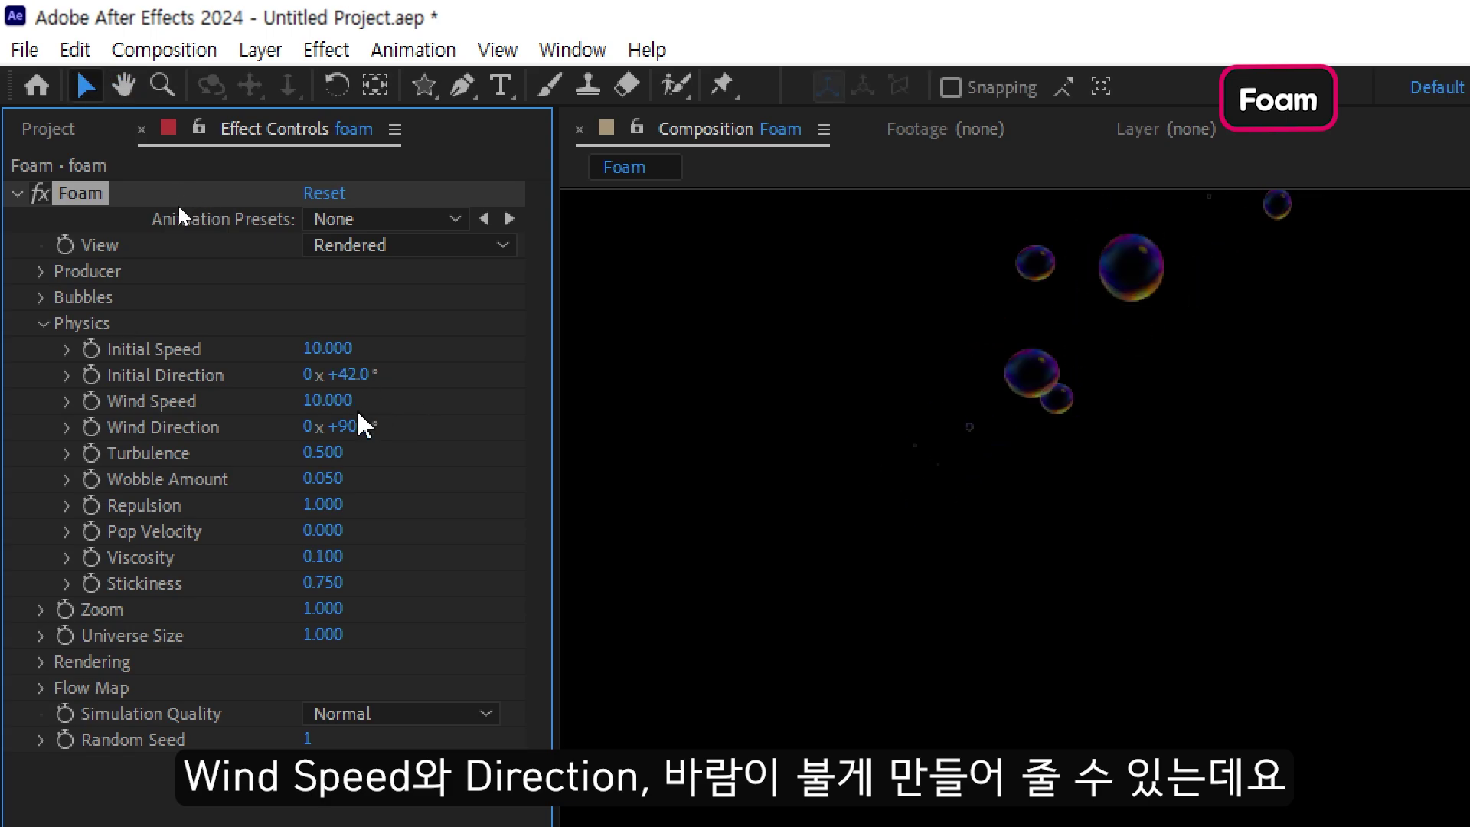
pyautogui.moveTo(352, 426); pyautogui.dragTo(498, 423)
pyautogui.hotkey('ctrl', 'z')
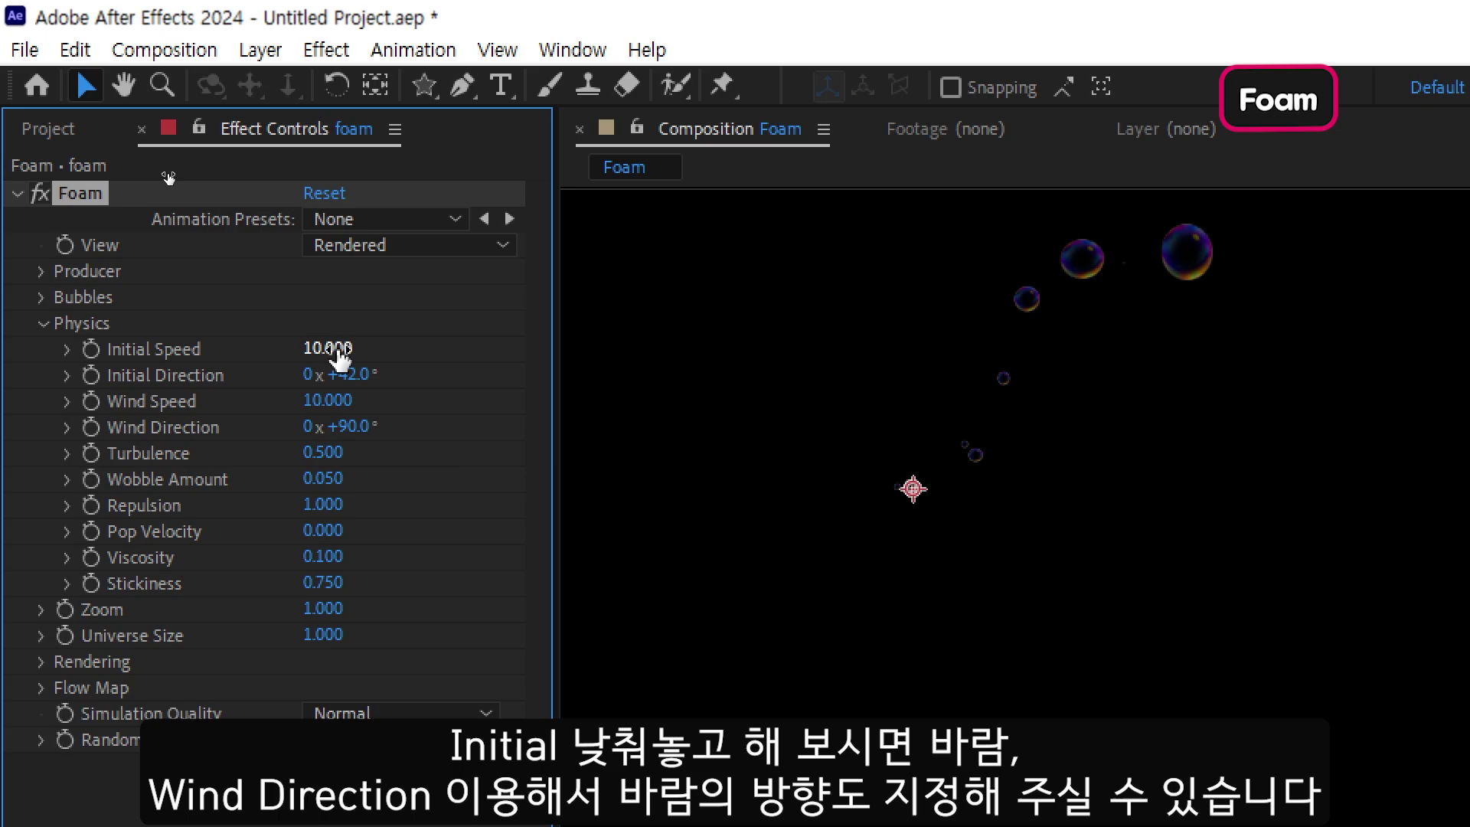
# - Reduce the Initial Speed to 0 and try several Wind Direction angles, ending at 1x +26°
pyautogui.moveTo(318, 358); pyautogui.dragTo(248, 374)
pyautogui.moveTo(371, 439); pyautogui.dragTo(356, 432)
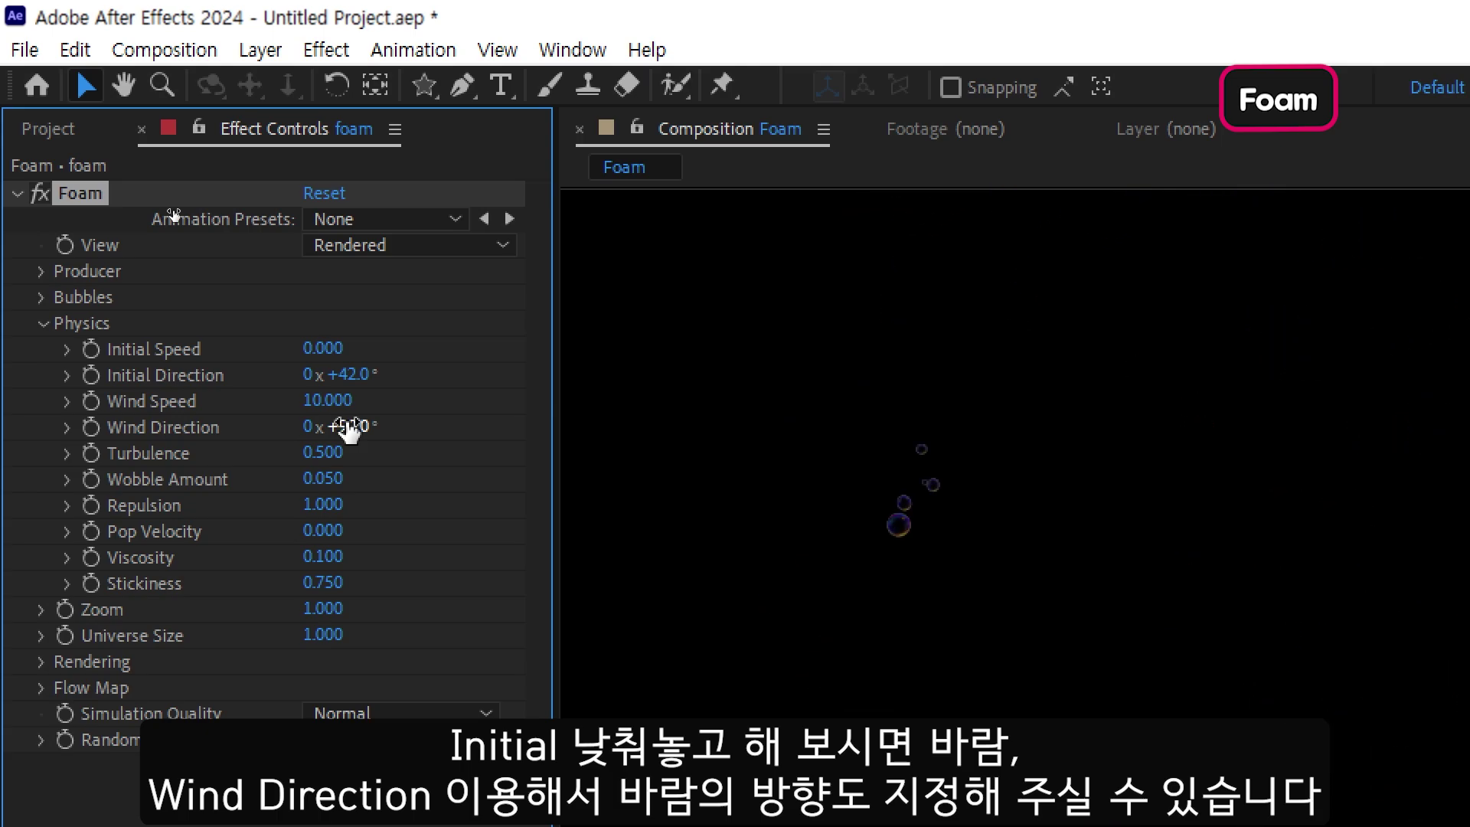
pyautogui.moveTo(349, 431); pyautogui.dragTo(354, 435)
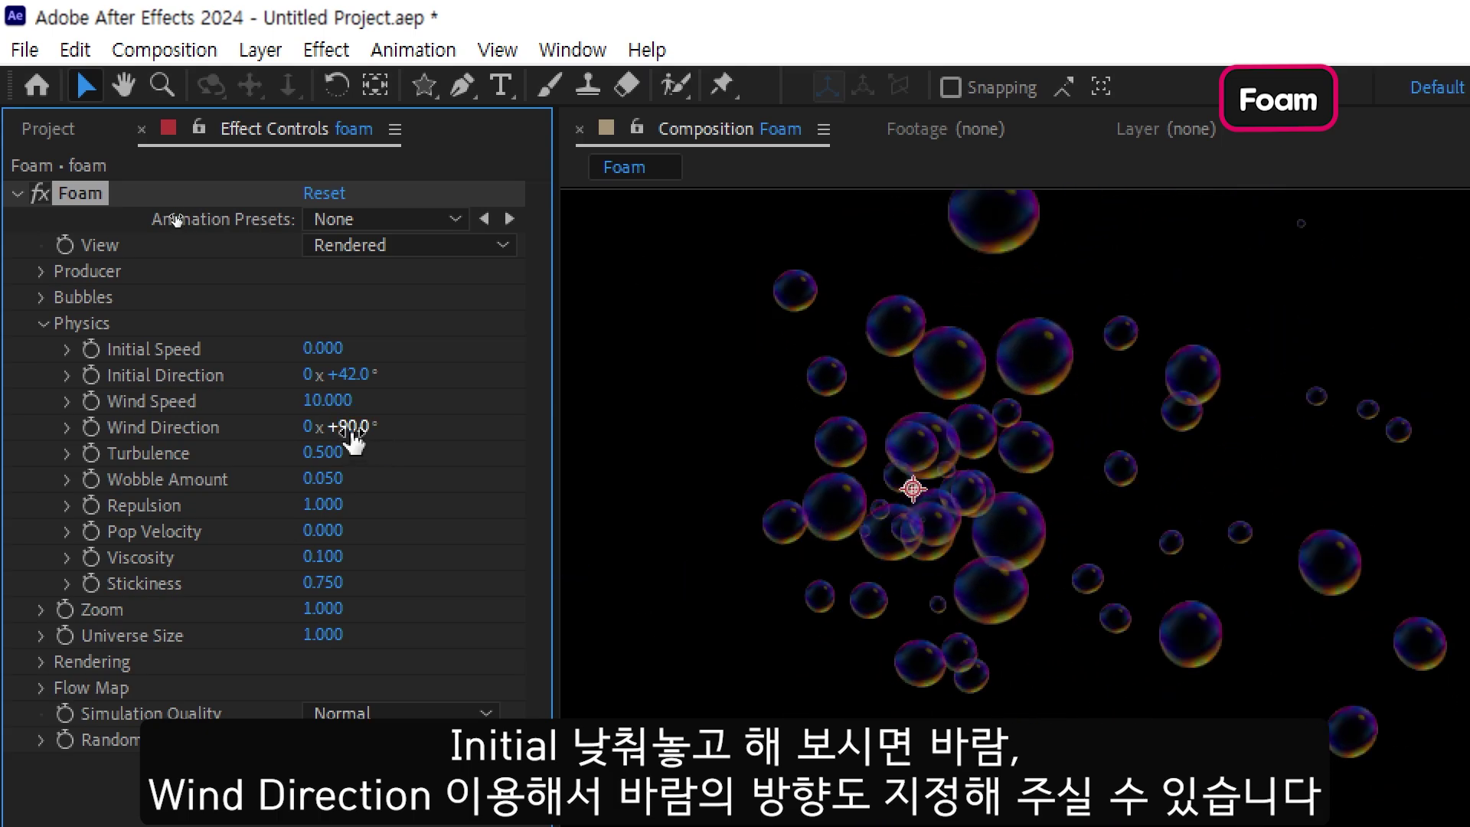
pyautogui.moveTo(352, 436); pyautogui.dragTo(758, 395)
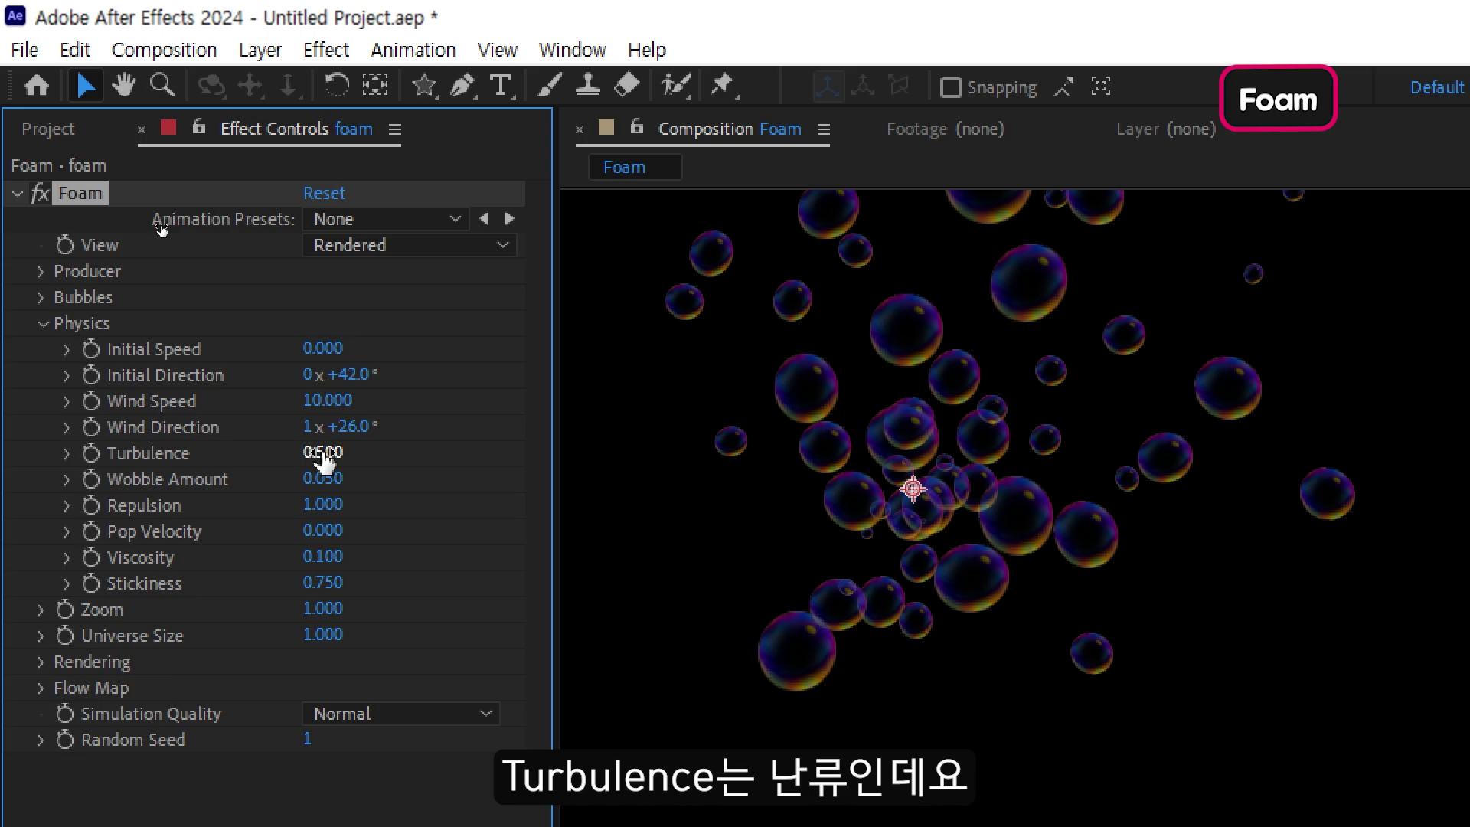
# - Try a Turbulence of 2.000 and set it to 0
pyautogui.moveTo(324, 459); pyautogui.dragTo(702, 453)
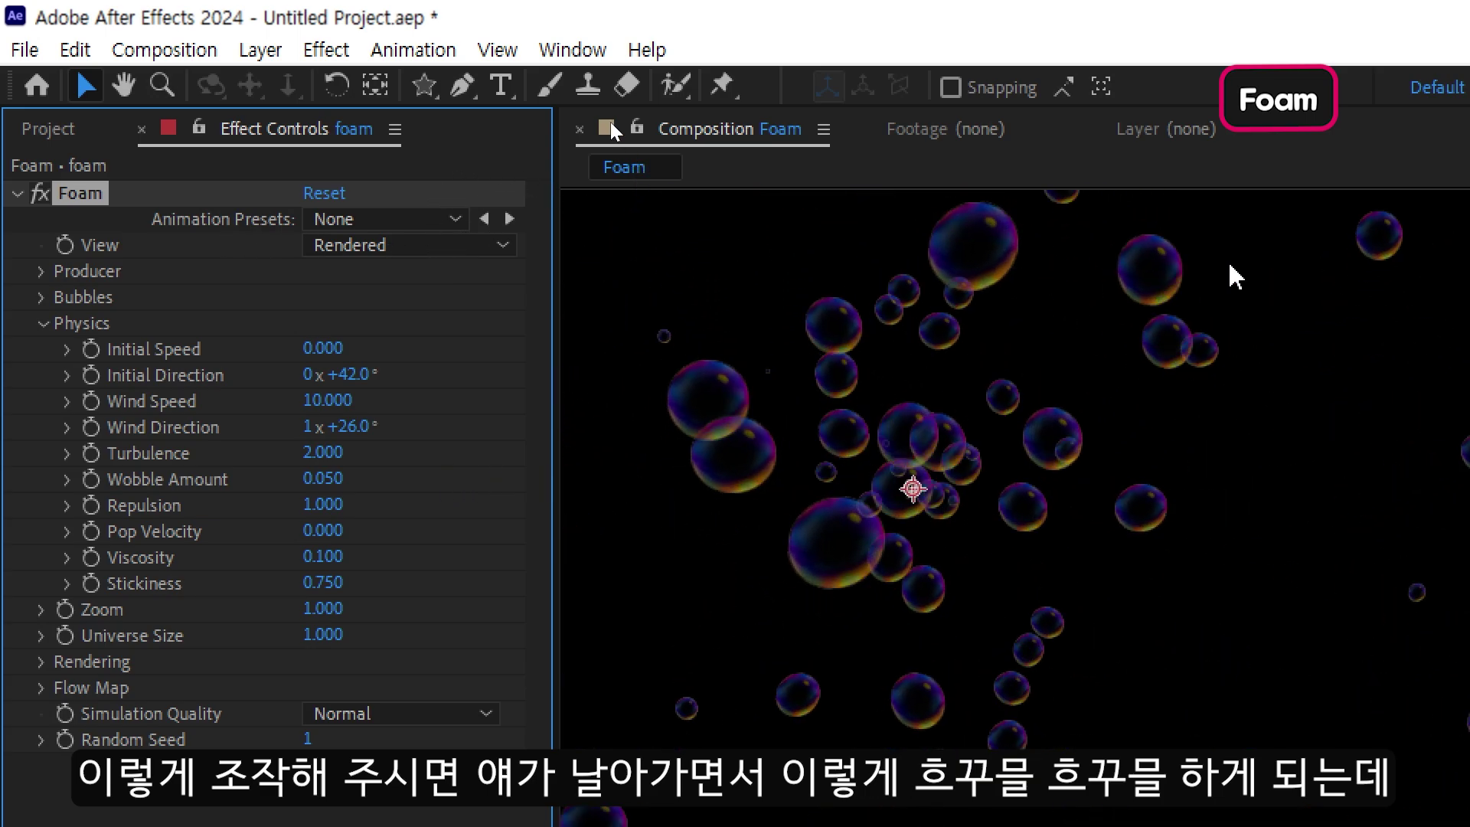
pyautogui.click(313, 453)
pyautogui.write('0')
pyautogui.press('Return')
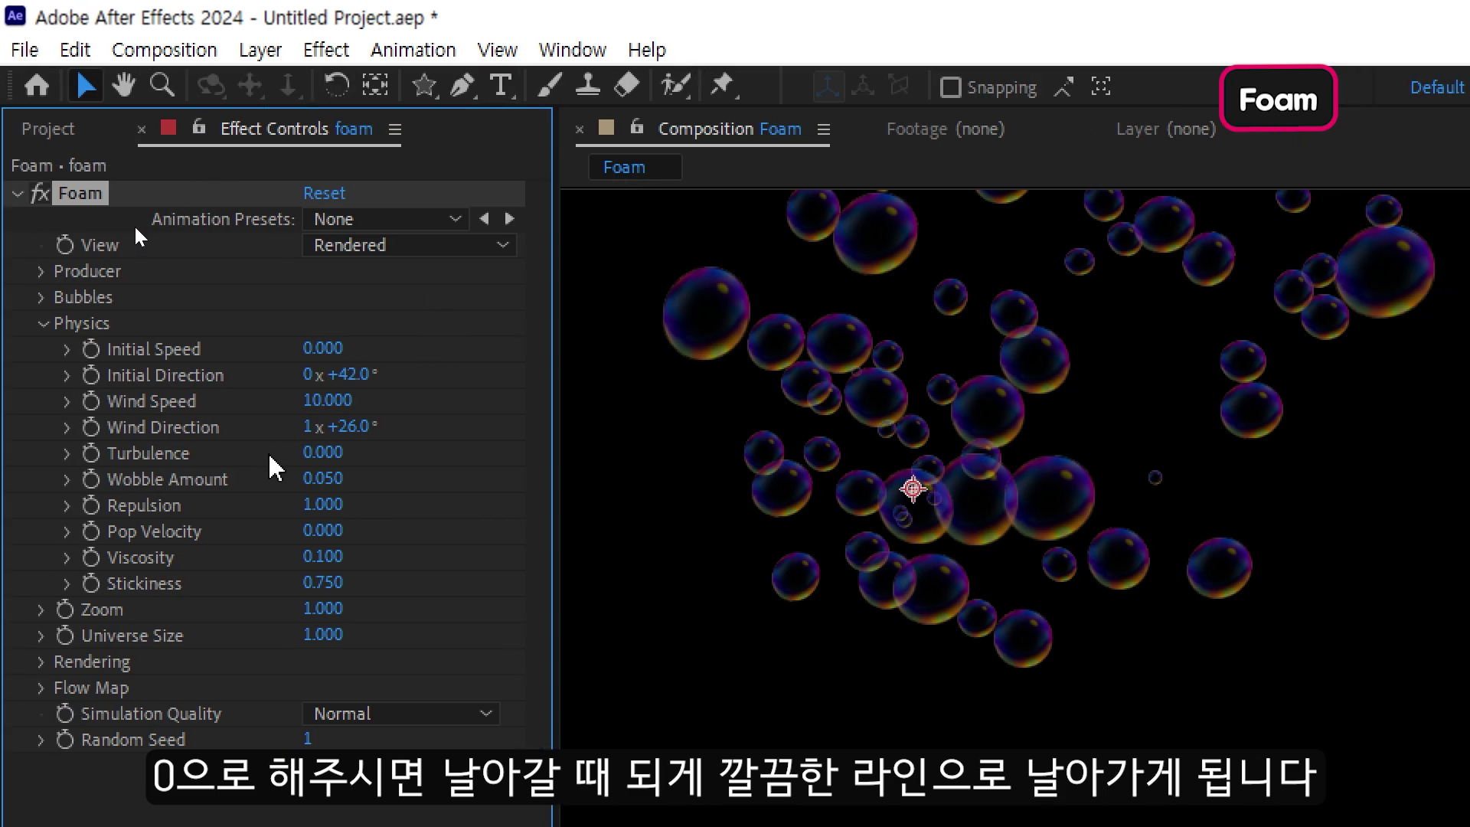
# - Try a Wobble Amount of 0.400 and reduce it to 0, and compare Repulsion values of 0 and 1.000
pyautogui.moveTo(329, 486); pyautogui.dragTo(540, 482)
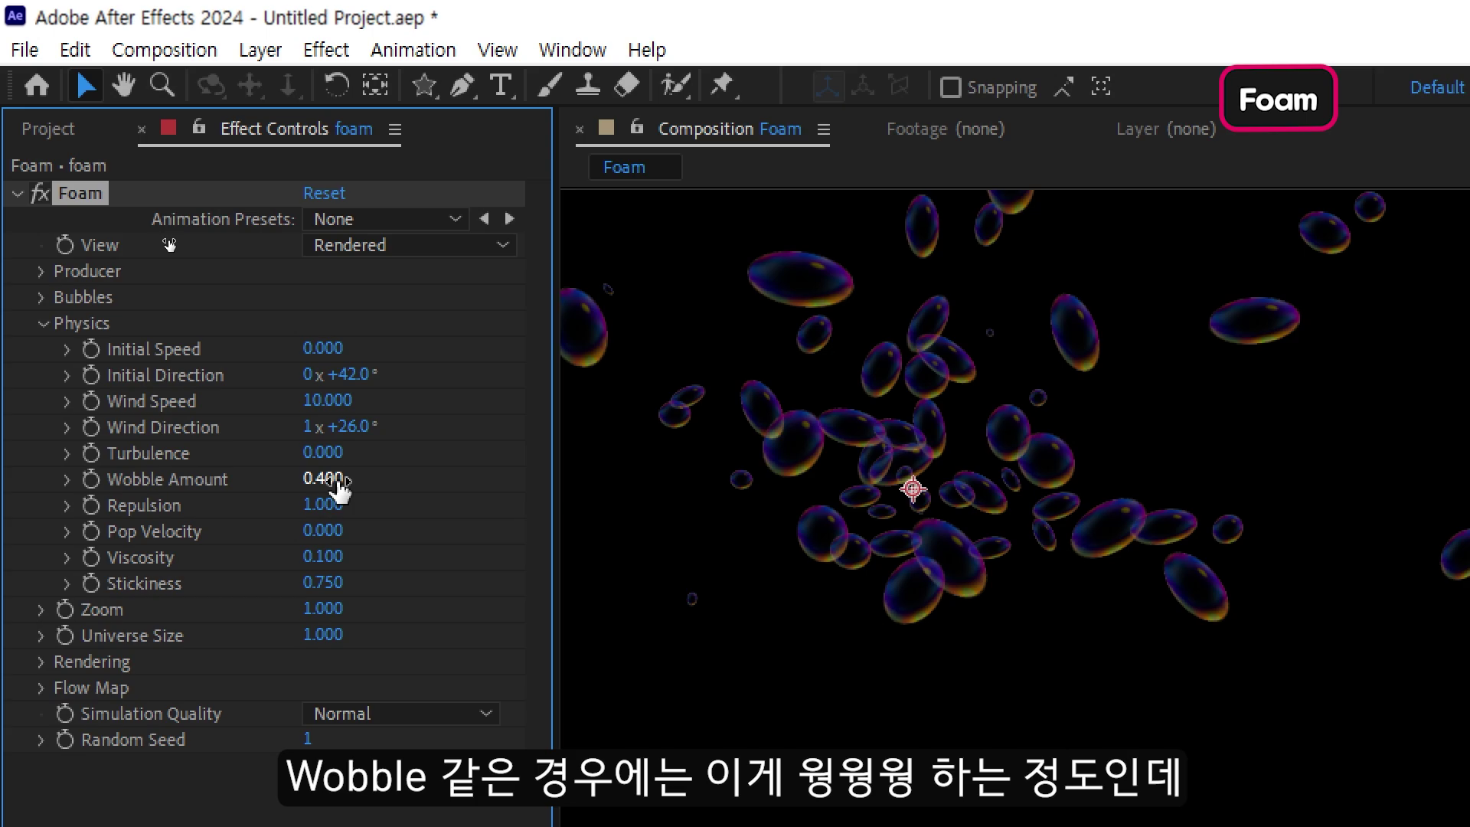
pyautogui.moveTo(331, 479); pyautogui.dragTo(276, 479)
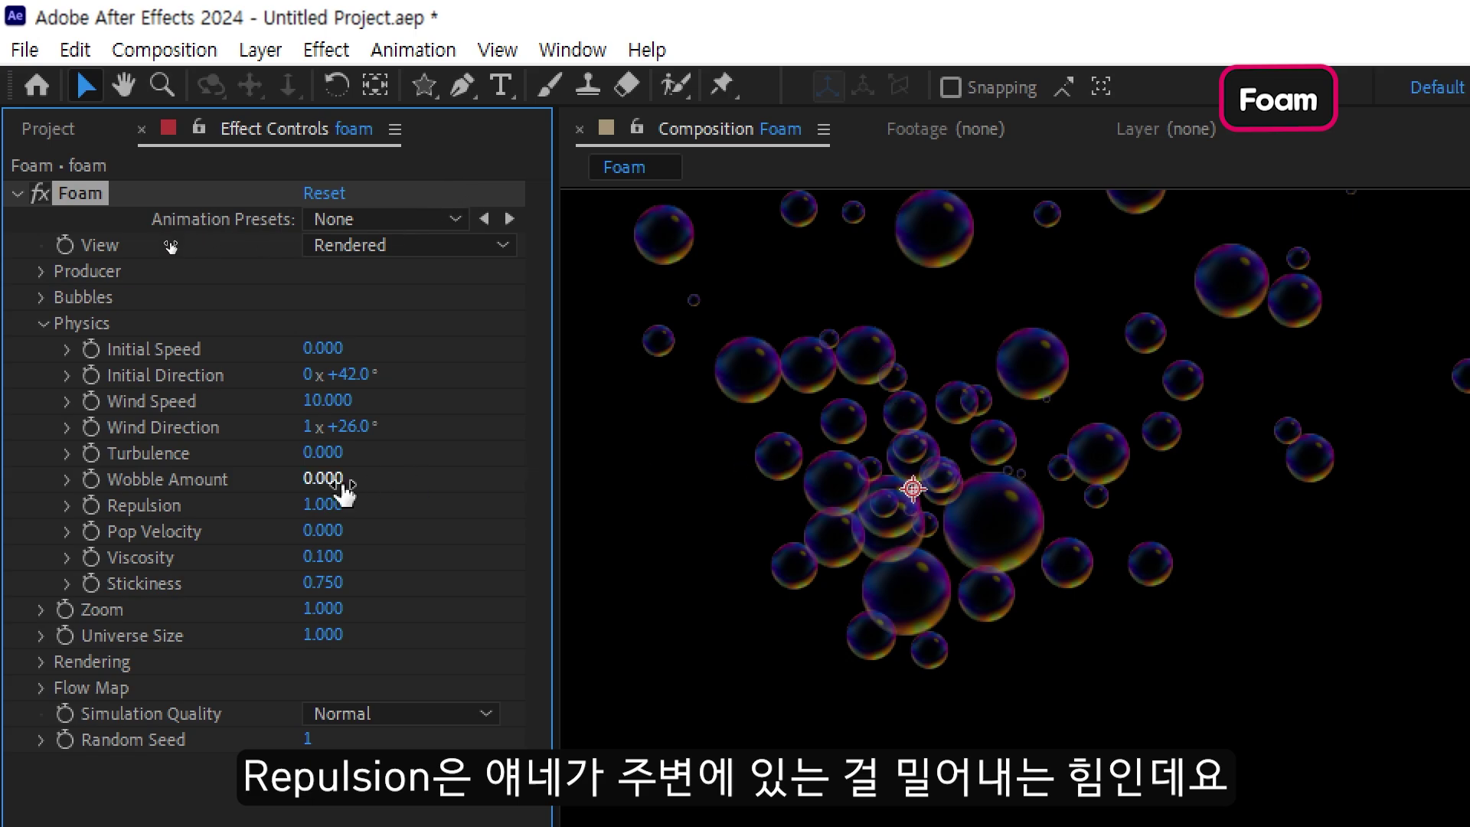
pyautogui.moveTo(343, 510); pyautogui.dragTo(295, 502)
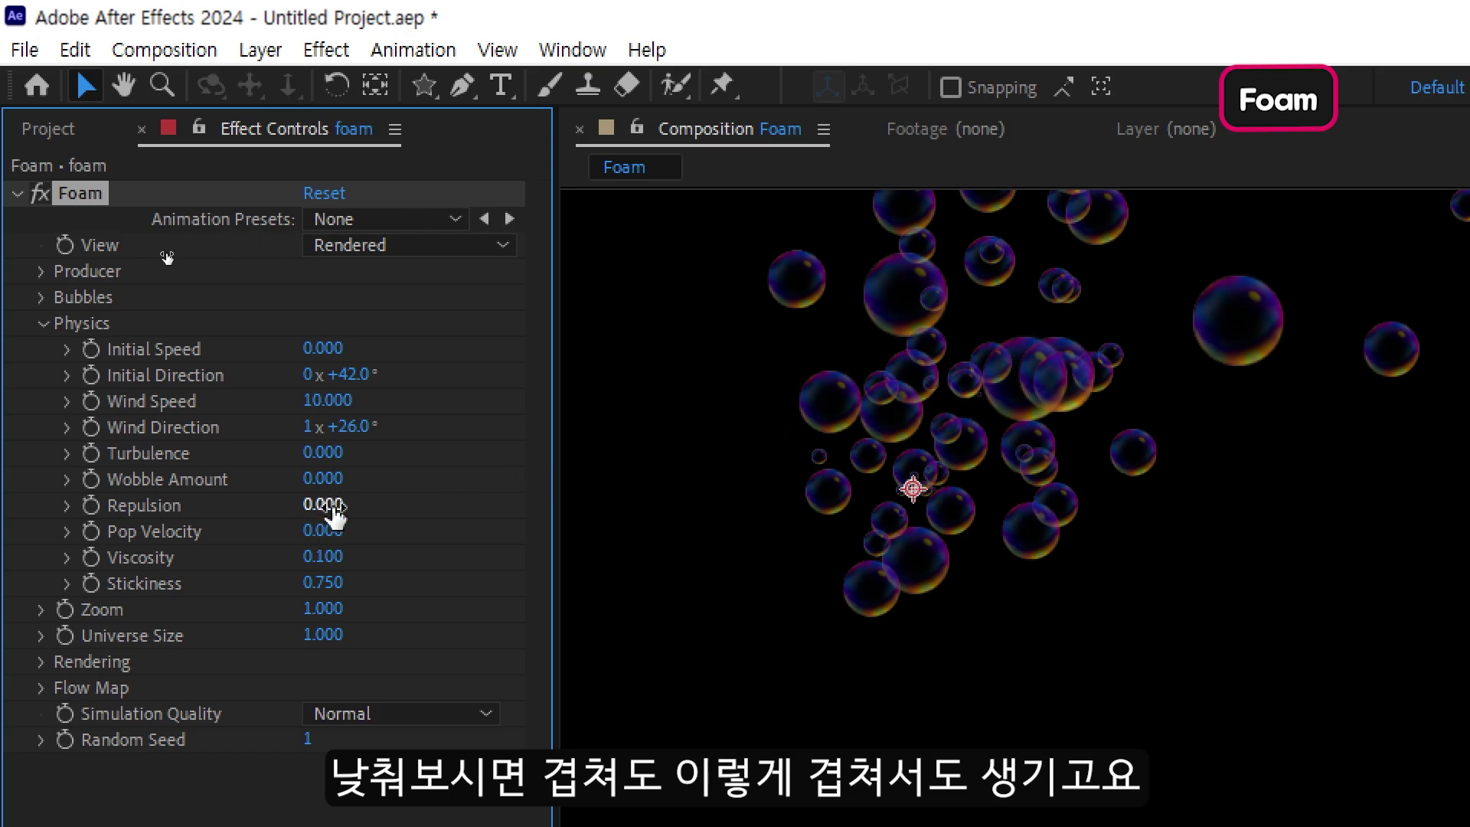
pyautogui.moveTo(328, 506); pyautogui.dragTo(727, 504)
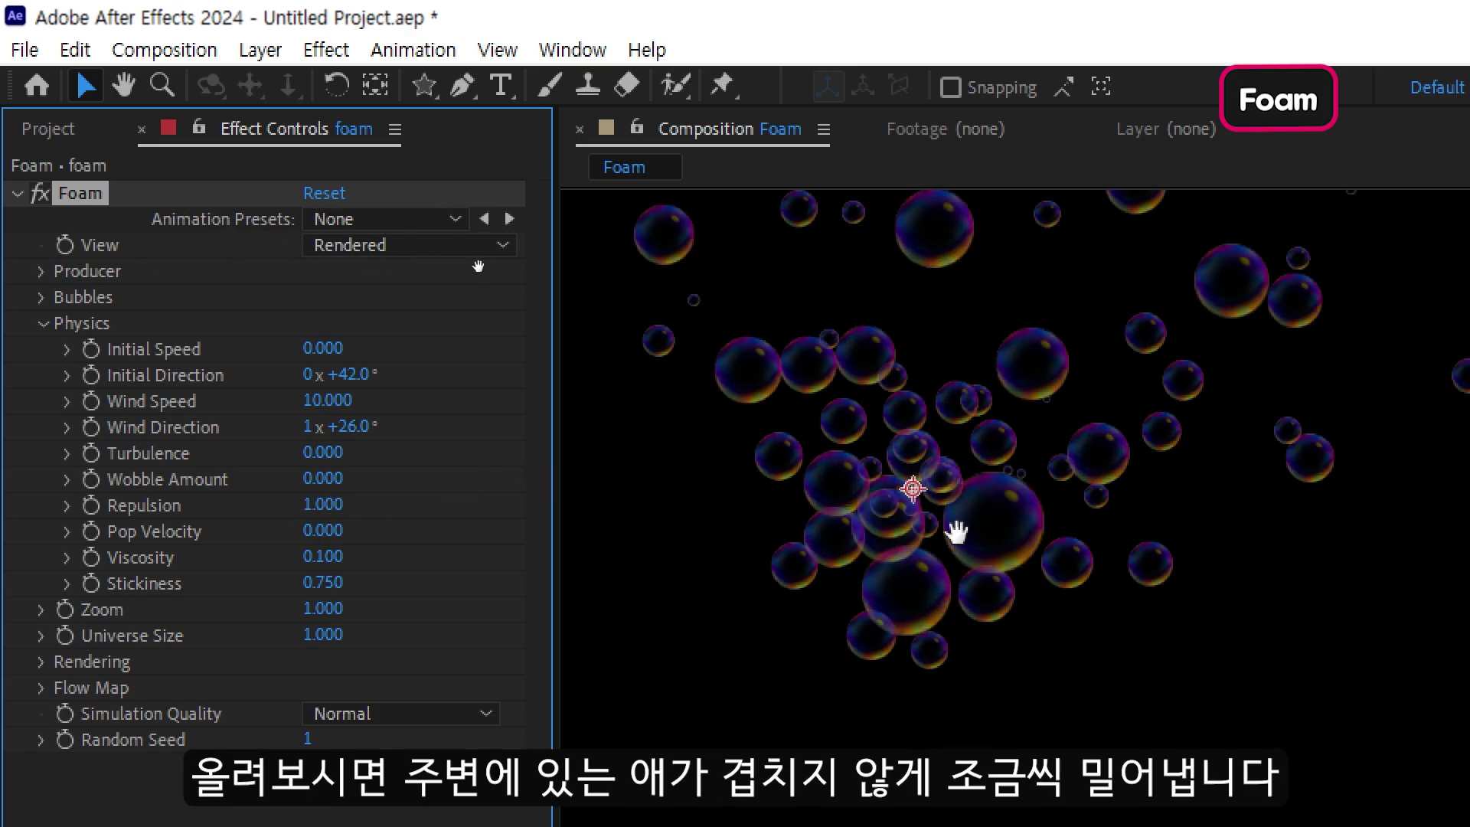
pyautogui.press('space')
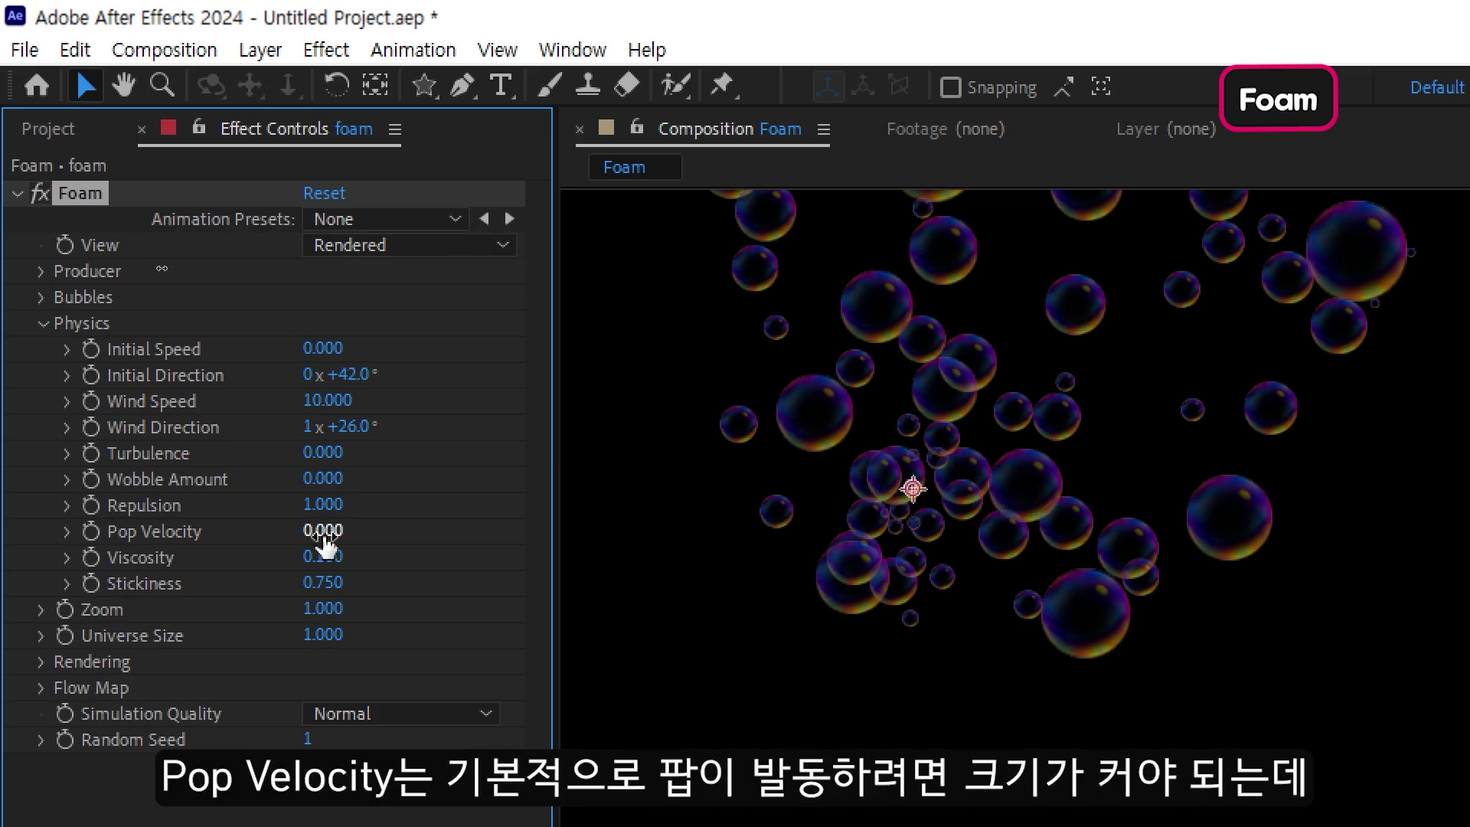
# - Set the Pop Velocity to 10.000, enlarge the bubble Size to 4.000, and preview the popping bubbles
pyautogui.moveTo(325, 540); pyautogui.dragTo(385, 533)
pyautogui.click(229, 296)
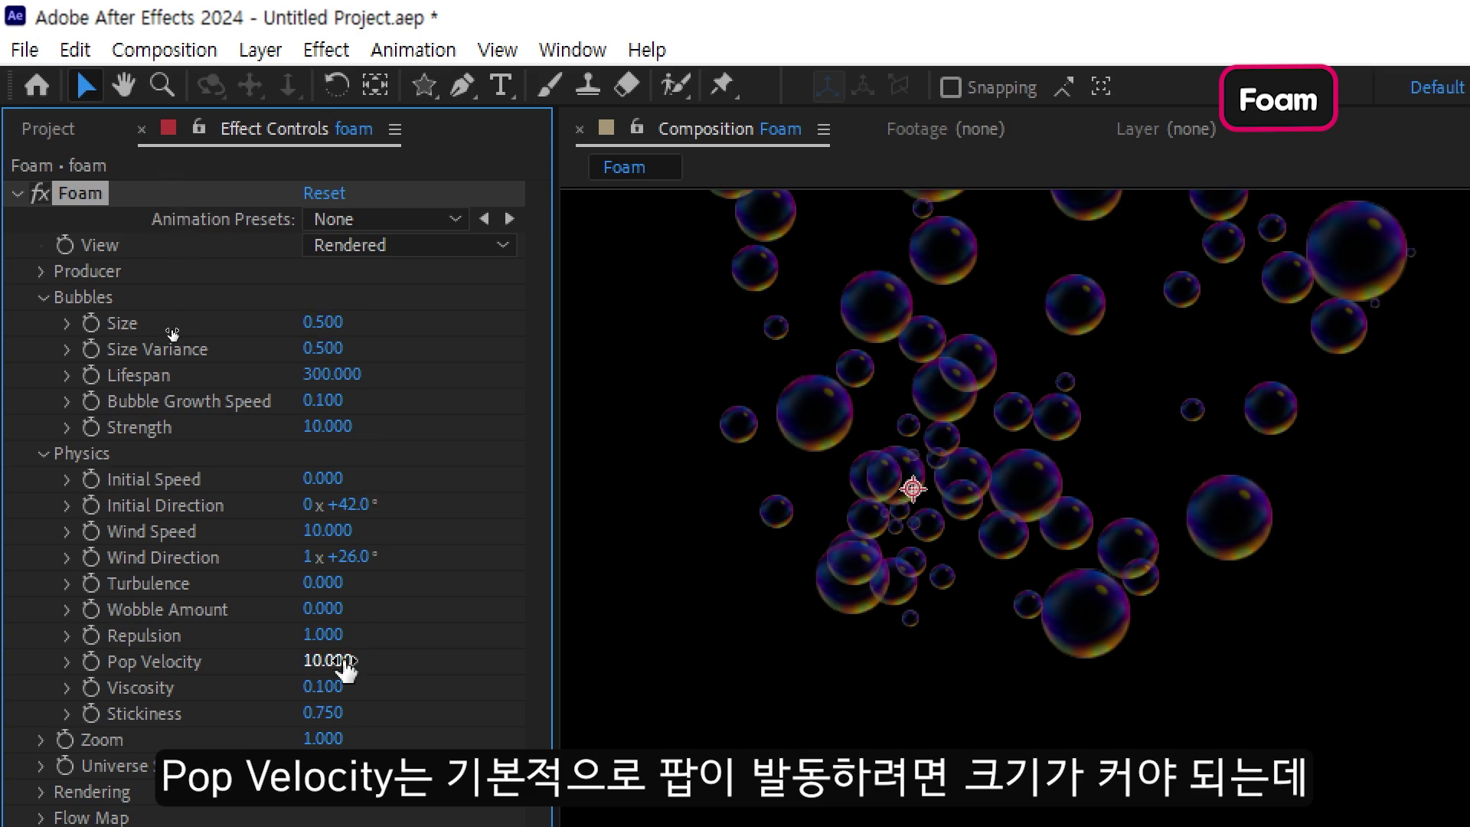
pyautogui.click(327, 324)
pyautogui.write('1.2')
pyautogui.press('Return')
pyautogui.moveTo(337, 323); pyautogui.dragTo(485, 342)
pyautogui.press('space')
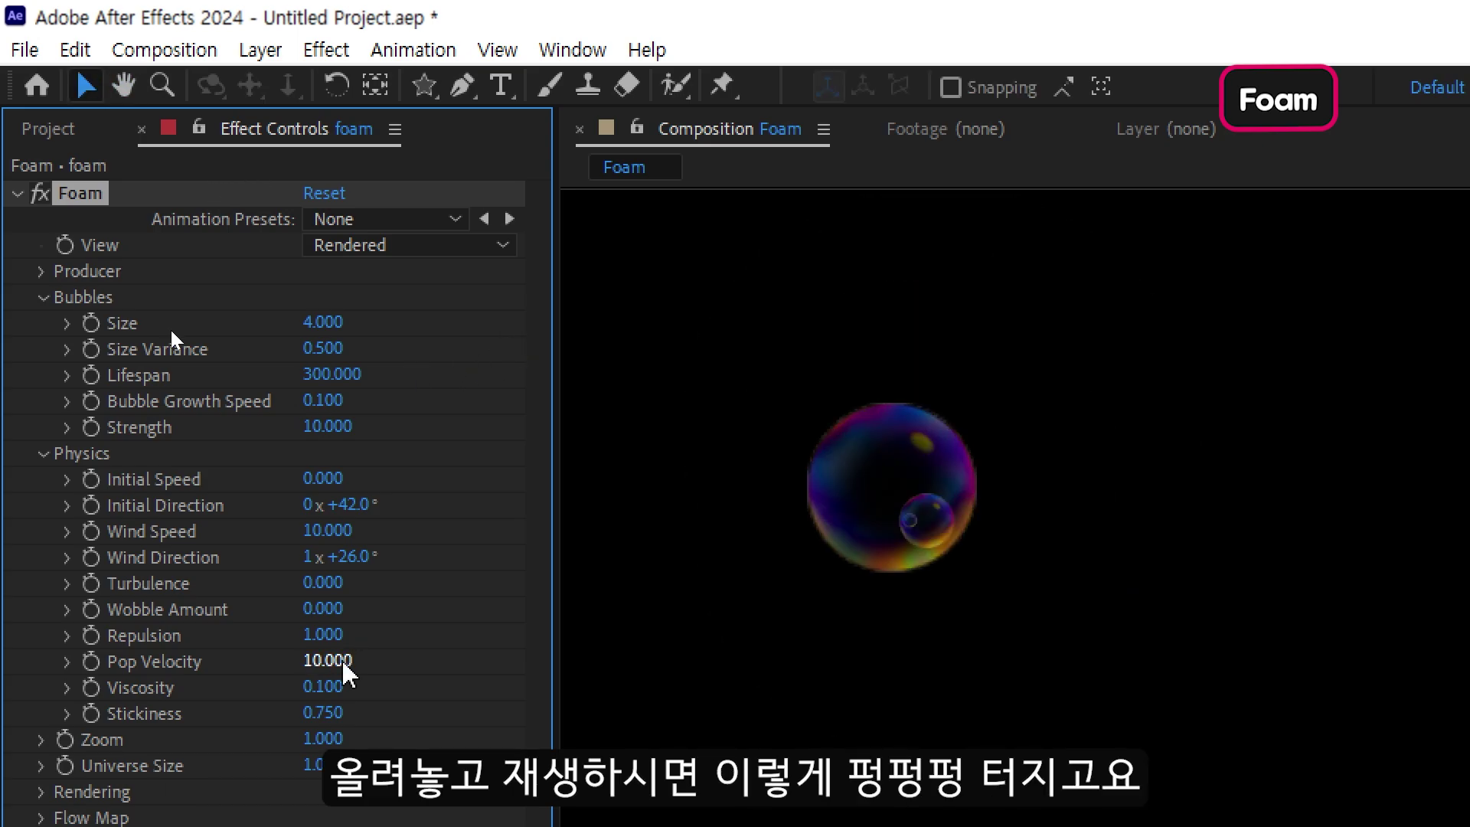
# - Reduce the Pop Velocity to 0 and preview the large bubbles again
pyautogui.moveTo(339, 660); pyautogui.dragTo(17, 658)
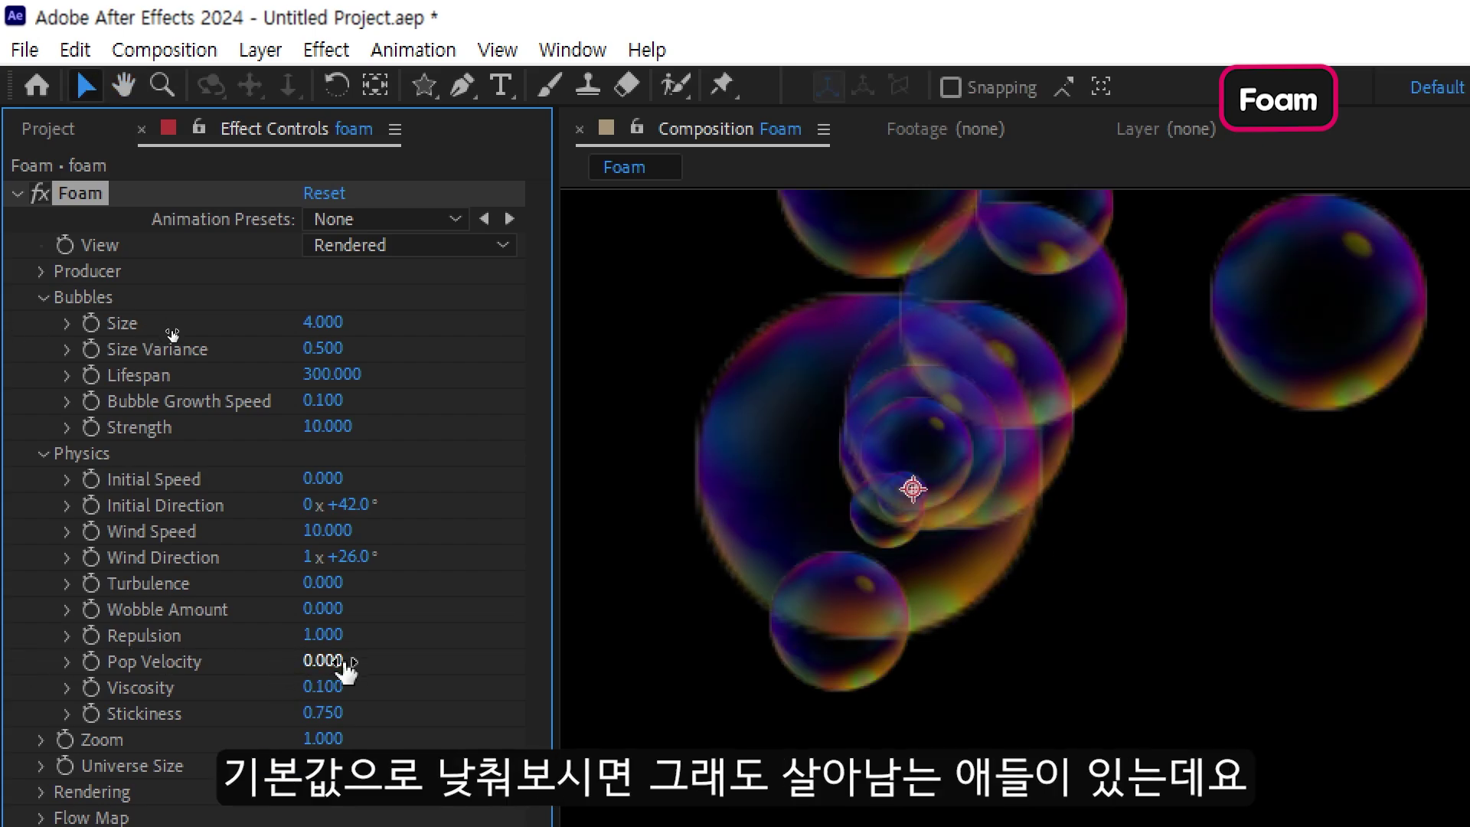
pyautogui.press('space')
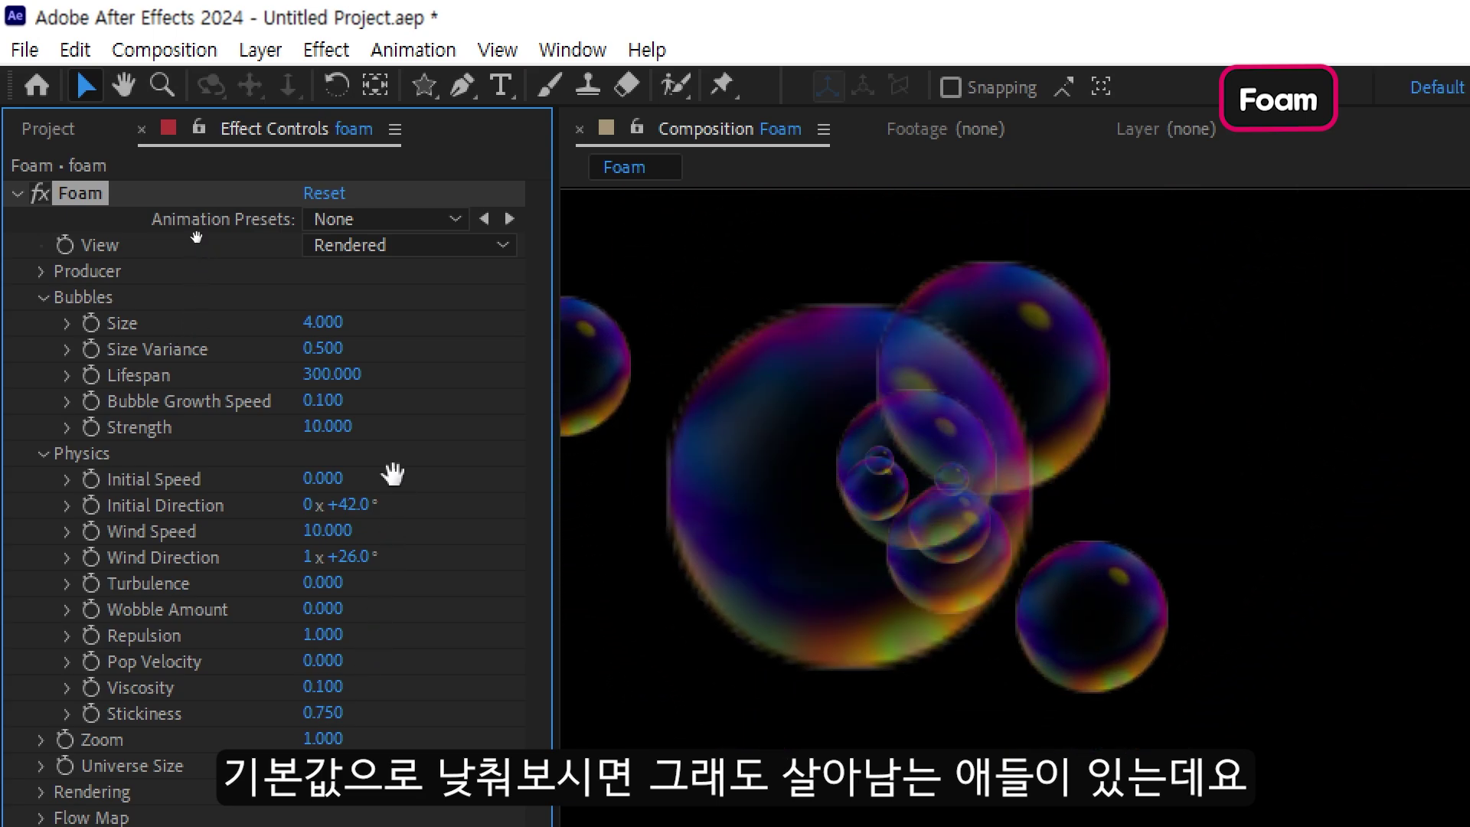
pyautogui.press('space')
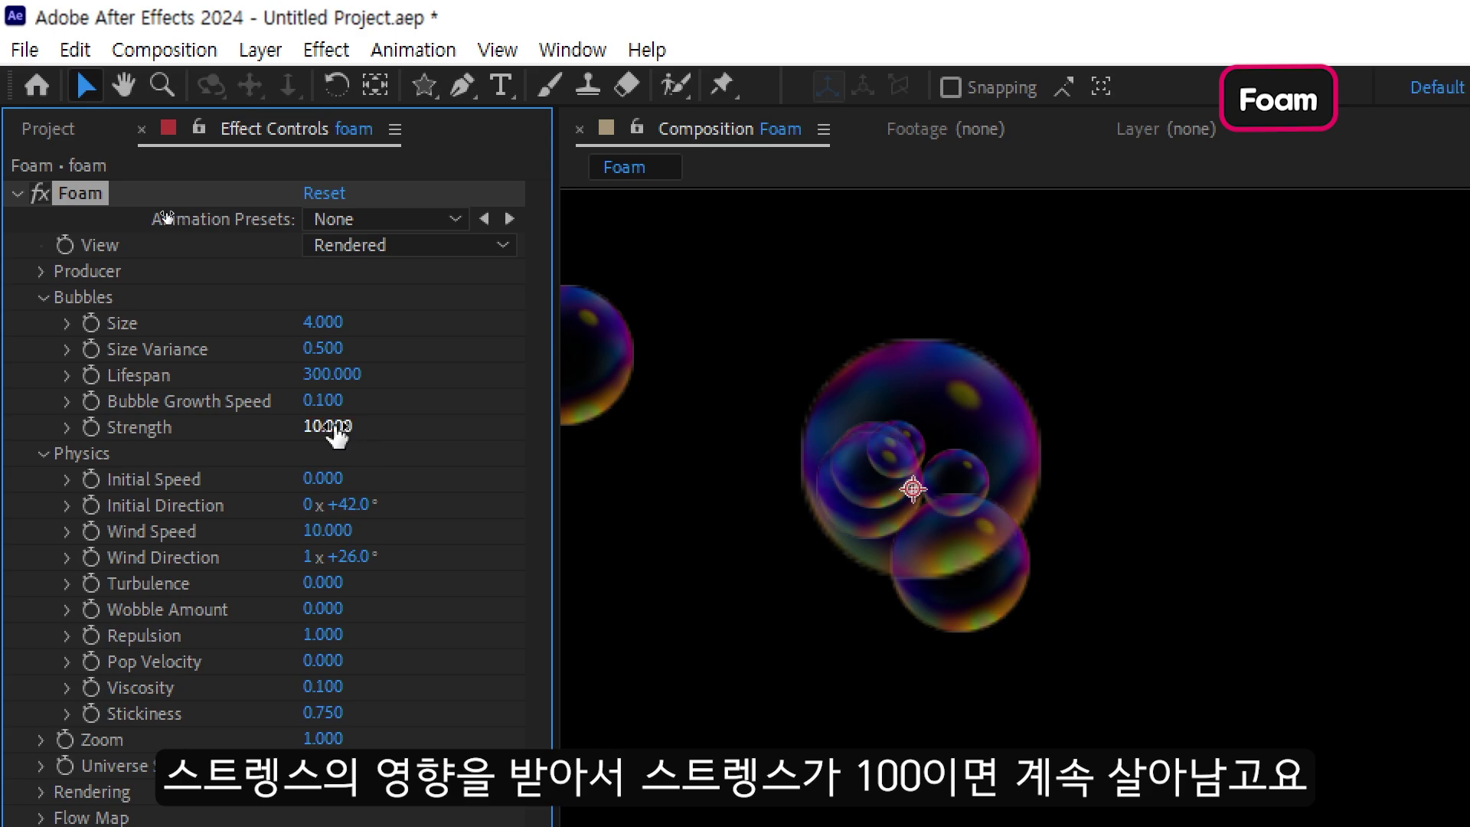
# - Preview the large bubbles with a Strength of 100.000, and lower the Strength
pyautogui.moveTo(336, 433); pyautogui.dragTo(401, 433)
pyautogui.press('space')
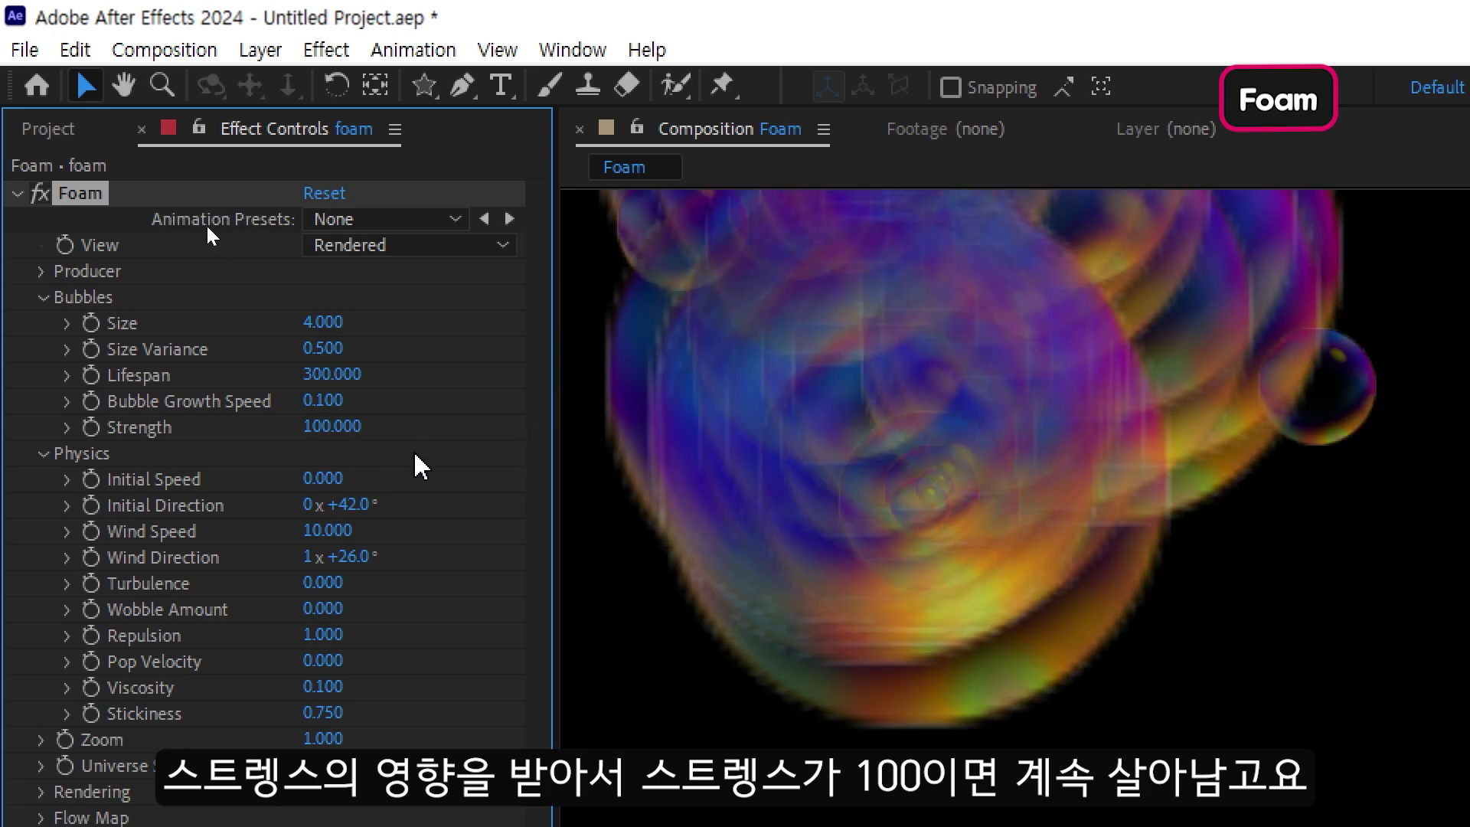
pyautogui.press('space')
pyautogui.moveTo(350, 433); pyautogui.dragTo(230, 419)
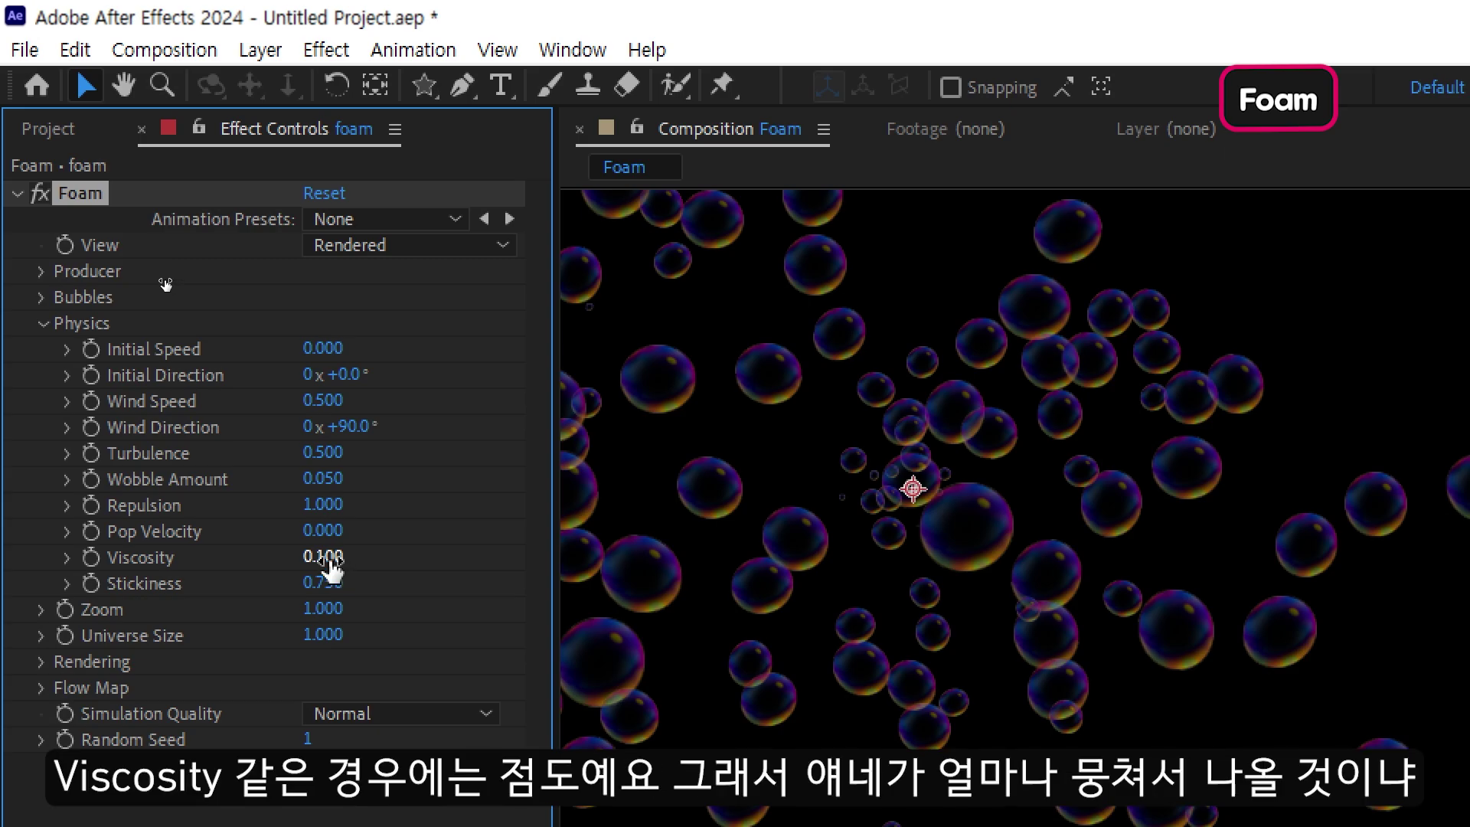
# - Try a higher Viscosity, raise the Stickiness to 4.000, and preview it combined with a Viscosity of 4.000
pyautogui.moveTo(335, 560); pyautogui.dragTo(469, 559)
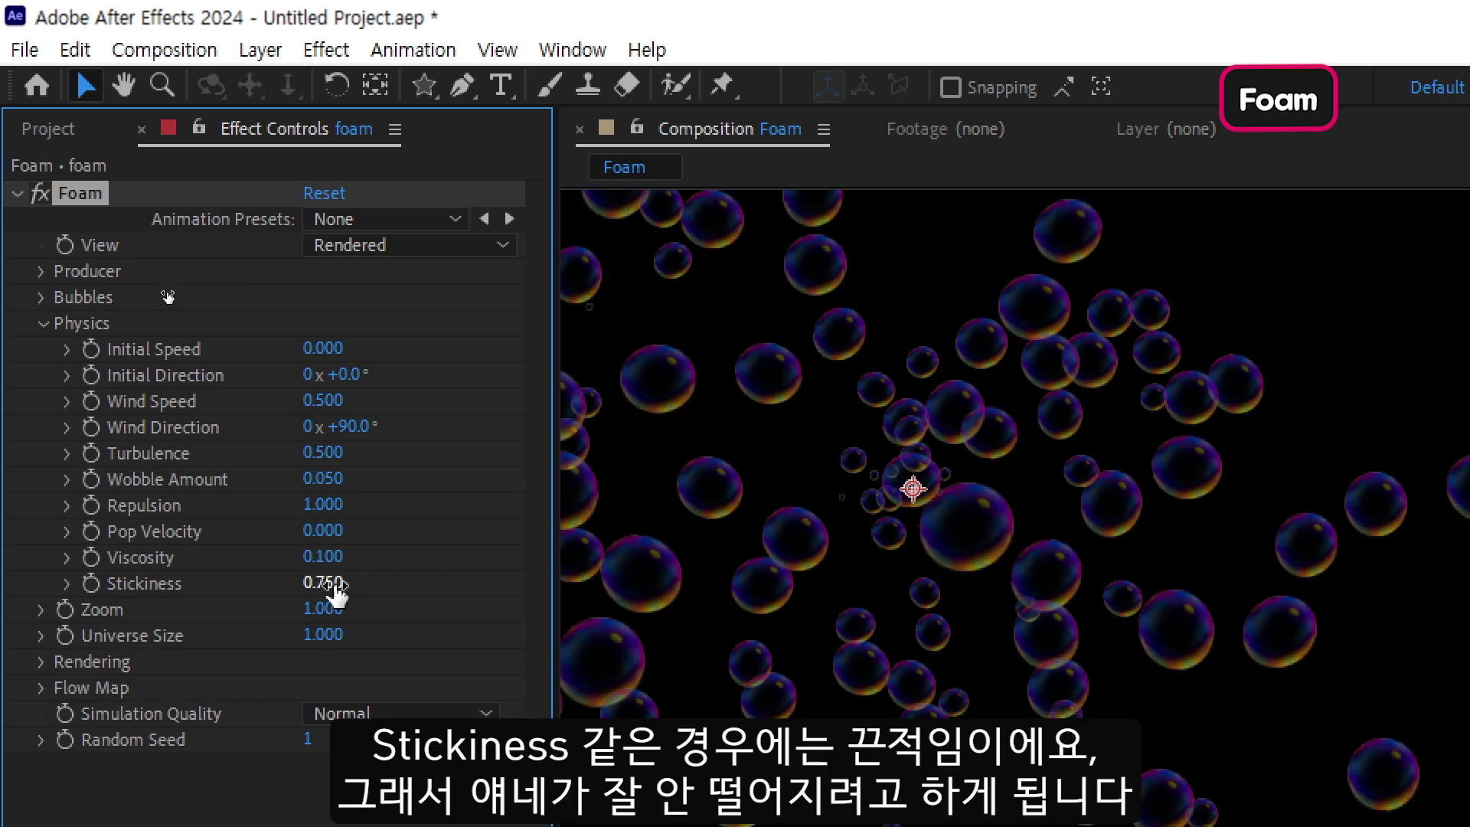
pyautogui.moveTo(335, 588); pyautogui.dragTo(359, 586)
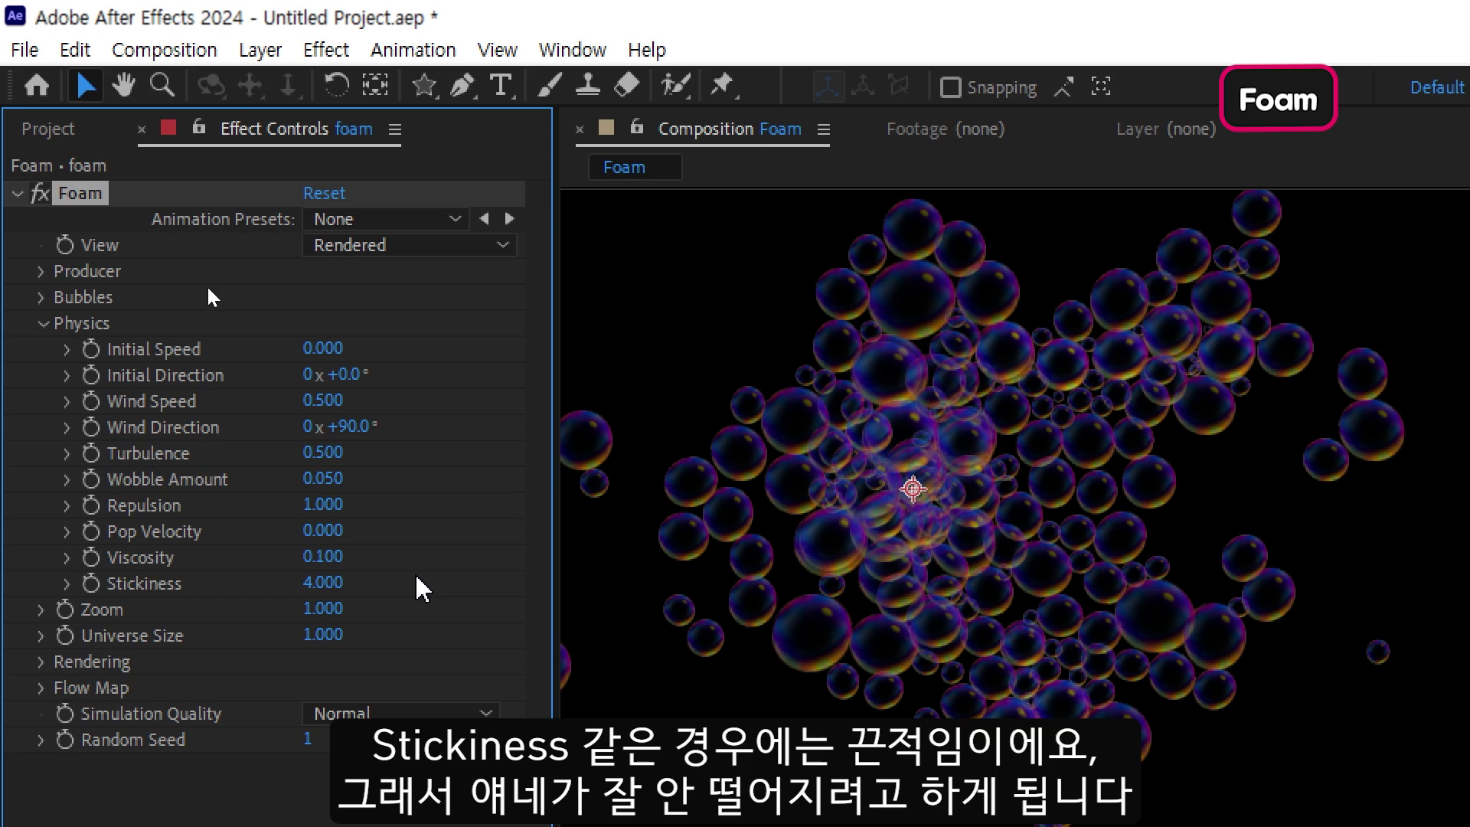
pyautogui.moveTo(323, 556); pyautogui.dragTo(975, 522)
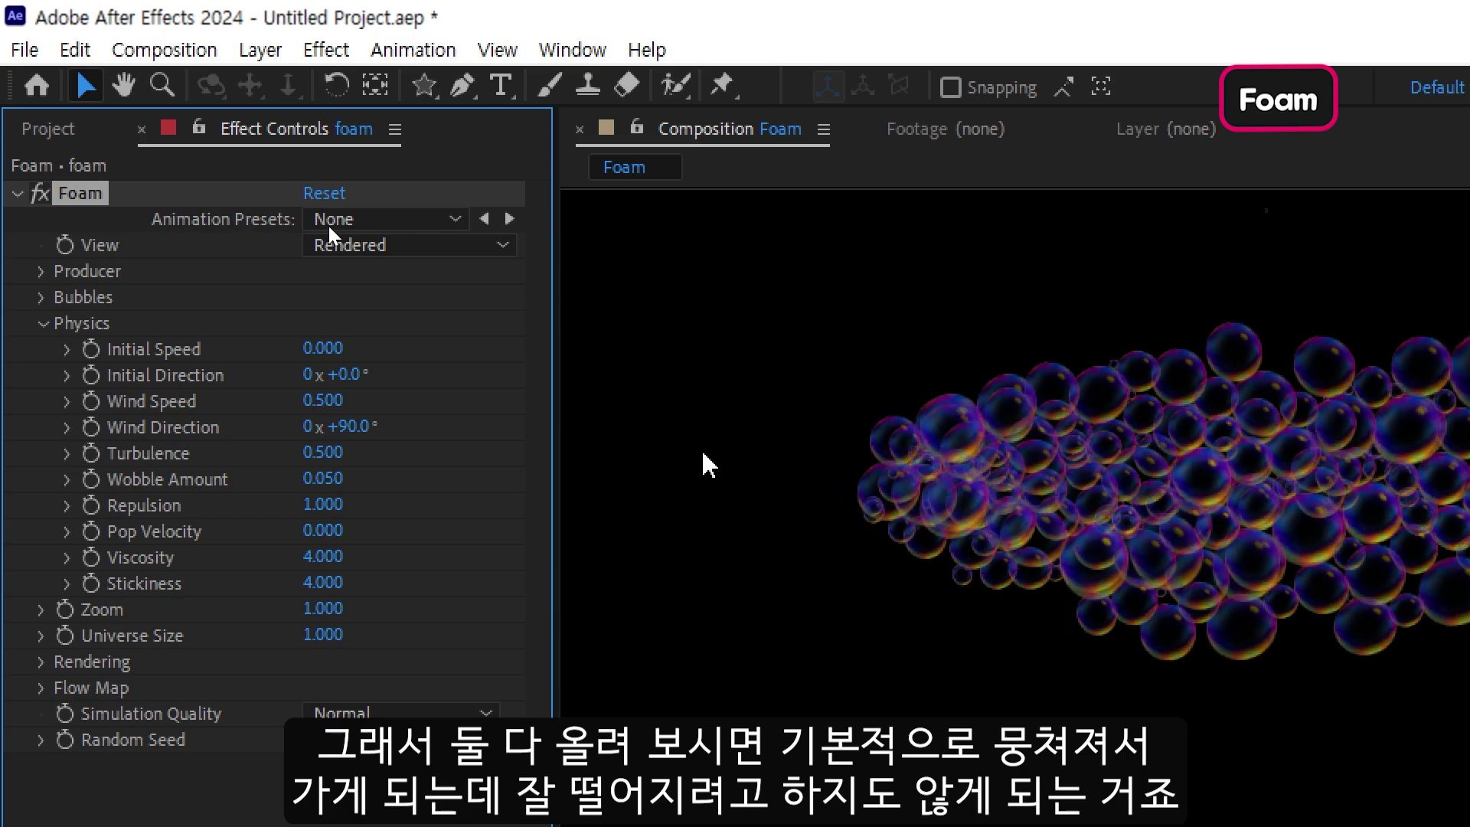
pyautogui.press('space')
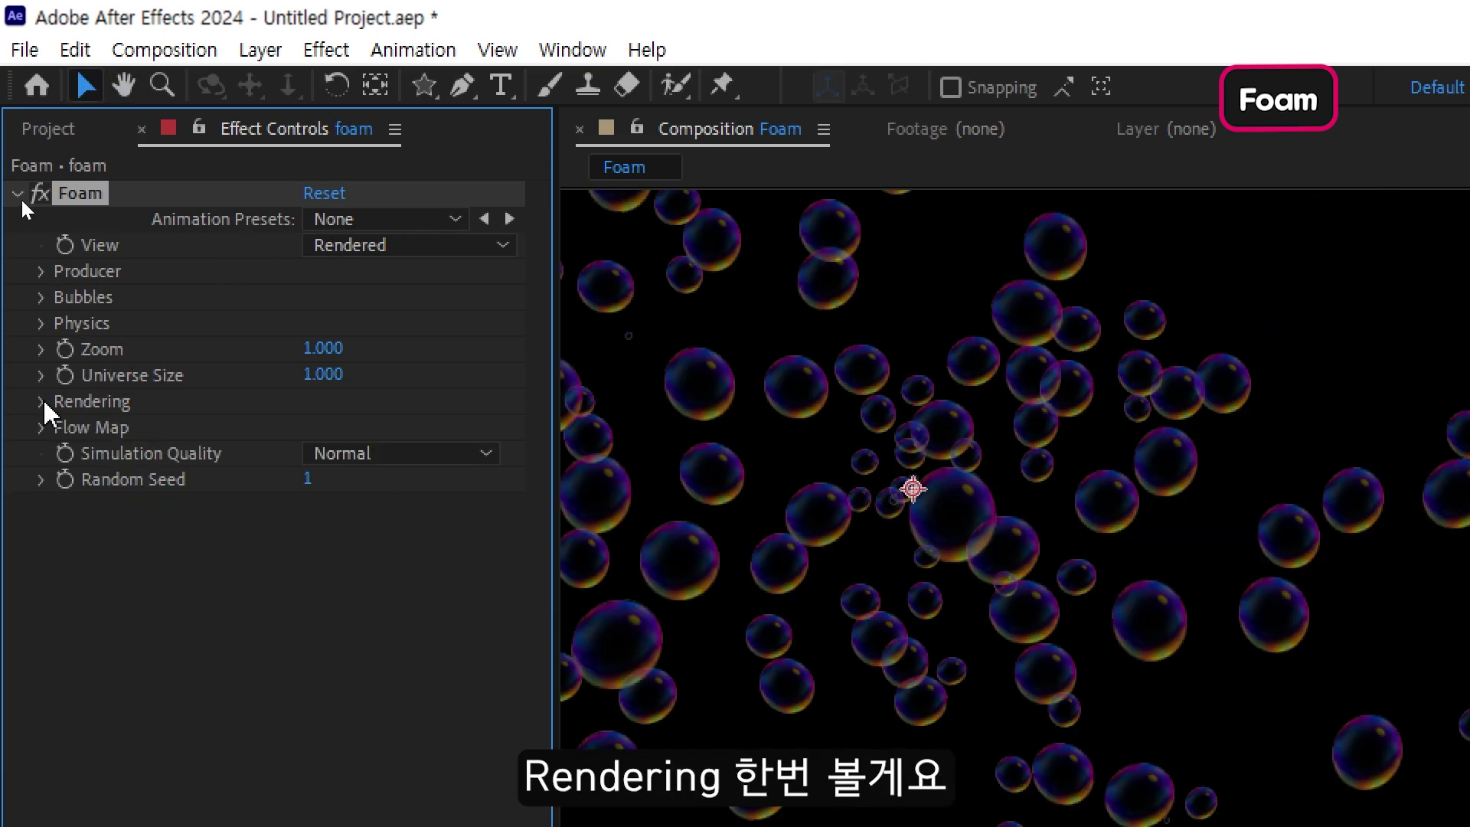
# - Open the Rendering settings and examine the available Bubble Texture presets and Bubble Texture Layer choices
pyautogui.click(42, 402)
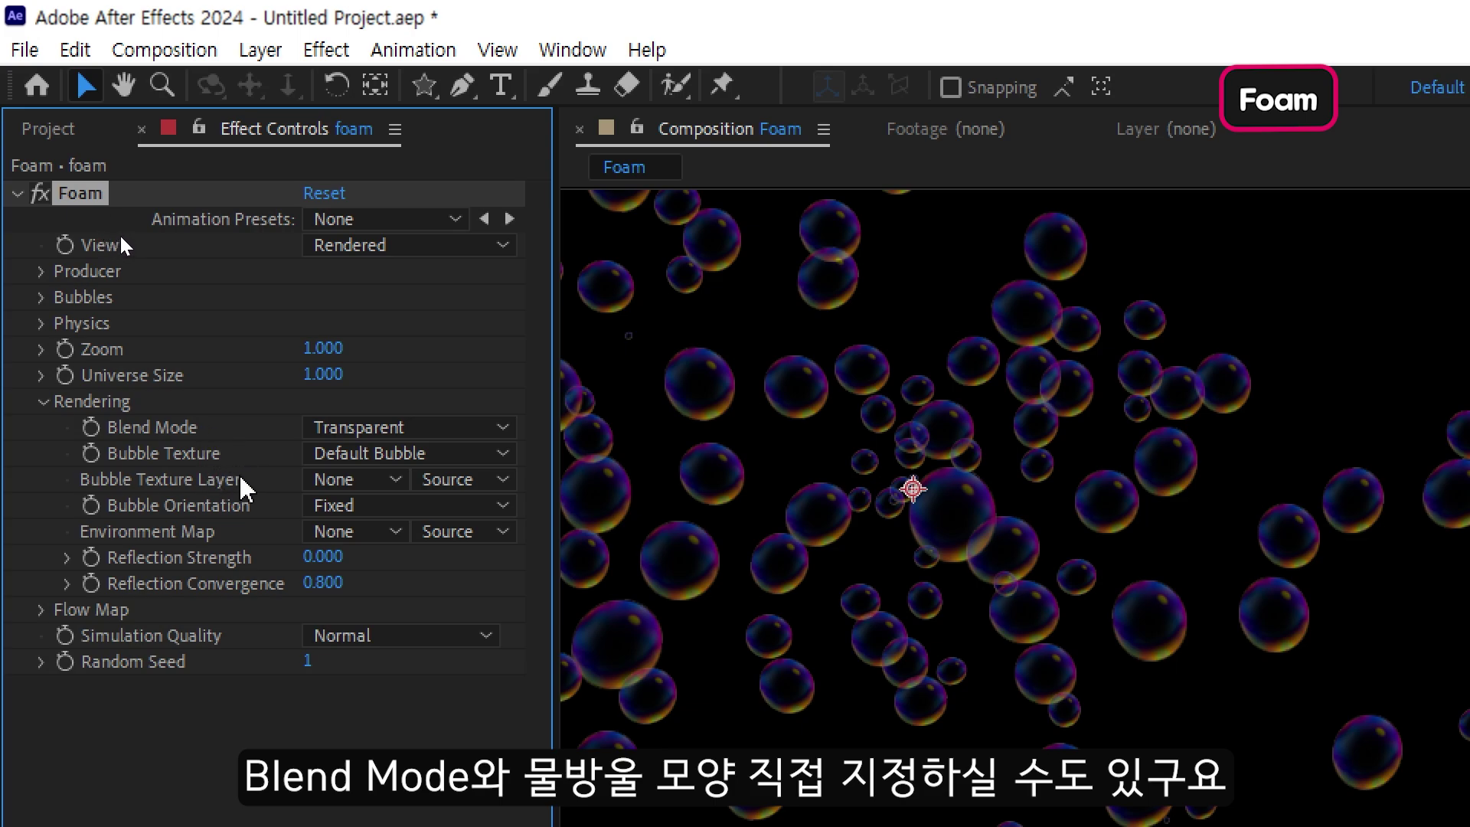
pyautogui.click(344, 454)
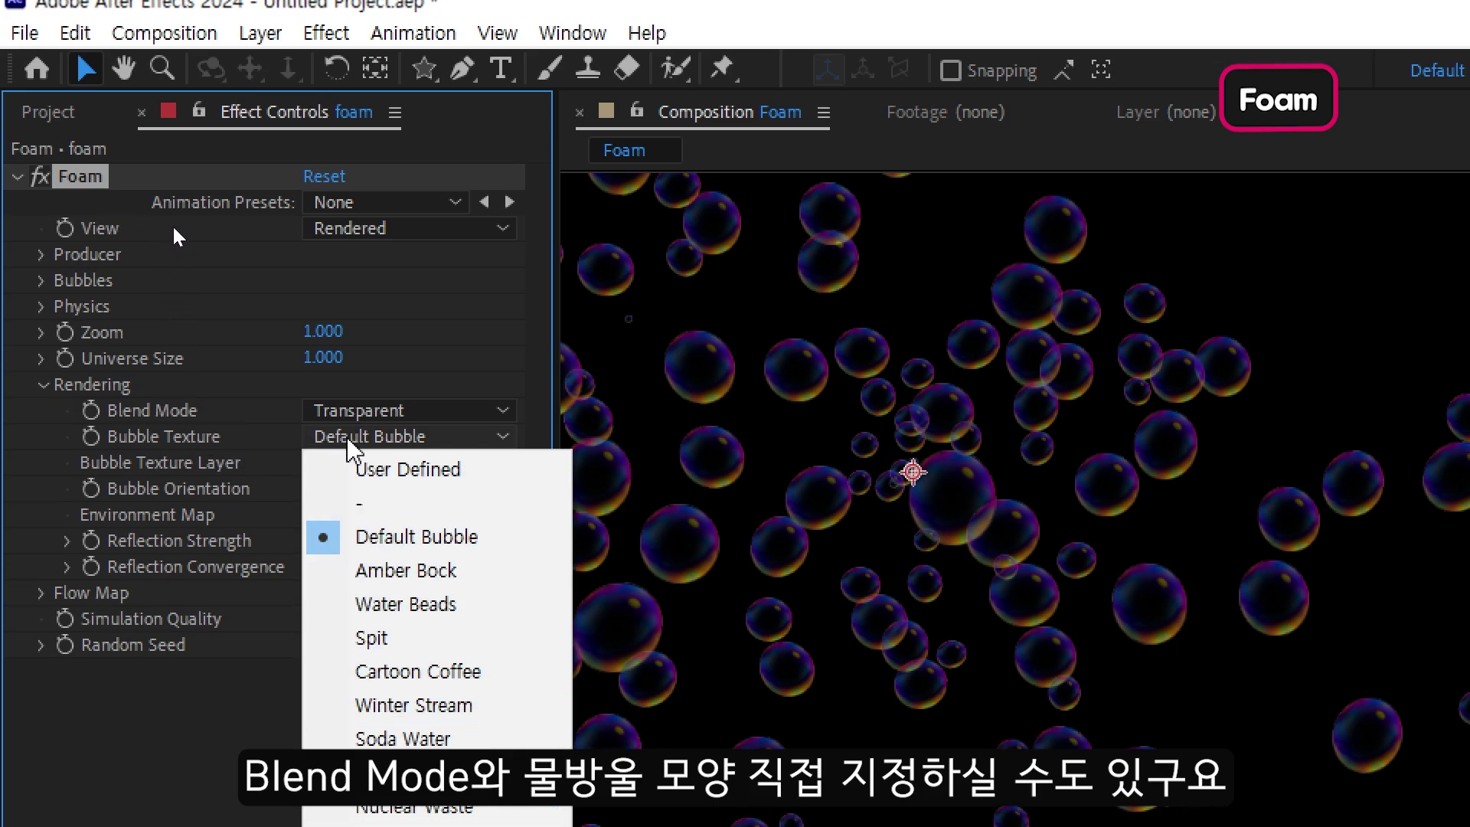
pyautogui.click(348, 452)
pyautogui.click(351, 462)
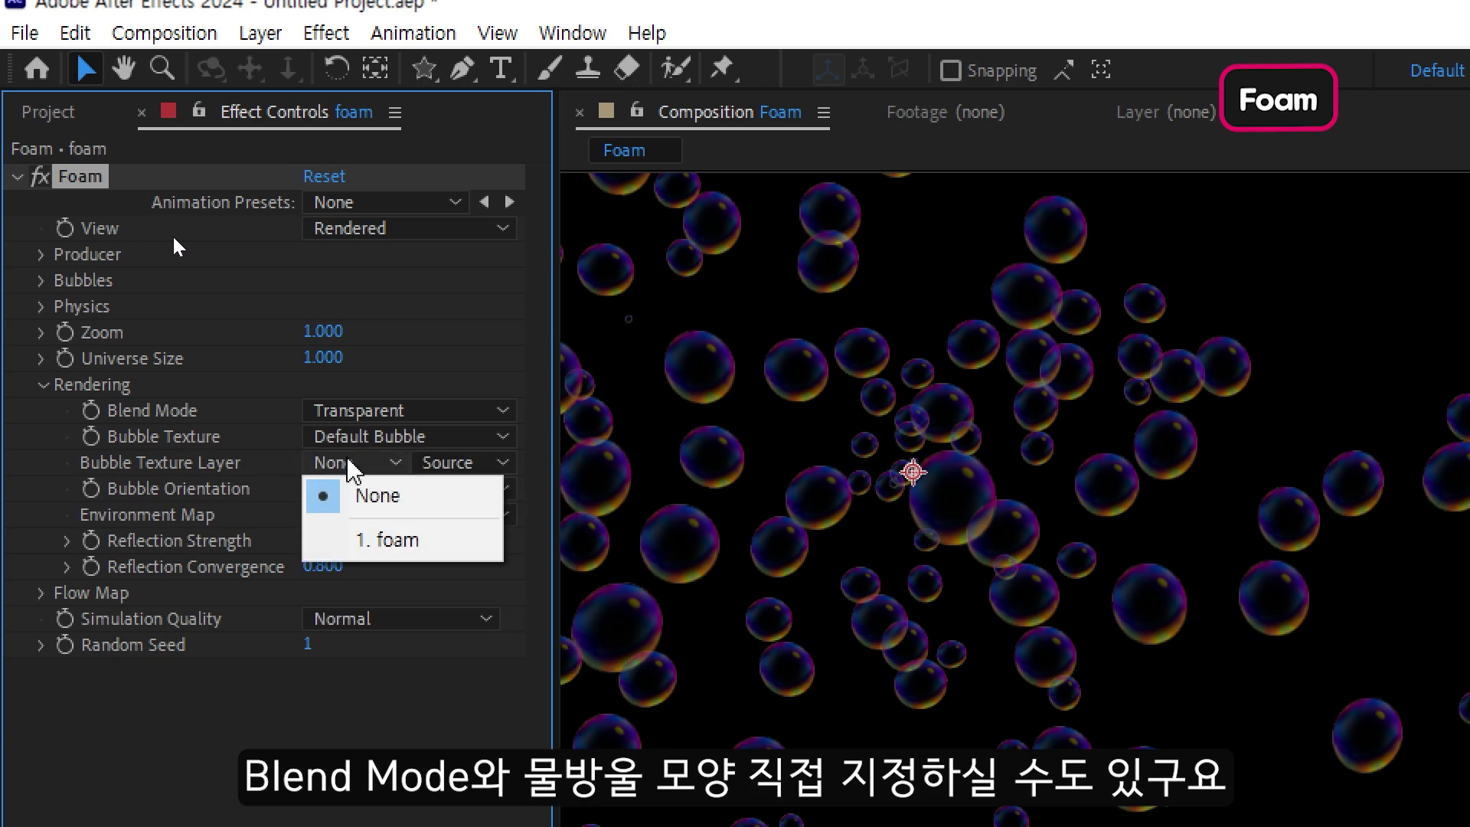
pyautogui.click(205, 468)
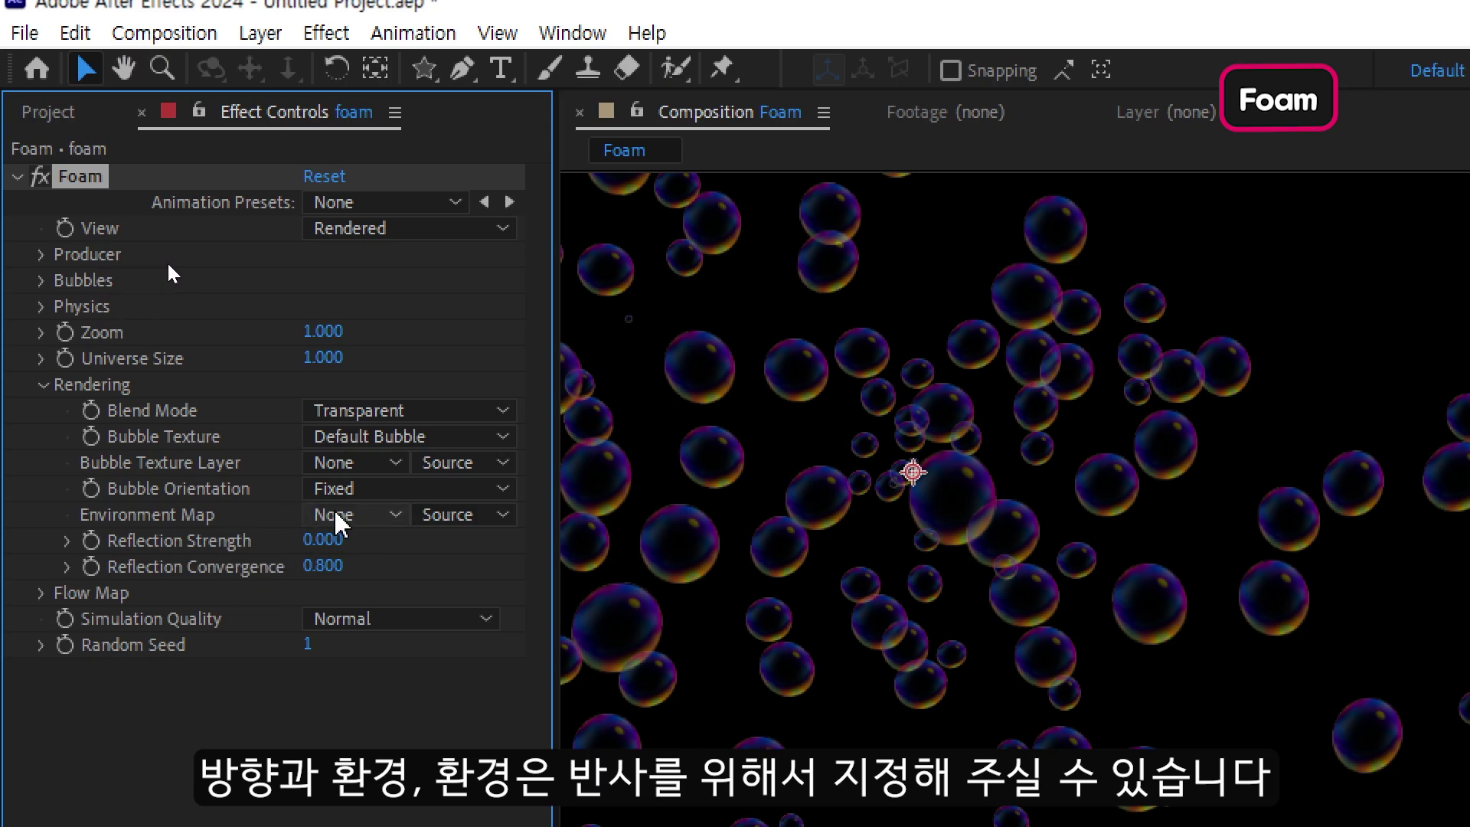
# - Try the Solid Old on top Blend Mode for the bubbles, and set it to Solid New on top
pyautogui.click(385, 411)
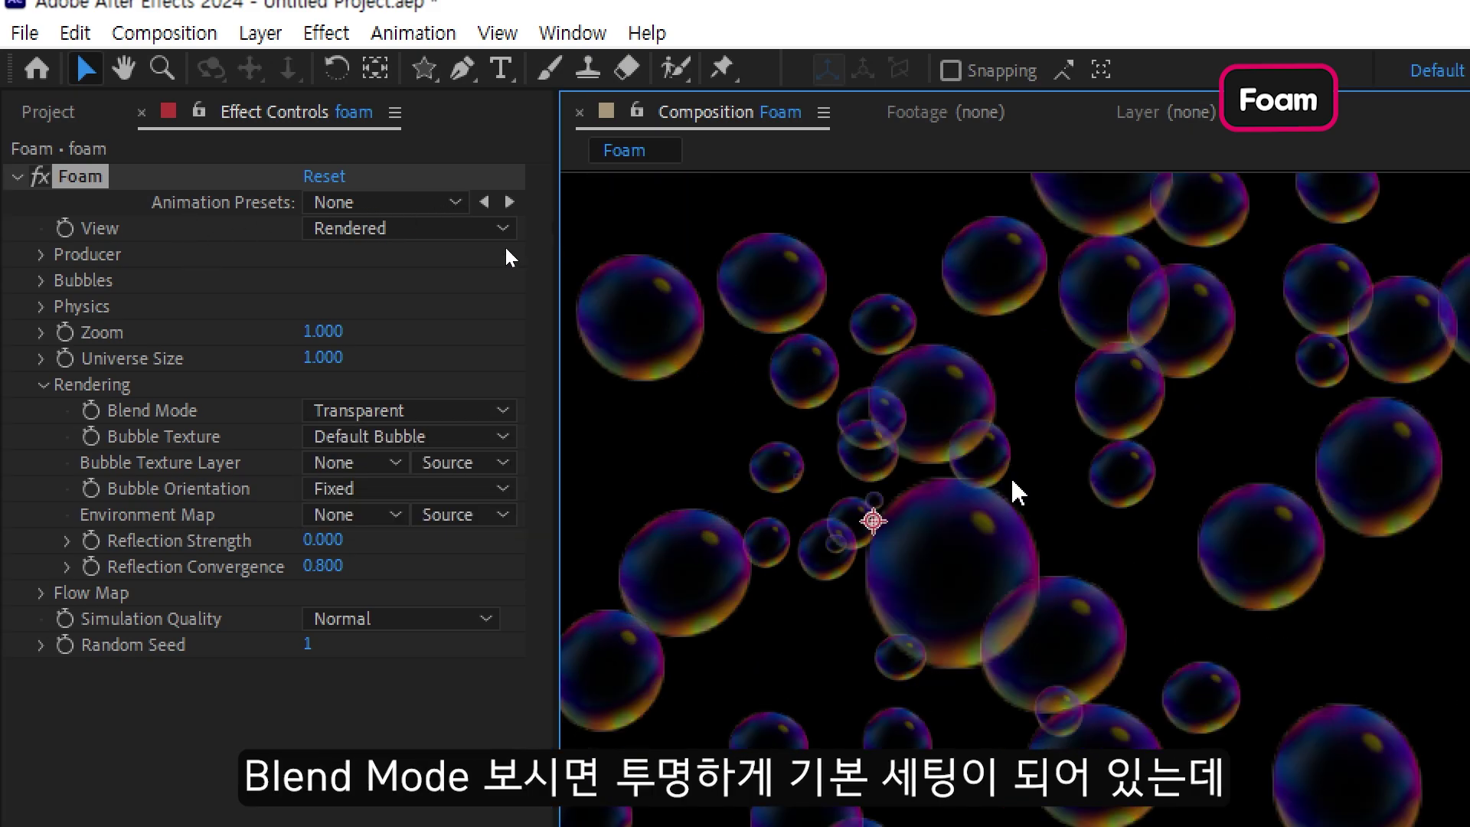
pyautogui.click(456, 411)
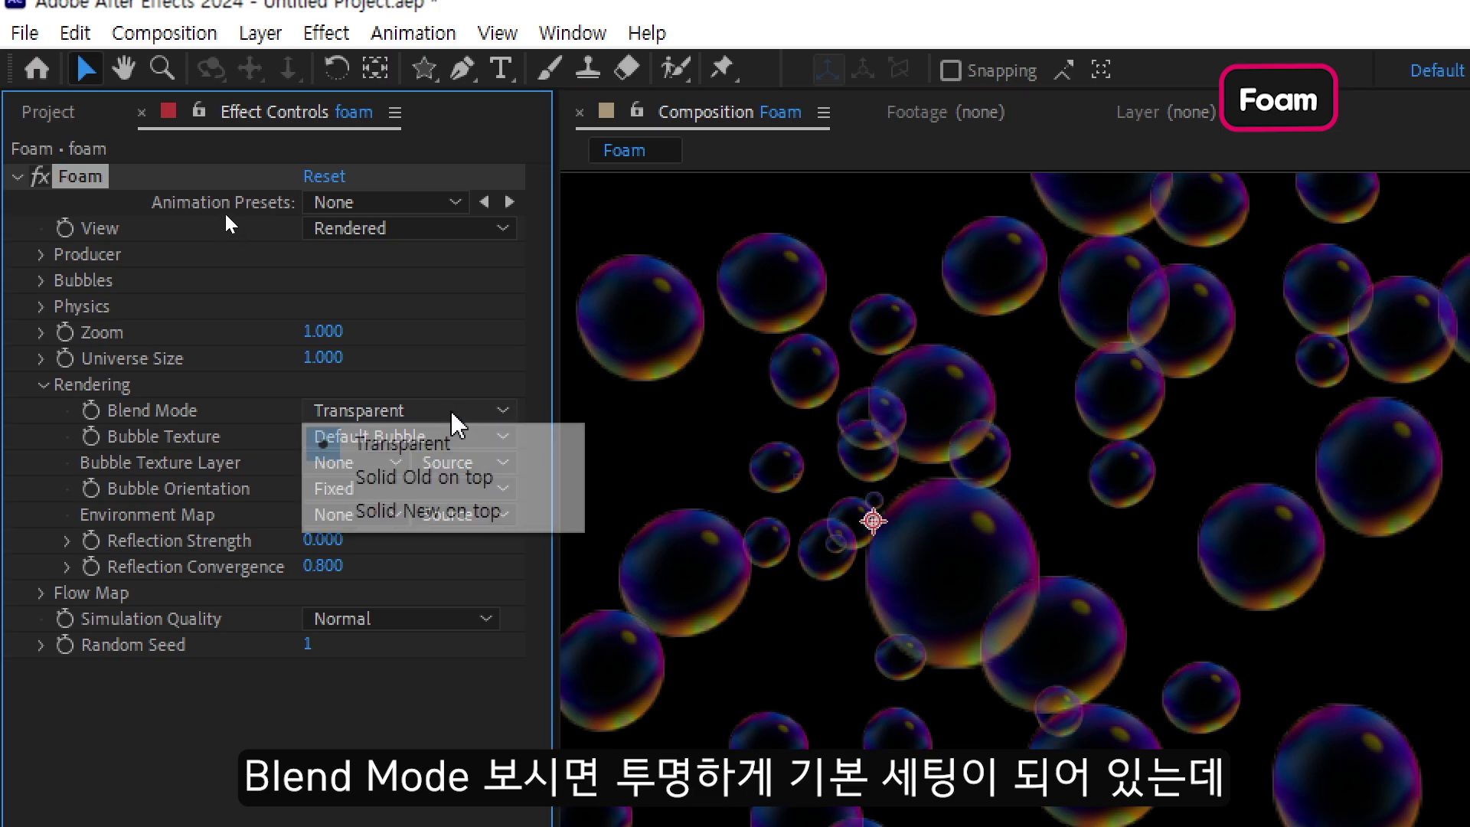
pyautogui.click(459, 478)
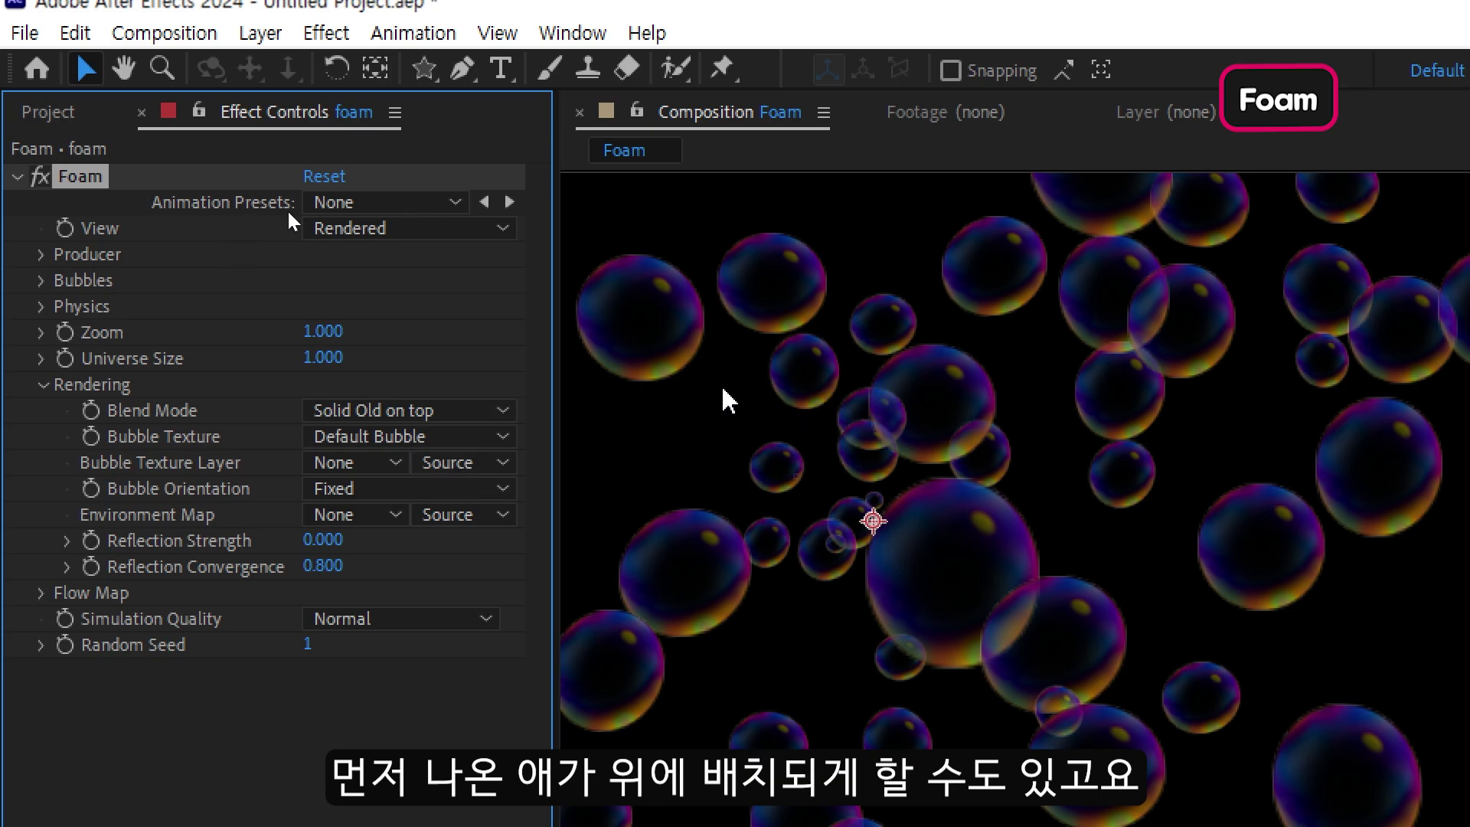
pyautogui.click(499, 414)
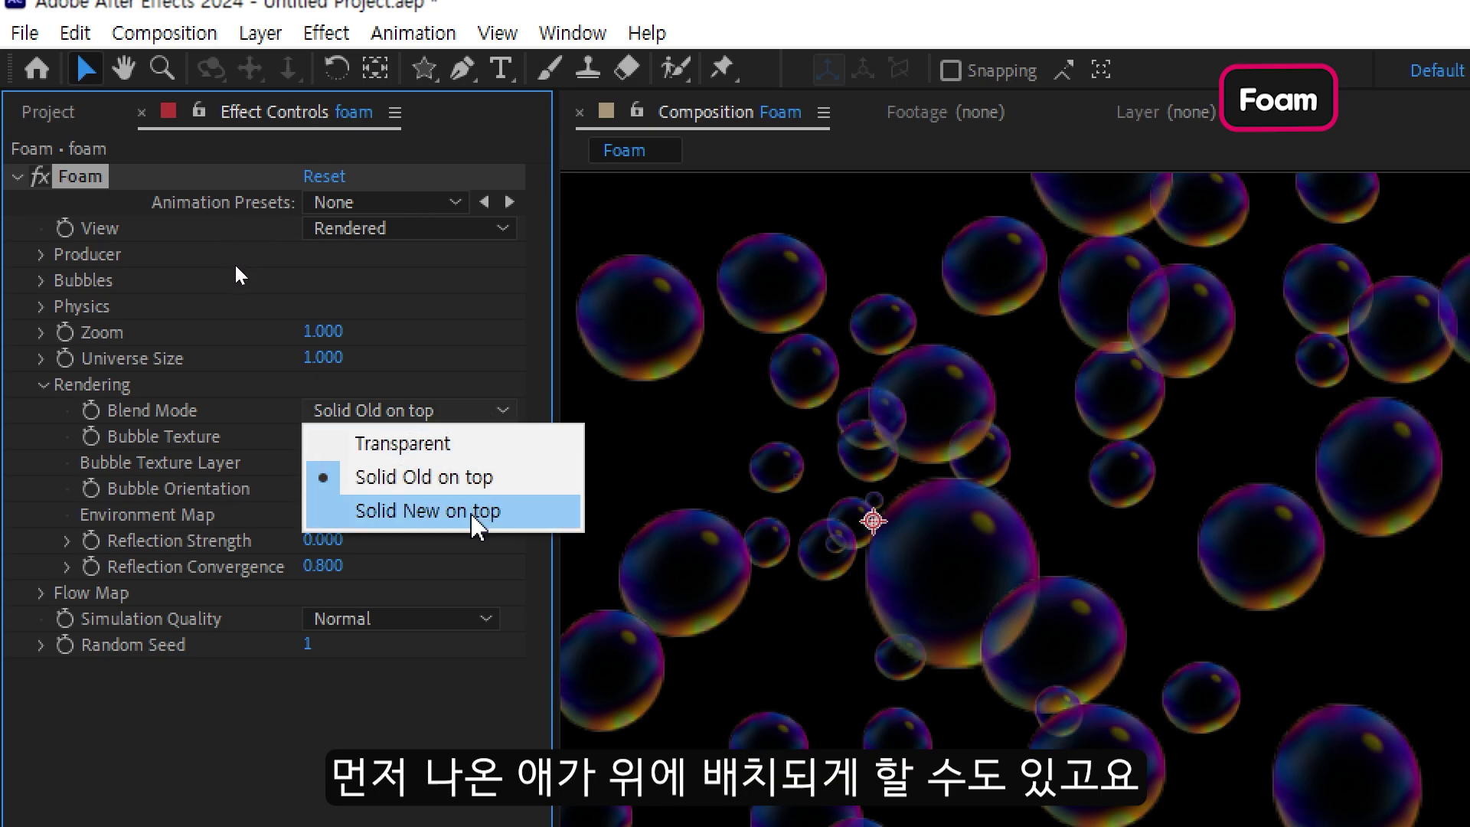
pyautogui.click(493, 511)
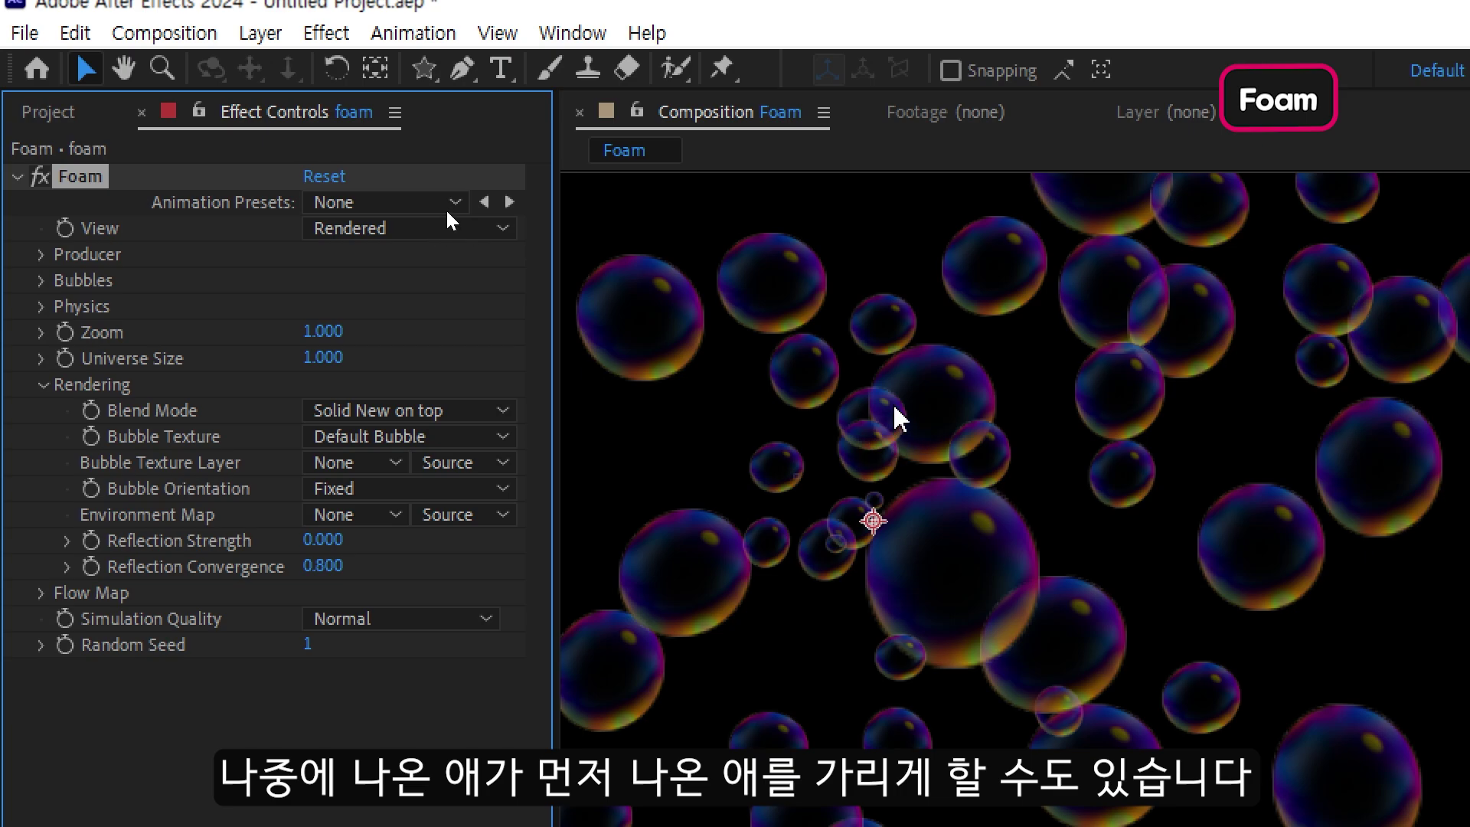
# - Try the Amber Bock, Water Beads, Spit and Cartoon Coffee presets as the Bubble Texture
pyautogui.click(493, 435)
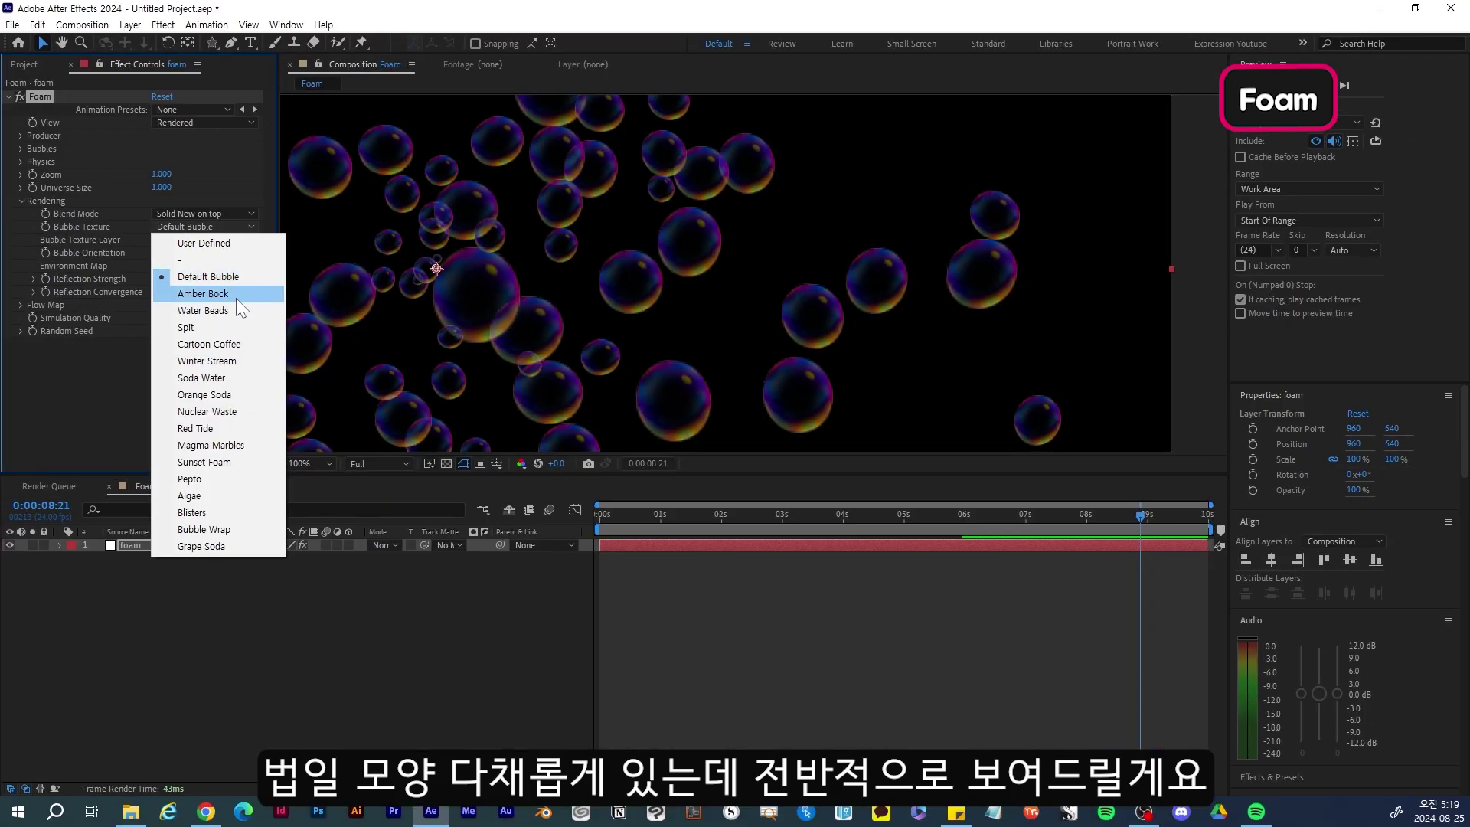
pyautogui.click(236, 296)
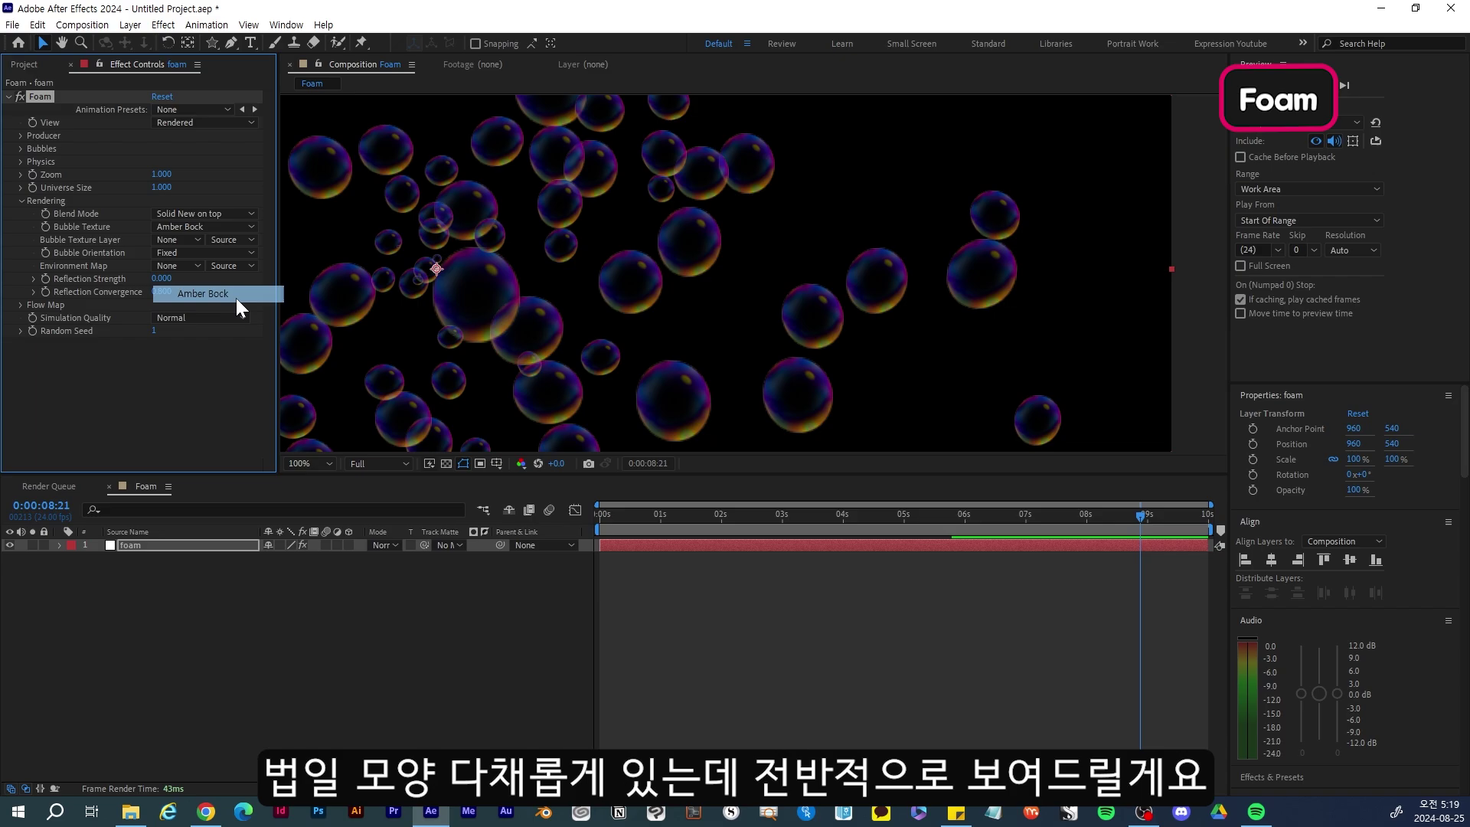
pyautogui.click(230, 223)
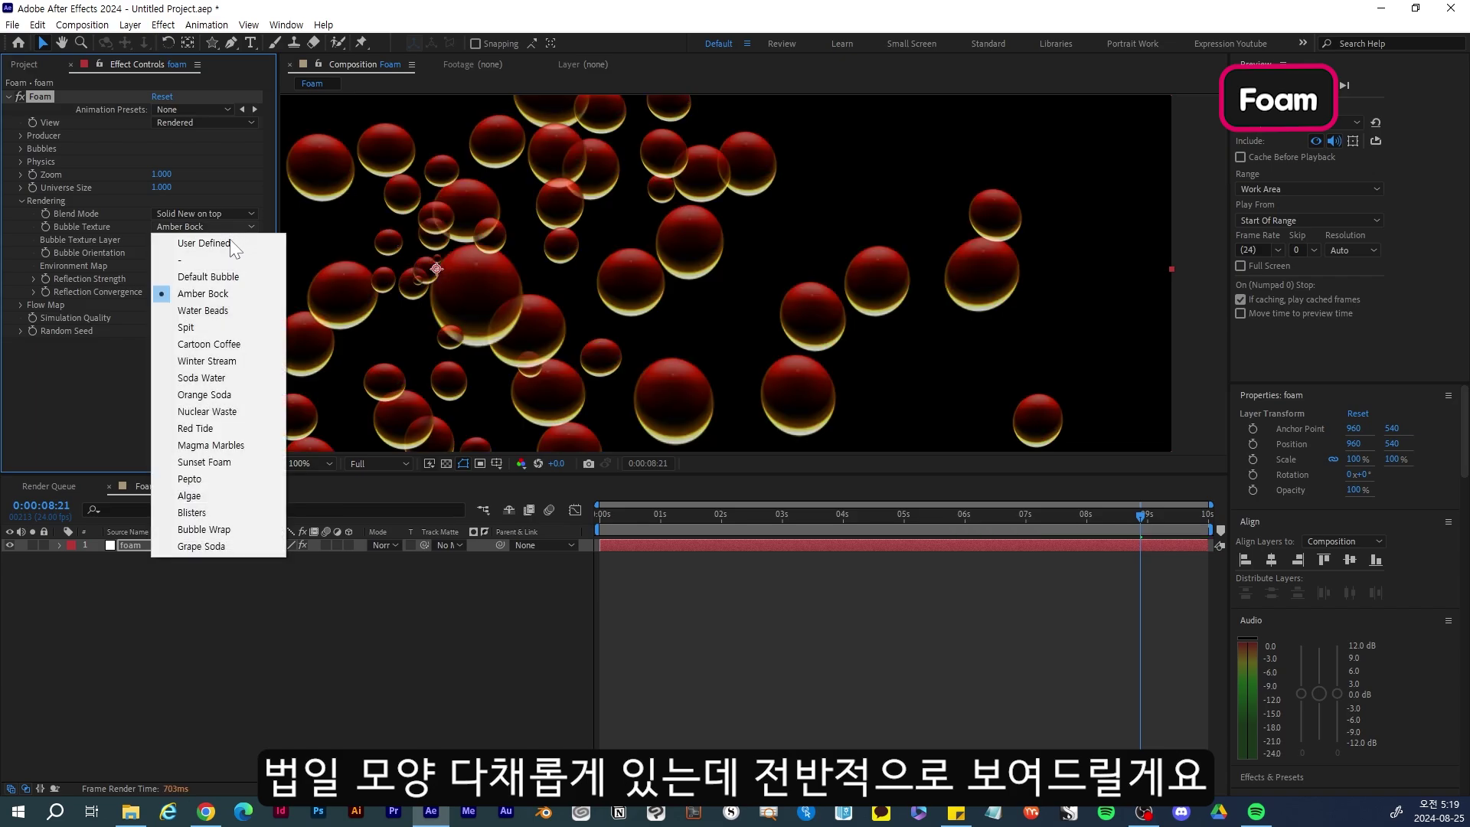
pyautogui.click(222, 305)
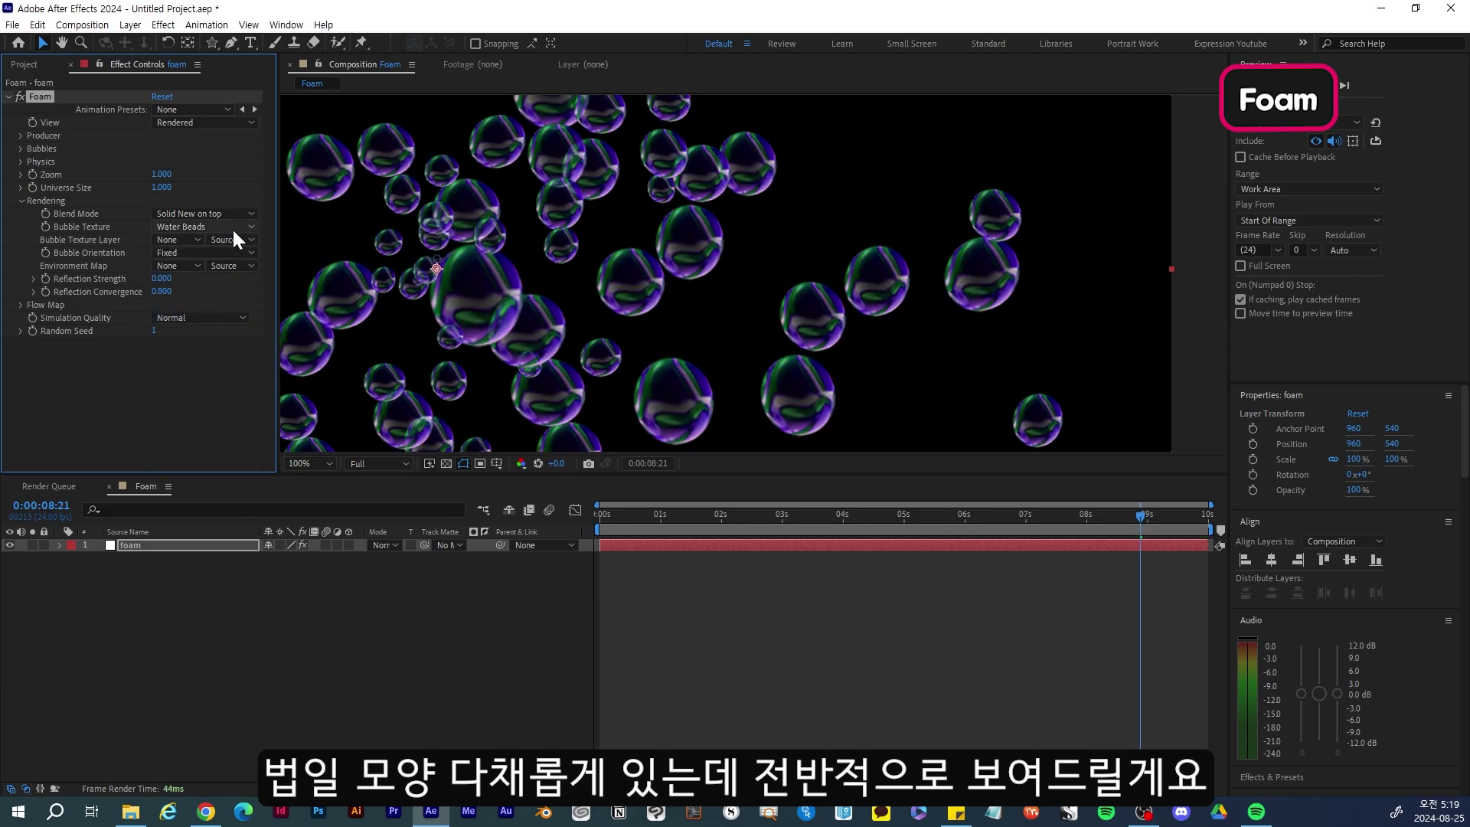
pyautogui.click(232, 227)
pyautogui.click(222, 326)
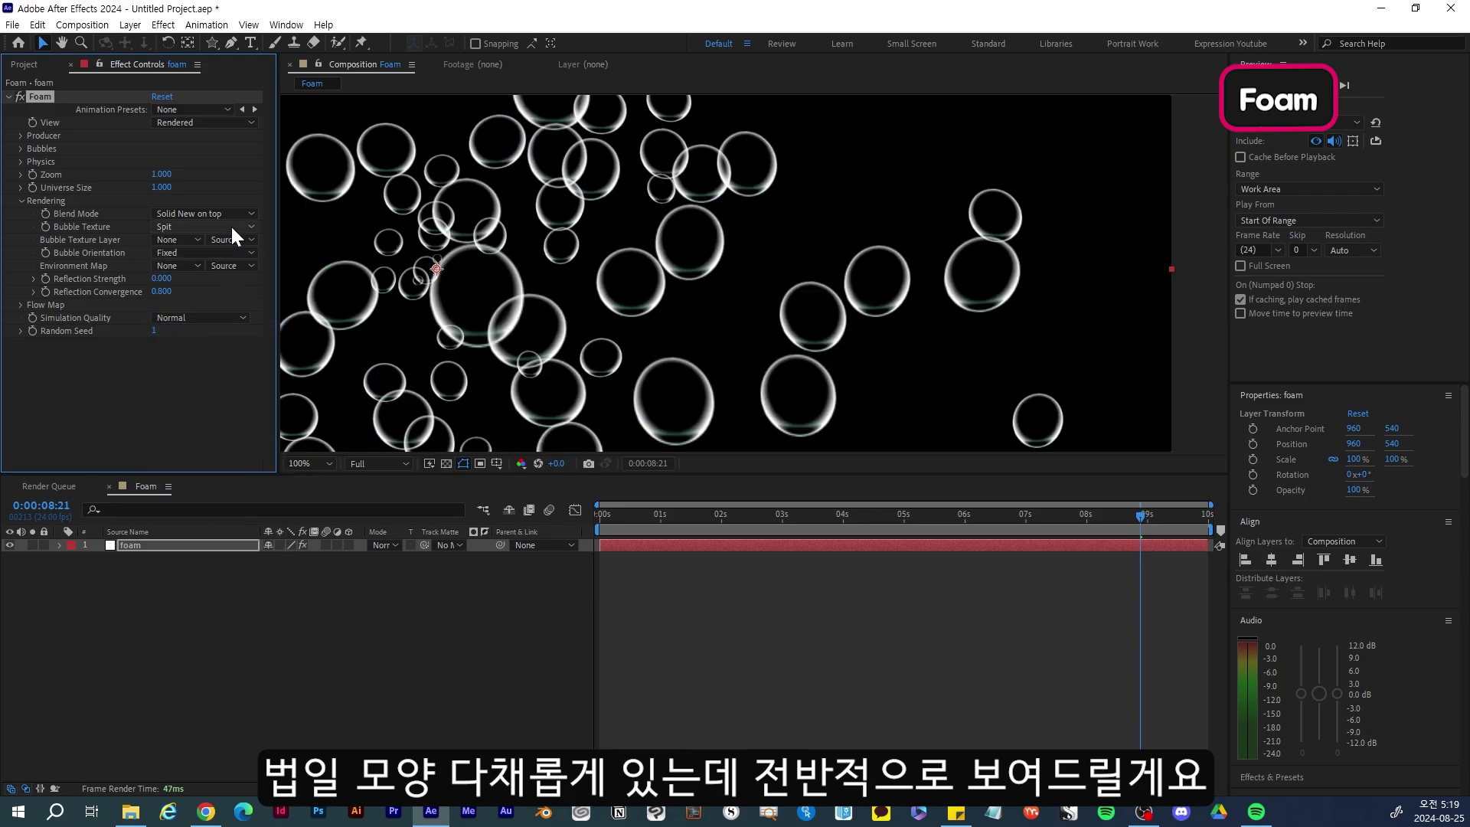
pyautogui.click(232, 226)
pyautogui.click(218, 342)
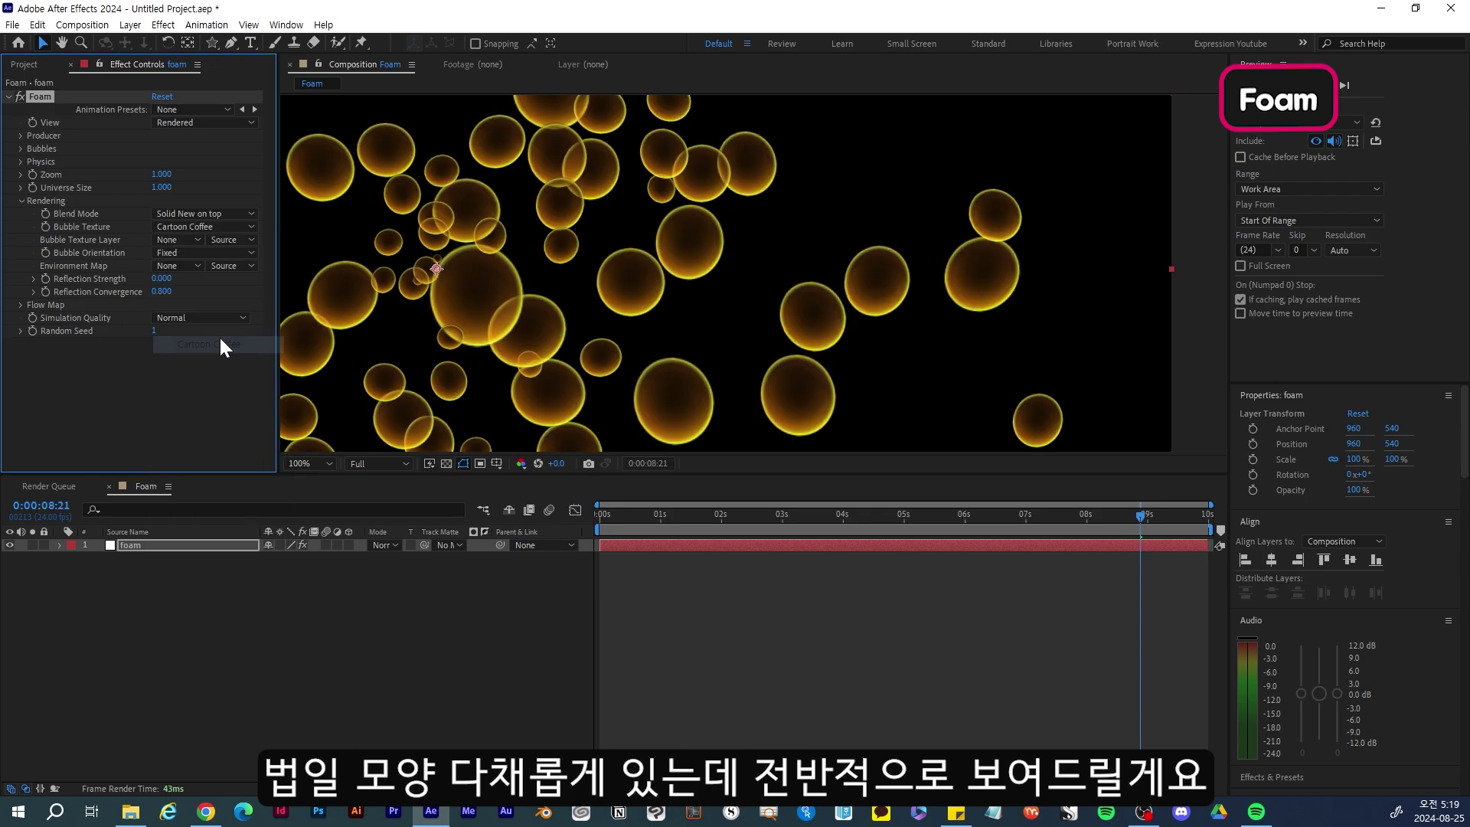
# - Try the Winter Stream, Soda Water, Orange Soda and Nuclear Waste presets as the Bubble Texture
pyautogui.click(233, 227)
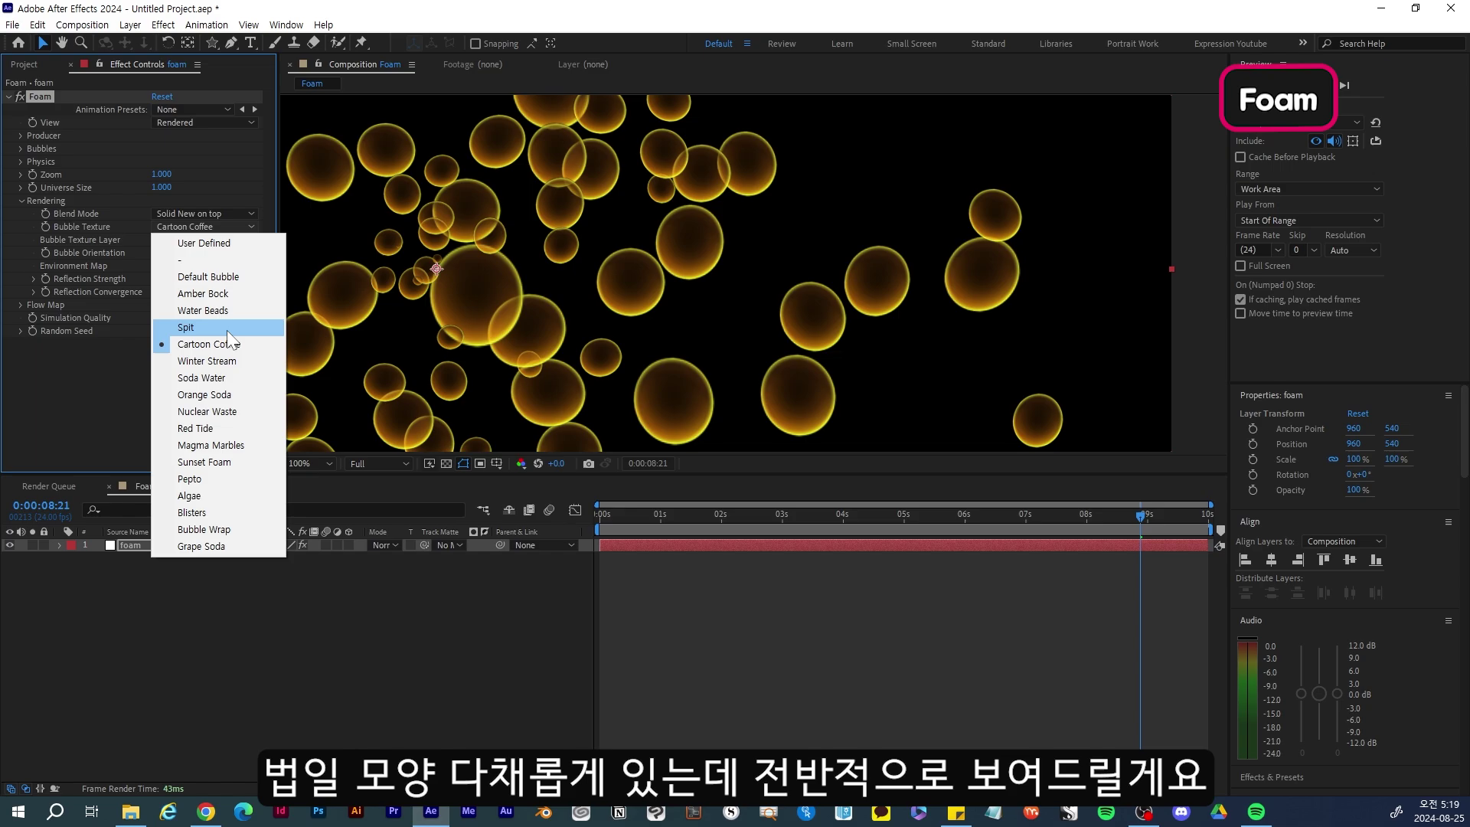
pyautogui.click(222, 360)
pyautogui.click(232, 228)
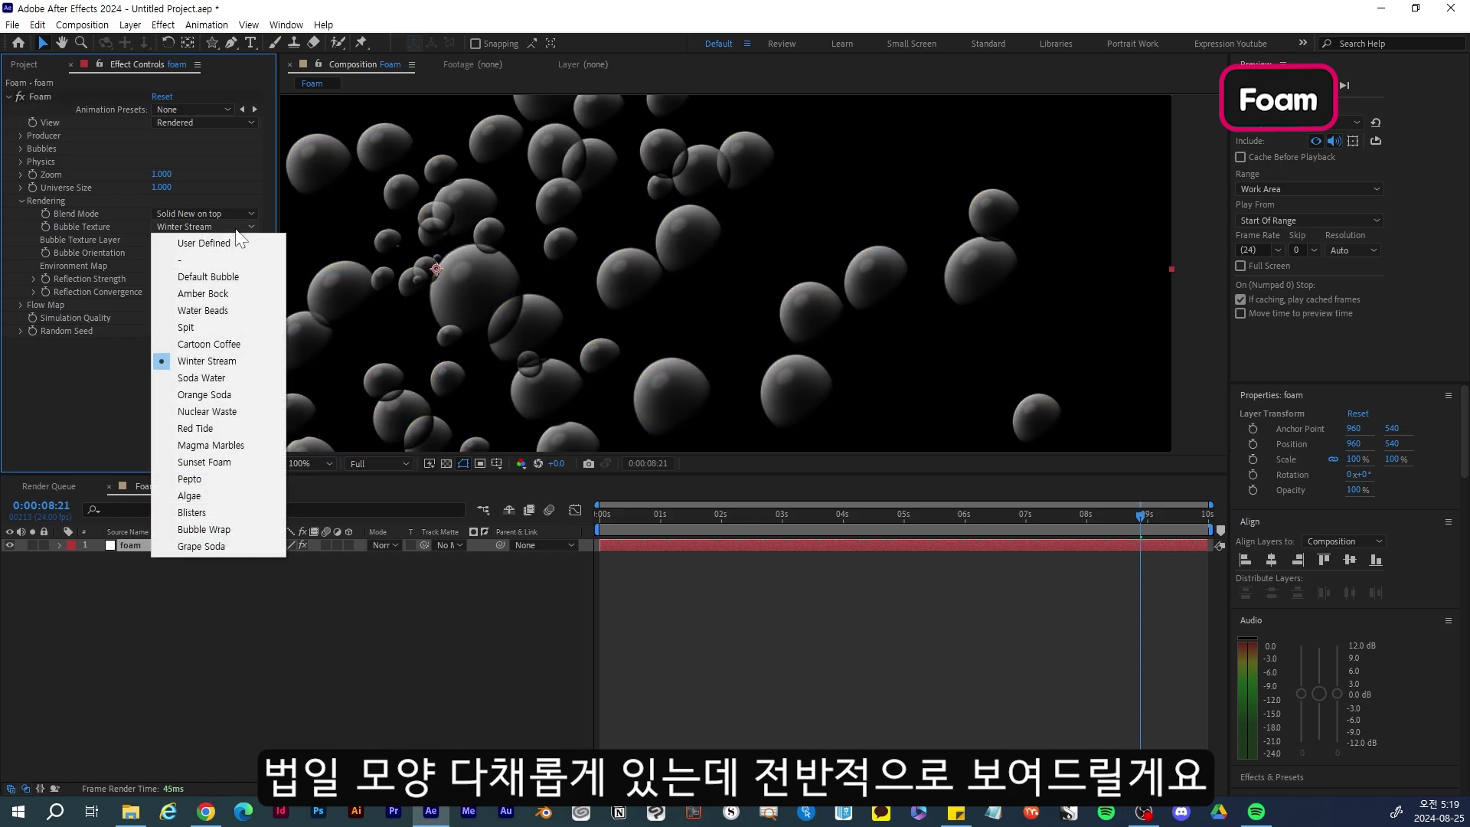
pyautogui.click(228, 375)
pyautogui.click(234, 228)
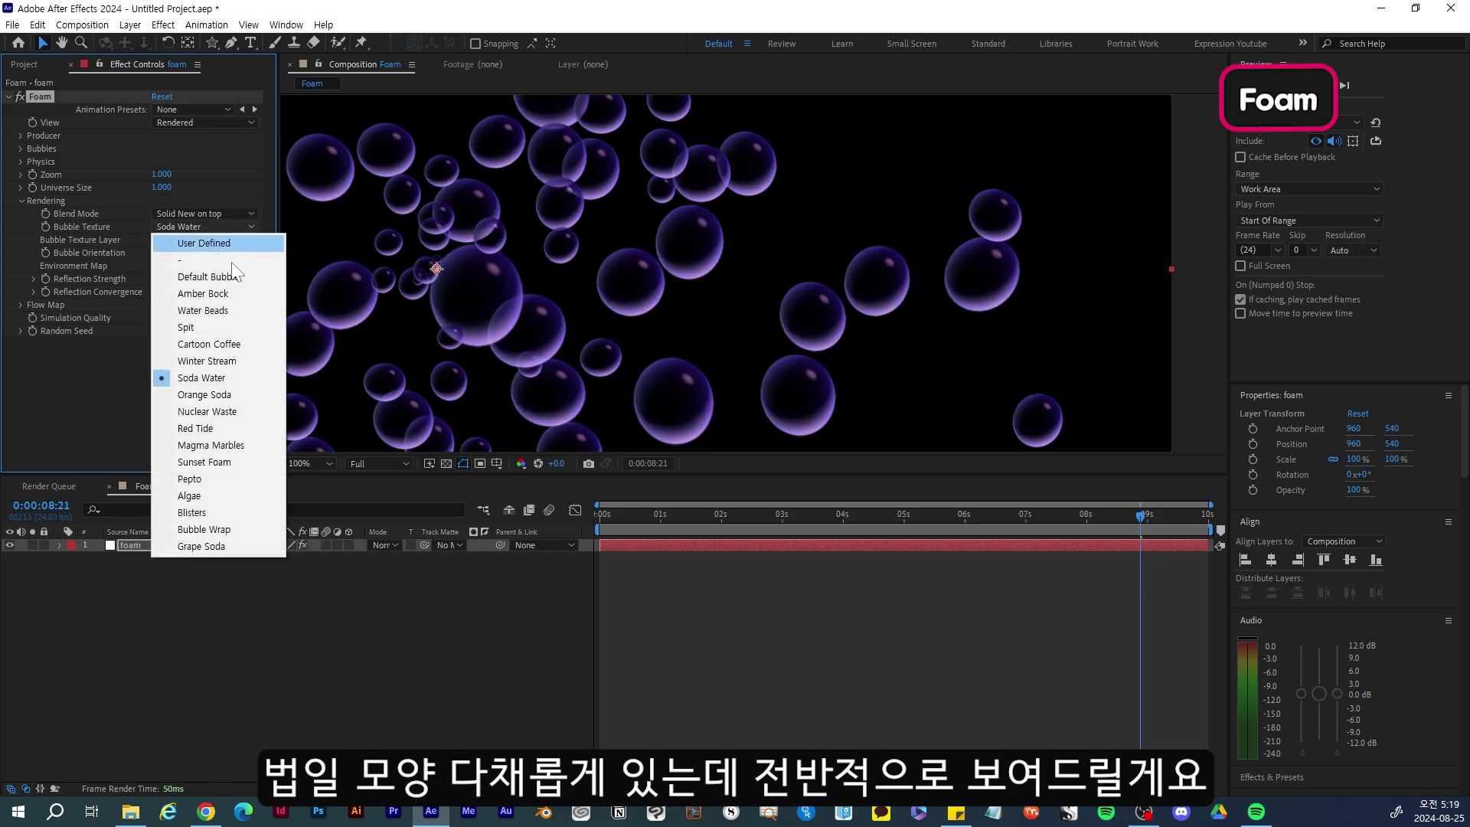
pyautogui.click(221, 394)
pyautogui.click(225, 228)
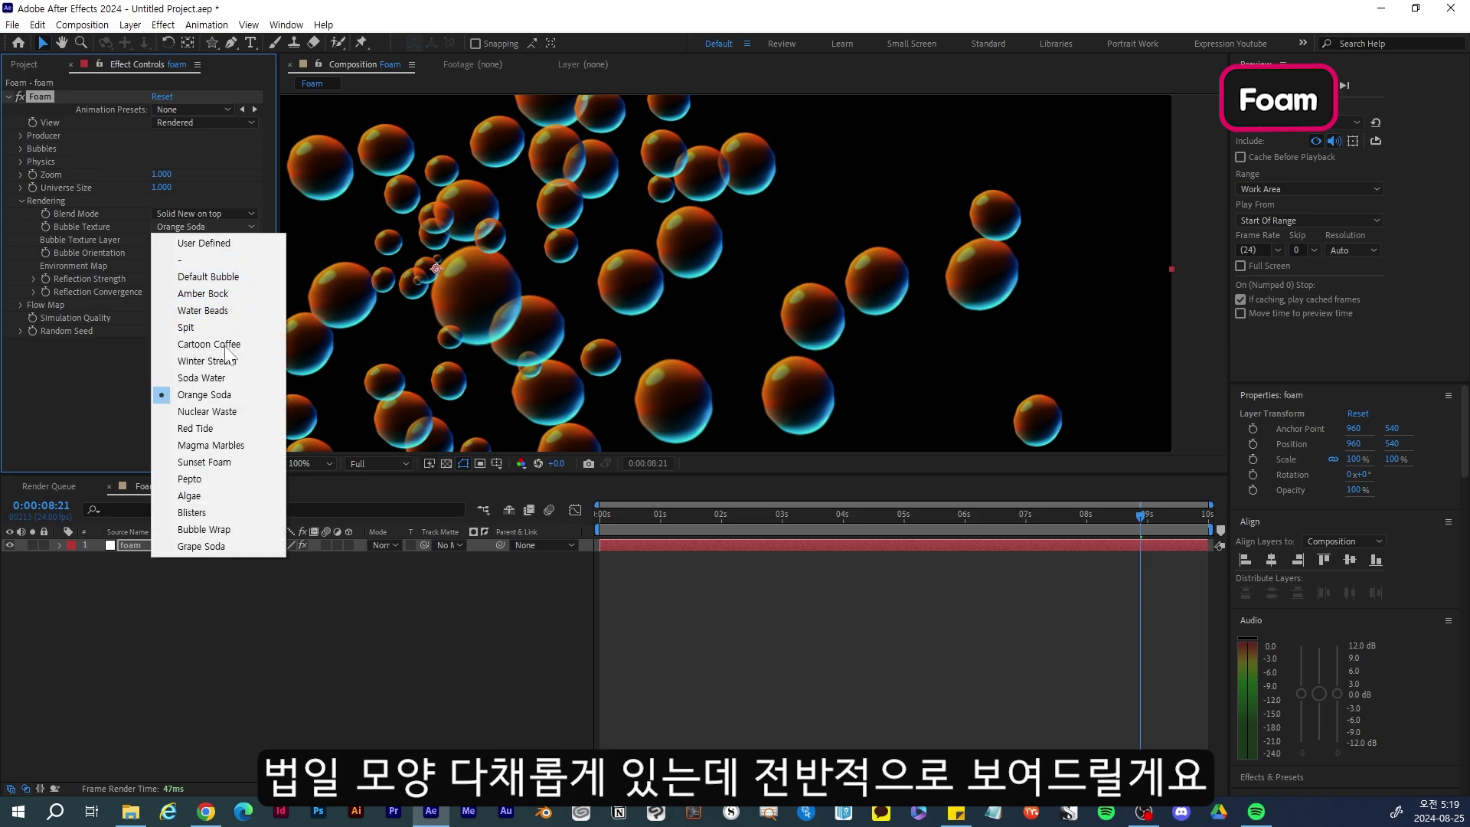
pyautogui.click(222, 411)
# - Try the Red Tide, Magma Marbles, Sunset Foam and Pepto presets as the Bubble Texture
pyautogui.click(230, 228)
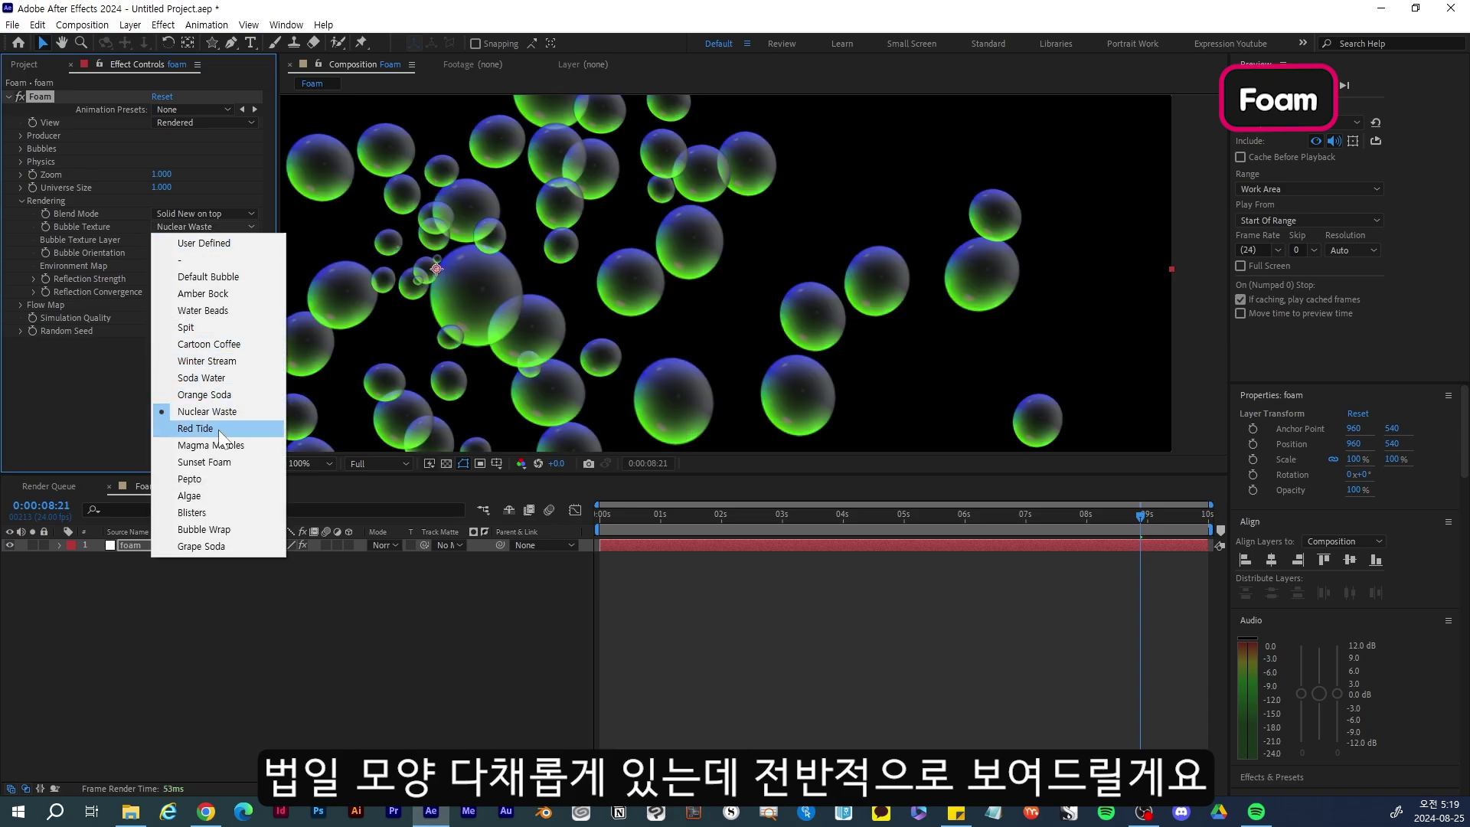
pyautogui.click(221, 430)
pyautogui.click(229, 227)
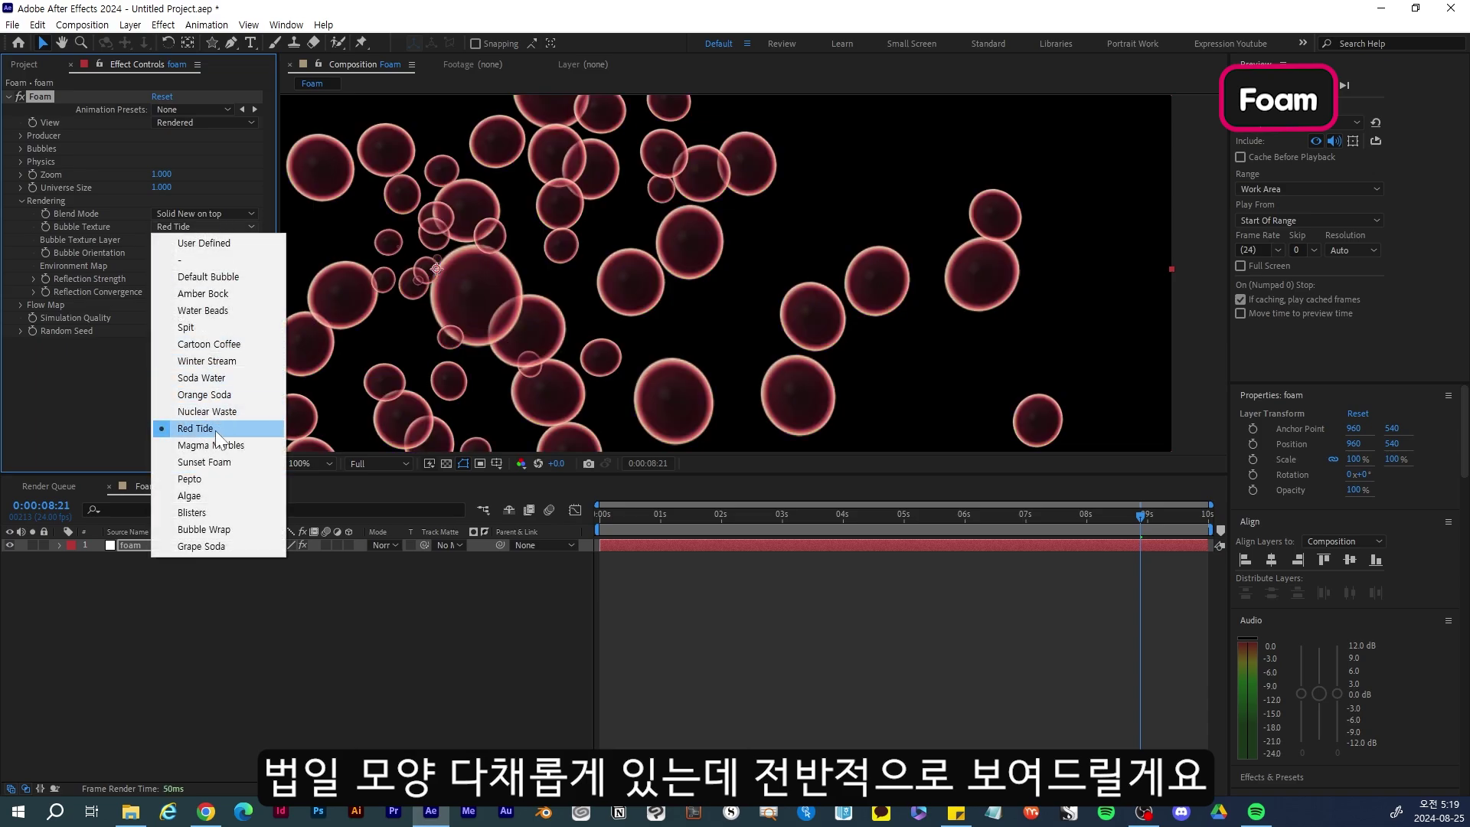
pyautogui.click(220, 445)
pyautogui.click(229, 228)
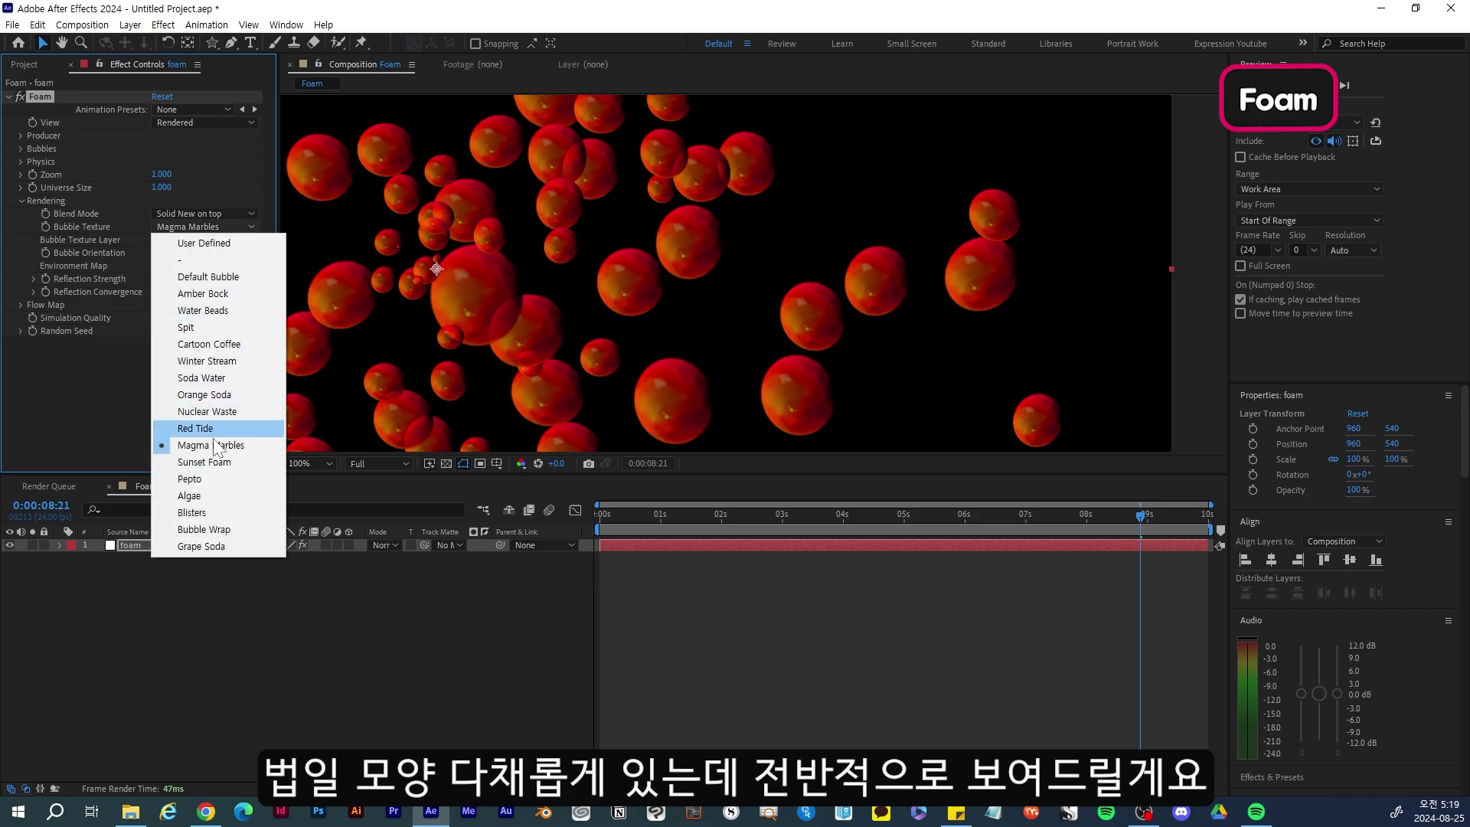
pyautogui.click(204, 462)
pyautogui.click(226, 227)
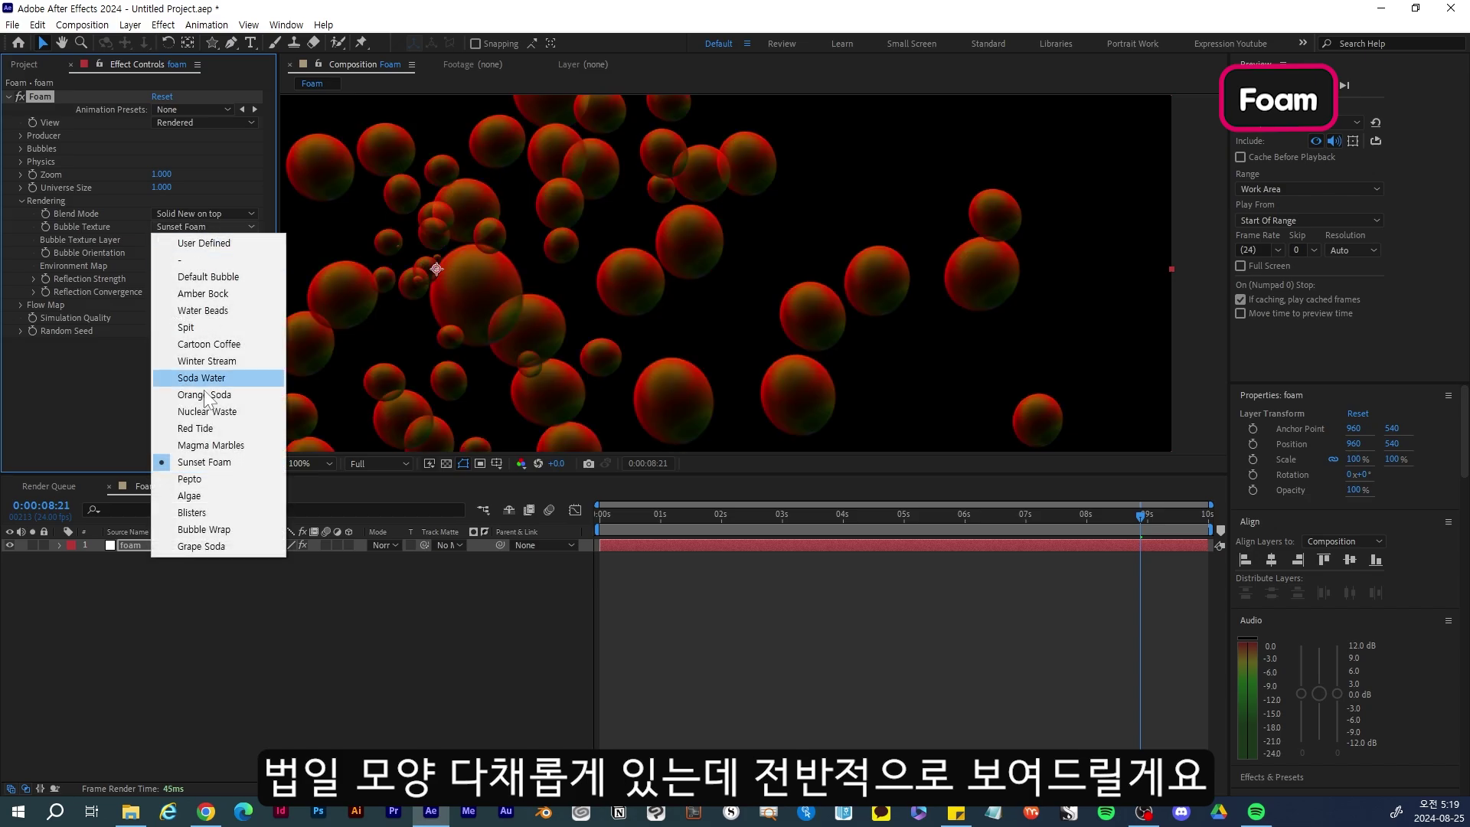
pyautogui.click(208, 480)
# - Try the Algae, Blisters, Bubble Wrap and Grape Soda presets as the Bubble Texture
pyautogui.click(226, 227)
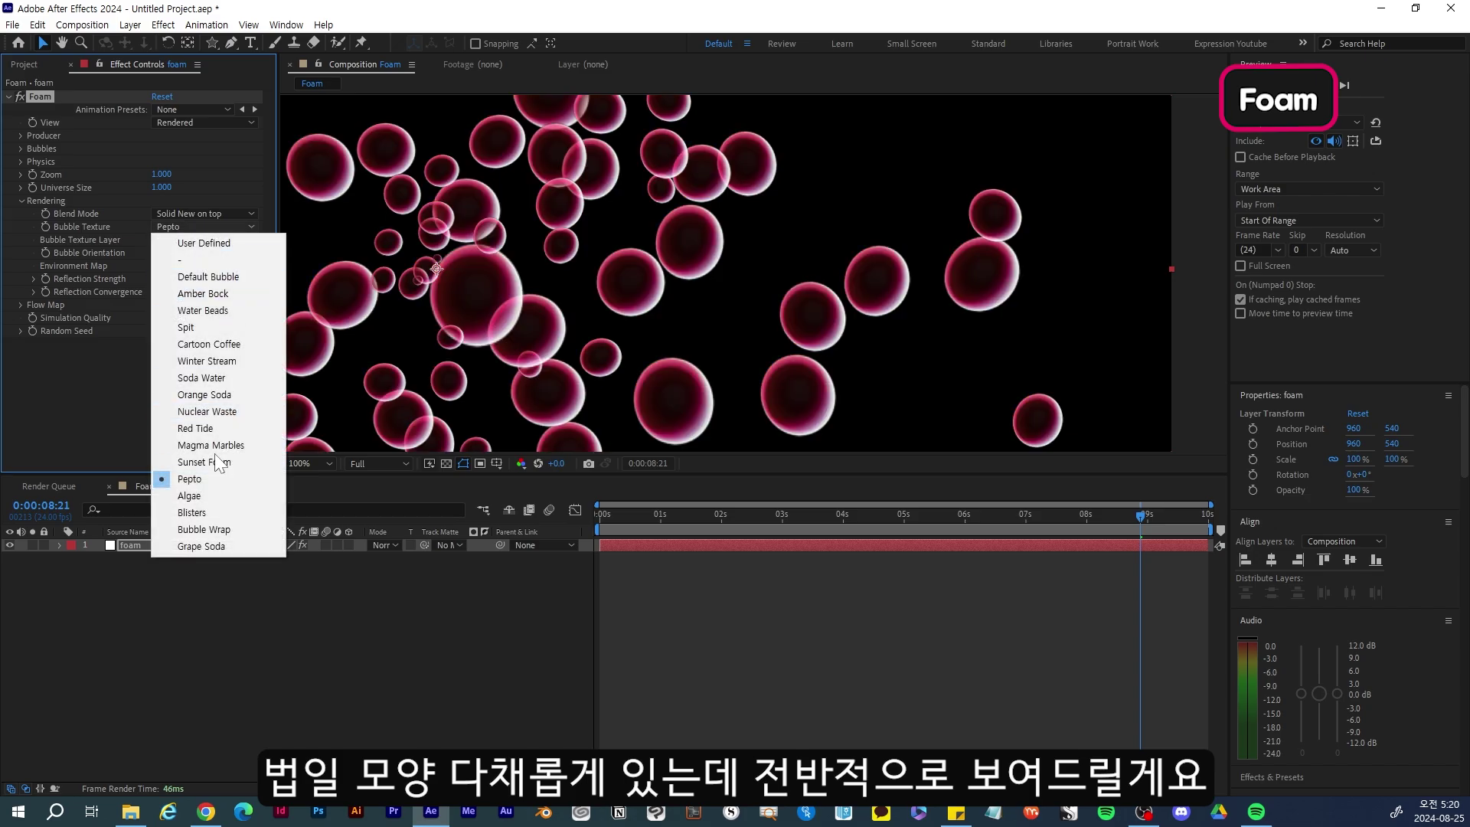
pyautogui.click(208, 497)
pyautogui.click(222, 228)
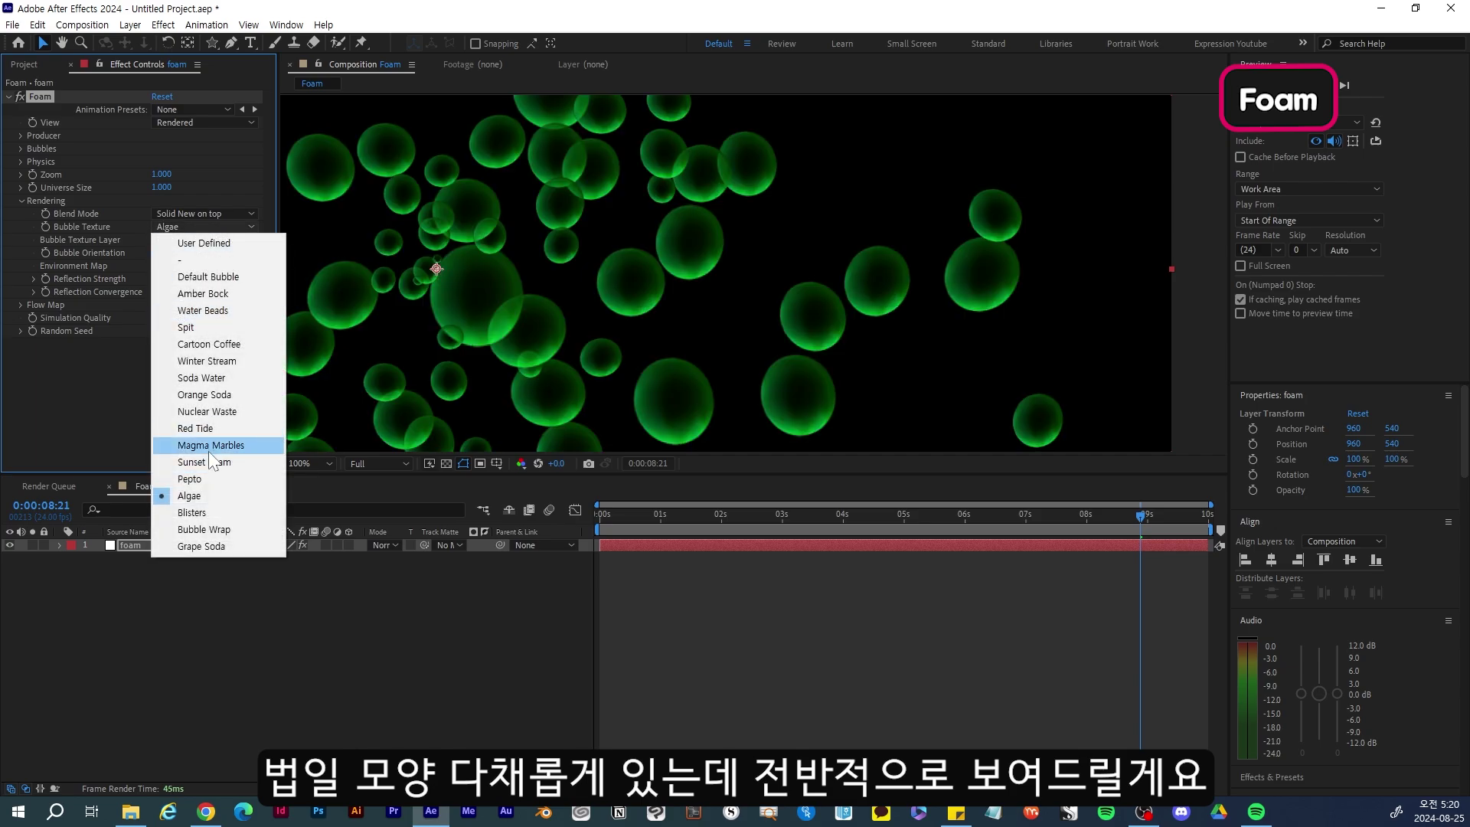
pyautogui.click(208, 512)
pyautogui.click(222, 227)
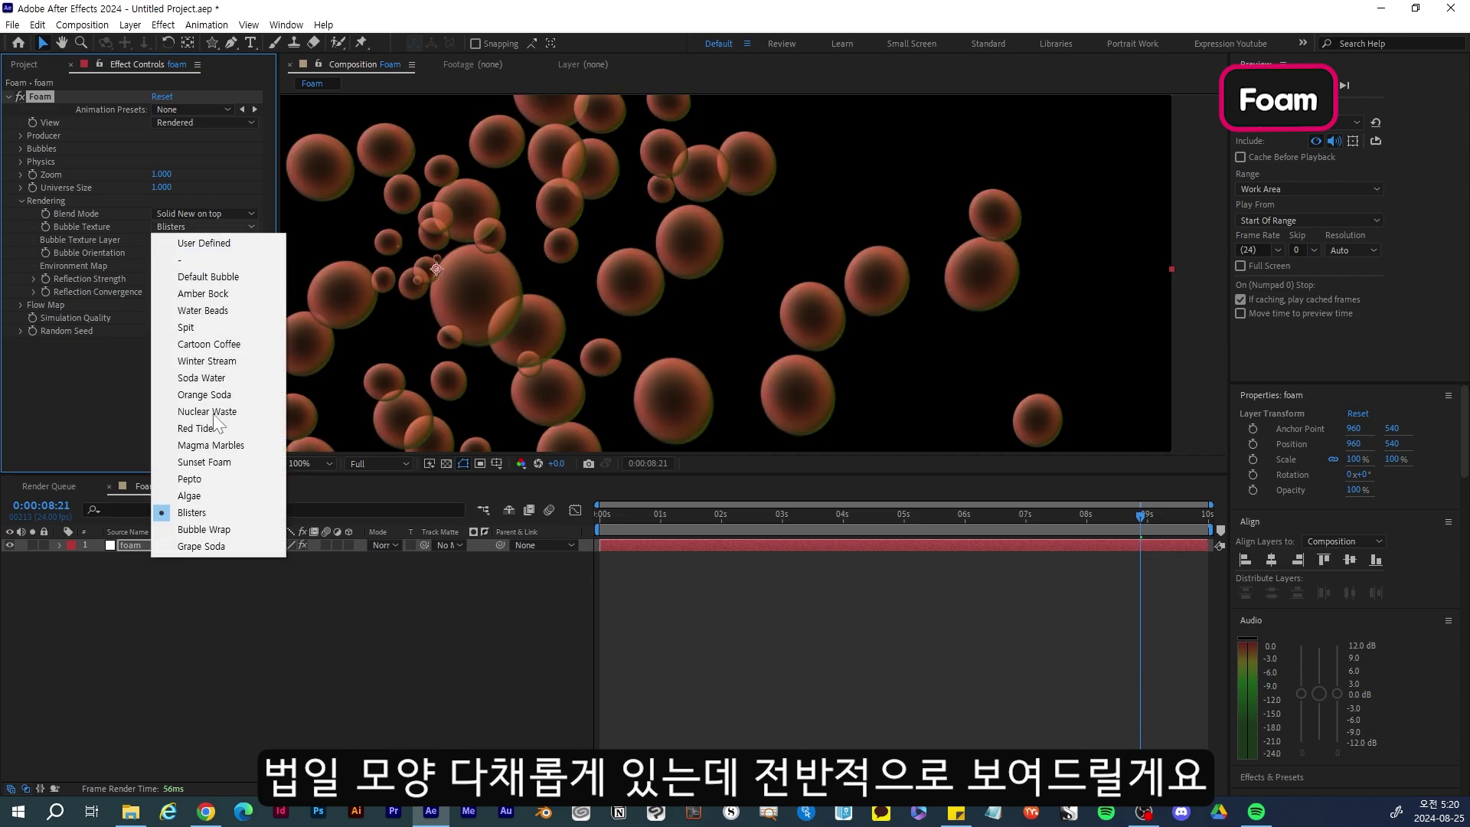
pyautogui.click(211, 529)
pyautogui.click(209, 228)
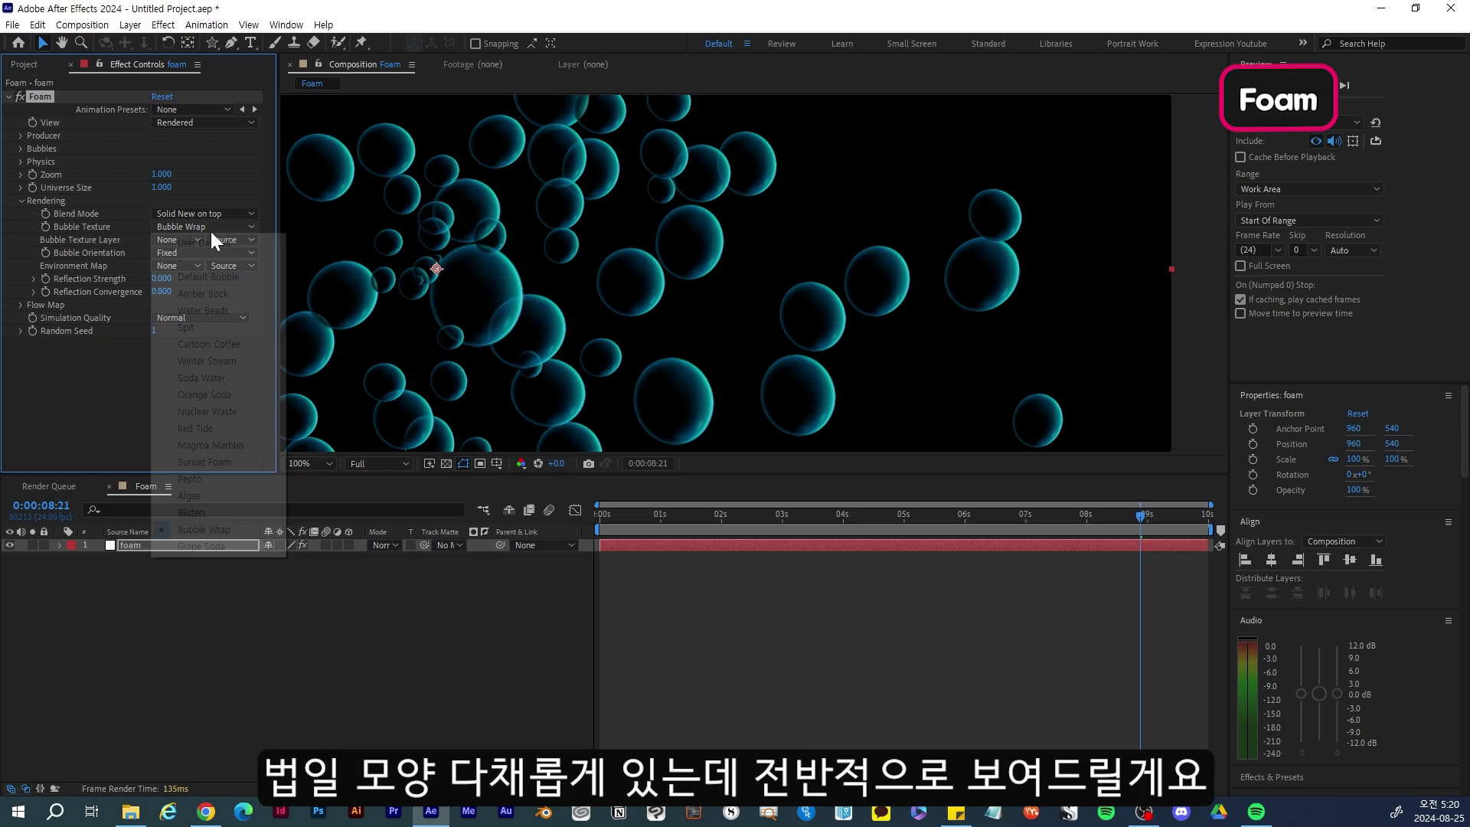
pyautogui.click(213, 545)
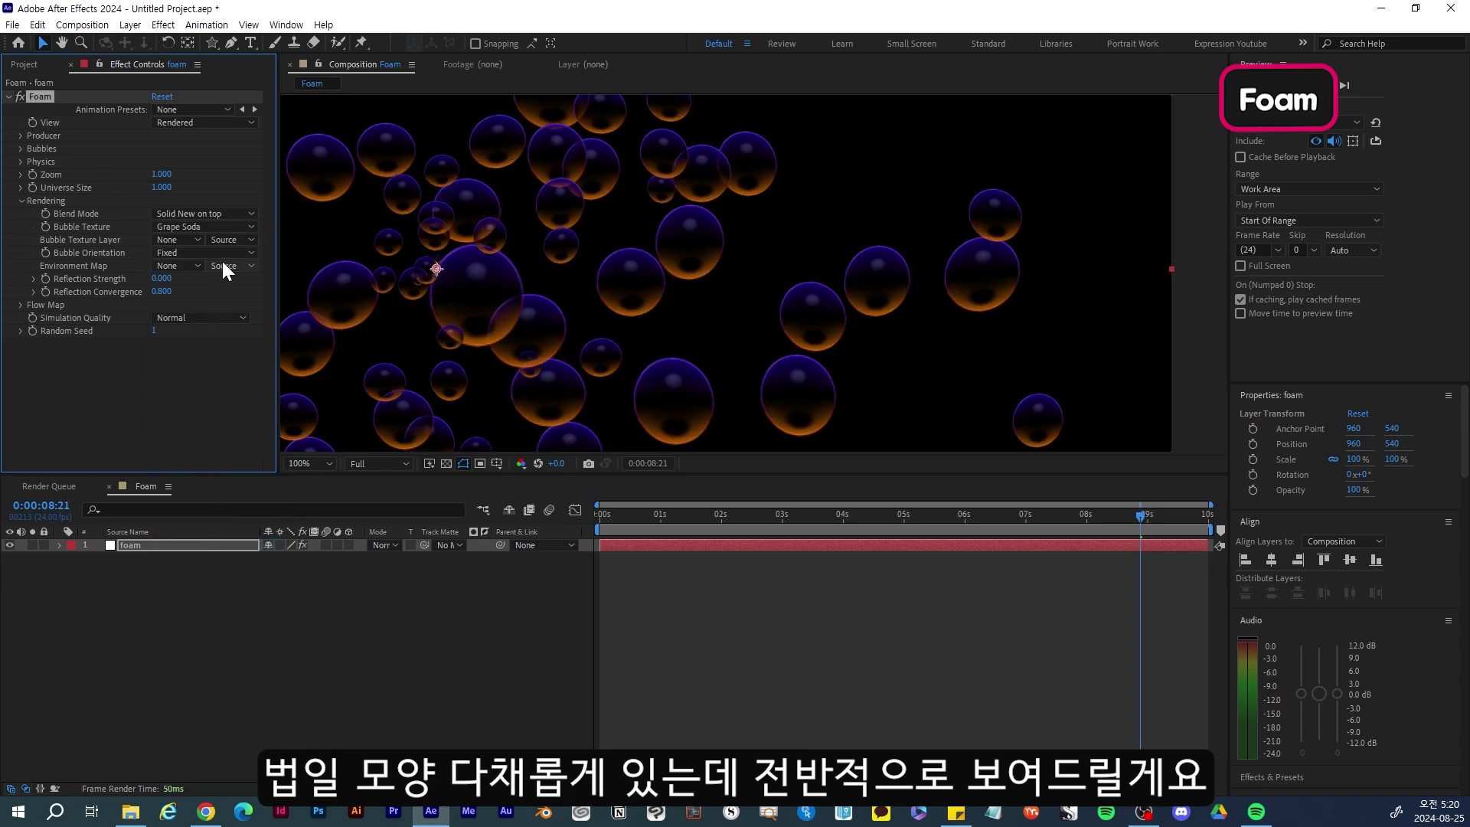
# - Show the composition's transparency grid and compare the Soda Water, Winter Stream and Spit bubble textures against it
pyautogui.click(446, 463)
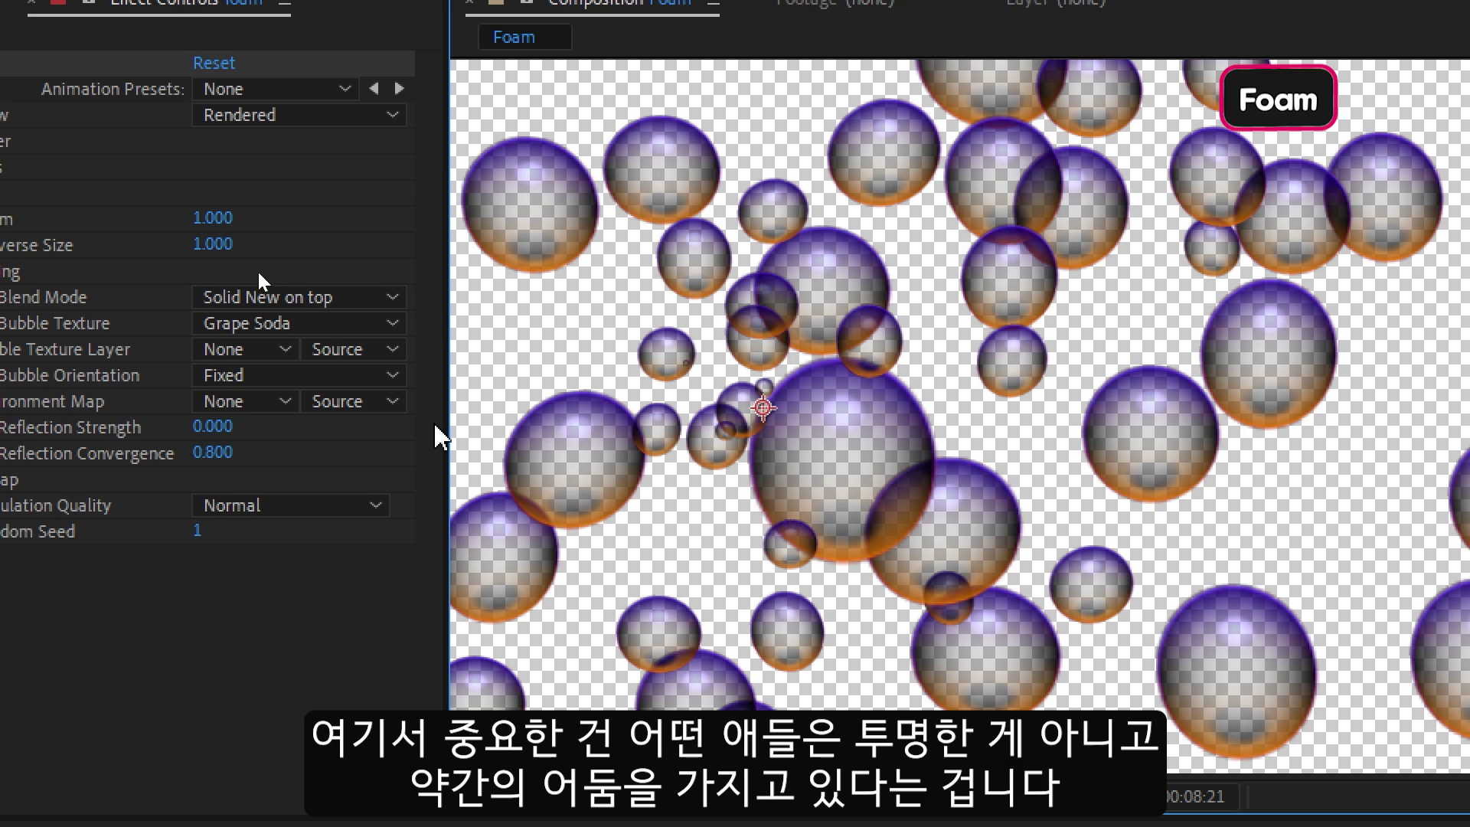
pyautogui.click(329, 324)
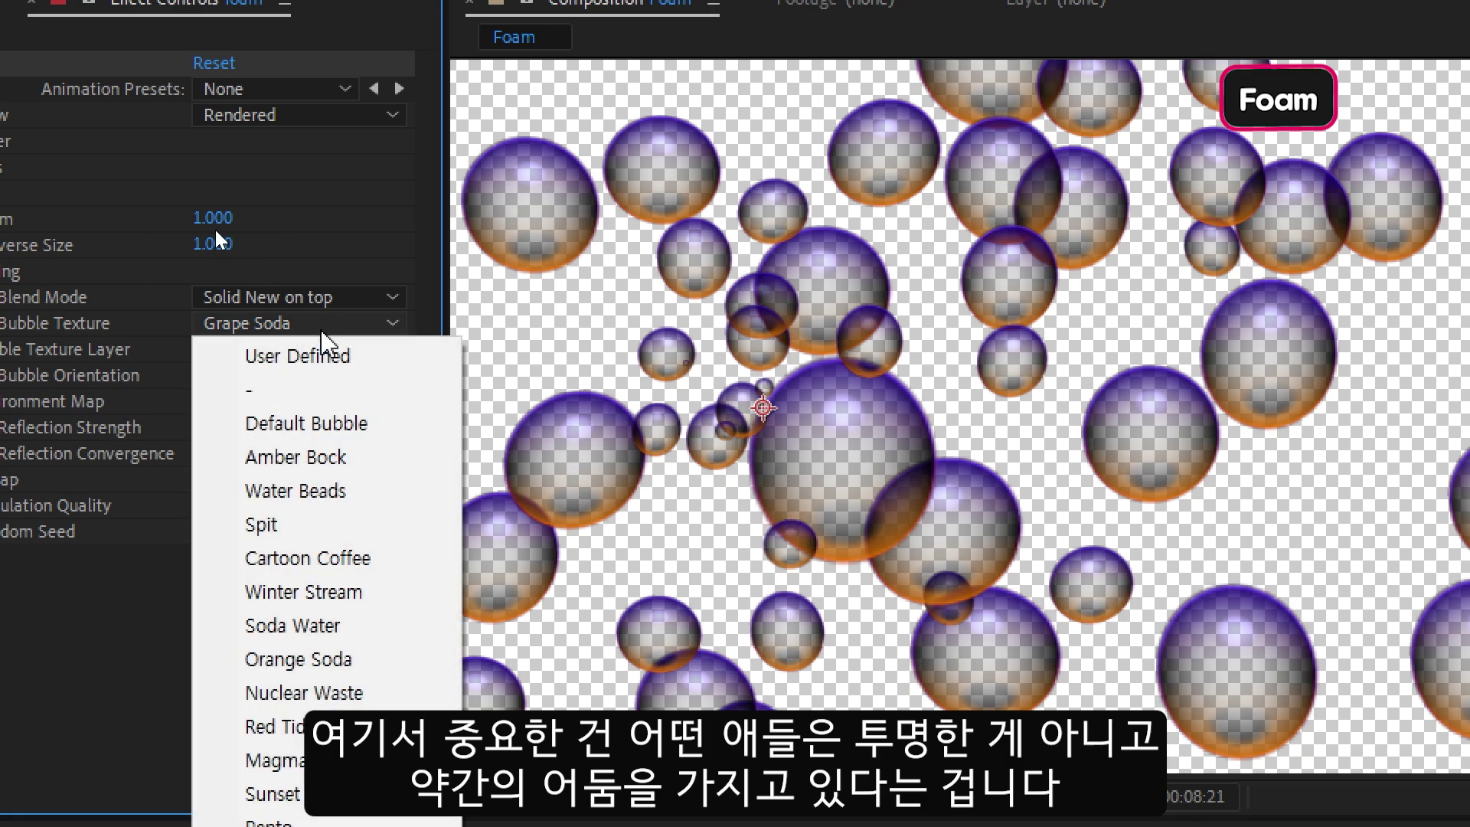
pyautogui.click(341, 626)
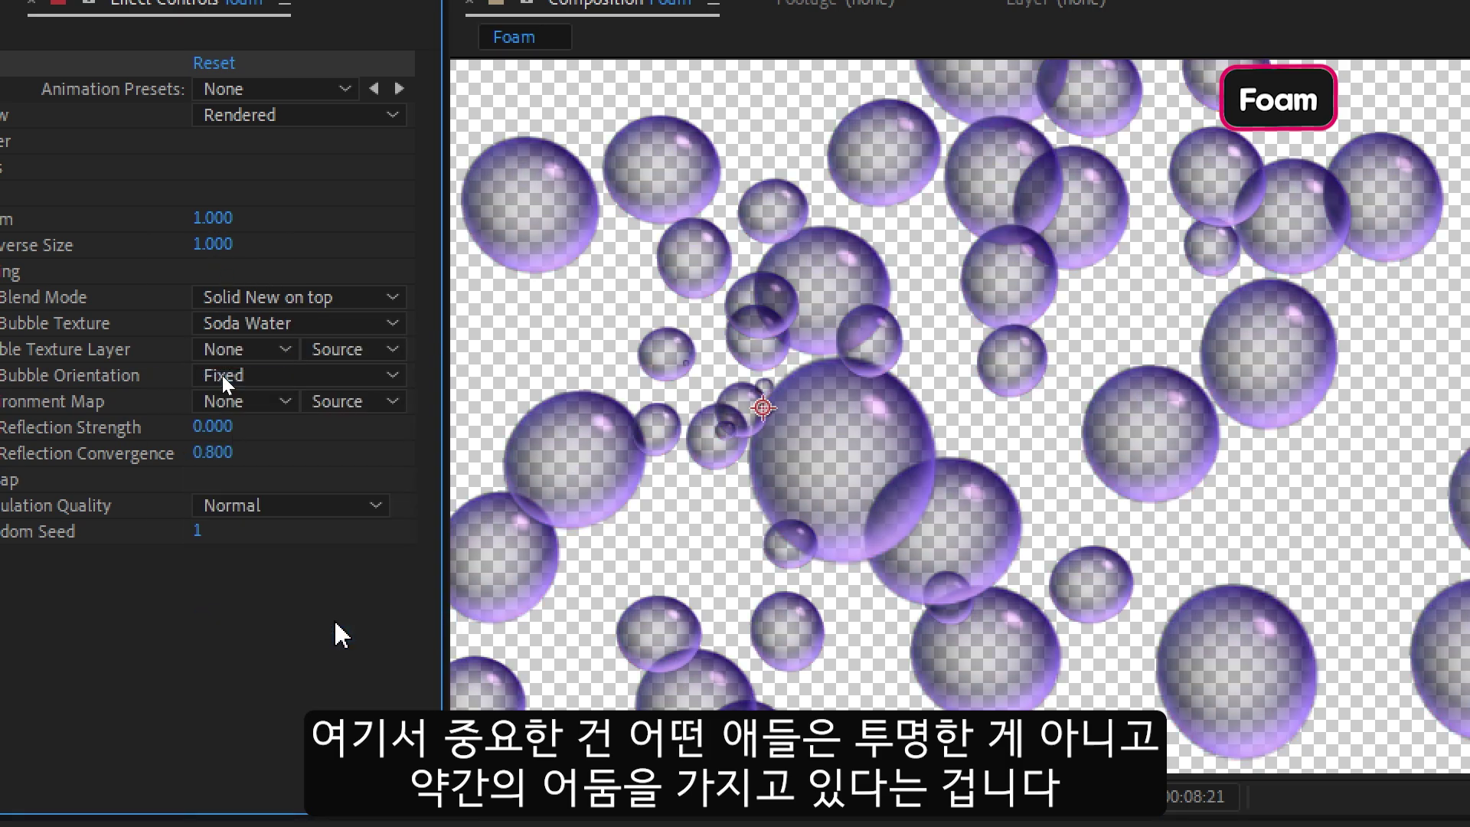
pyautogui.click(295, 323)
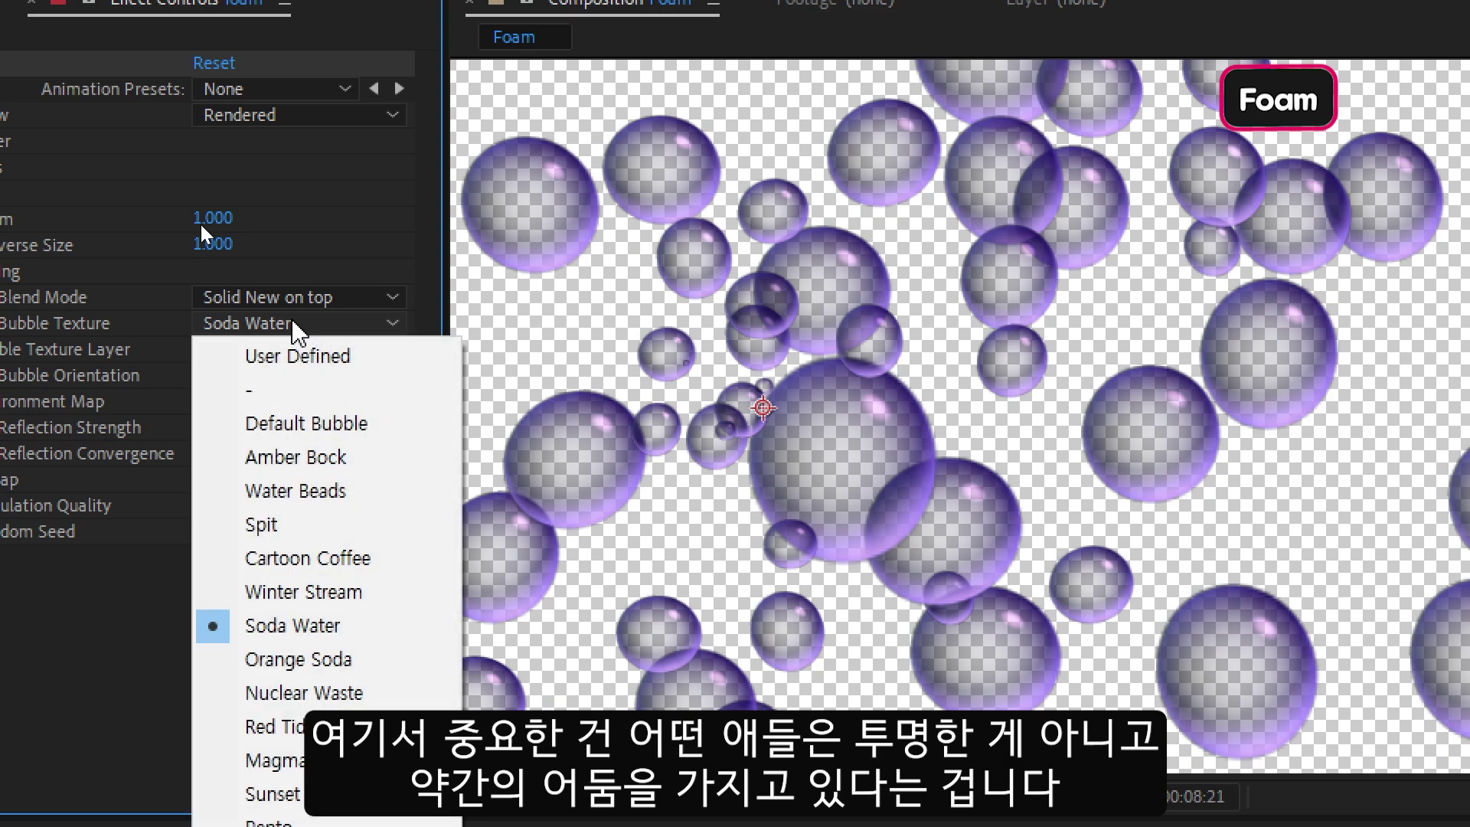
pyautogui.click(325, 591)
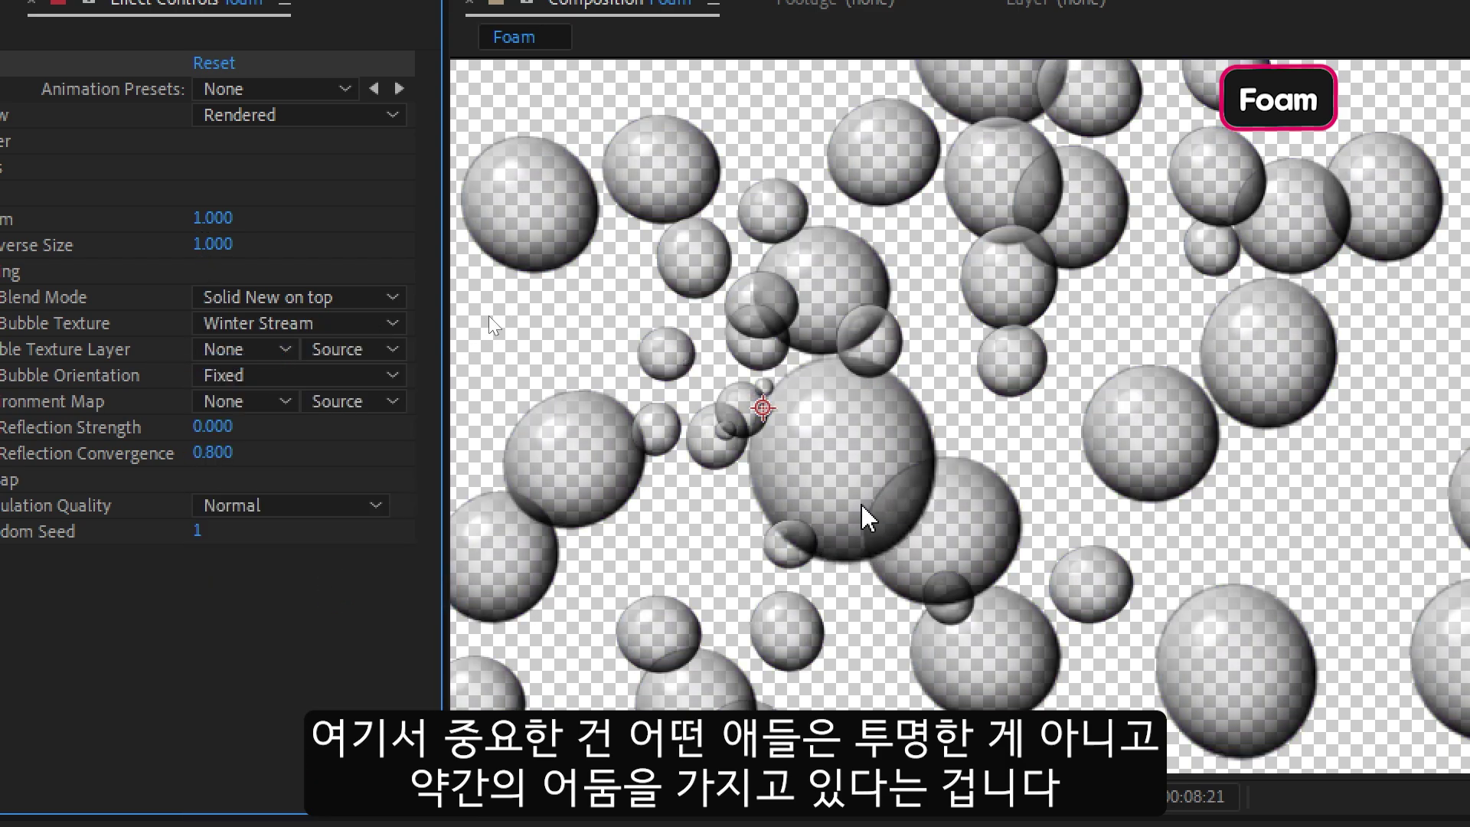
pyautogui.click(379, 326)
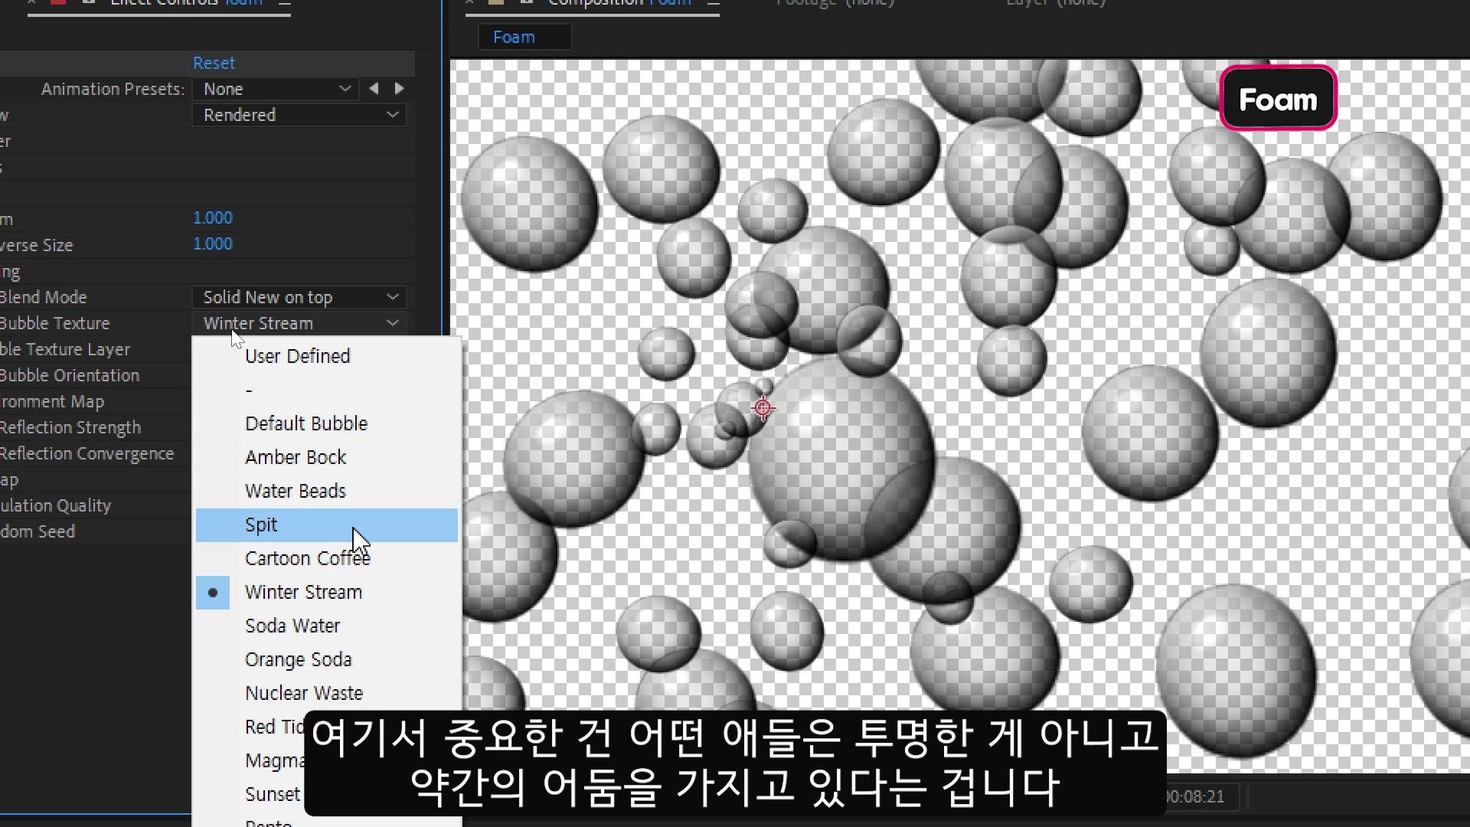
pyautogui.click(360, 515)
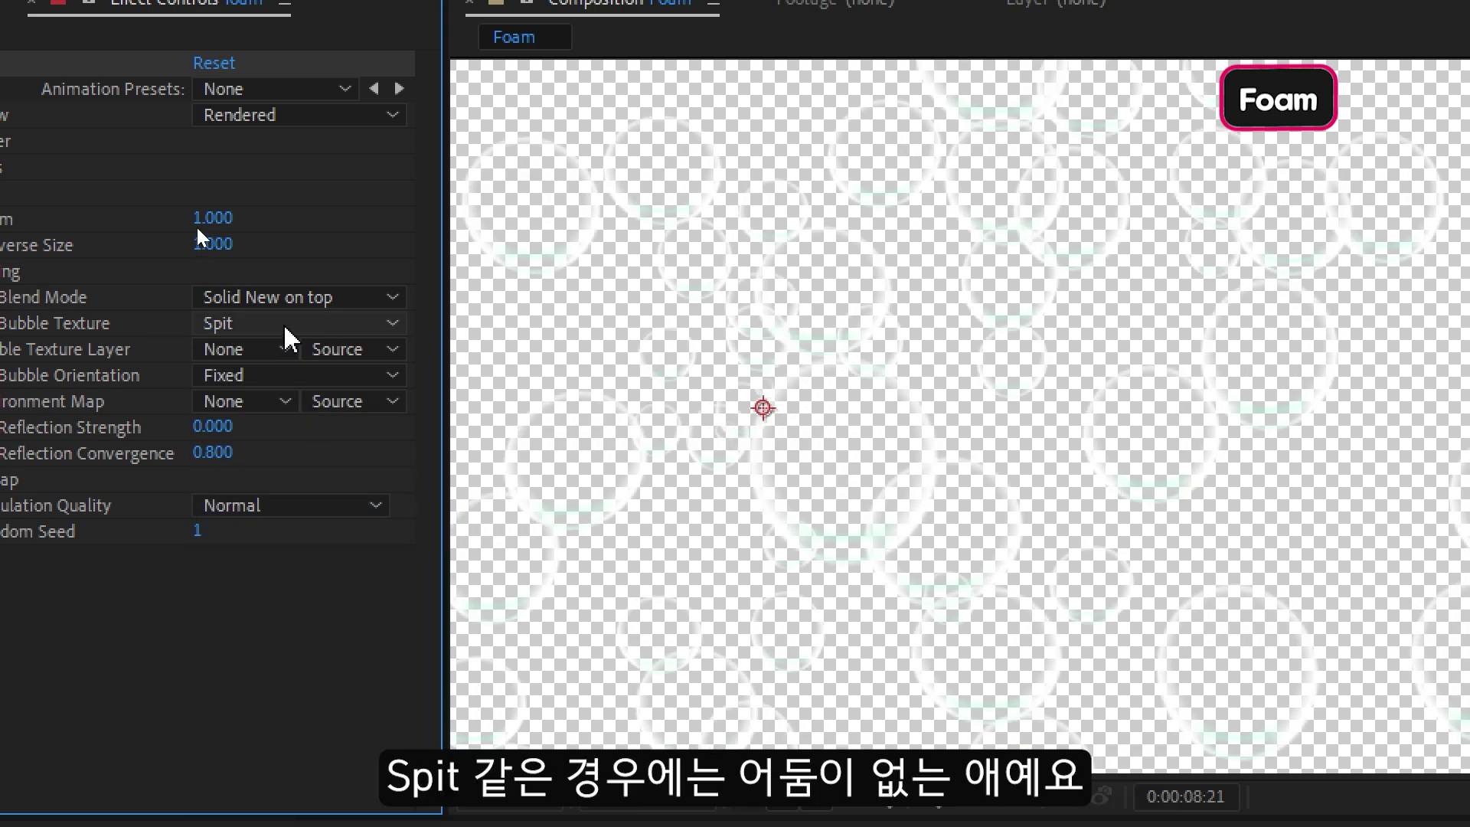
# - Try the Nuclear Waste texture over the transparency grid, and set the Bubble Texture to Magma Marbles
pyautogui.click(245, 323)
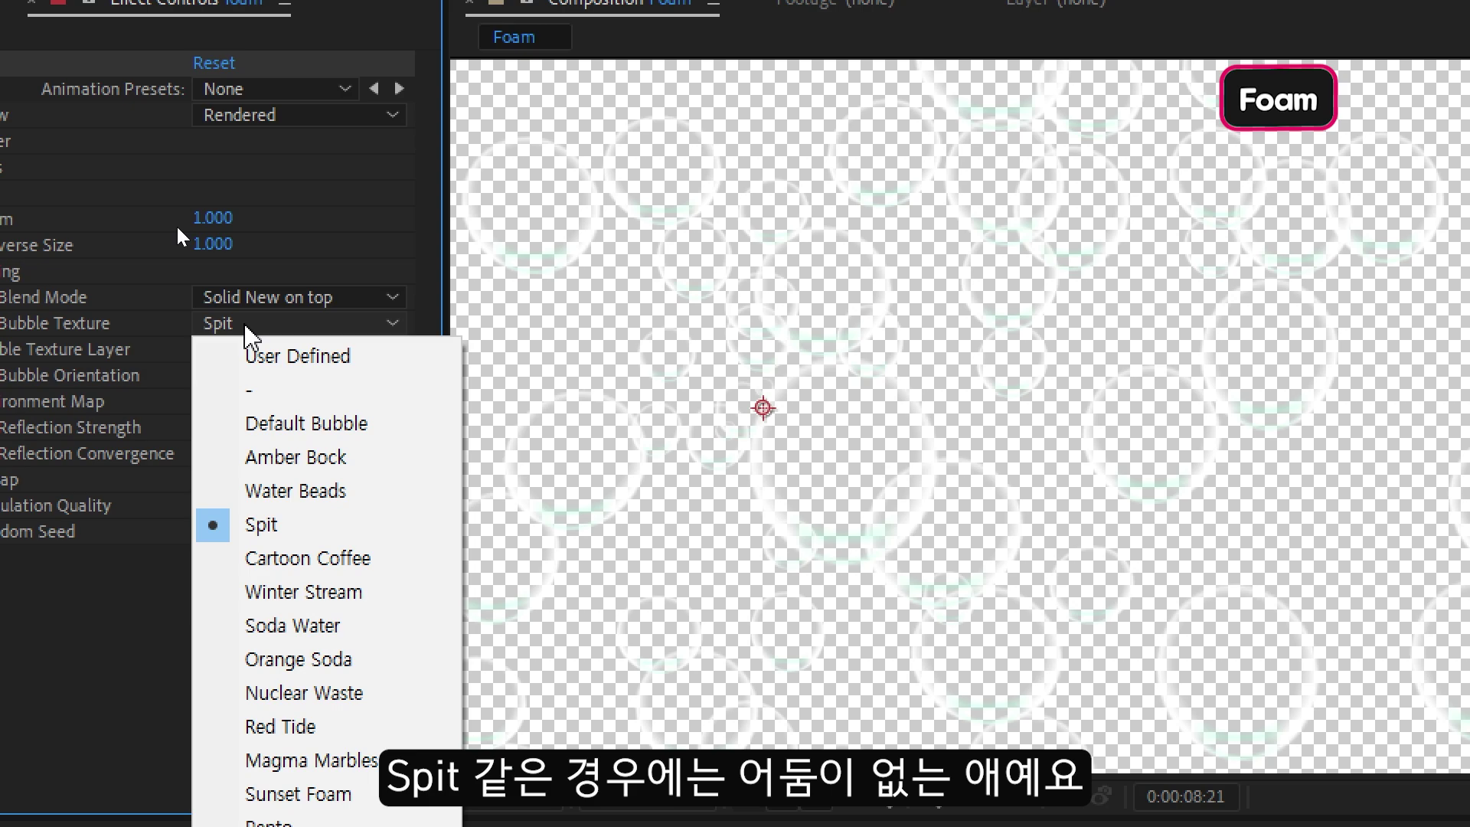
pyautogui.click(351, 692)
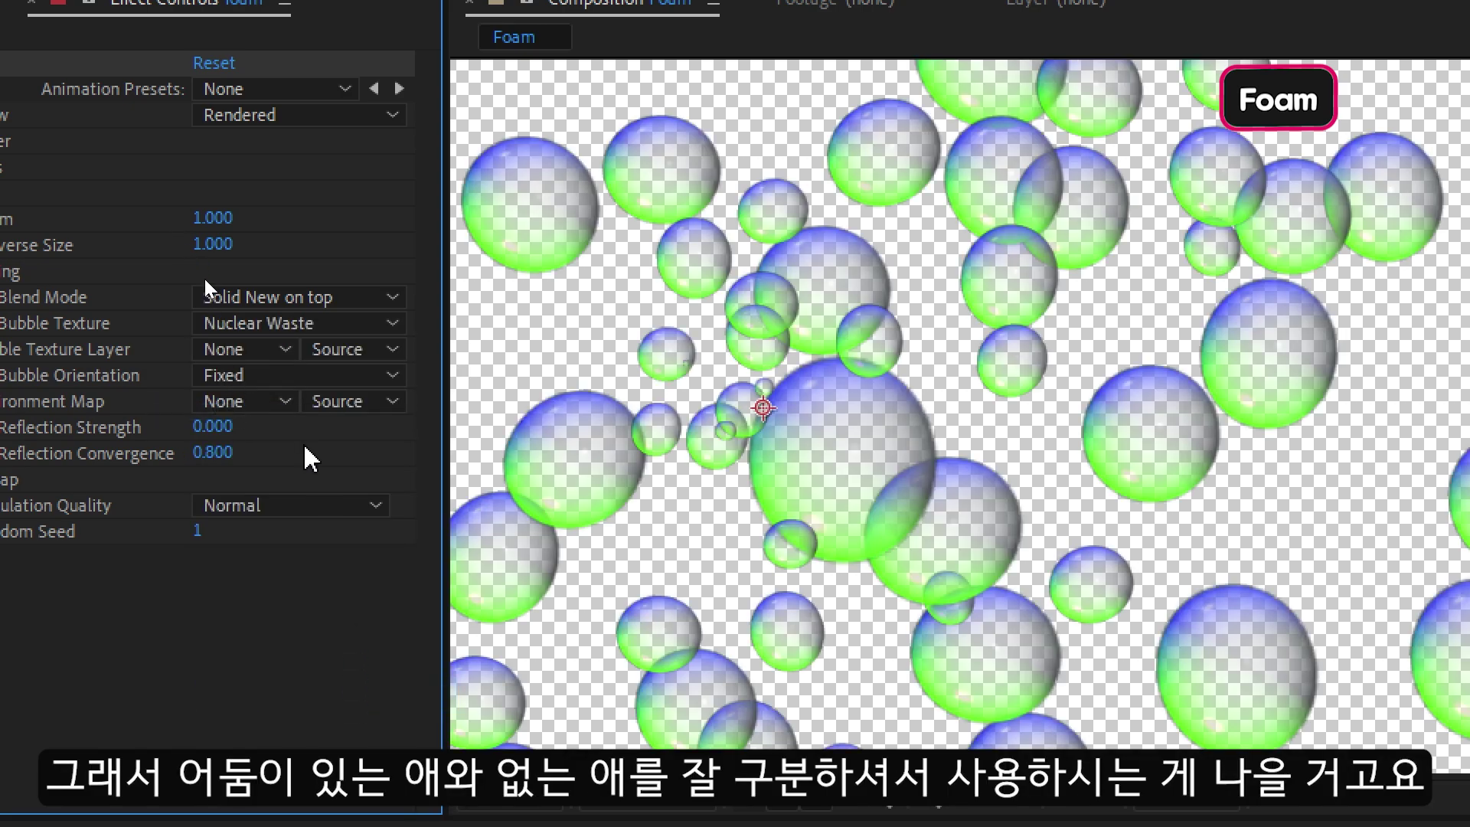
pyautogui.click(298, 323)
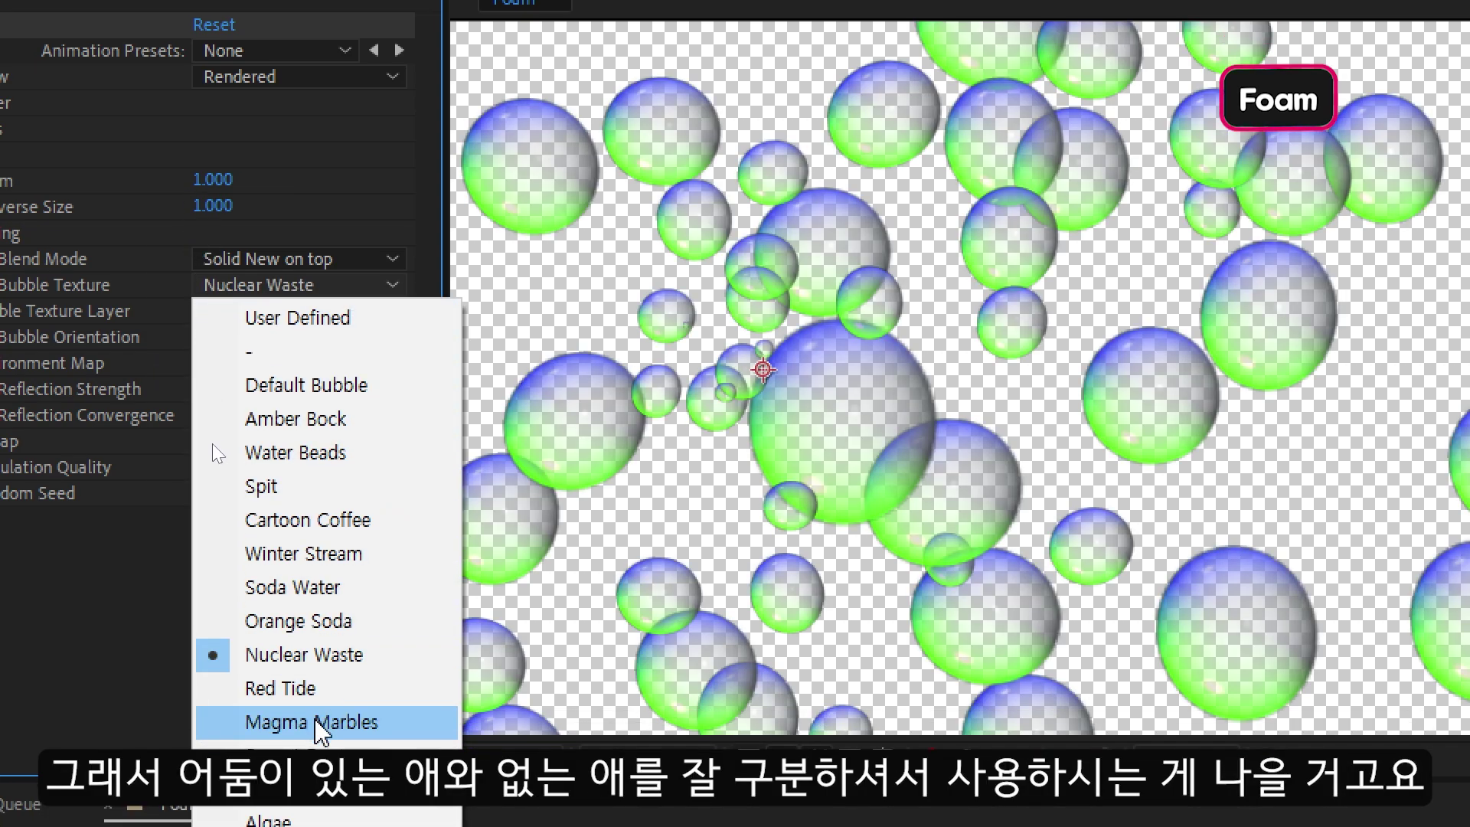
pyautogui.click(319, 723)
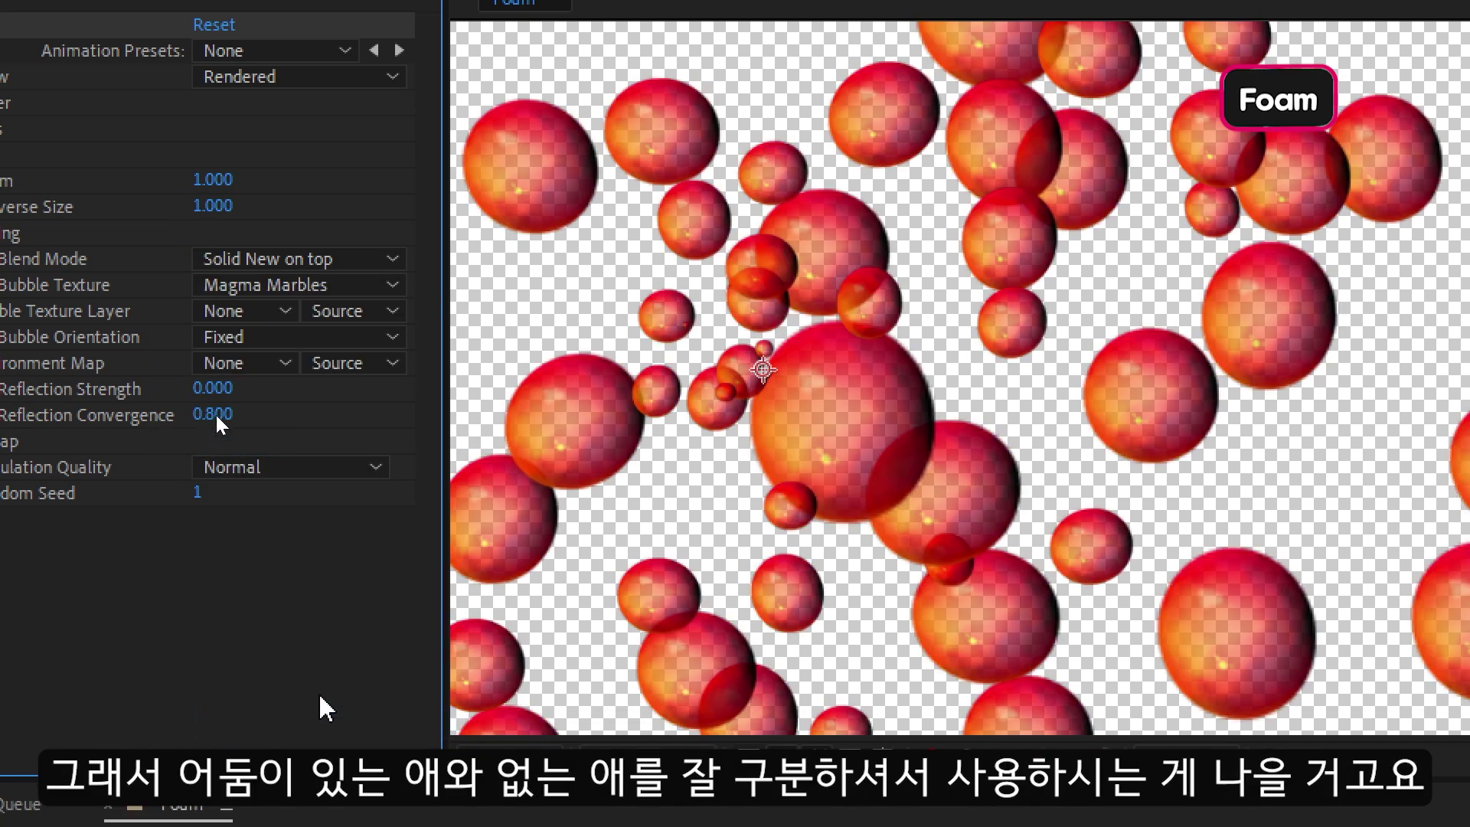
# - Try the Sunset Foam and Pepto presets as the Bubble Texture, and check which layers the Bubble Texture Layer setting offers
pyautogui.click(303, 285)
pyautogui.click(207, 757)
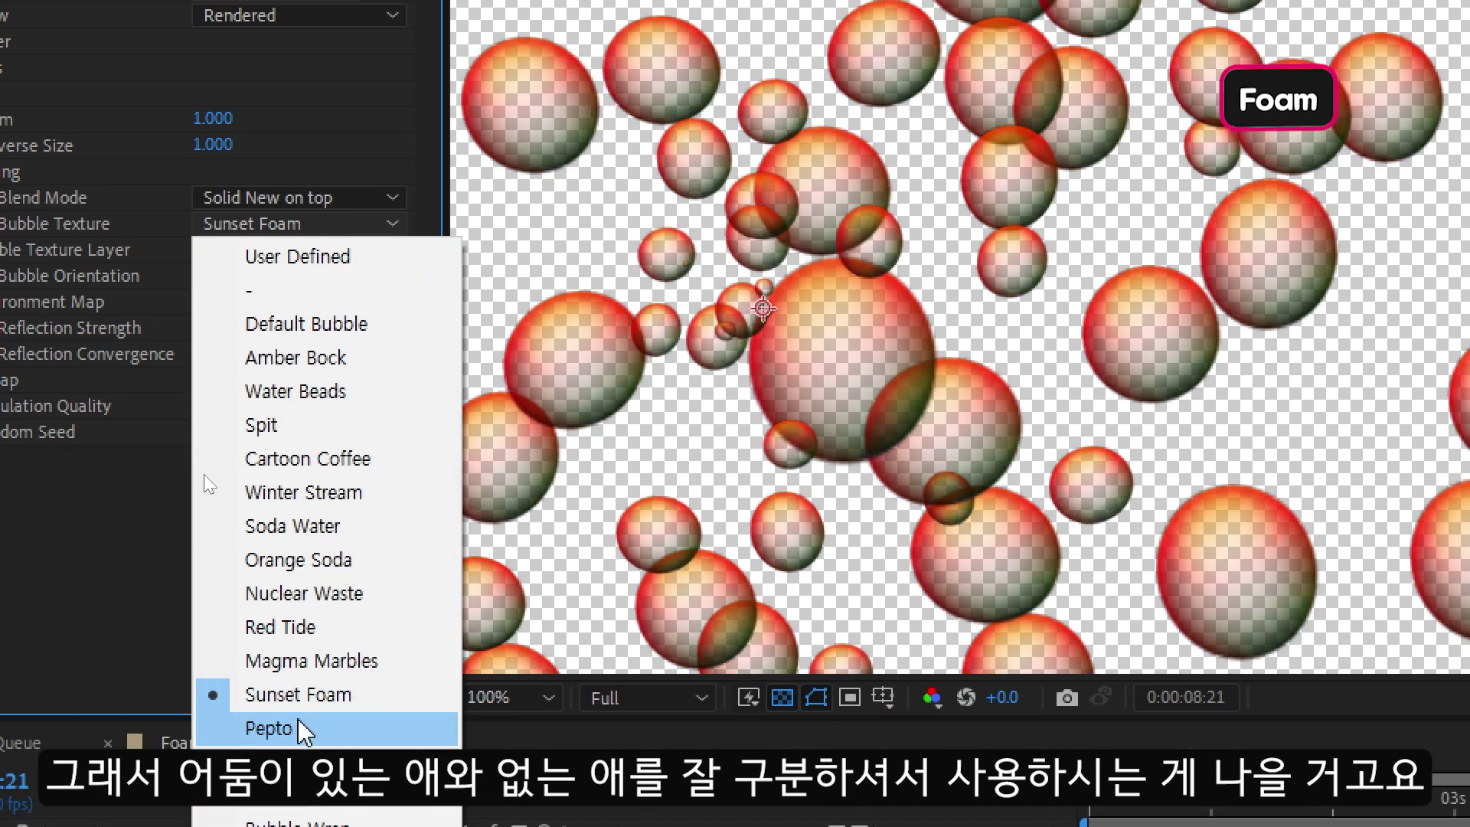
pyautogui.click(214, 783)
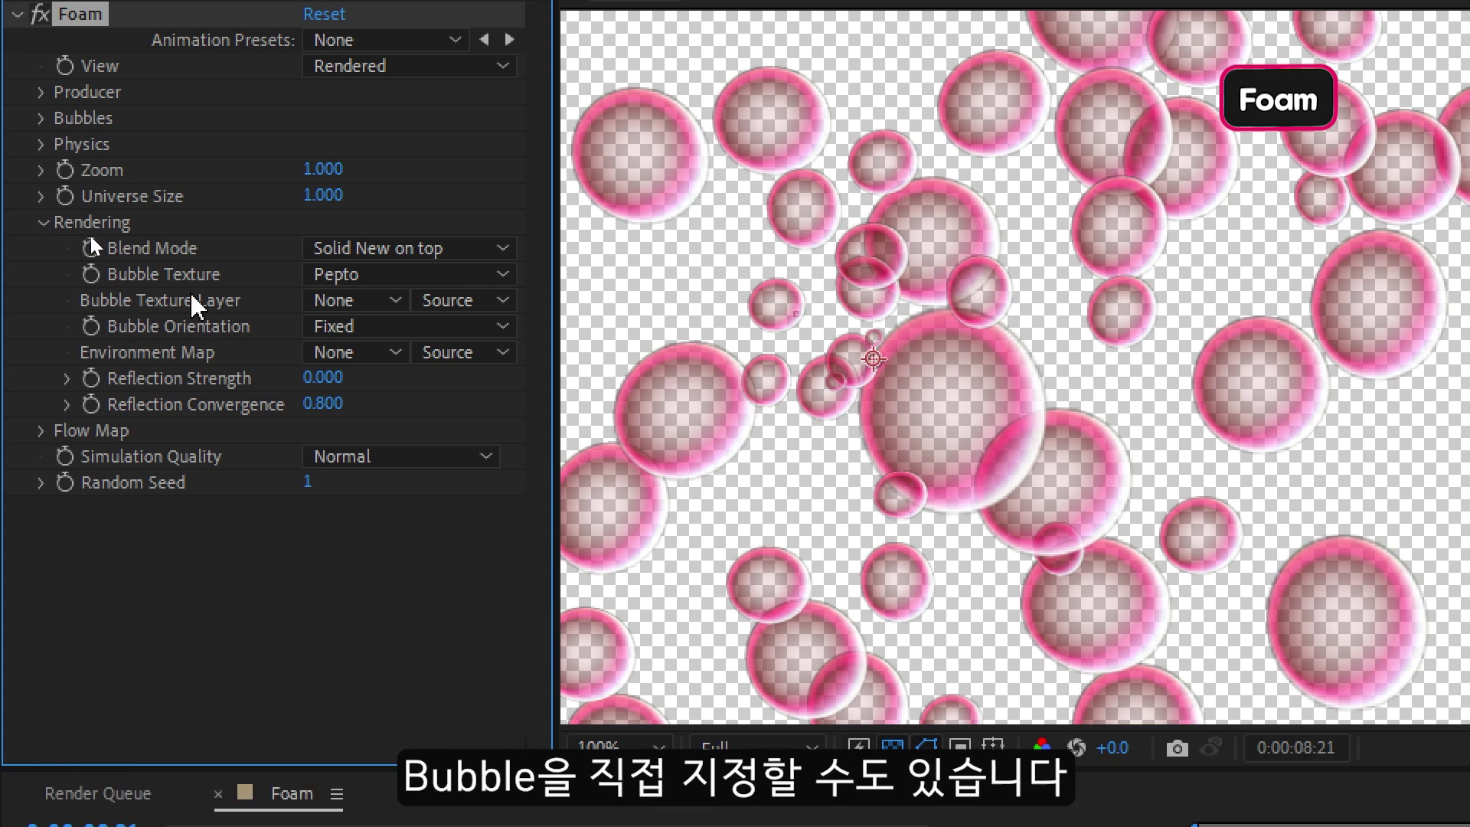
pyautogui.click(330, 298)
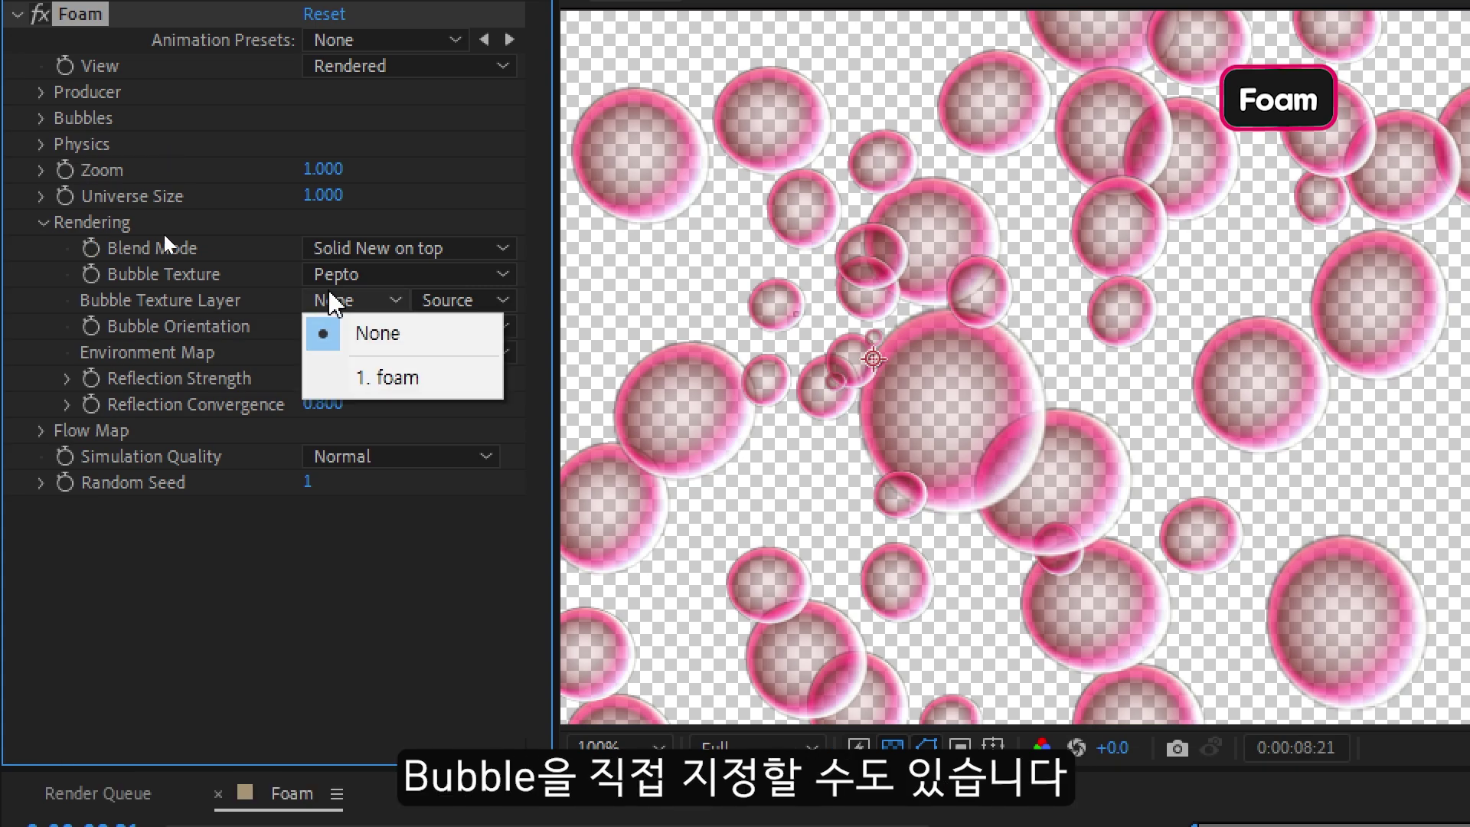
pyautogui.click(245, 301)
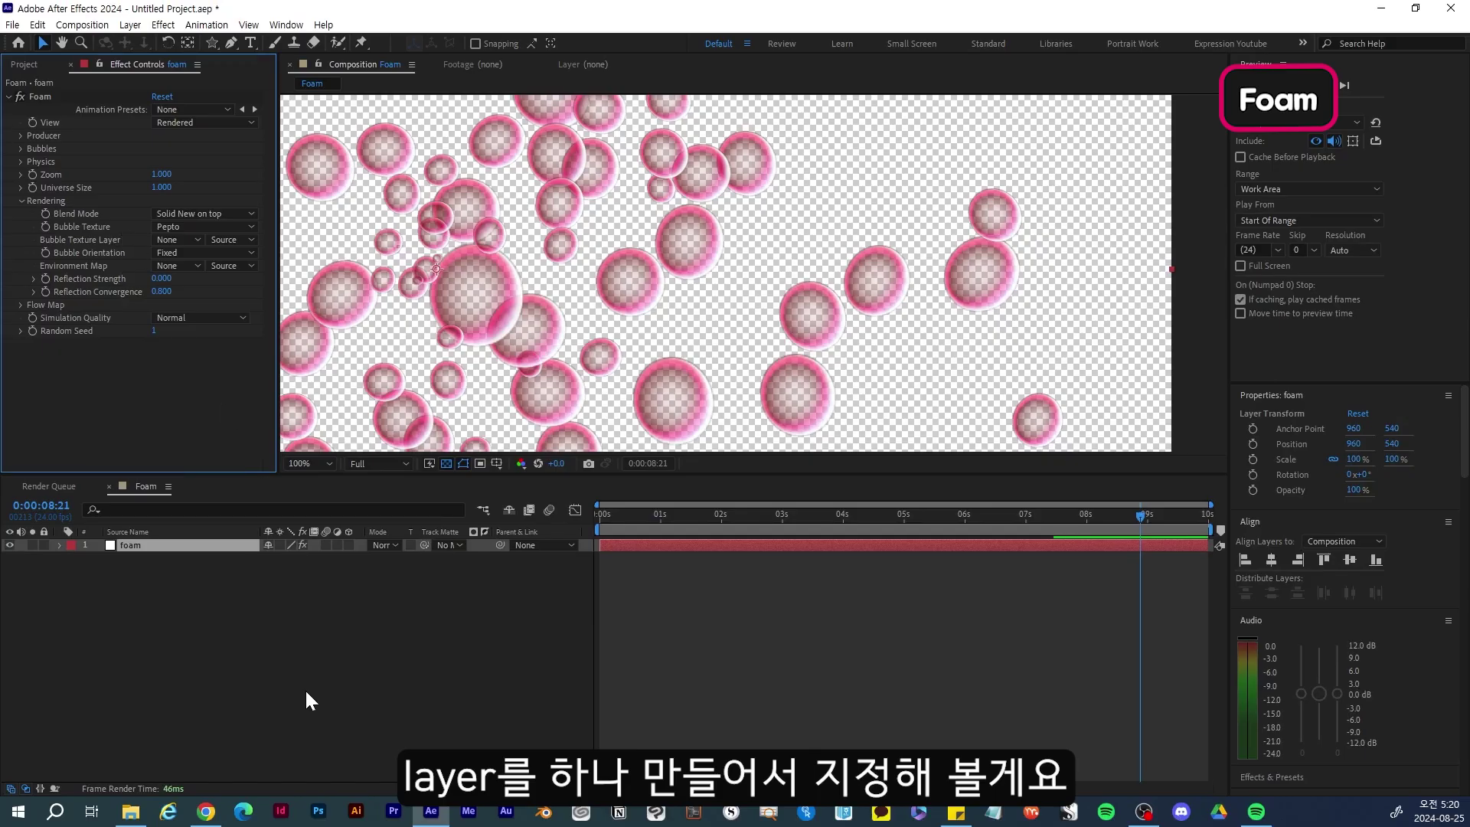
# - Add a five-pointed star shape layer at the composition's centre and hide the layer
pyautogui.click(306, 692)
pyautogui.doubleClick(205, 42)
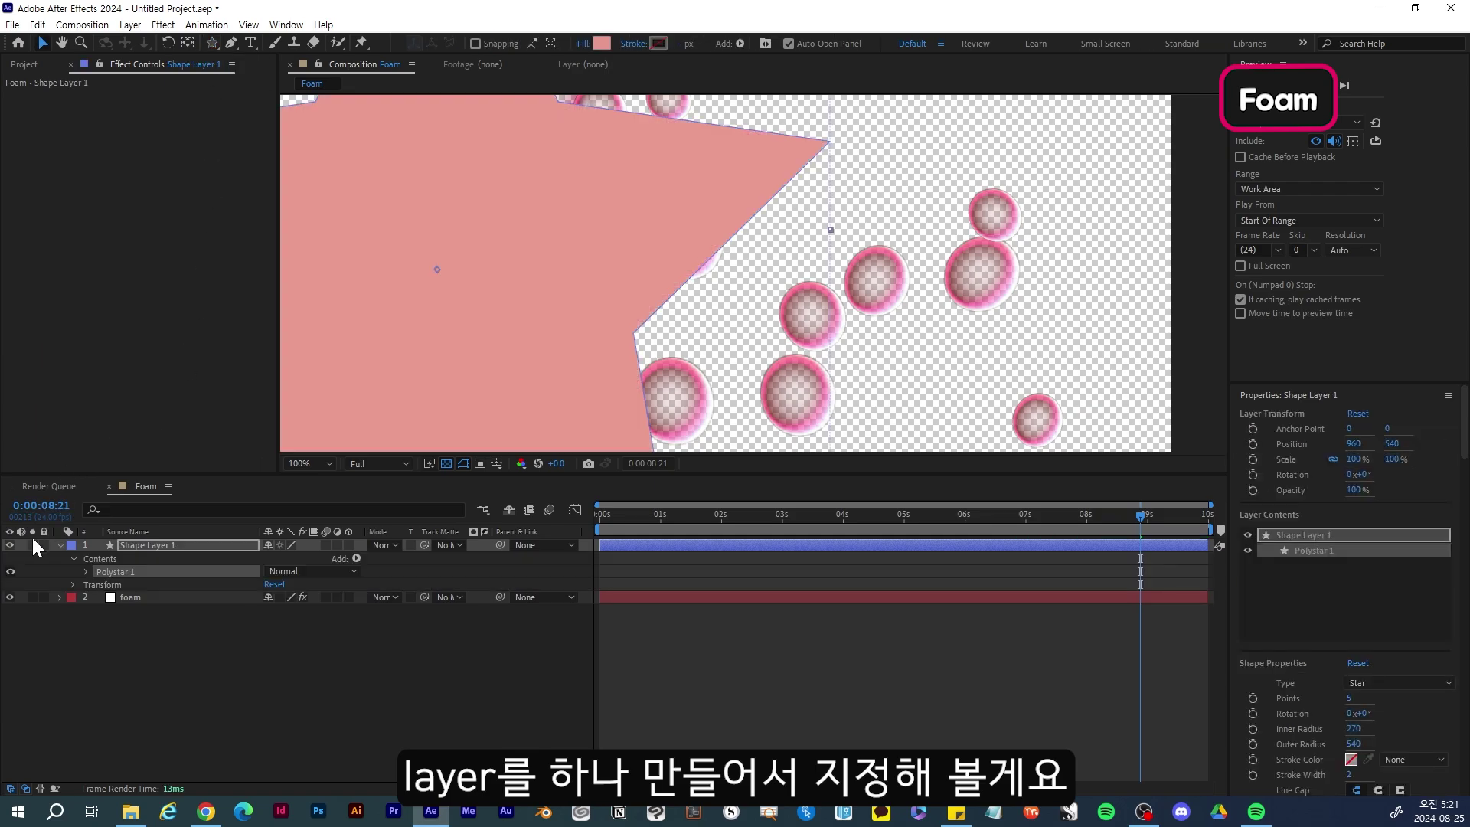
pyautogui.click(11, 545)
# - On the foam layer, set the Bubble Texture Layer to Shape Layer 1 and the Bubble Texture to User Defined
pyautogui.click(135, 596)
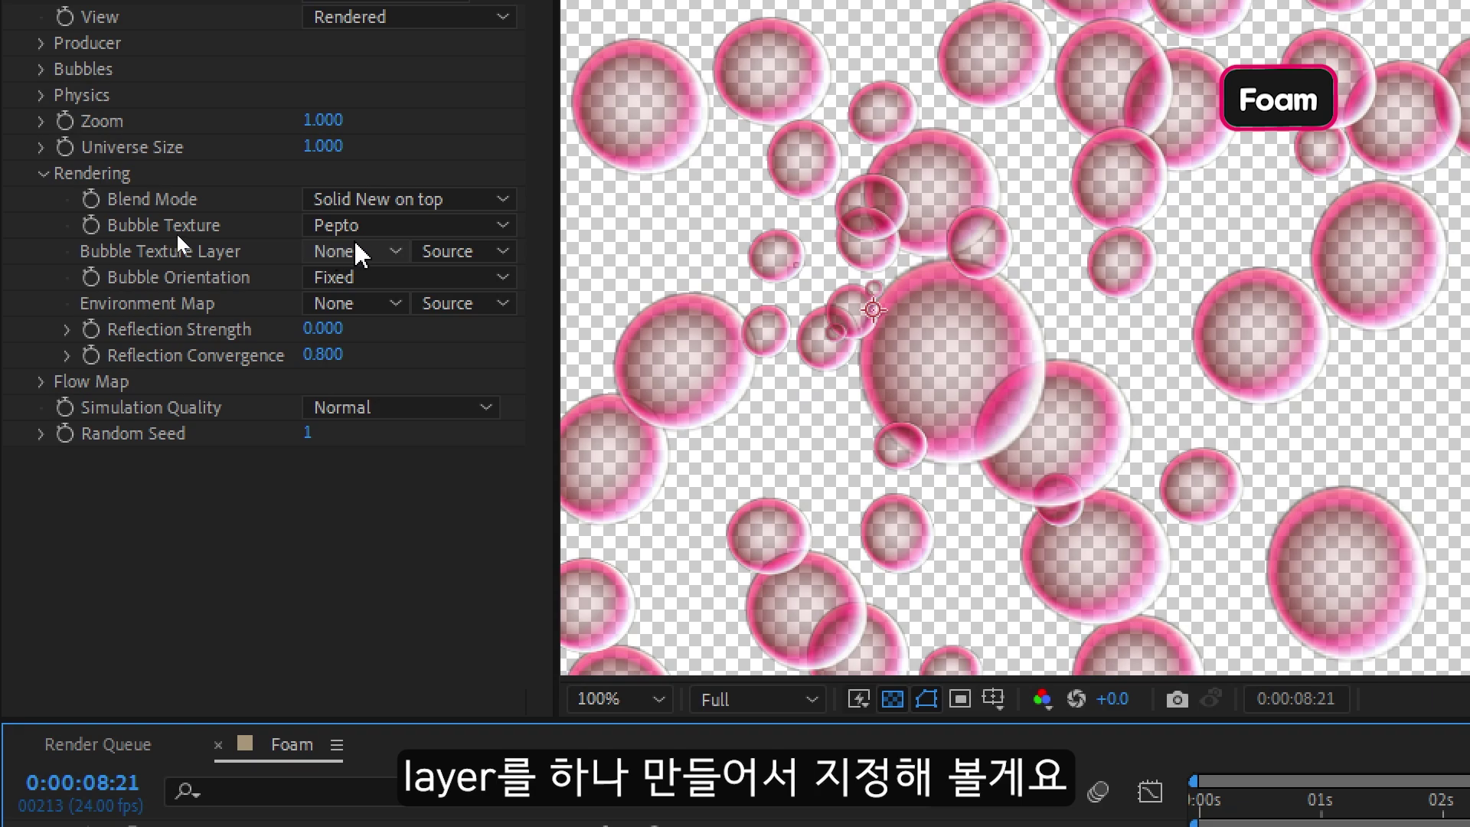
pyautogui.click(180, 240)
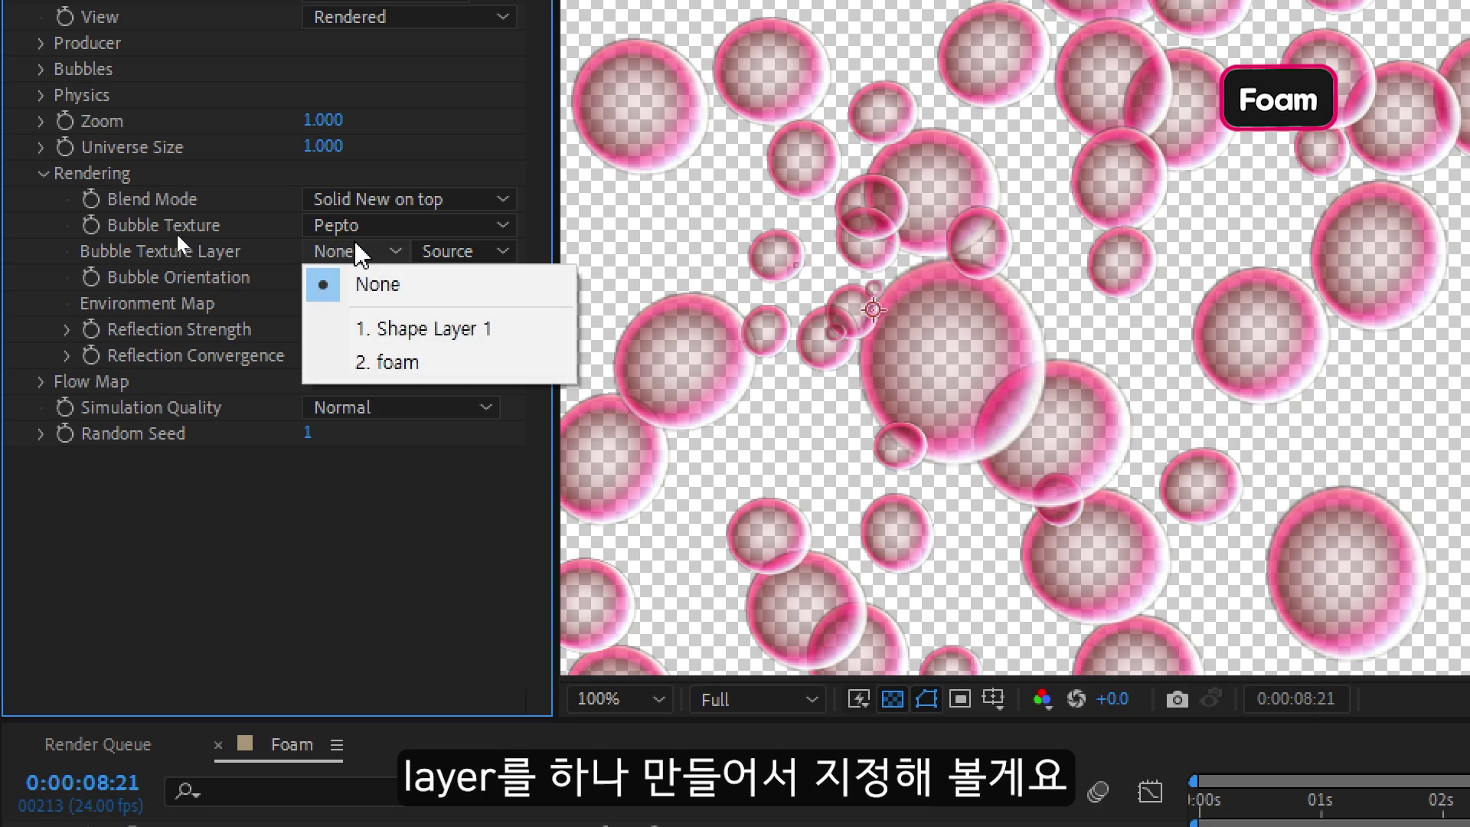
pyautogui.click(370, 330)
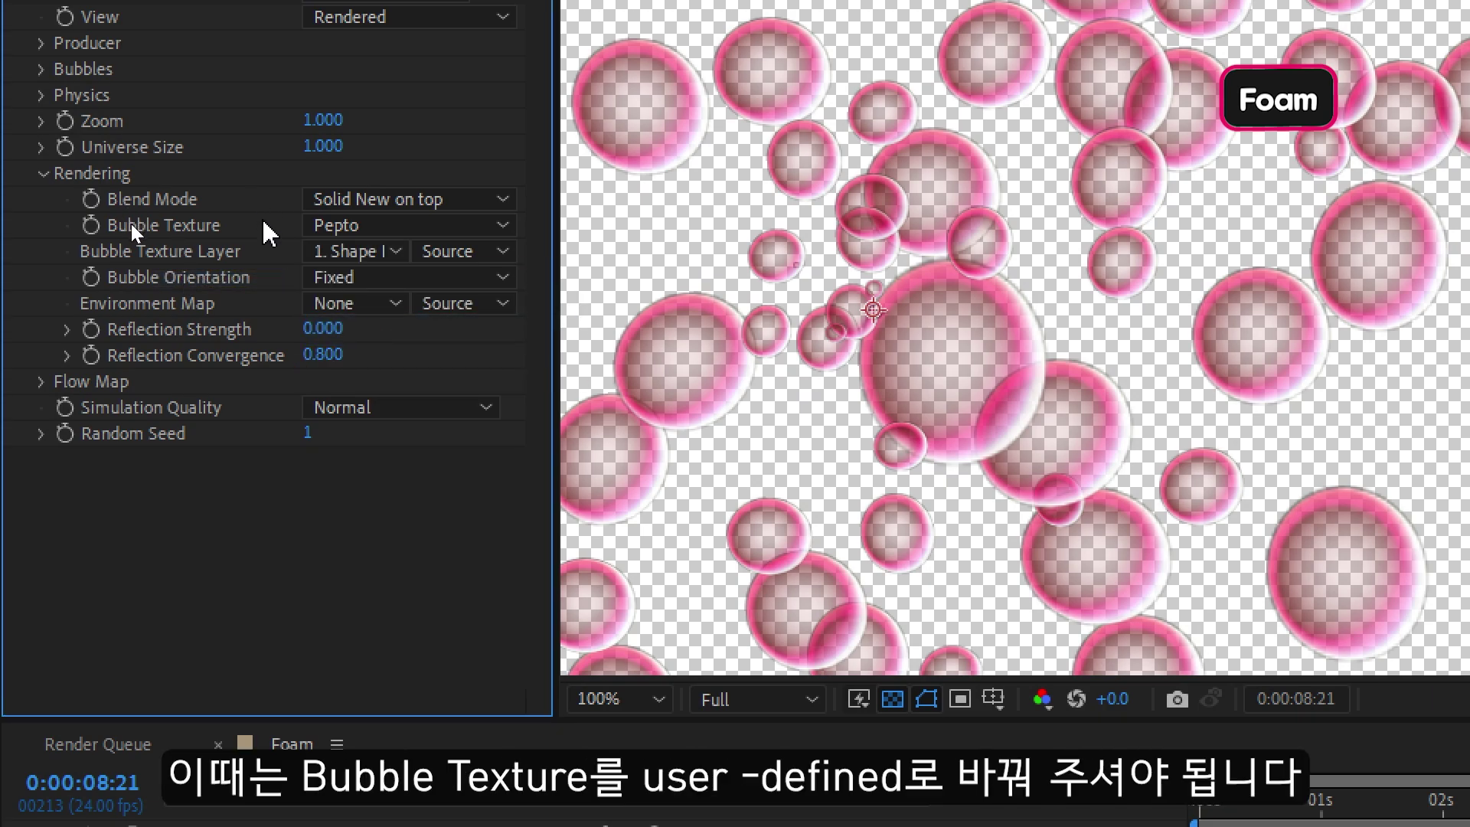
pyautogui.click(339, 229)
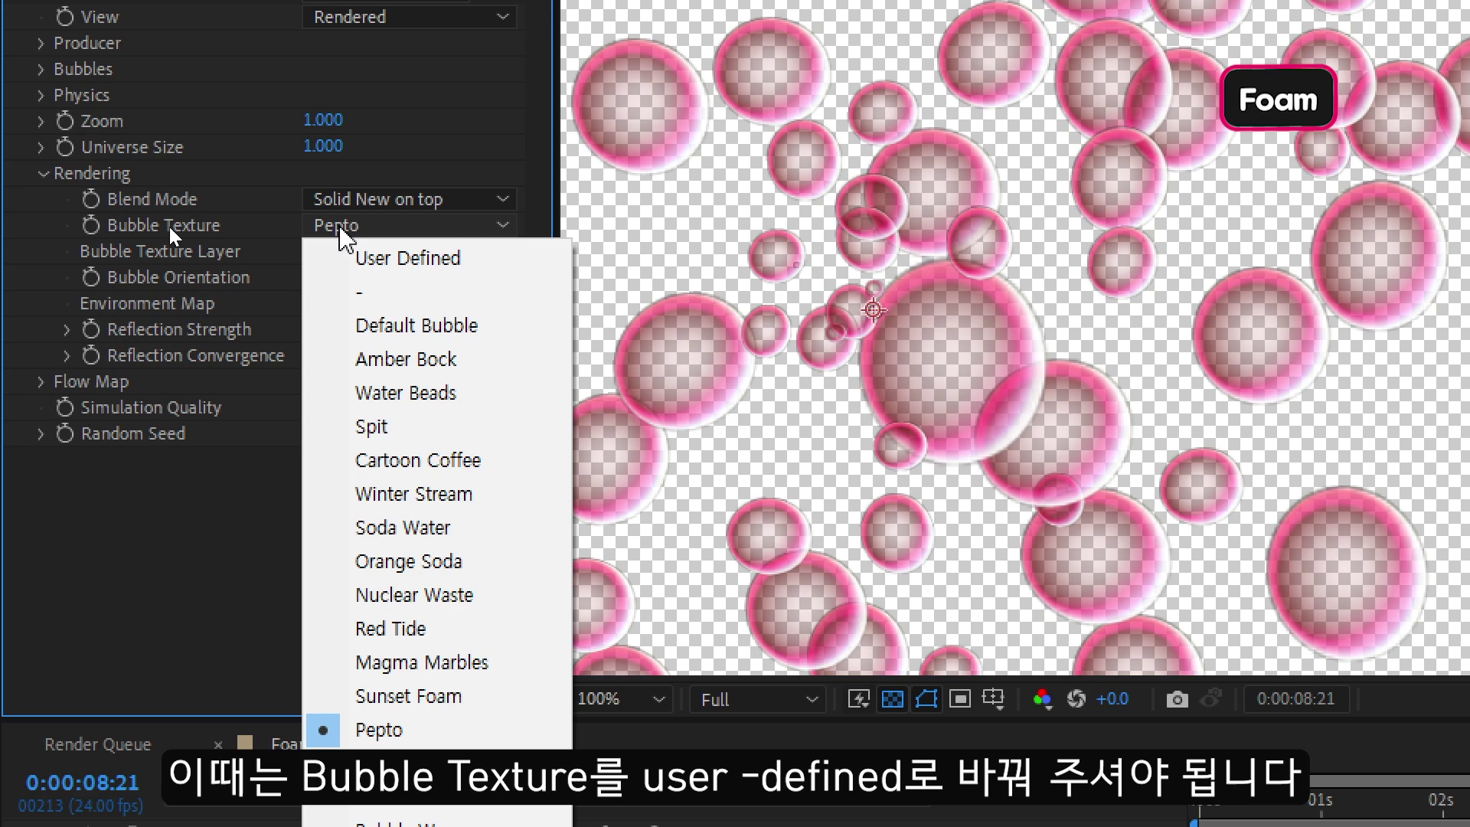
pyautogui.click(381, 259)
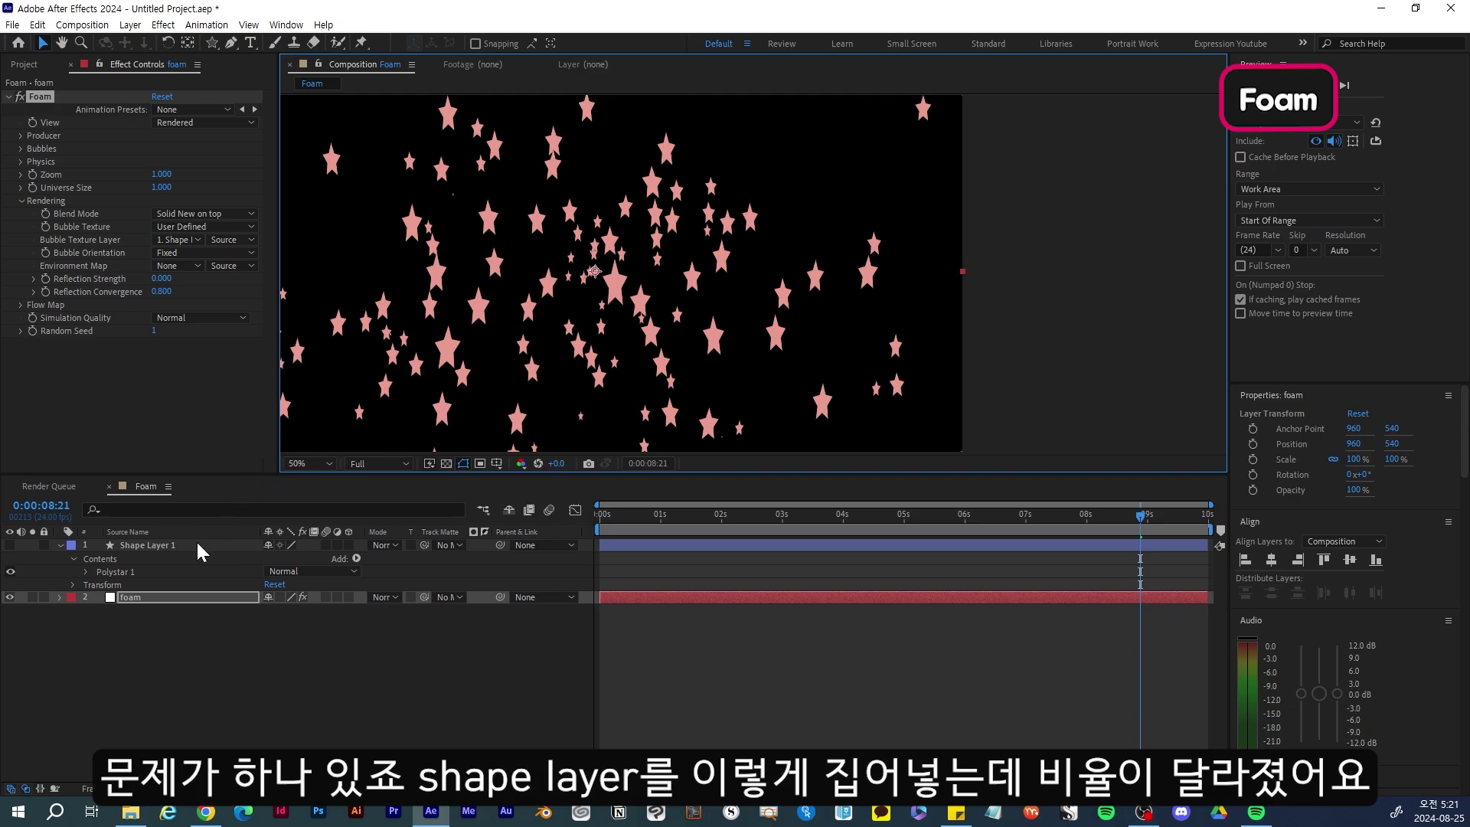
# - Show the star layer, try stretching it horizontally to the full composition width at 184.9% scale, and undo the stretch
pyautogui.click(198, 545)
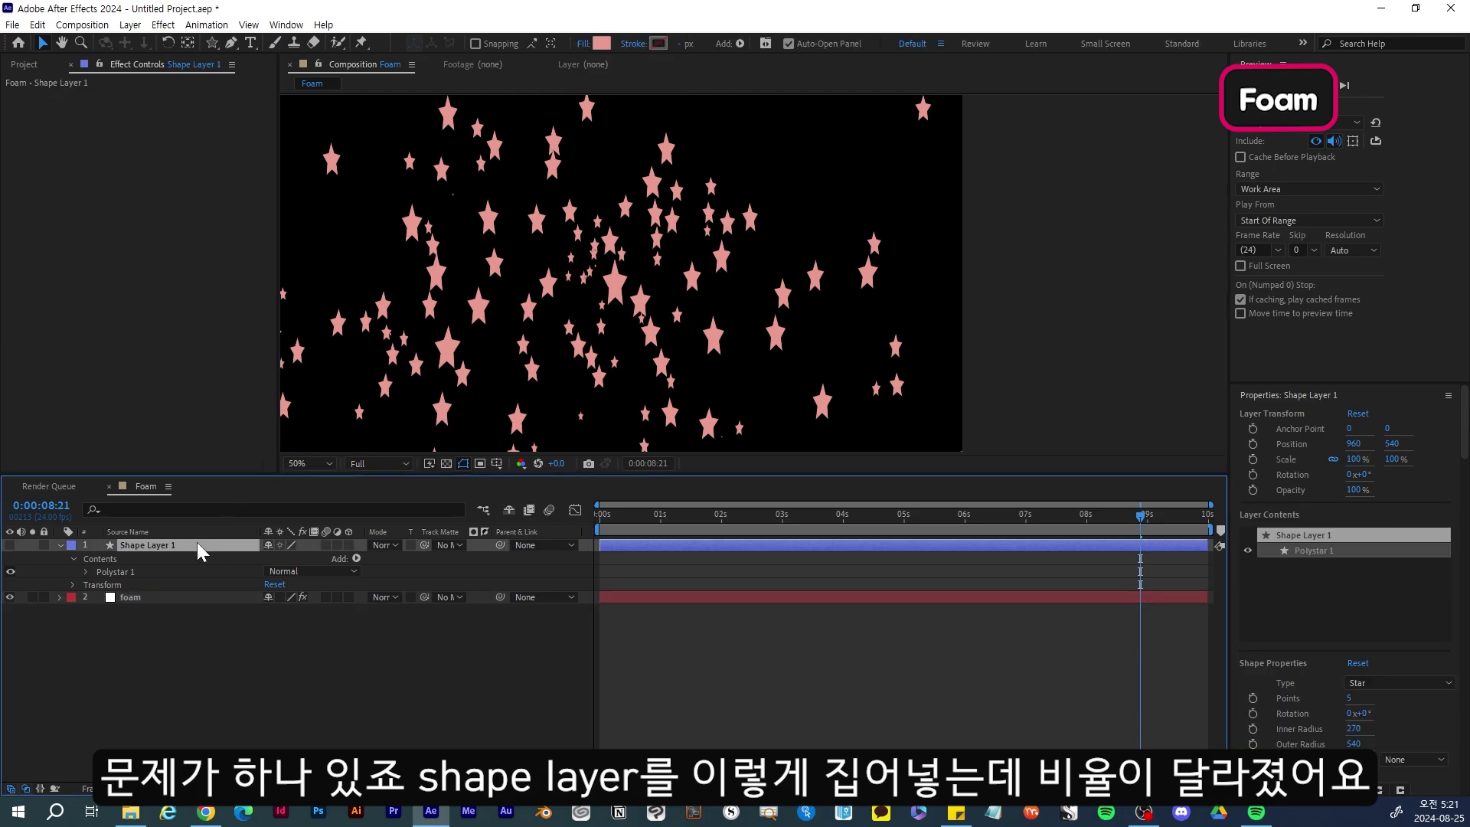
pyautogui.click(10, 545)
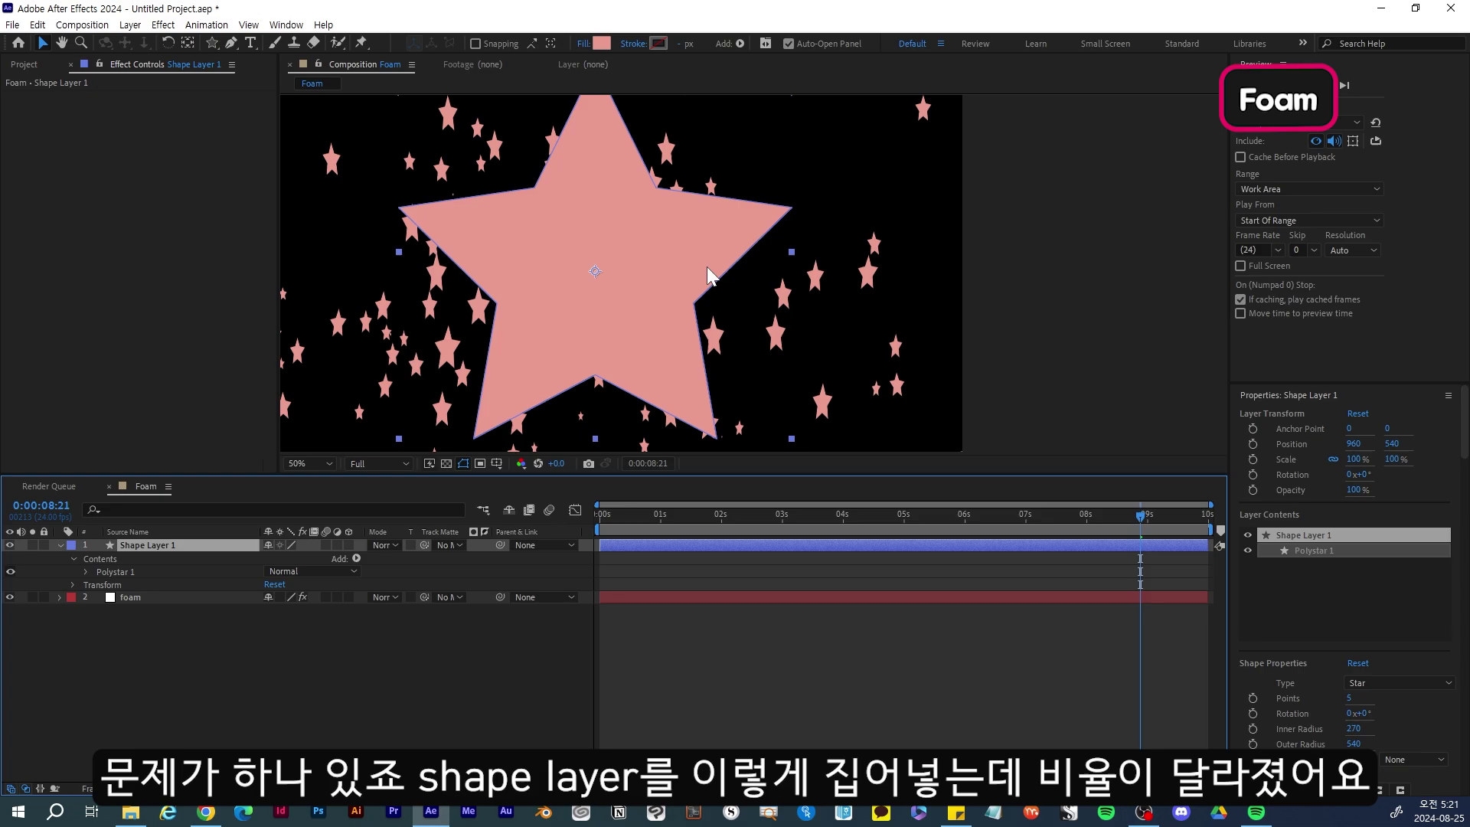
pyautogui.press(',')
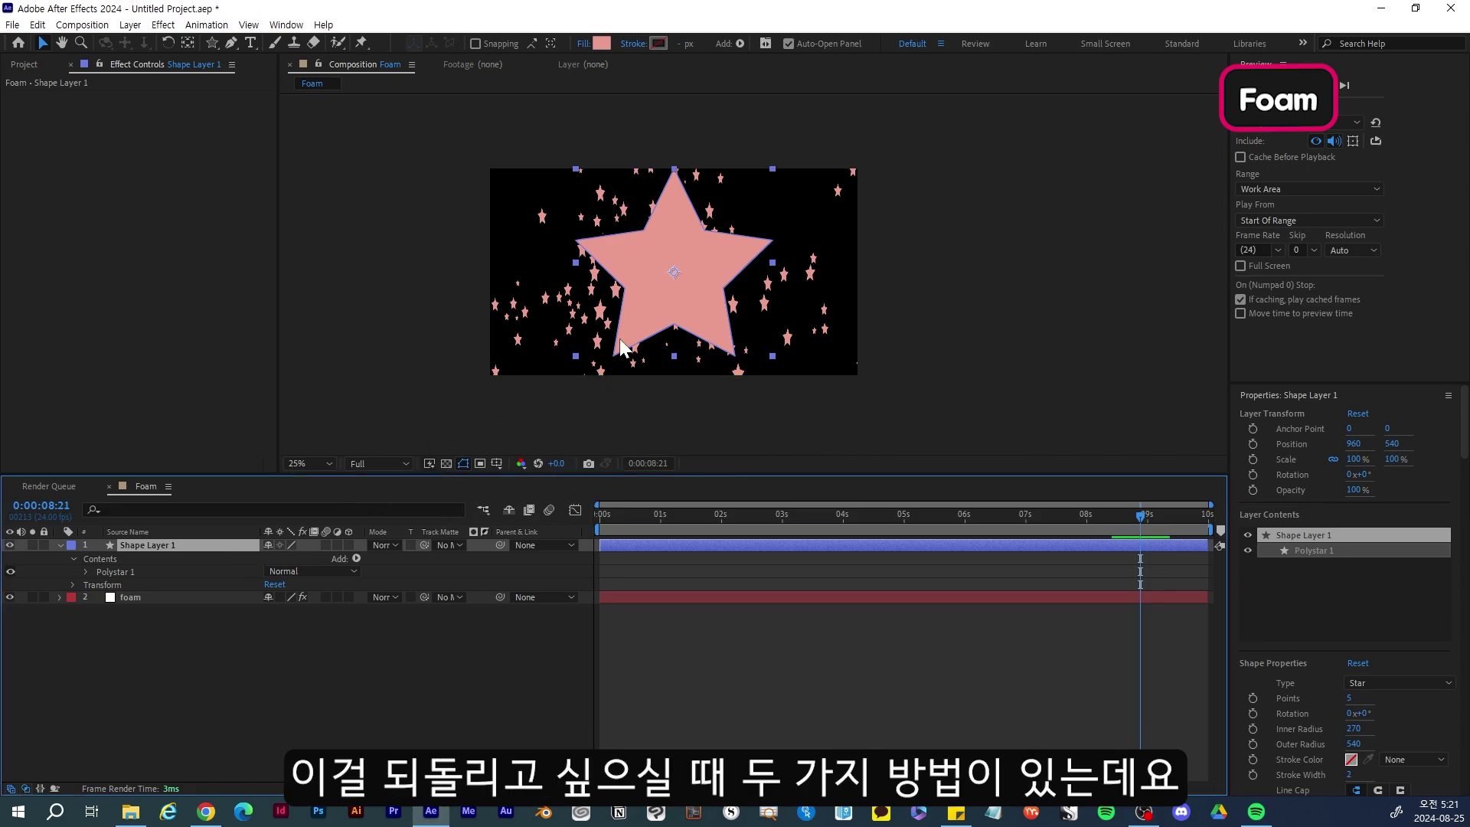
pyautogui.moveTo(774, 270); pyautogui.dragTo(855, 269)
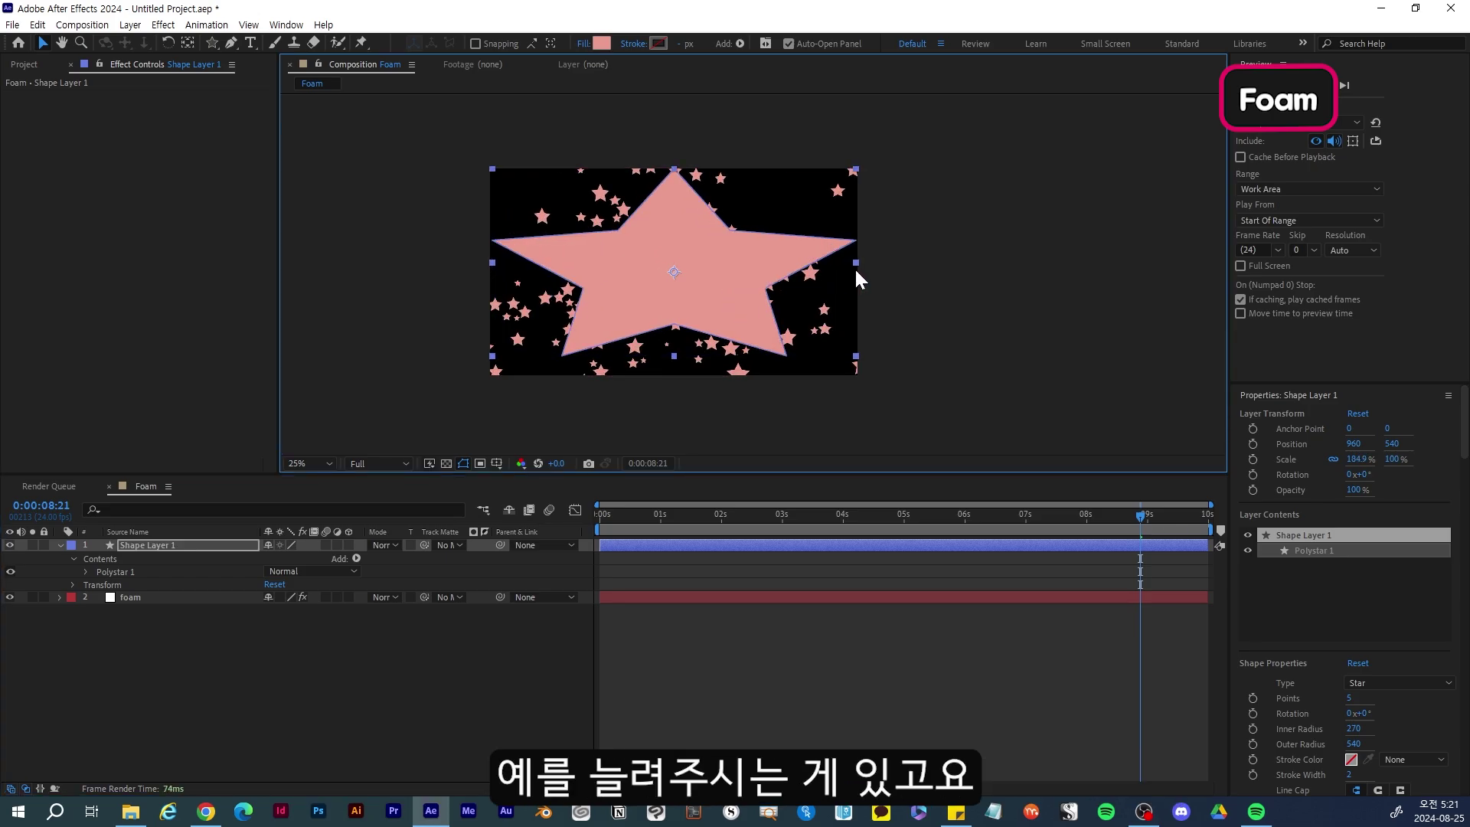
pyautogui.hotkey('ctrl', 'z')
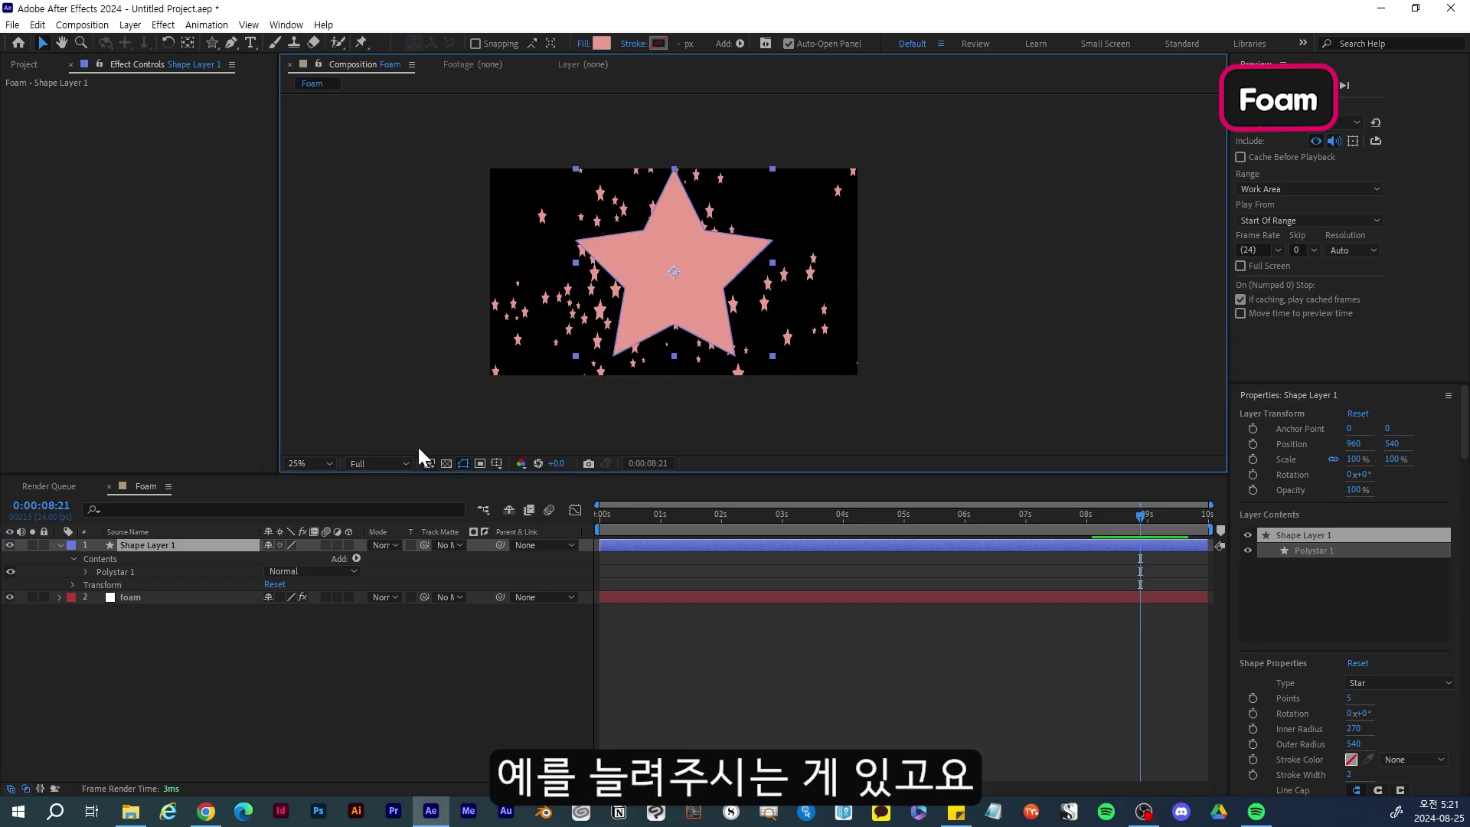
# - Pre-compose the star layer as Shape Layer 1 Comp 2 with all attributes moved, and open the new composition
pyautogui.rightClick(241, 551)
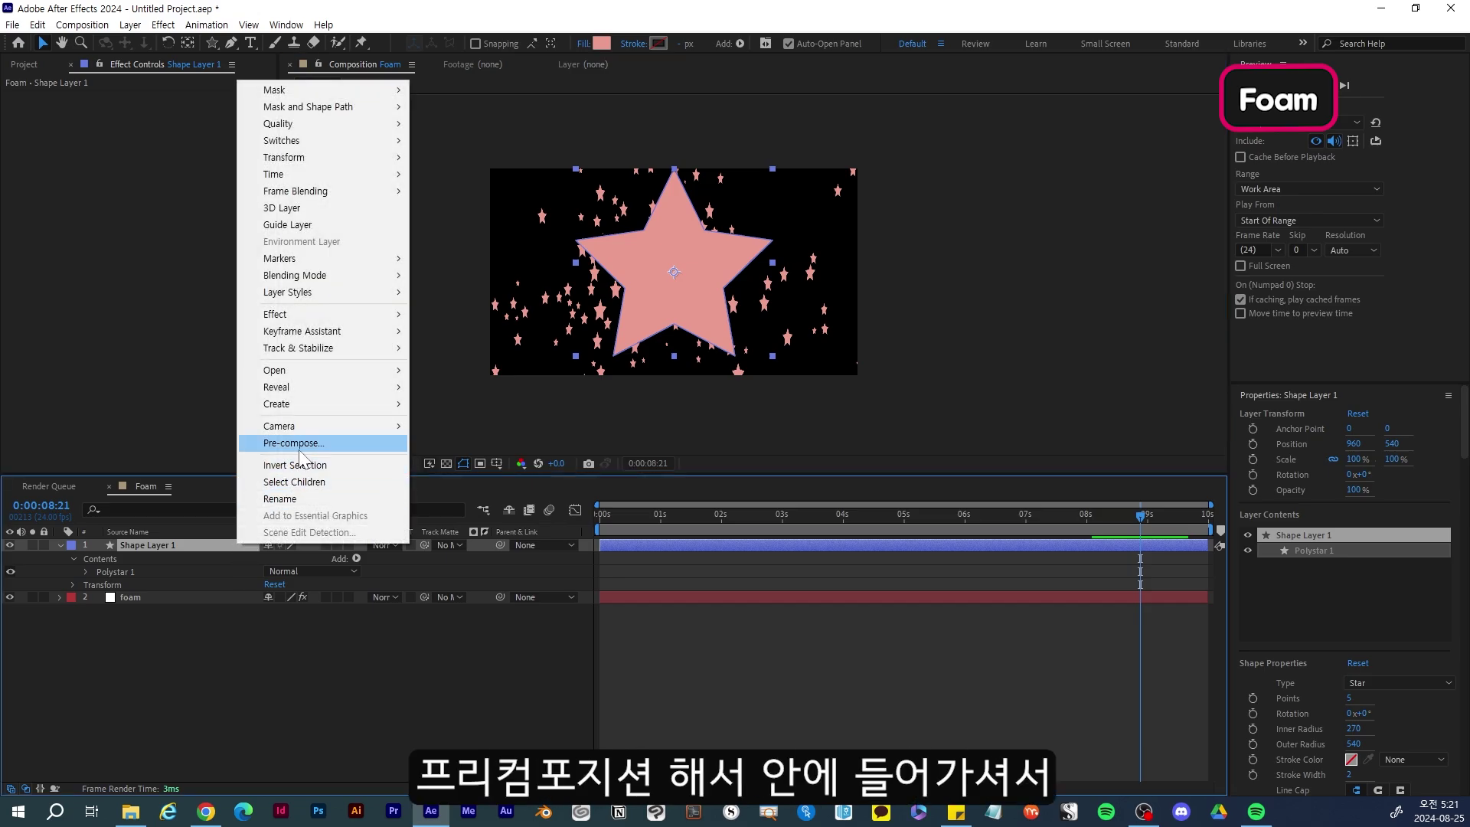
pyautogui.click(303, 459)
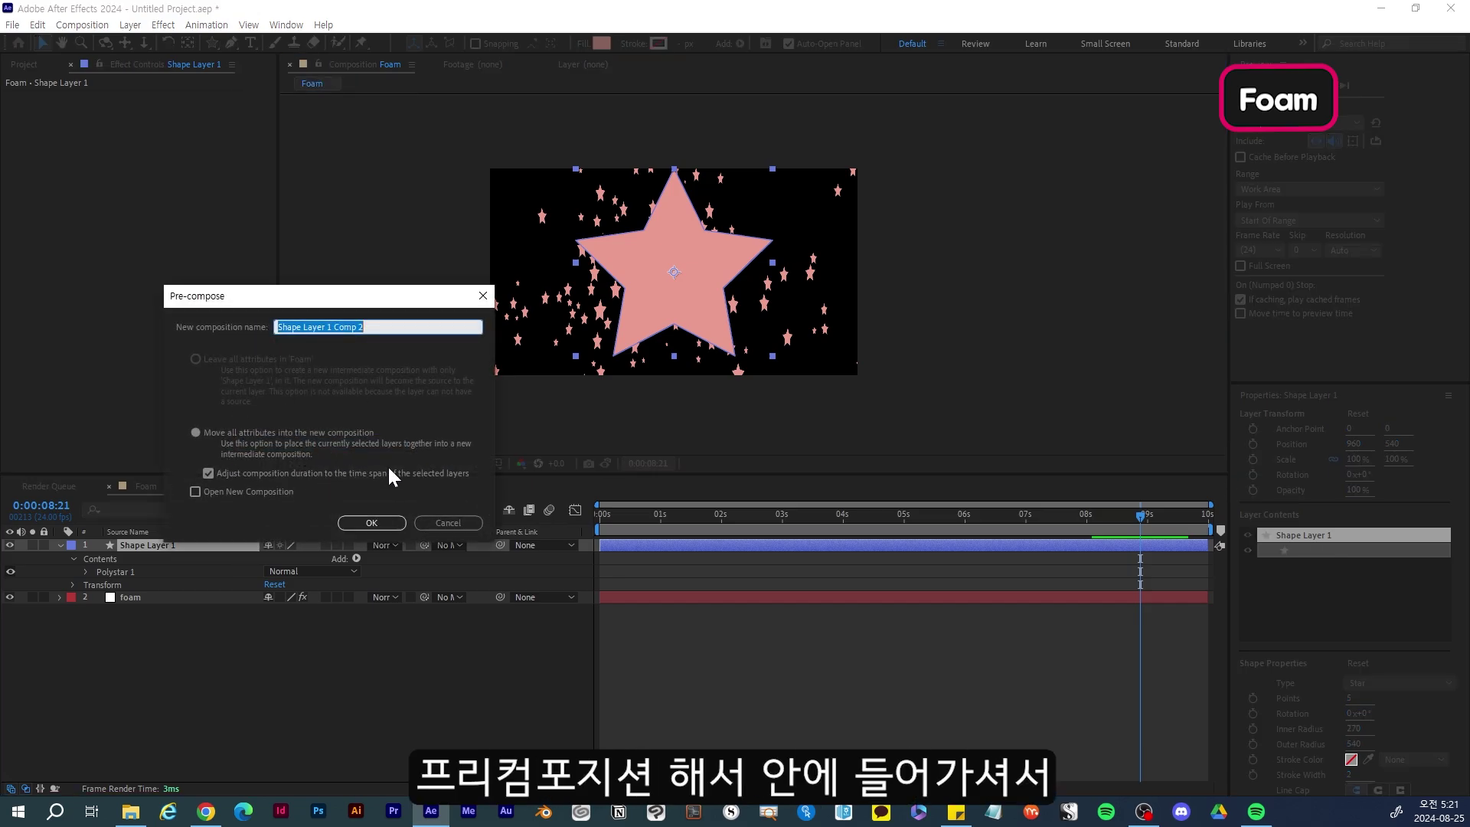
pyautogui.click(372, 520)
pyautogui.doubleClick(233, 542)
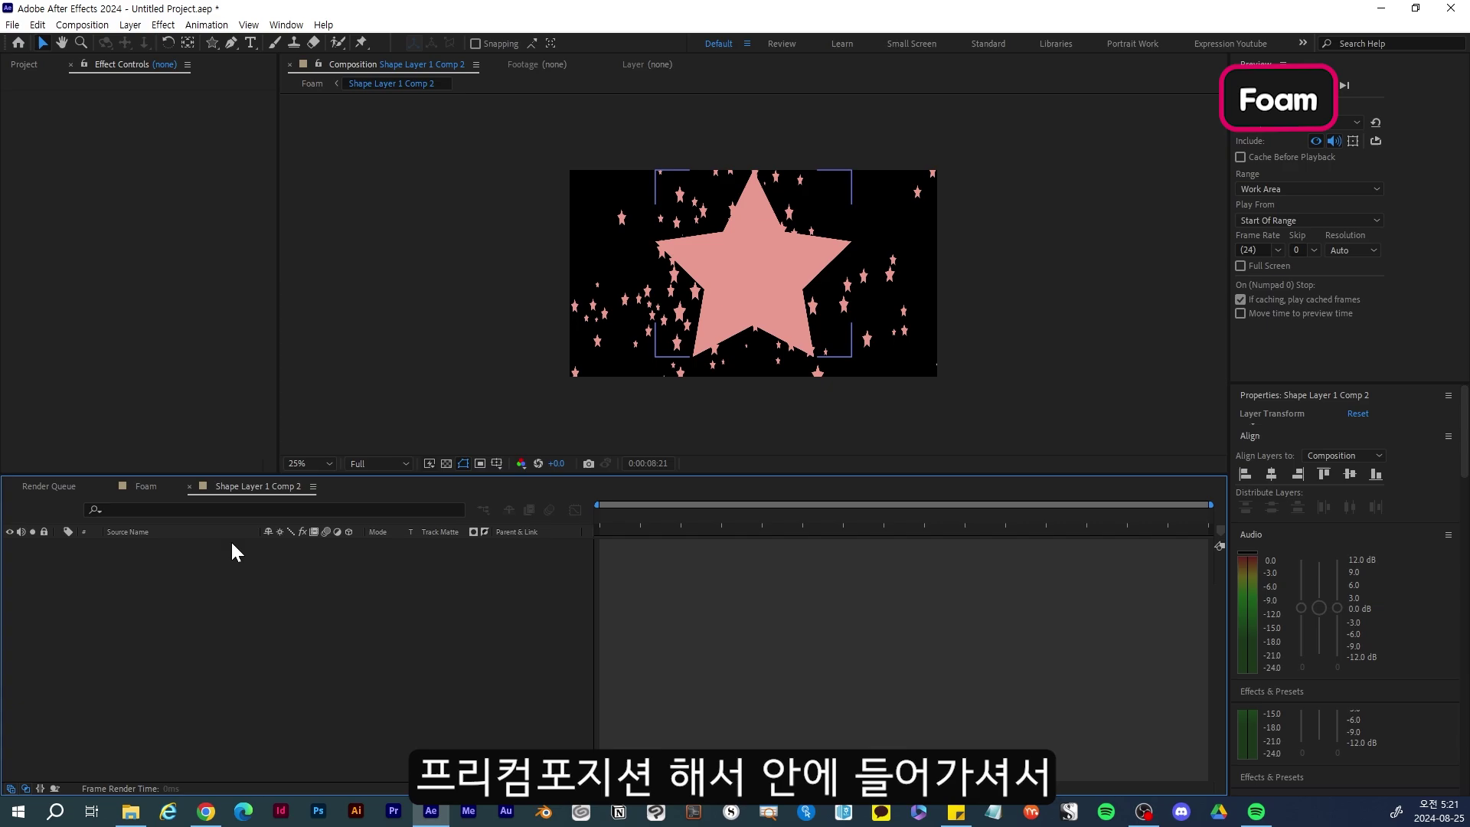
# - Set the star composition's width to 1080 px
pyautogui.hotkey('ctrl', 'k')
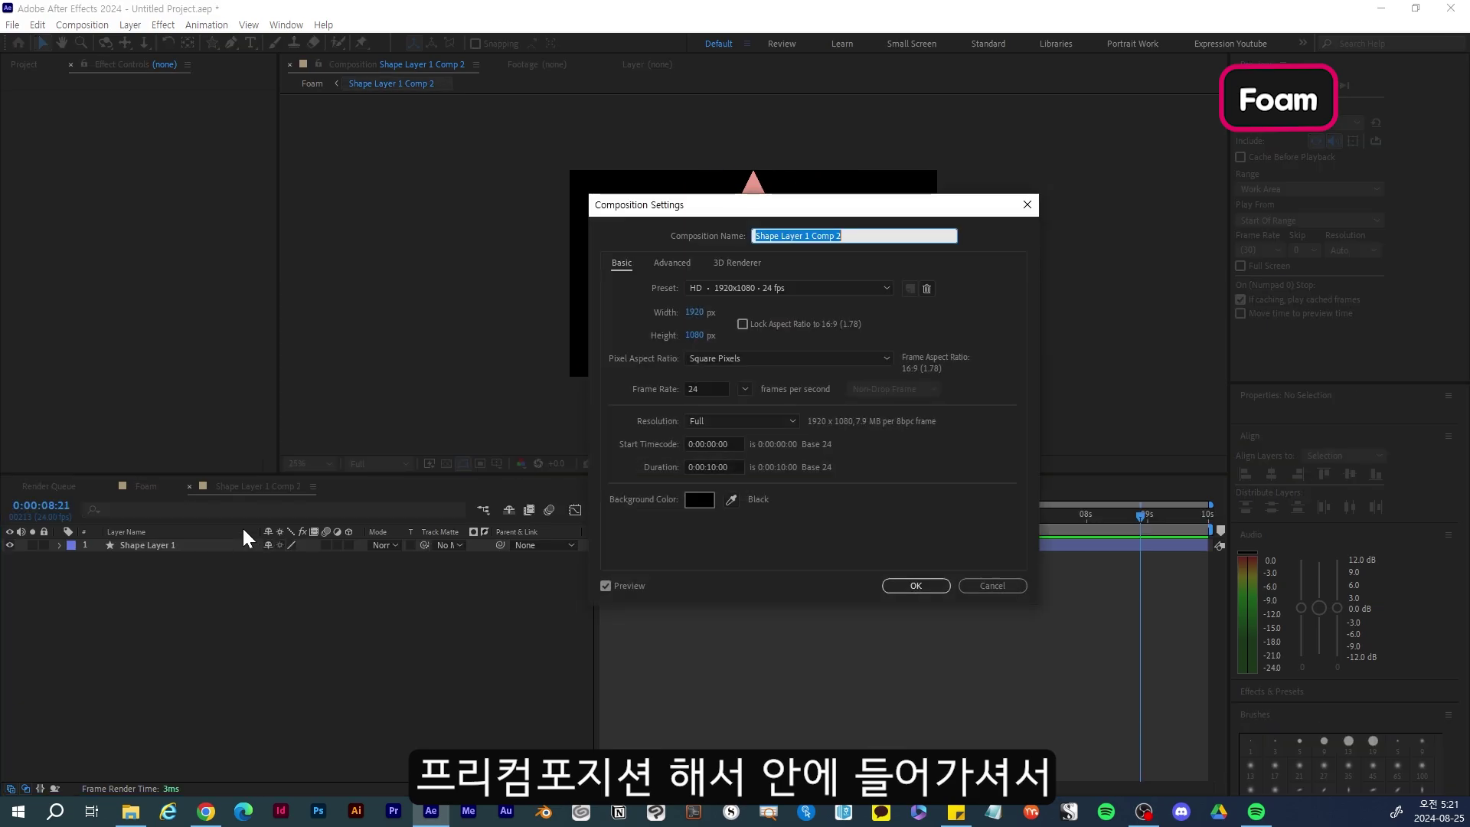
pyautogui.click(695, 310)
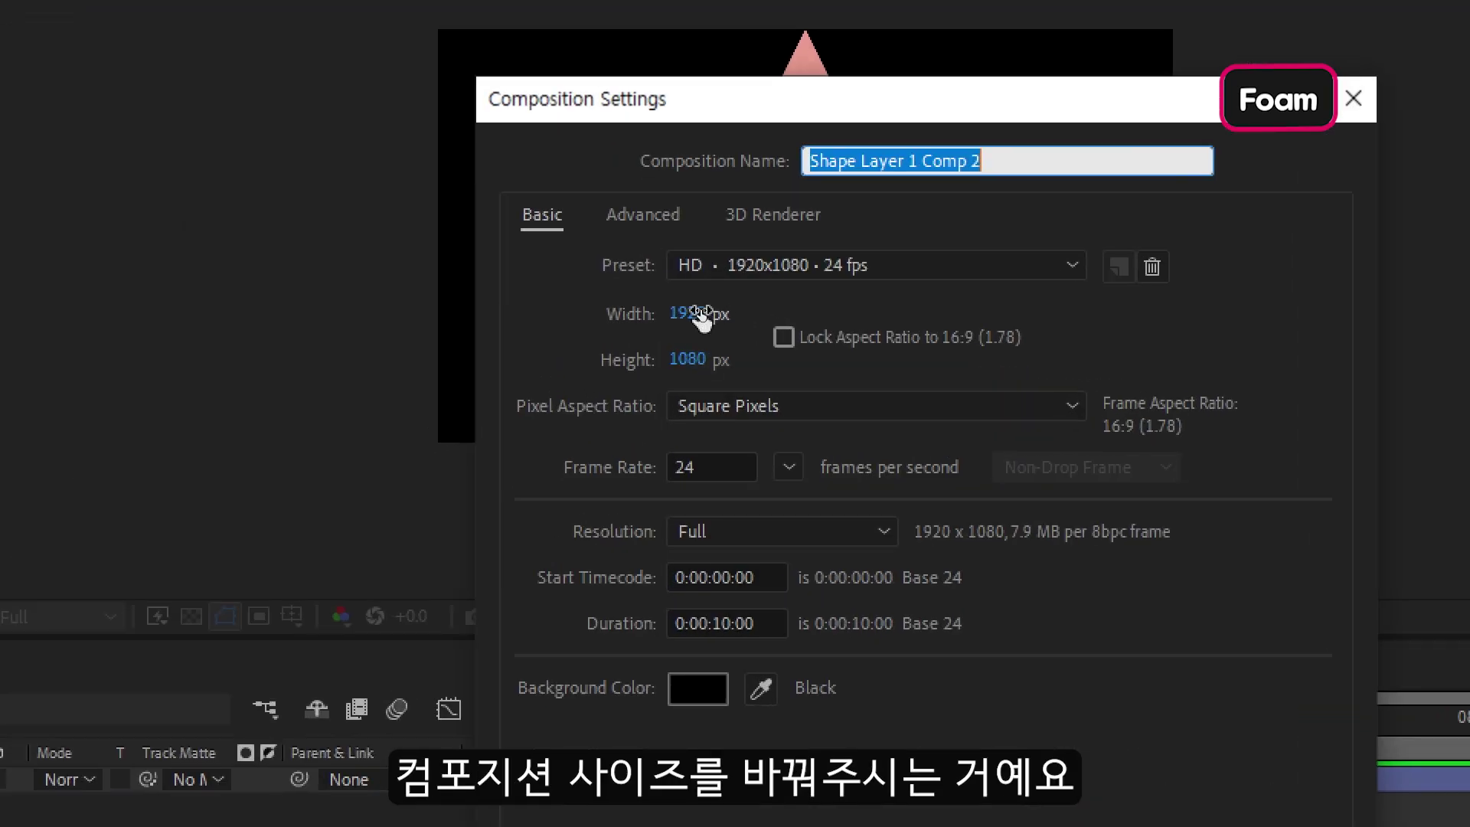
pyautogui.write('1080')
pyautogui.press('Return')
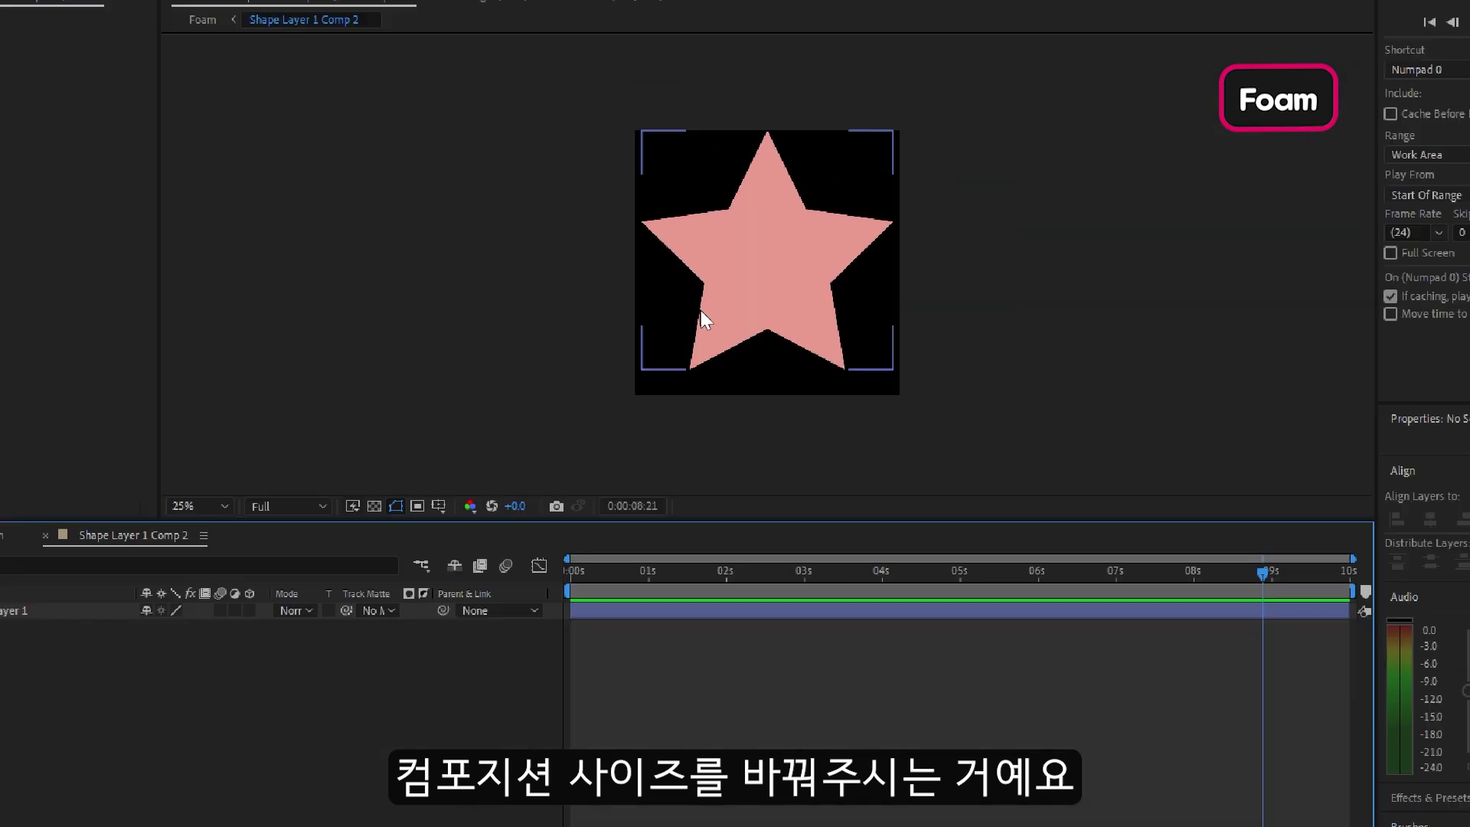
# - Return to the Foam composition, hide the Shape Layer 1 Comp 2 layer, and select the foam layer
pyautogui.press('Tab')
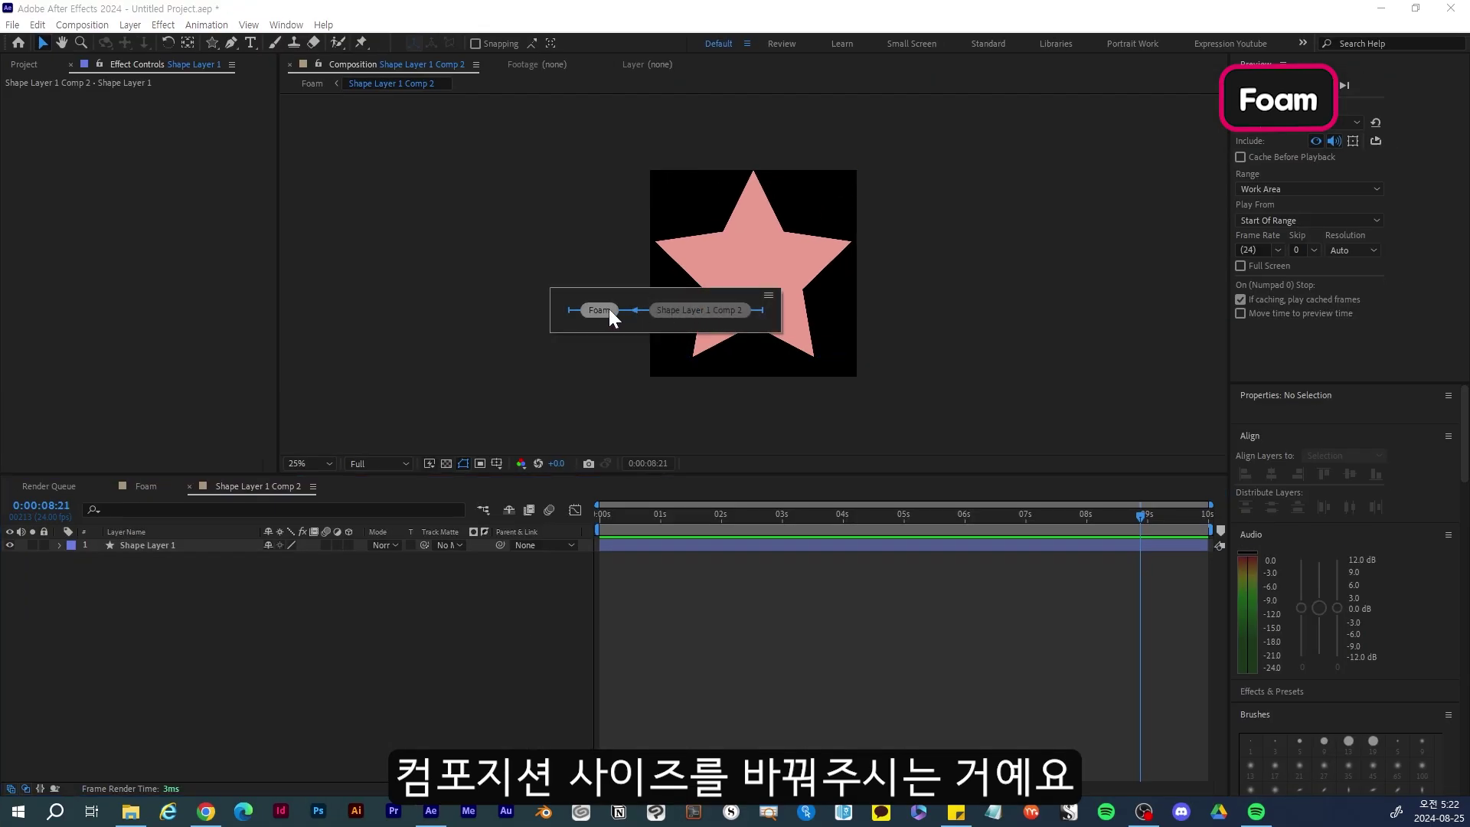
pyautogui.click(577, 305)
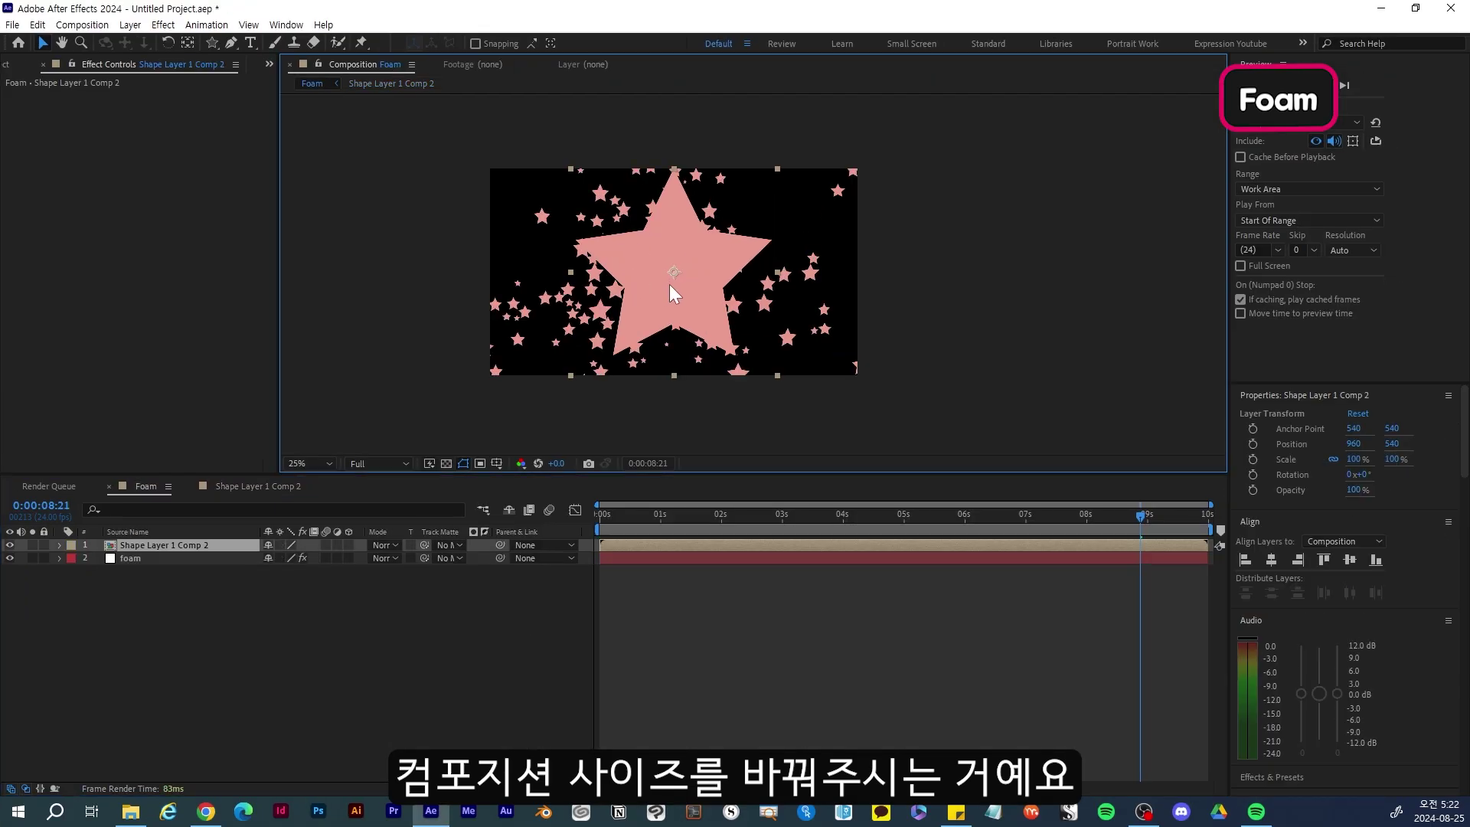
pyautogui.click(11, 544)
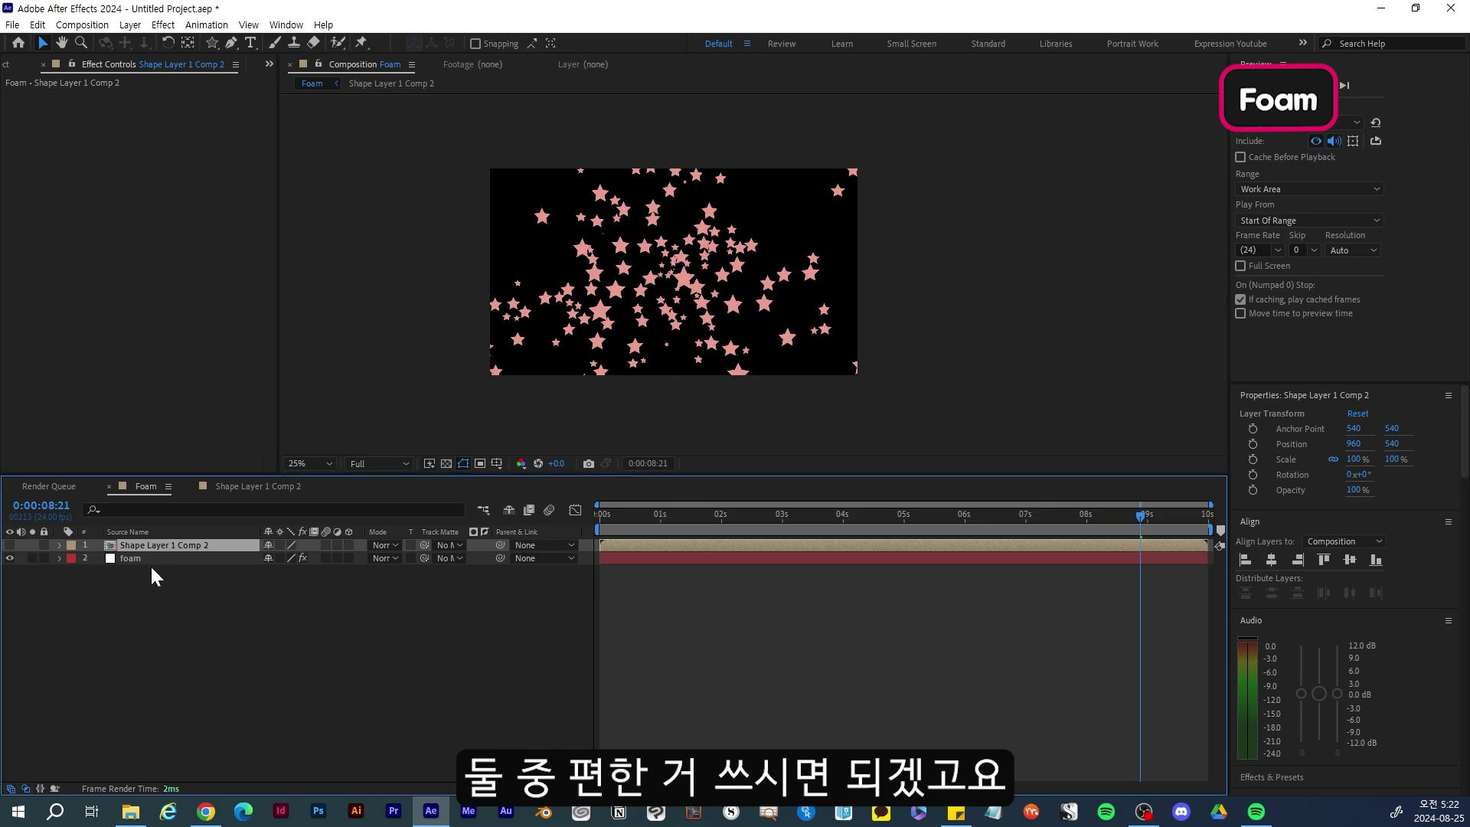
pyautogui.click(153, 558)
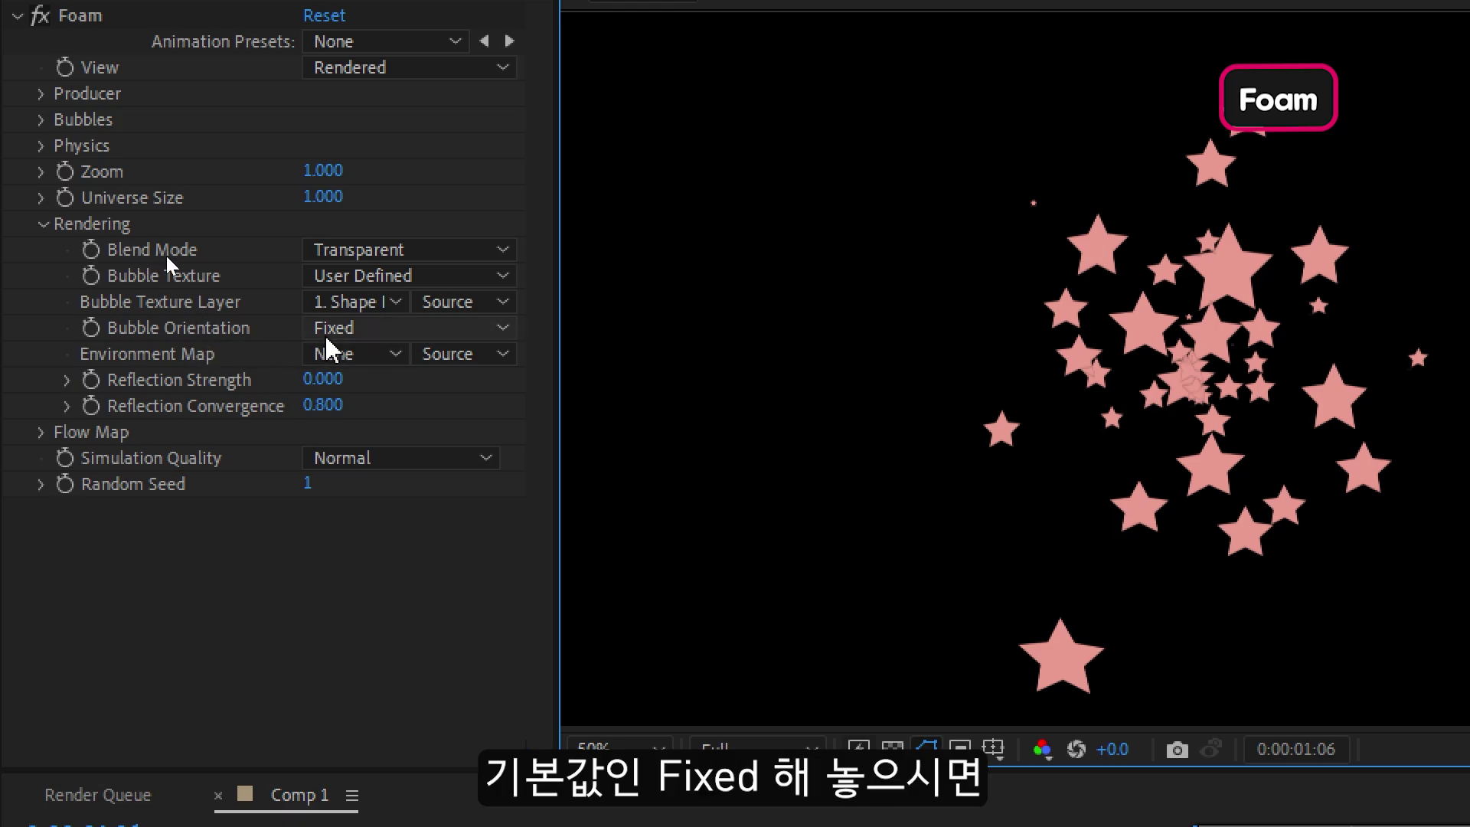
# - Preview the stars with Fixed orientation, try Physical Orientation, and set the Bubble Orientation to Bubble Velocity
pyautogui.press('space')
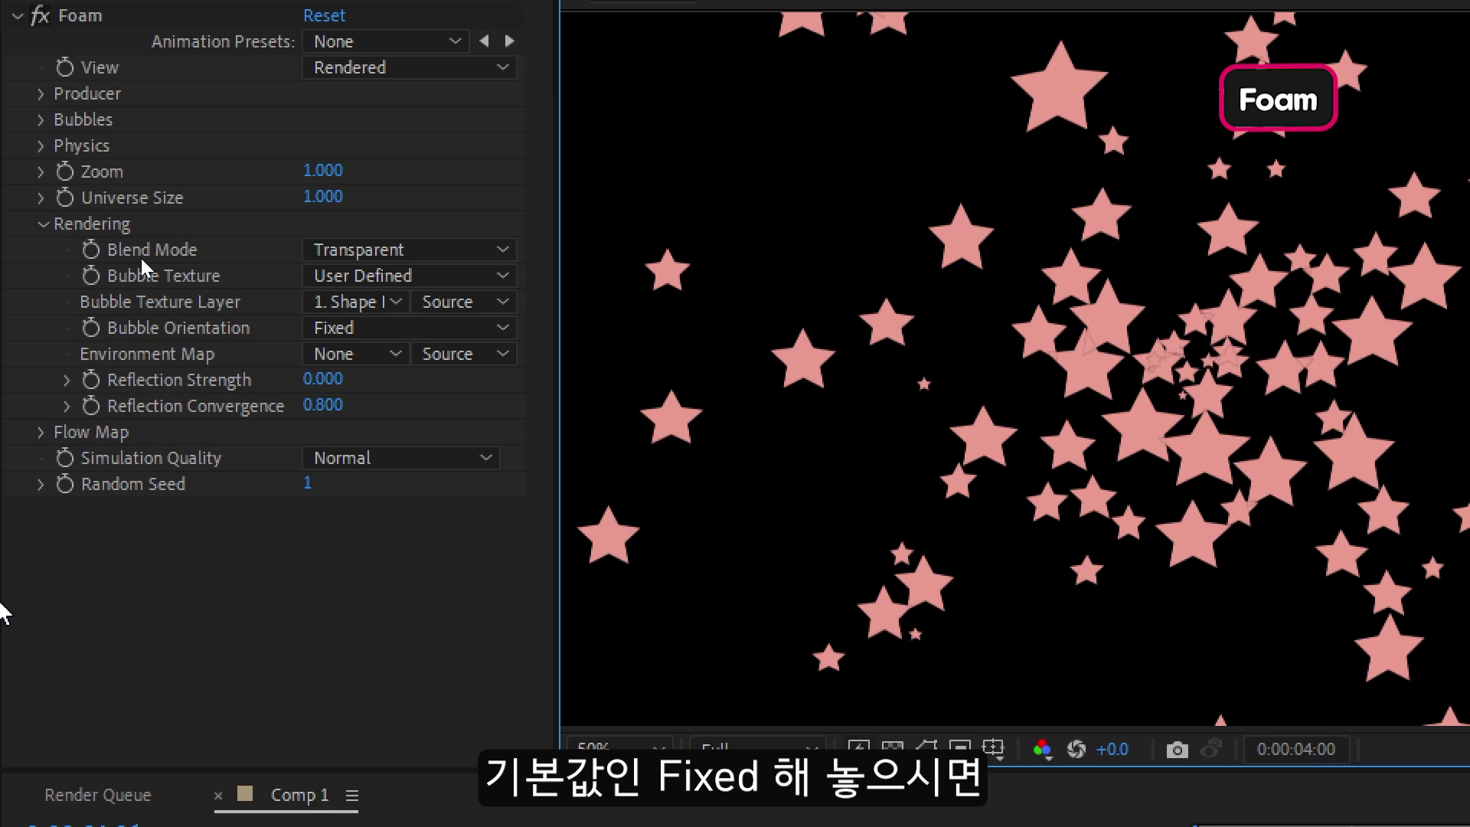
pyautogui.click(371, 330)
pyautogui.click(392, 406)
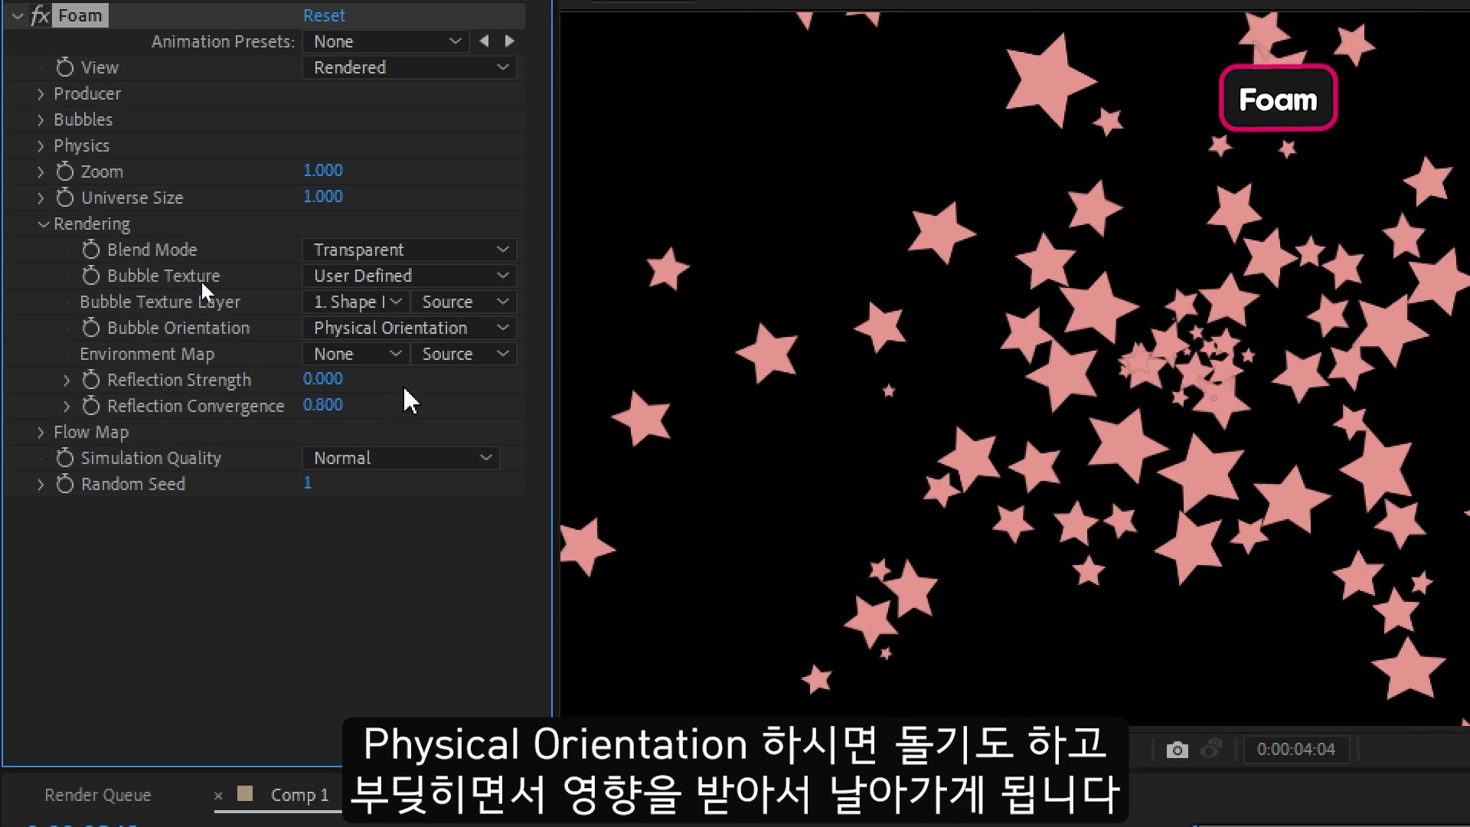
pyautogui.click(400, 329)
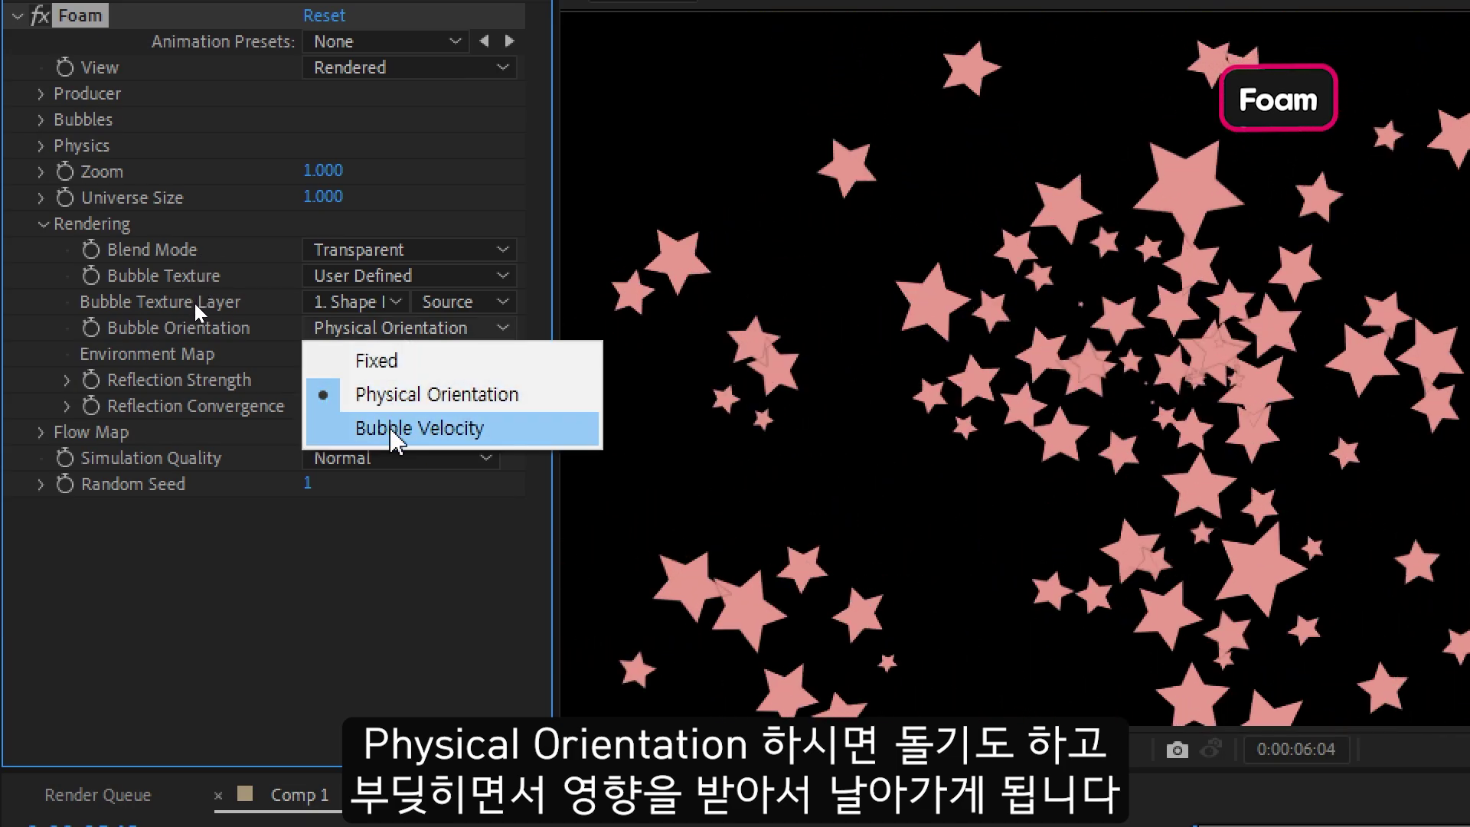
pyautogui.click(396, 429)
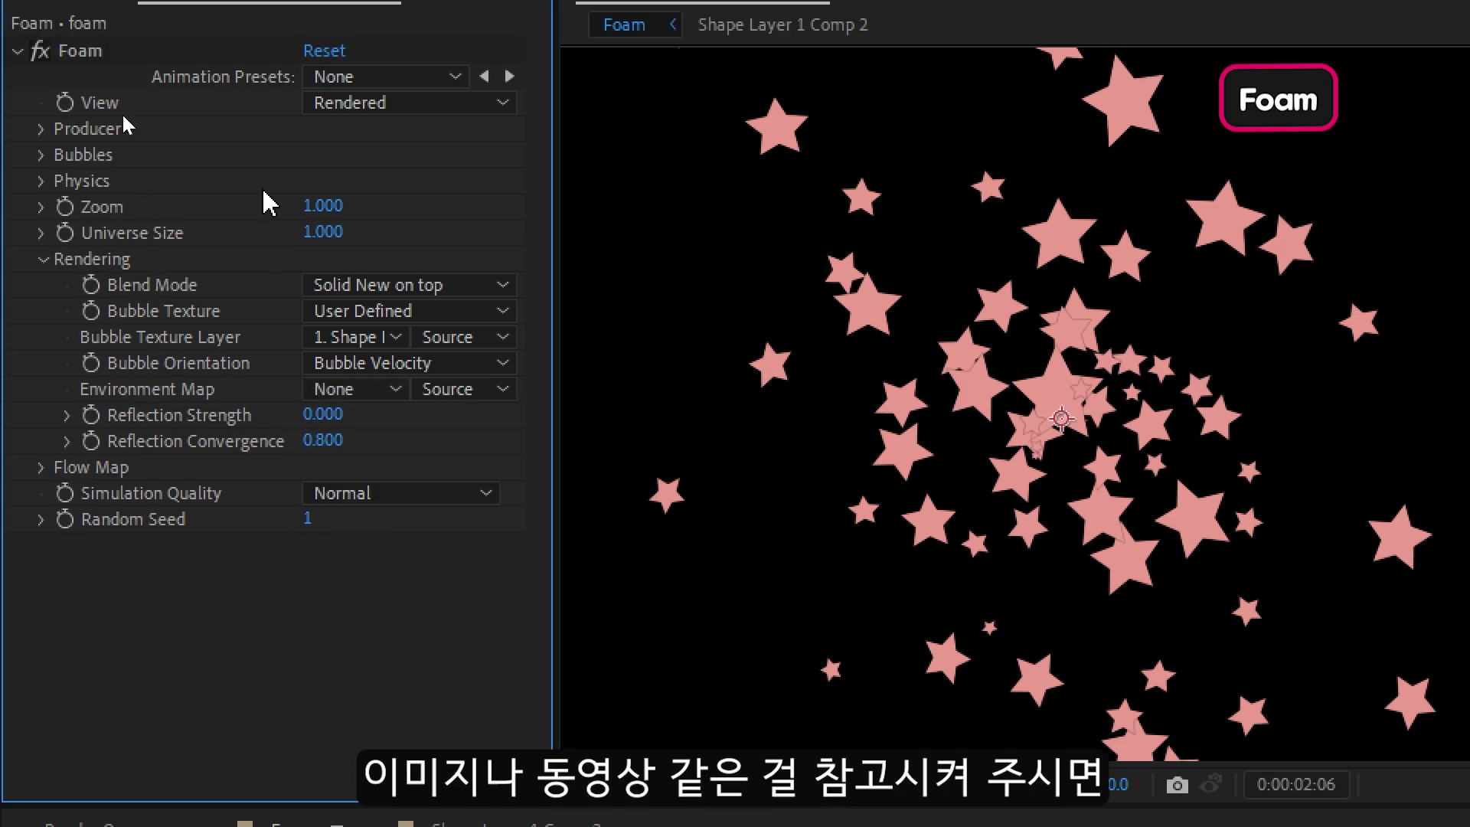
# - Add the 2023_충장로_1.mp4 footage to the Foam composition beneath the foam layer
pyautogui.scroll(1, 219, 122)
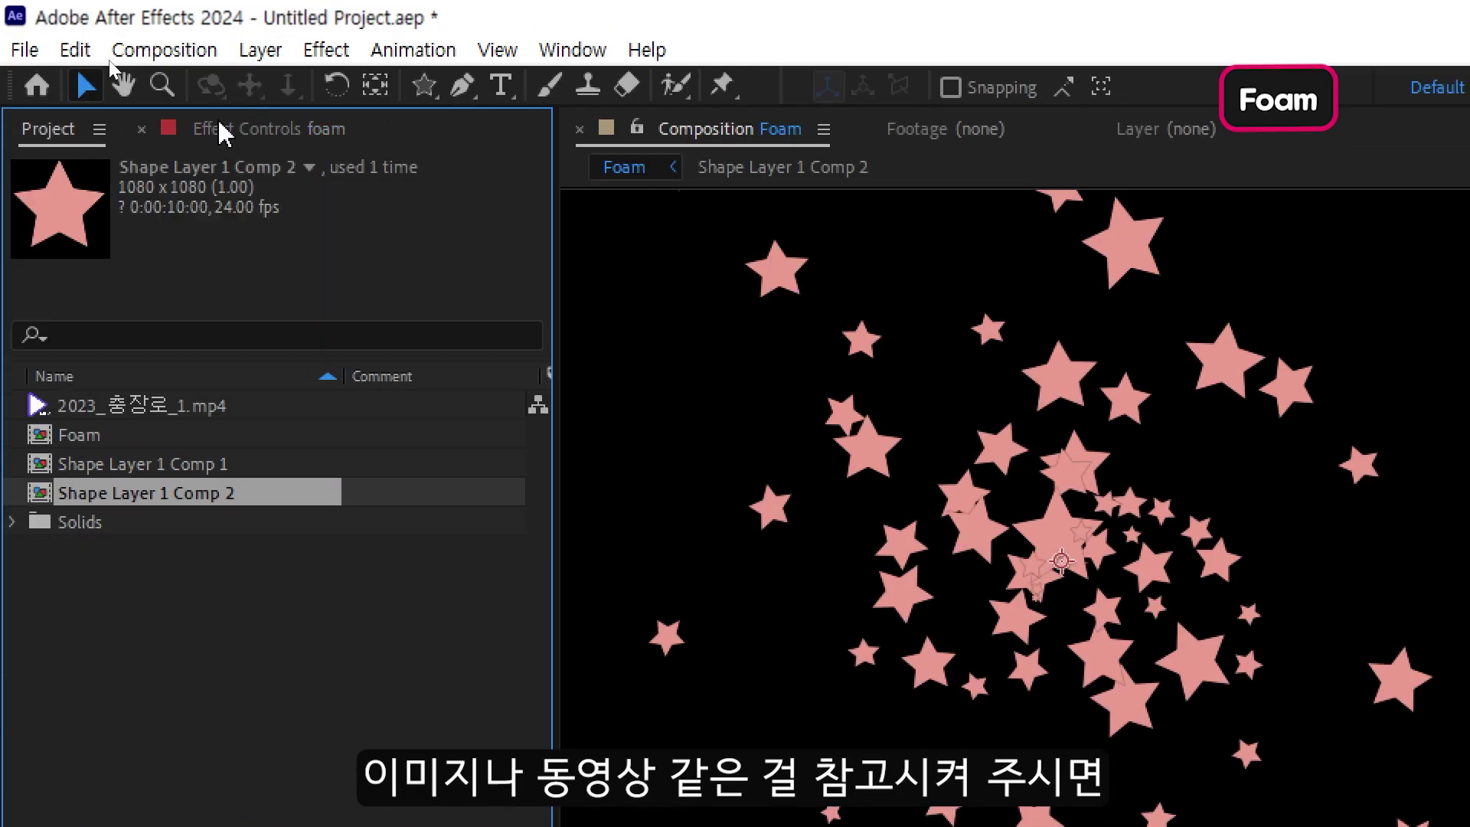
pyautogui.click(173, 406)
pyautogui.moveTo(200, 409); pyautogui.dragTo(140, 635)
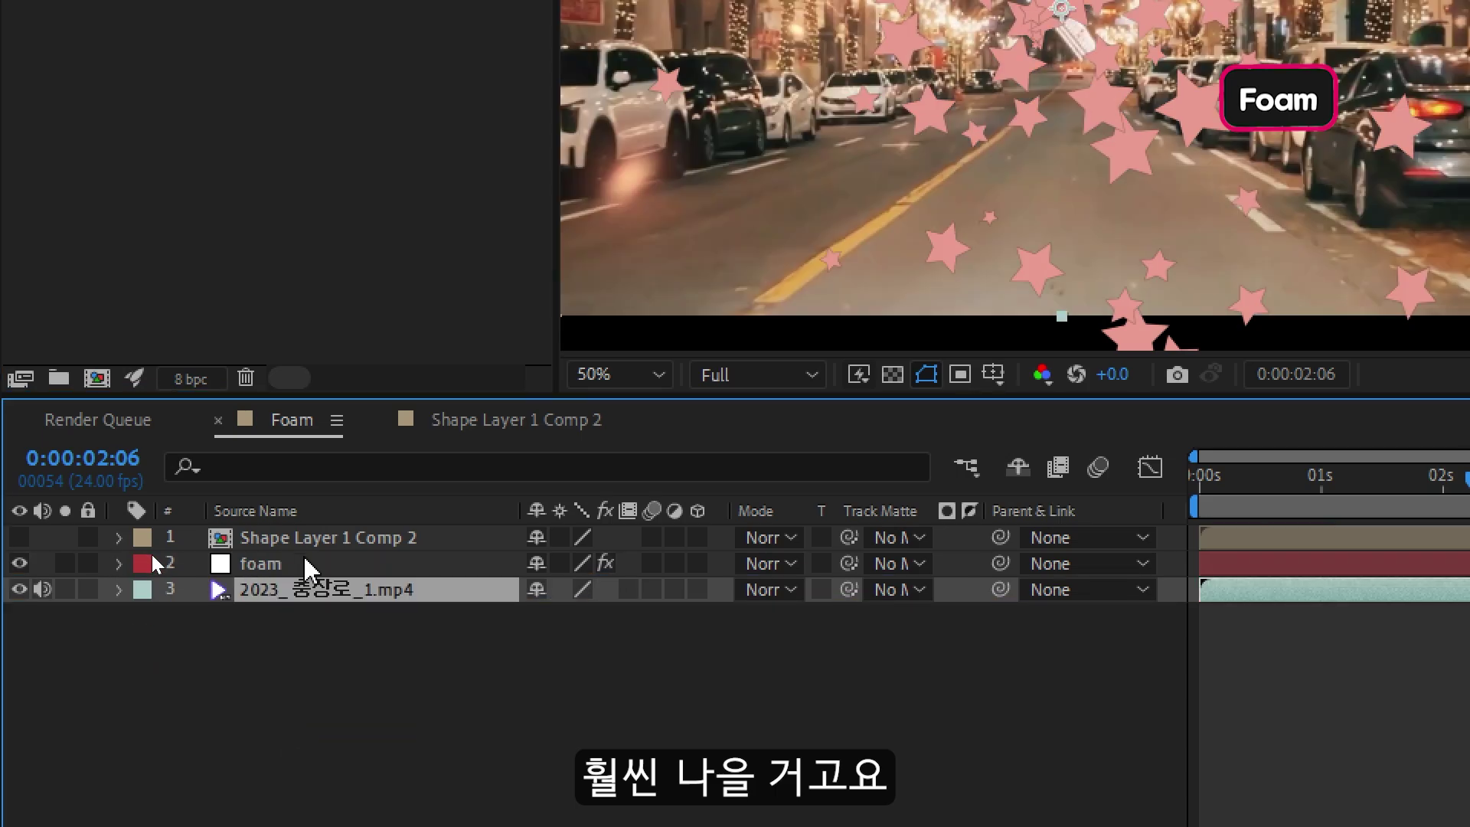
# - Set the foam effect's Environment Map to the 2023_충장로_1.mp4 layer and raise the Reflection Strength to 0.740
pyautogui.click(306, 566)
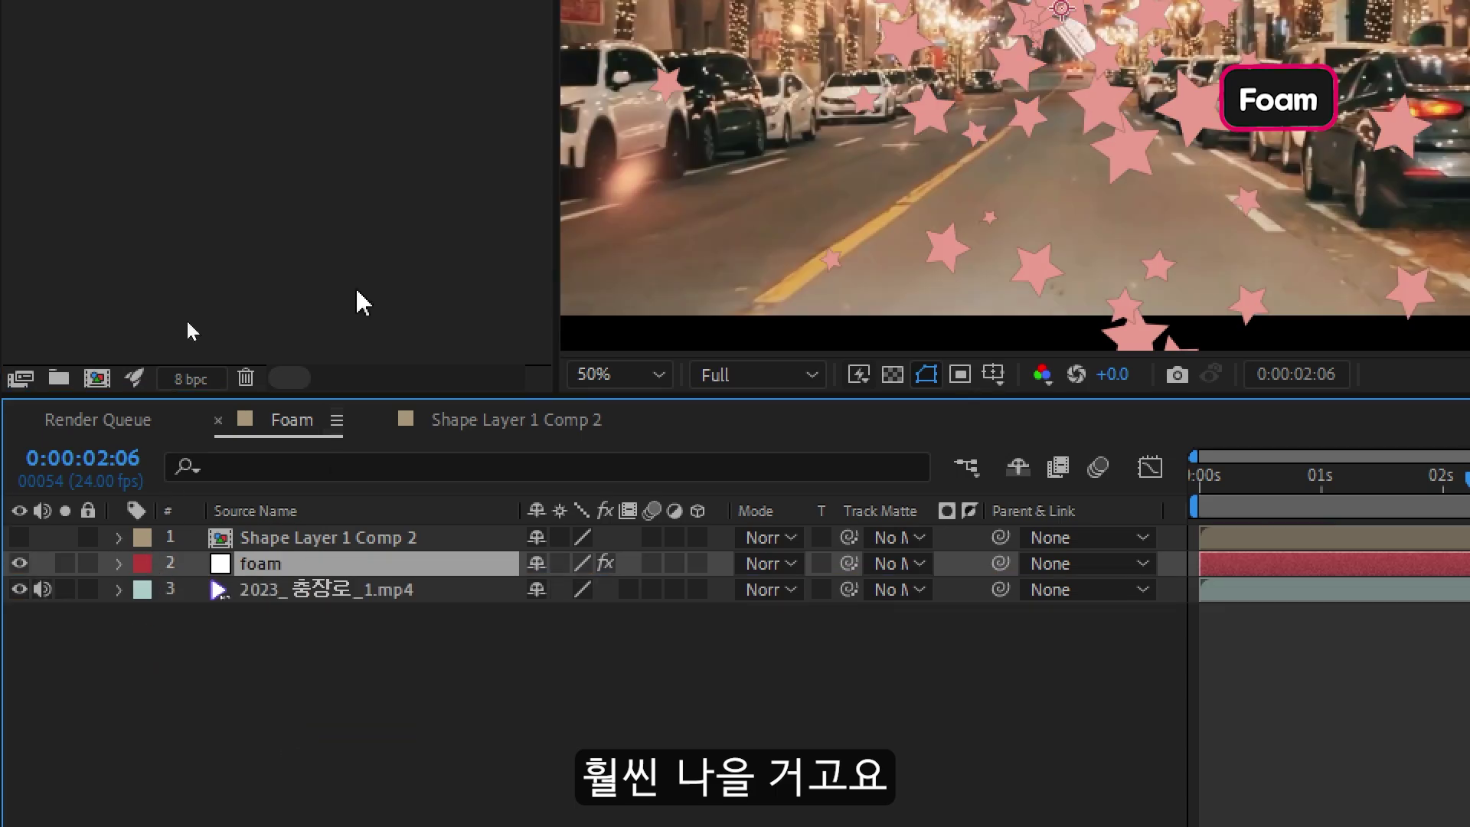
pyautogui.click(316, 132)
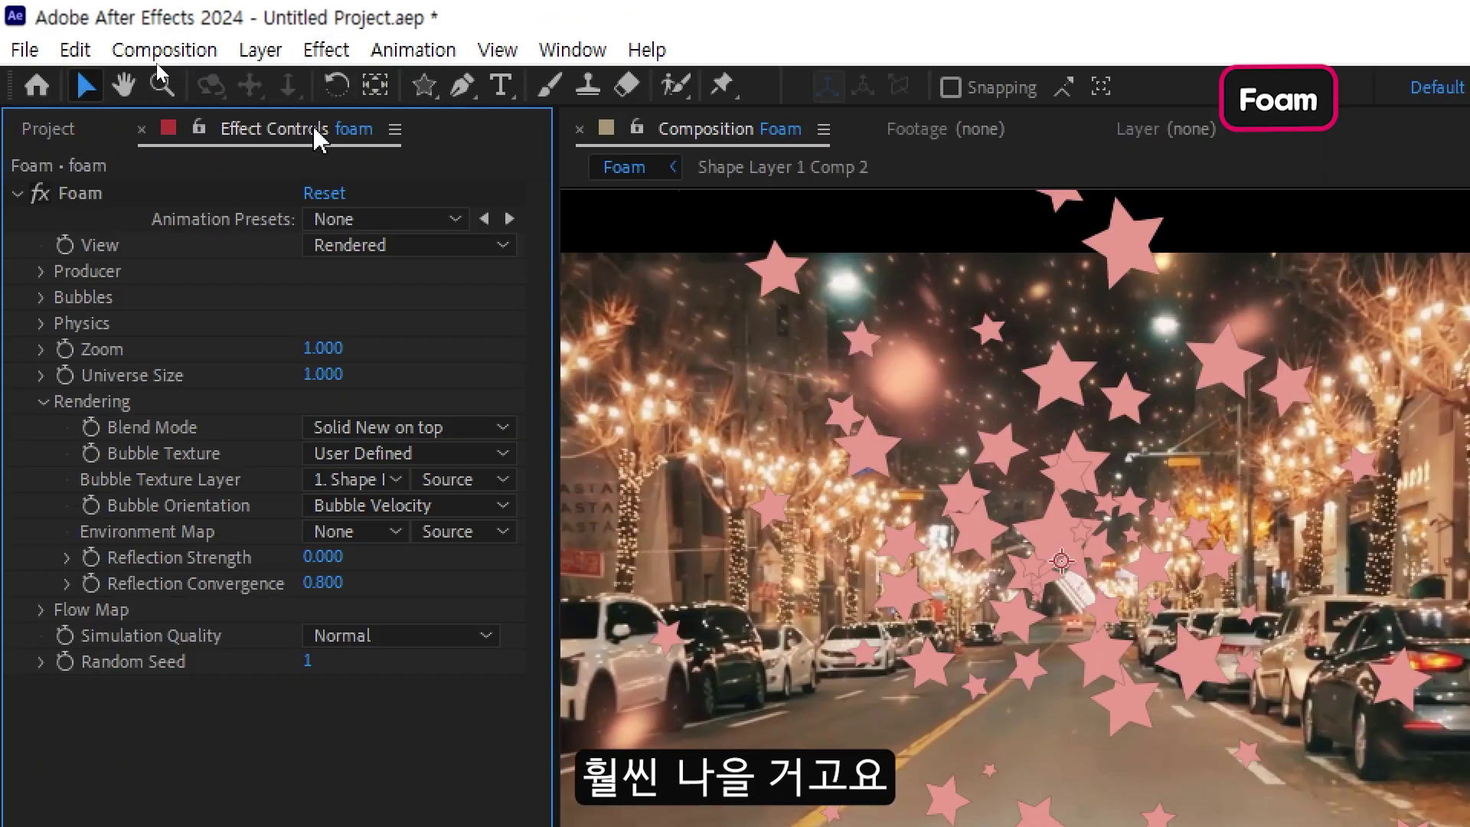
pyautogui.click(394, 531)
pyautogui.click(406, 676)
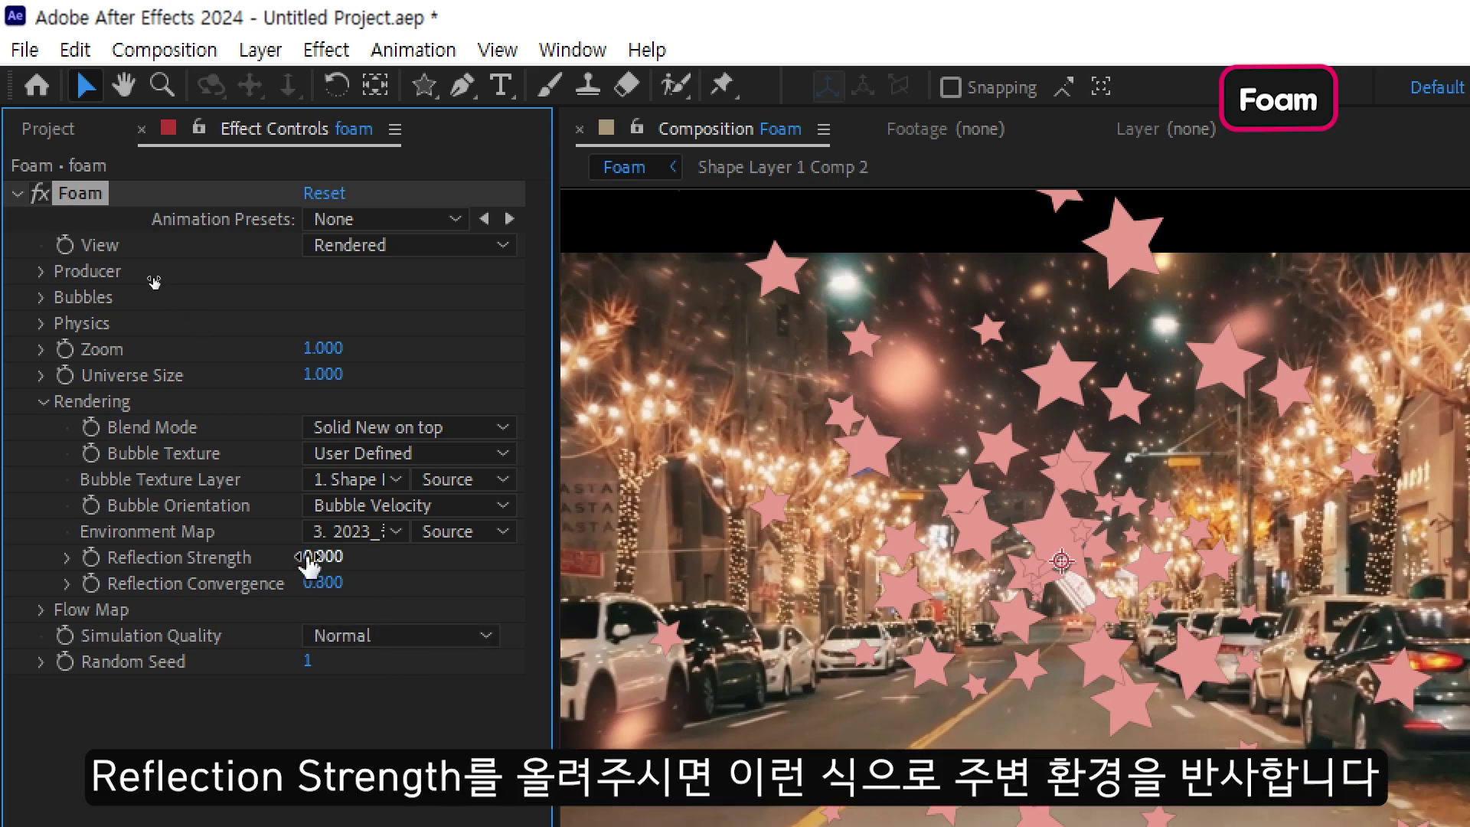
pyautogui.moveTo(310, 565); pyautogui.dragTo(501, 570)
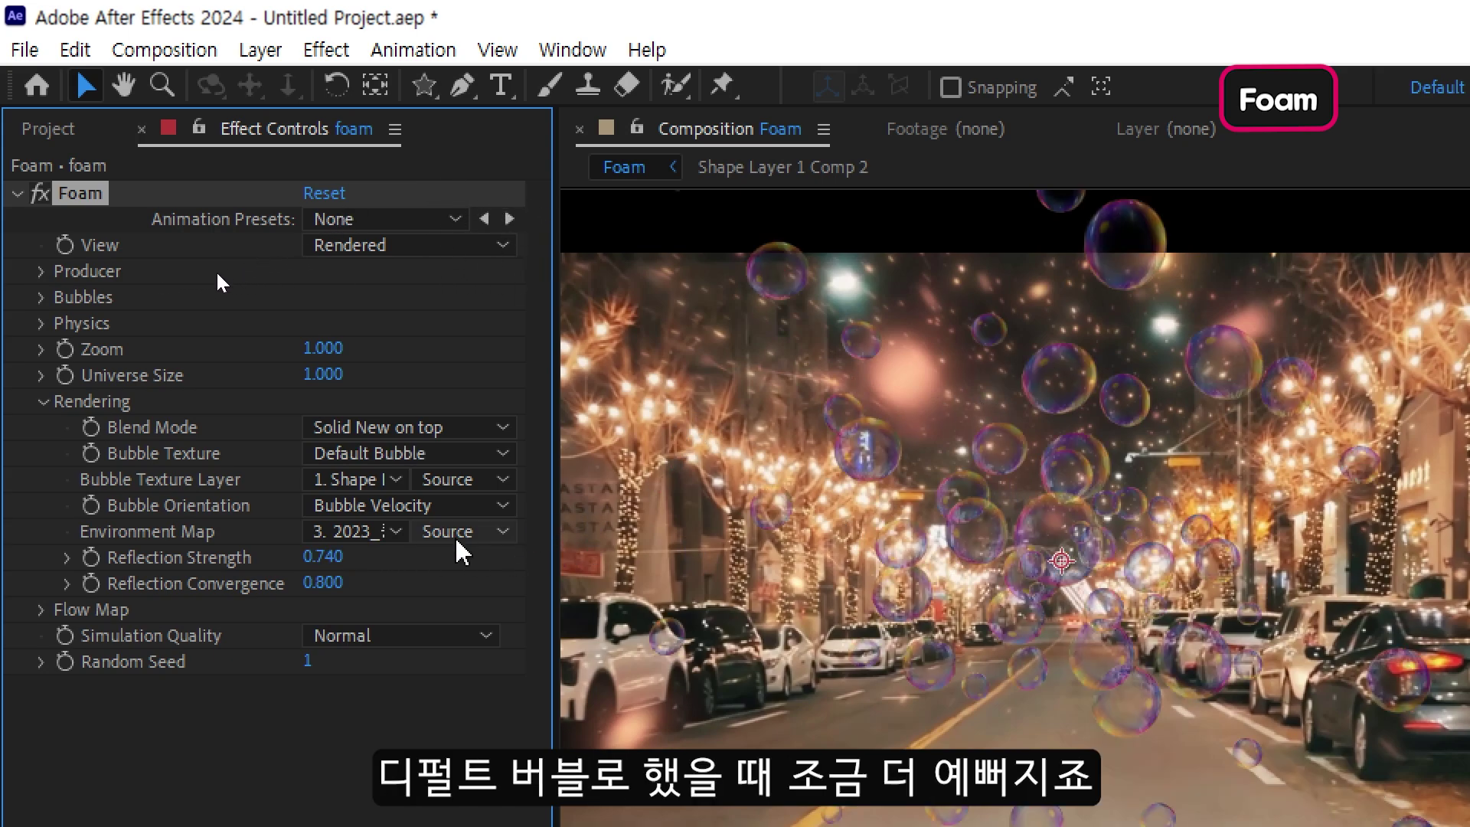
# - Raise the foam effect's Reflection Strength to 1.000 and vary the Reflection Convergence, trying 1.000 and lower values
pyautogui.moveTo(325, 556); pyautogui.dragTo(506, 551)
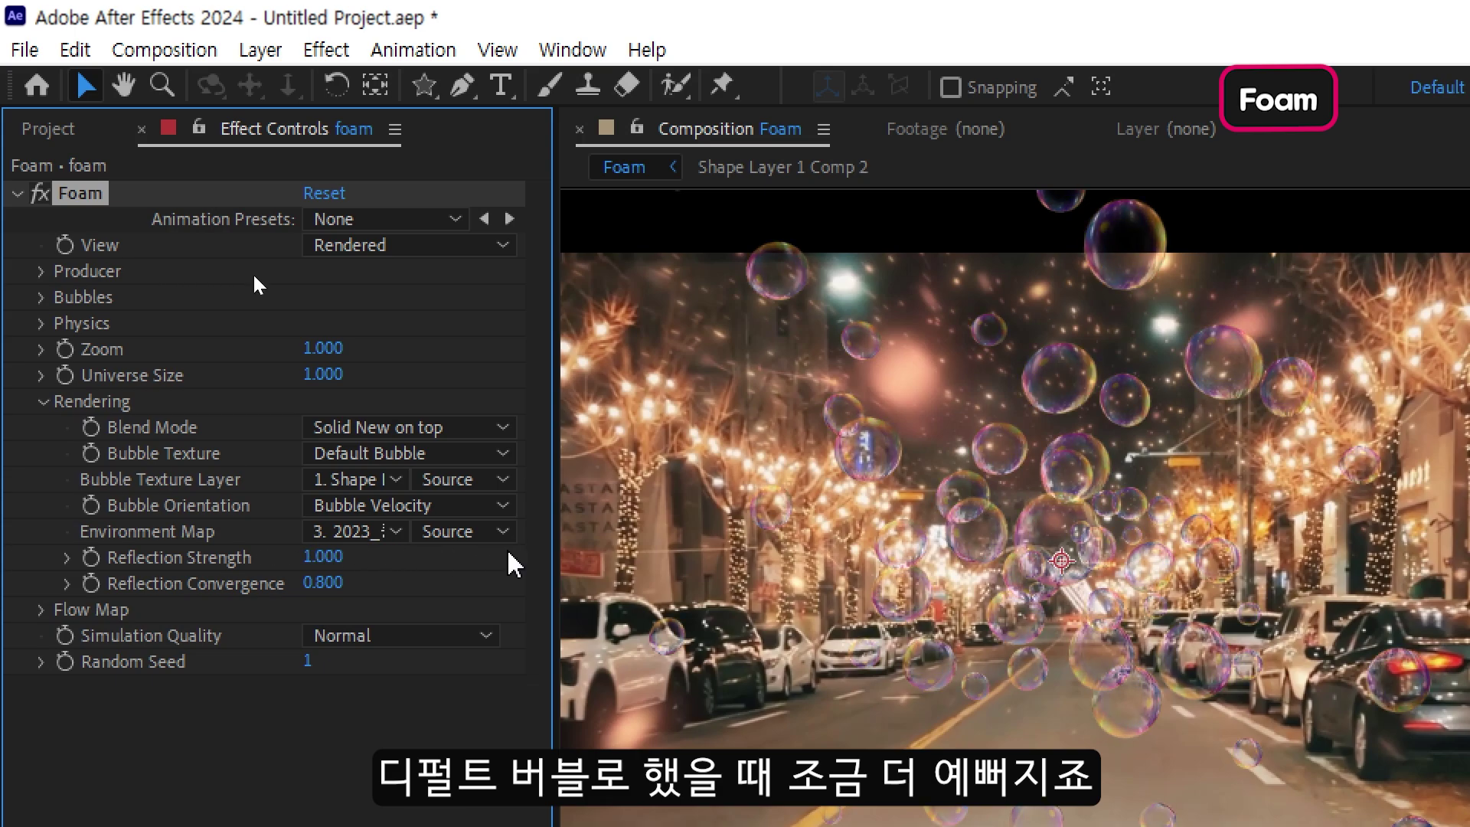
pyautogui.moveTo(330, 583); pyautogui.dragTo(419, 588)
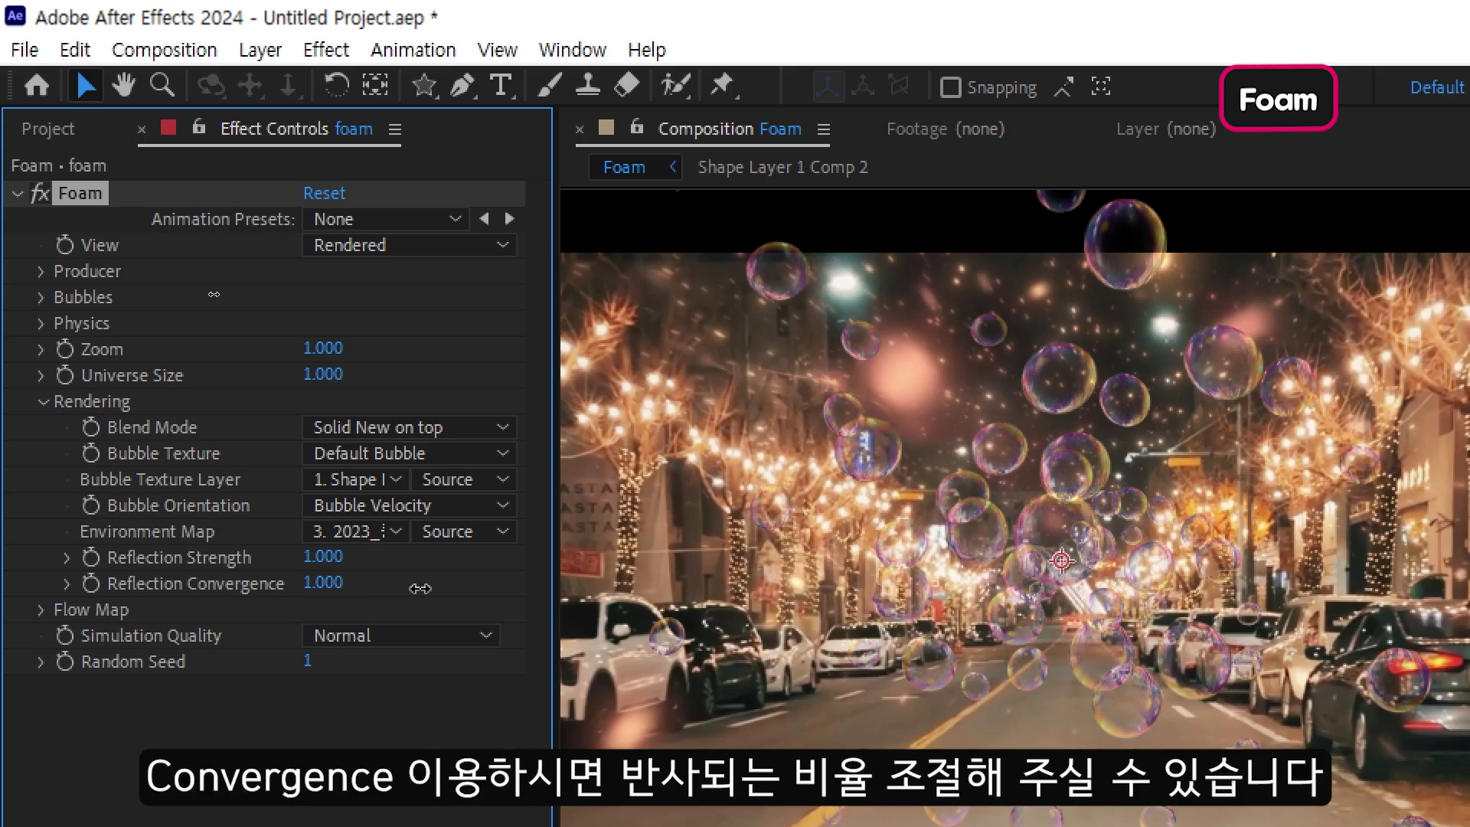
pyautogui.moveTo(535, 581); pyautogui.dragTo(255, 582)
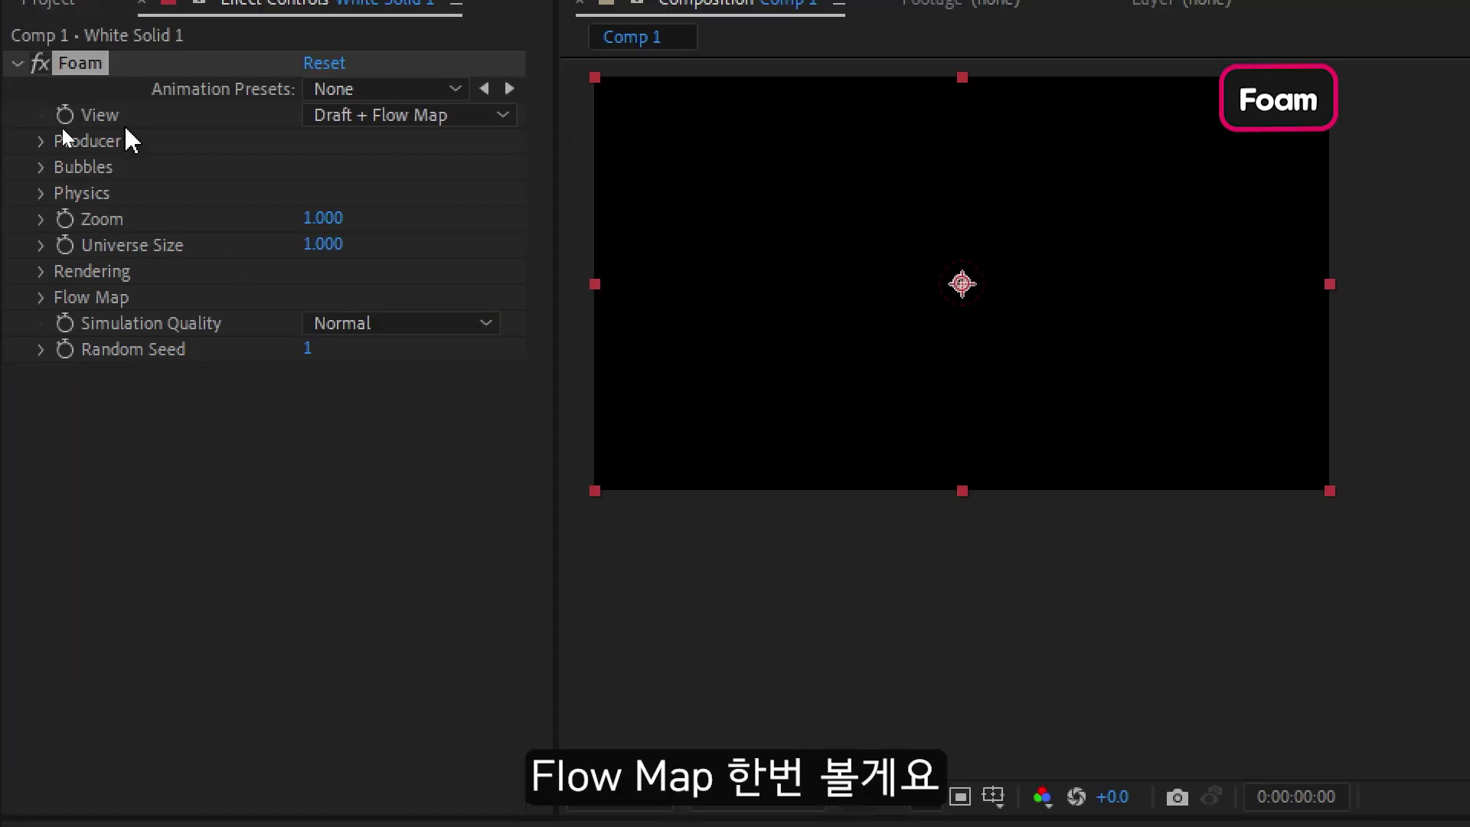
# - Set the Flow Map of White Solid 1's Foam effect in Comp 1 to Shape Layer 1 and preview the bubbles
pyautogui.click(43, 299)
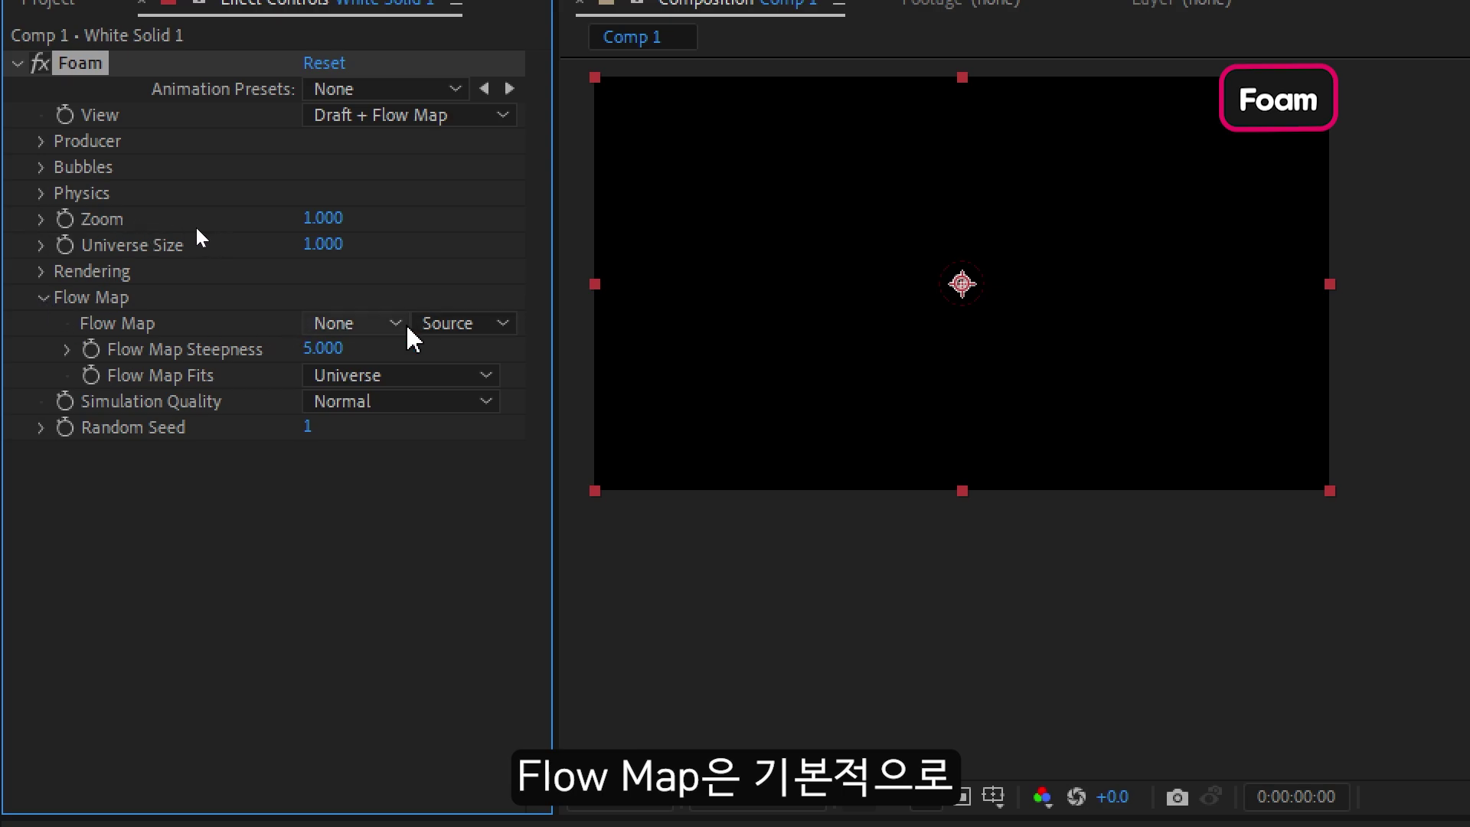
pyautogui.click(365, 324)
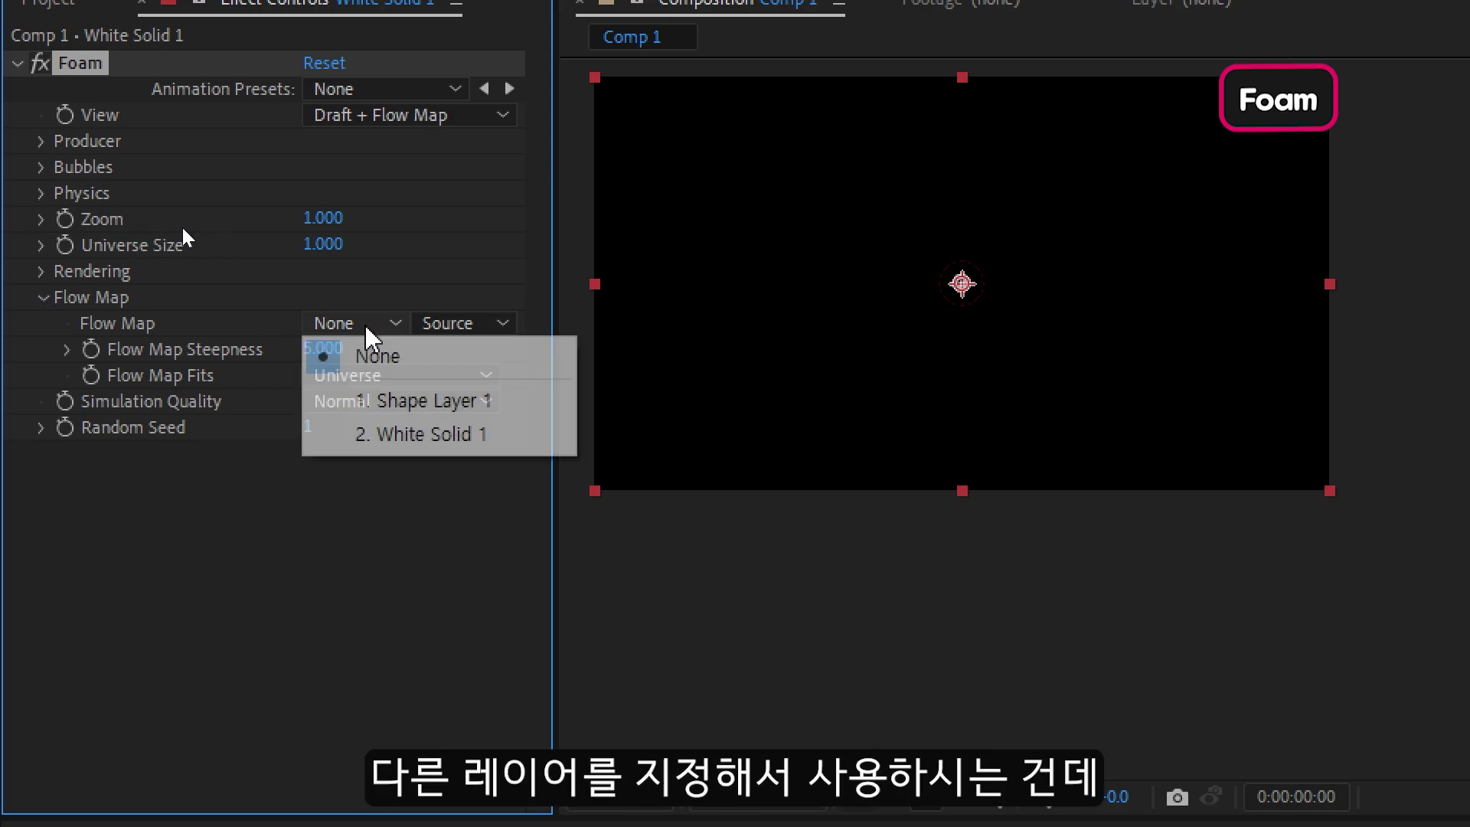
pyautogui.click(387, 403)
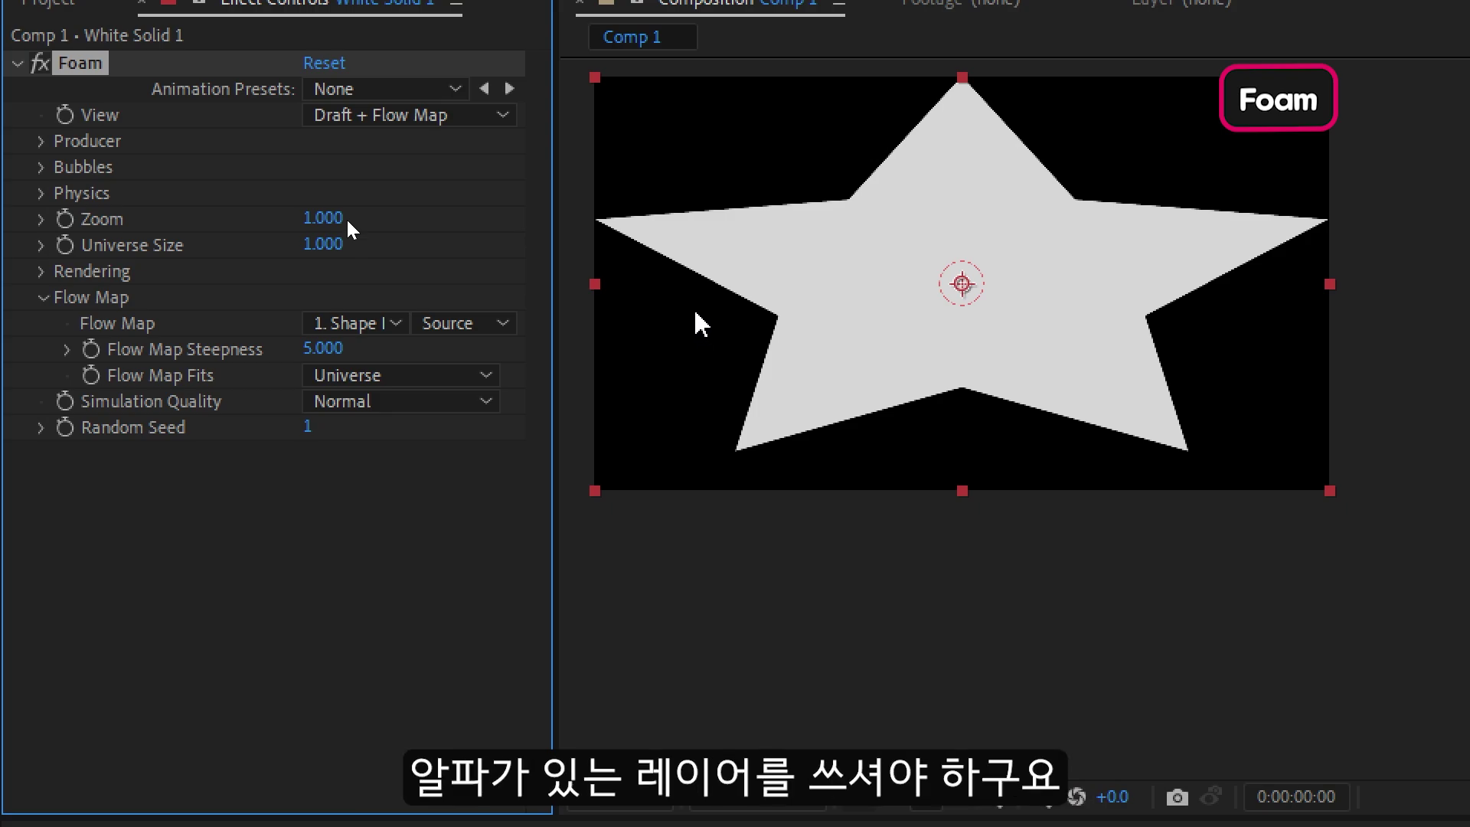
pyautogui.press('space')
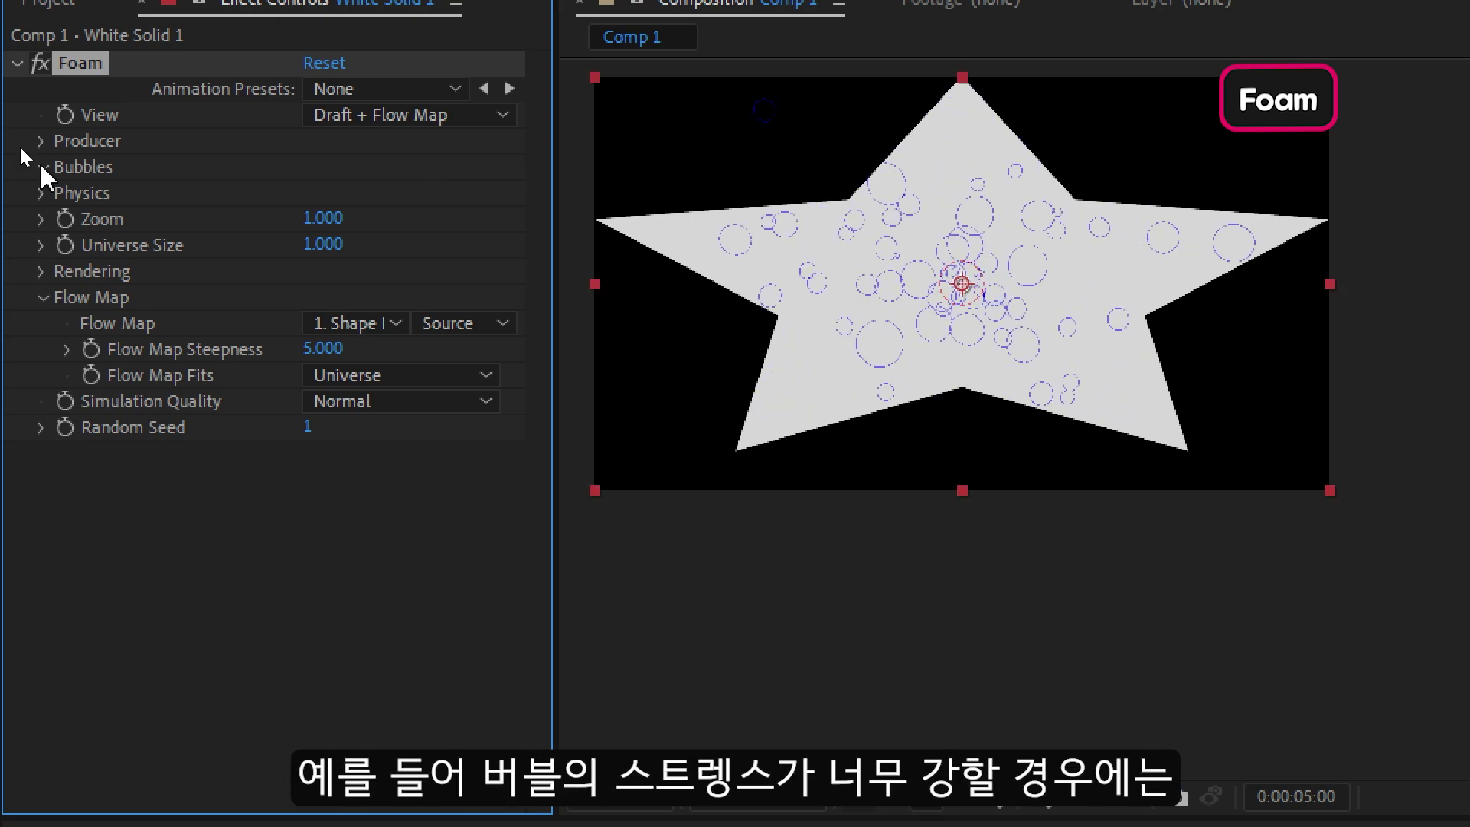
# - Try raising the bubbles' Strength to 100 and preview how they behave at the star's edges
pyautogui.click(42, 168)
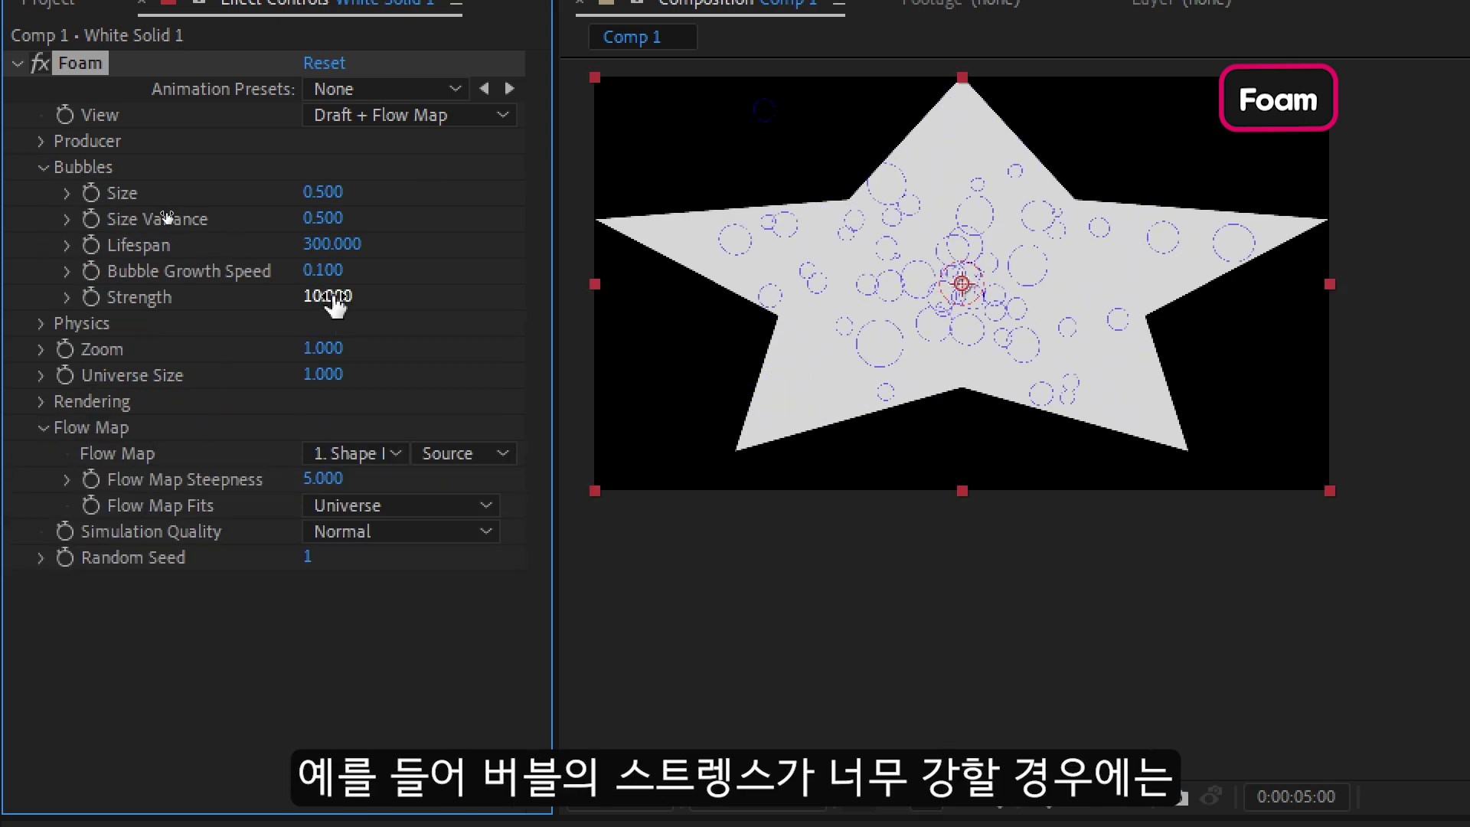
pyautogui.moveTo(335, 304); pyautogui.dragTo(486, 302)
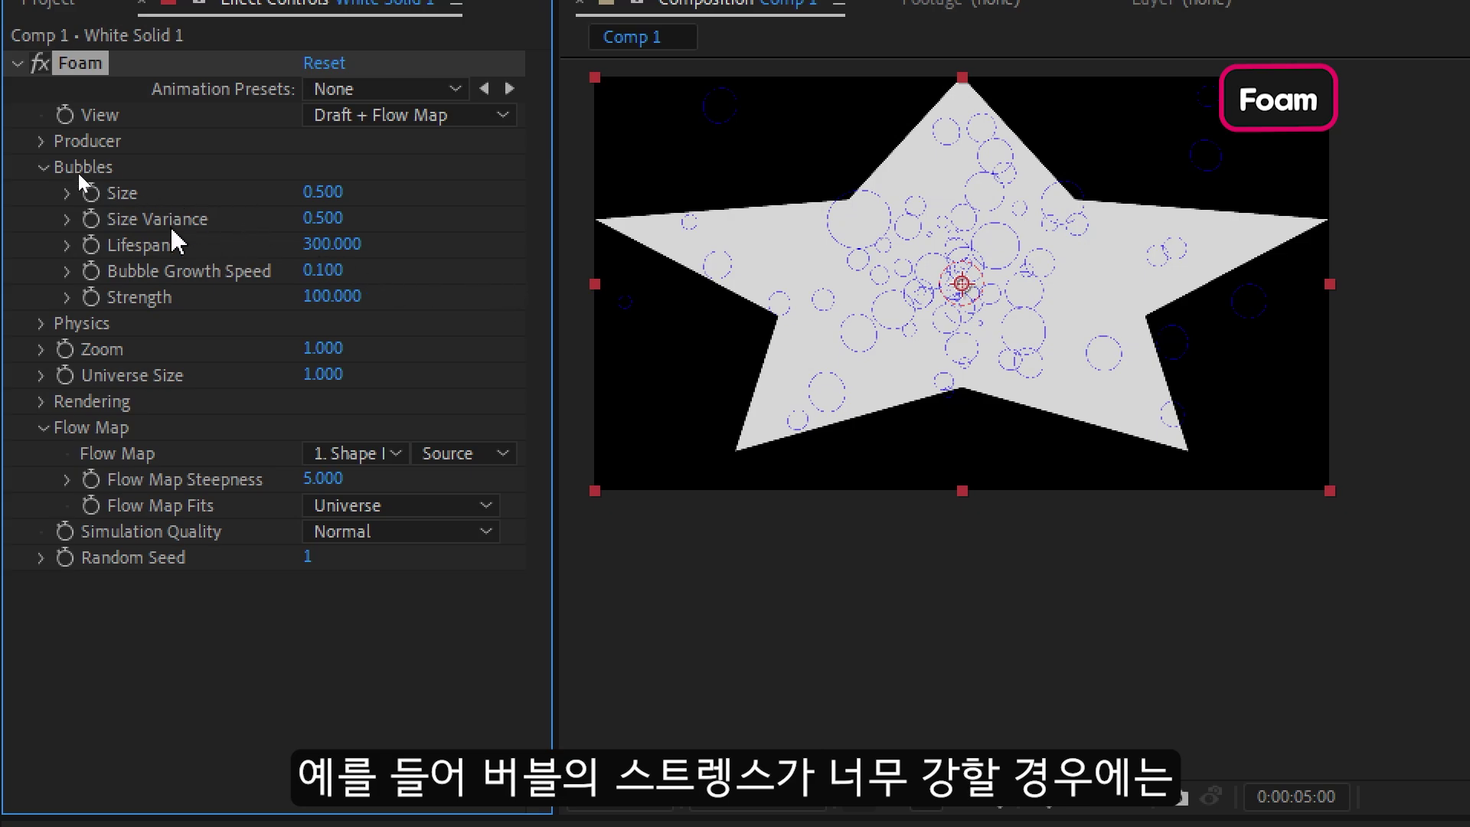
pyautogui.click(43, 167)
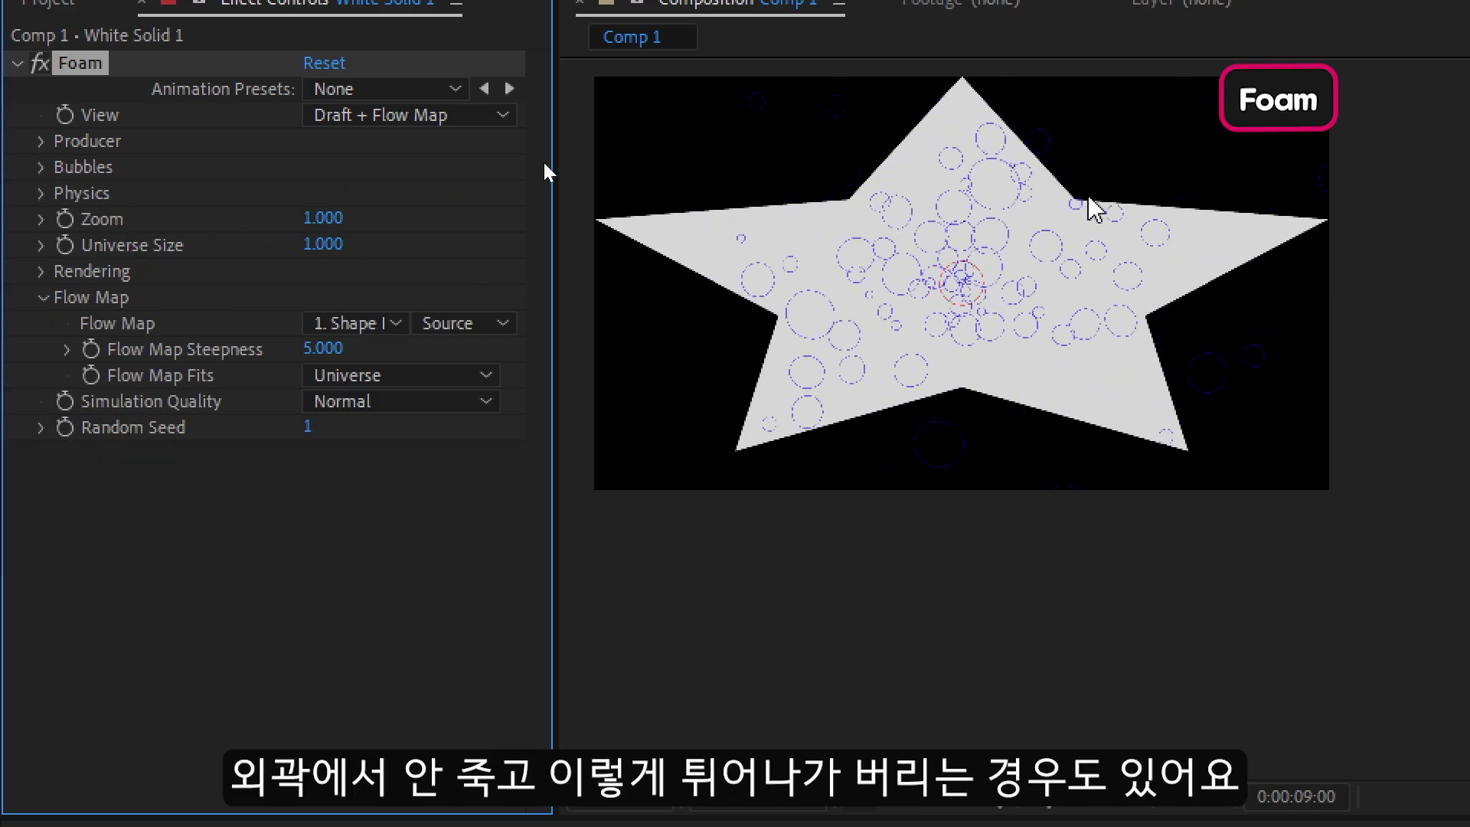
pyautogui.click(812, 183)
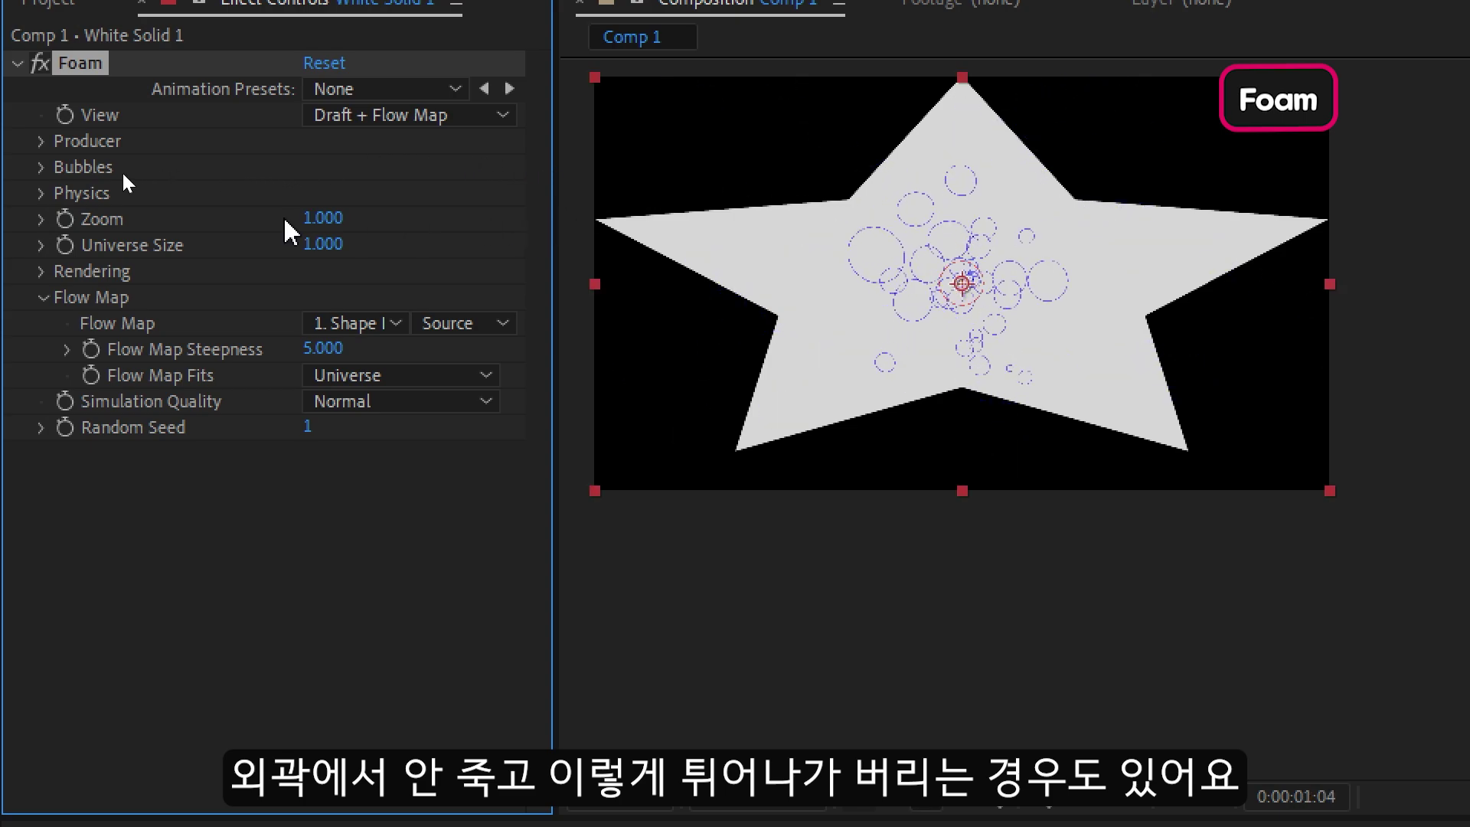
# - Set the bubbles' Strength to 50 and preview the animation inside the star-shaped flow map
pyautogui.click(46, 167)
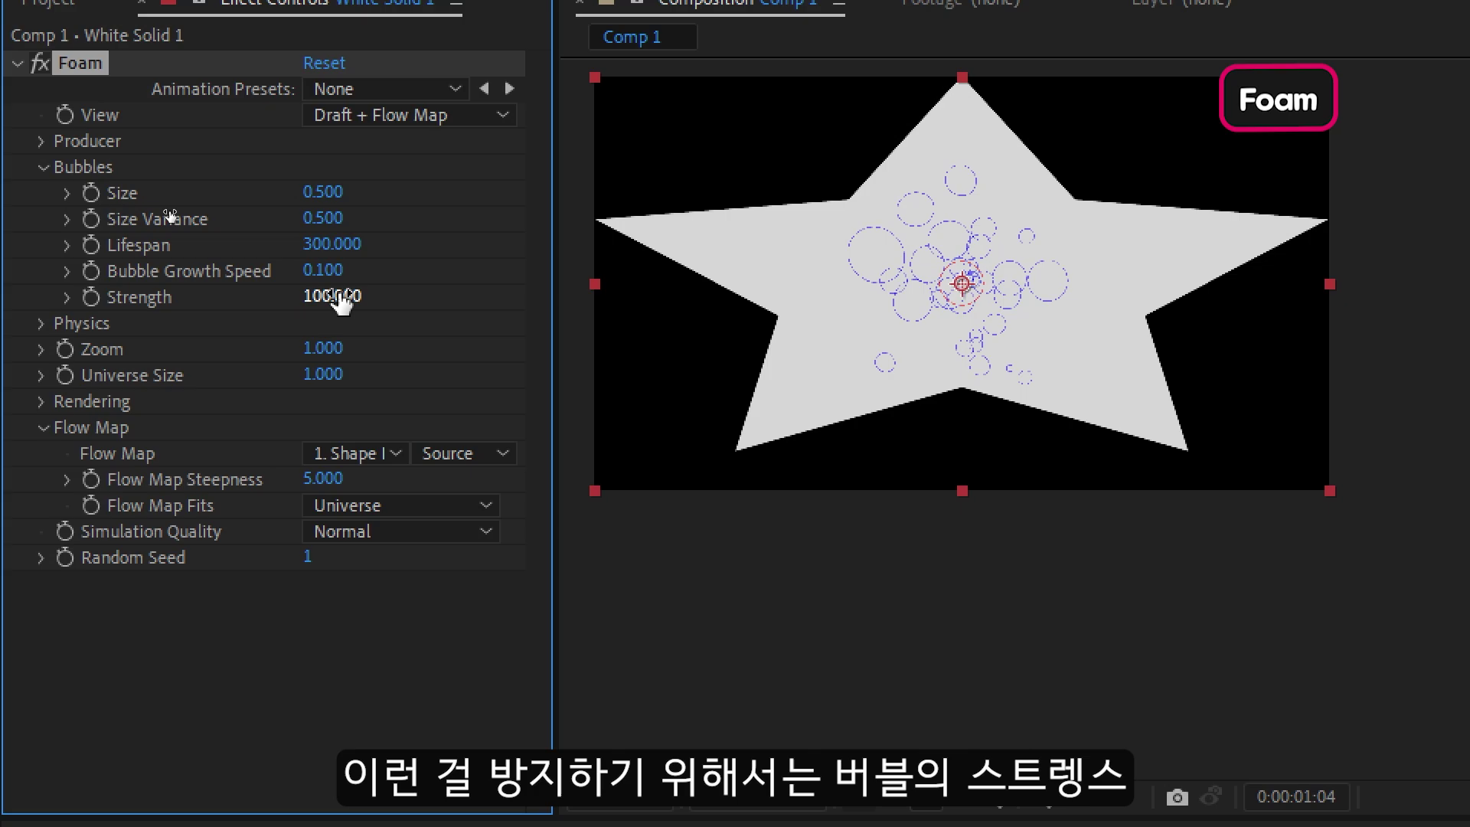
pyautogui.click(332, 296)
pyautogui.write('50')
pyautogui.press('Return')
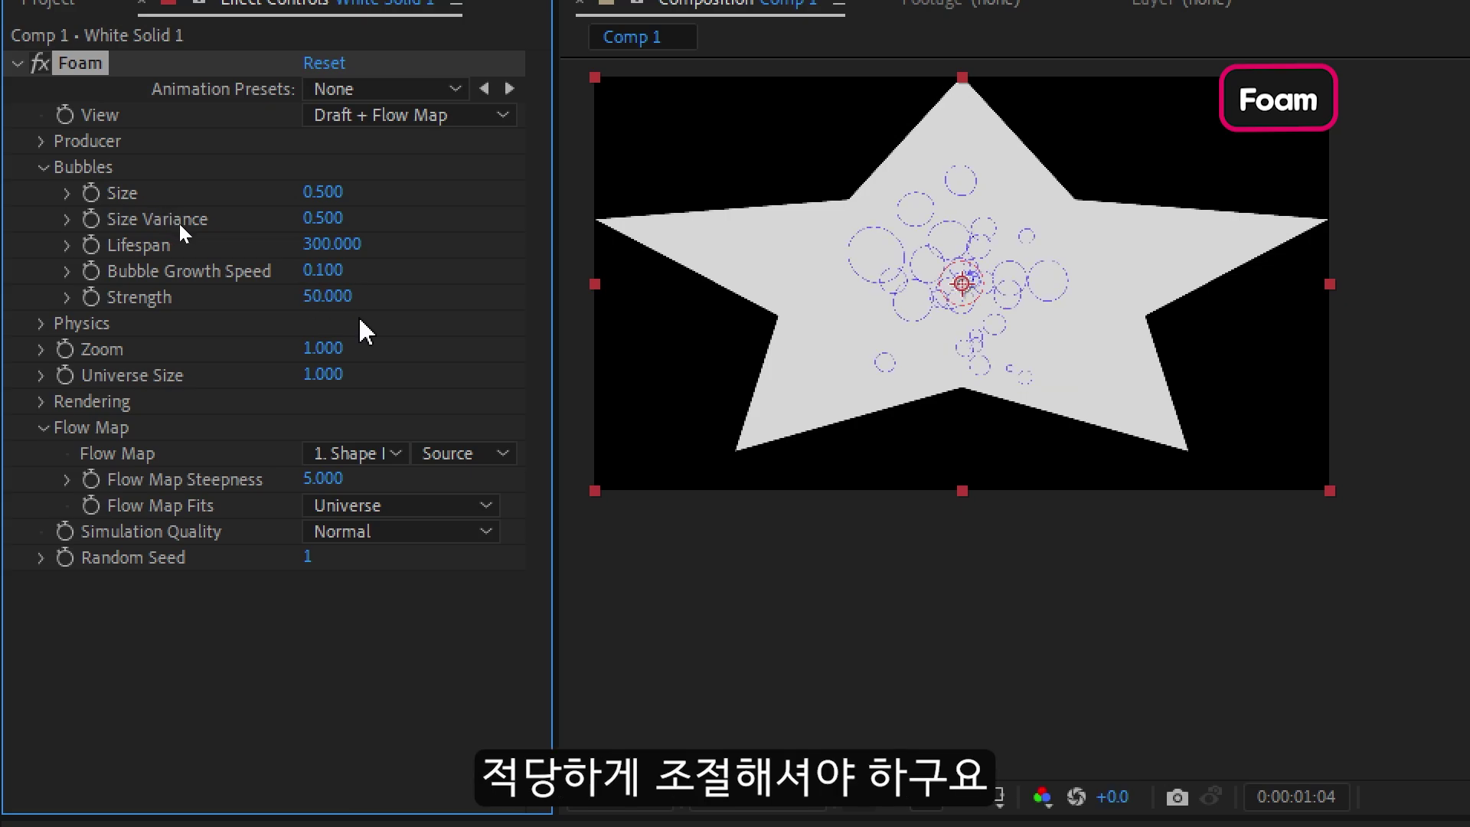
pyautogui.press('space')
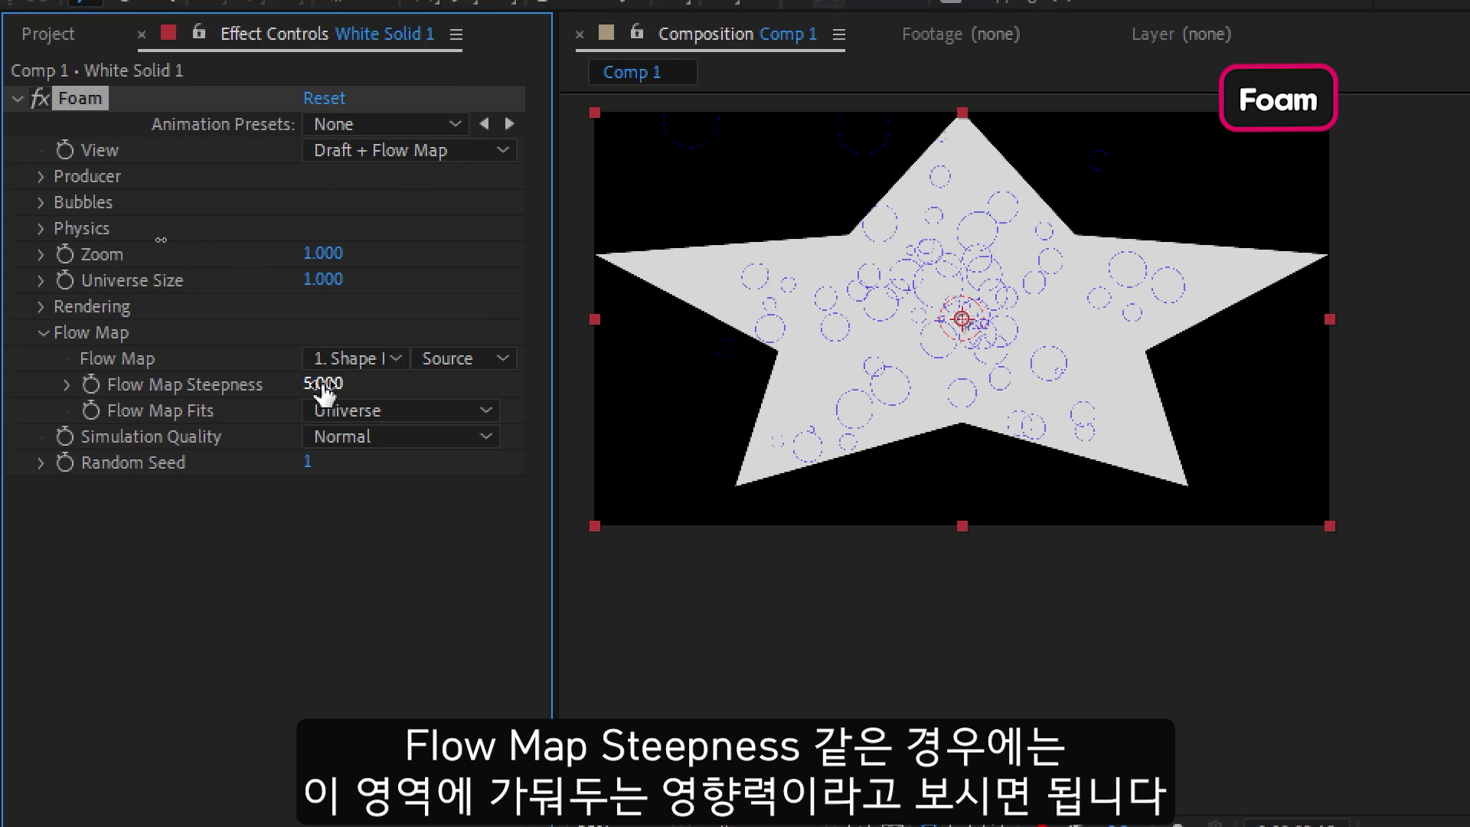
# - Raise the Flow Map Steepness to 37.800, preview it, and try the Screen option of Flow Map Fits before restoring Universe
pyautogui.moveTo(323, 387); pyautogui.dragTo(847, 406)
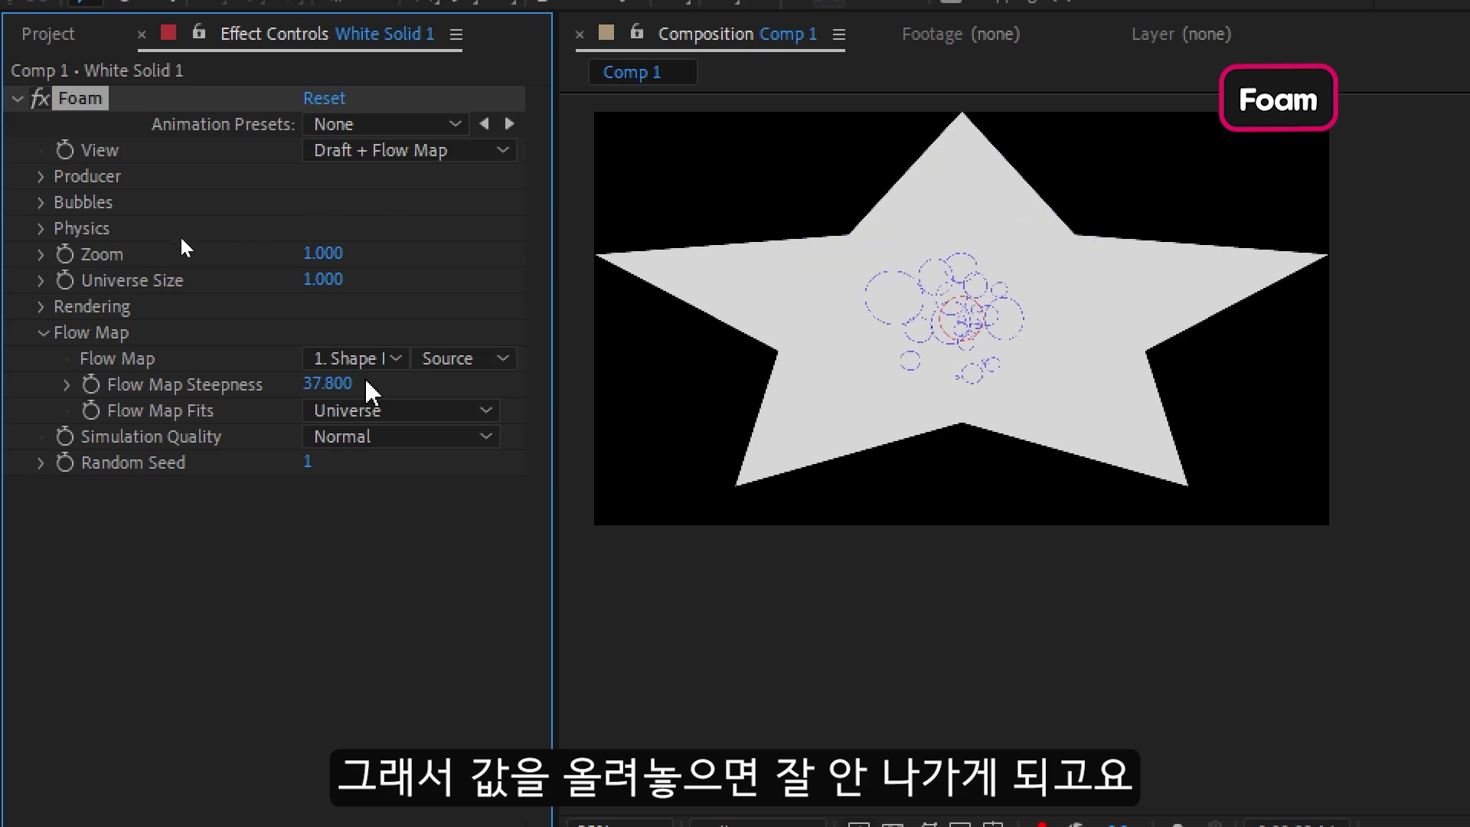
pyautogui.press('space')
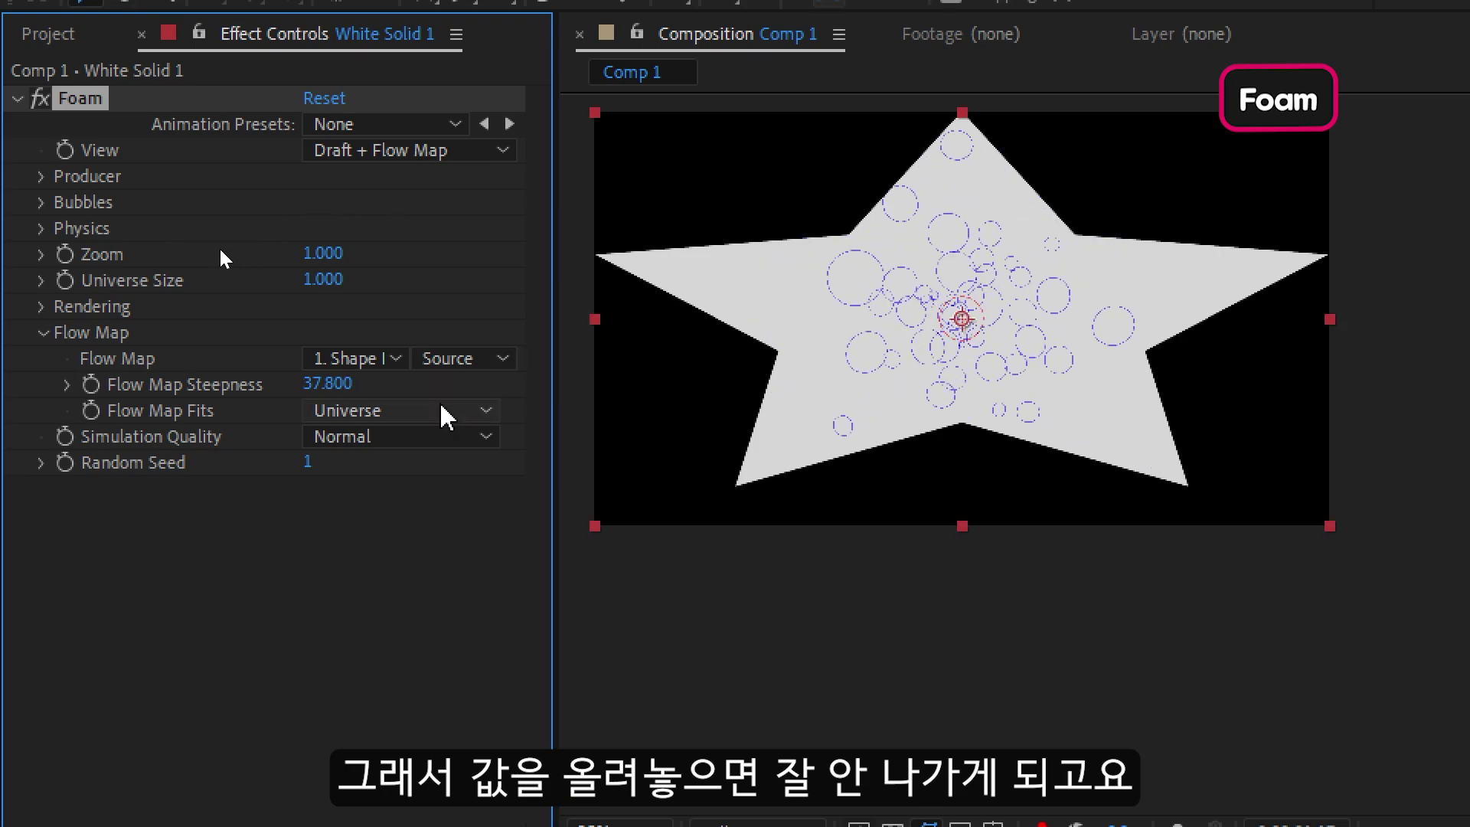
pyautogui.click(427, 412)
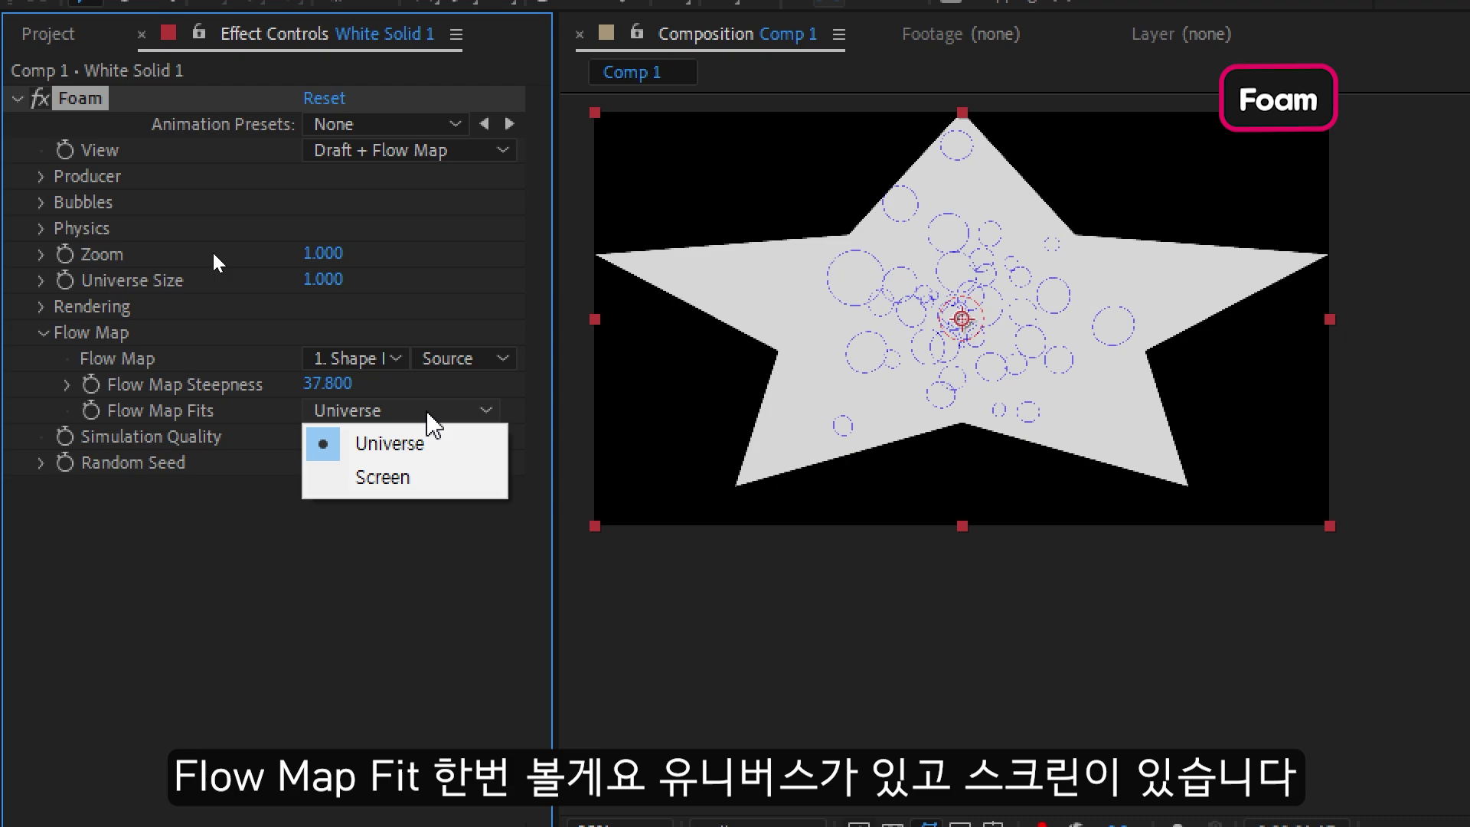
pyautogui.click(421, 479)
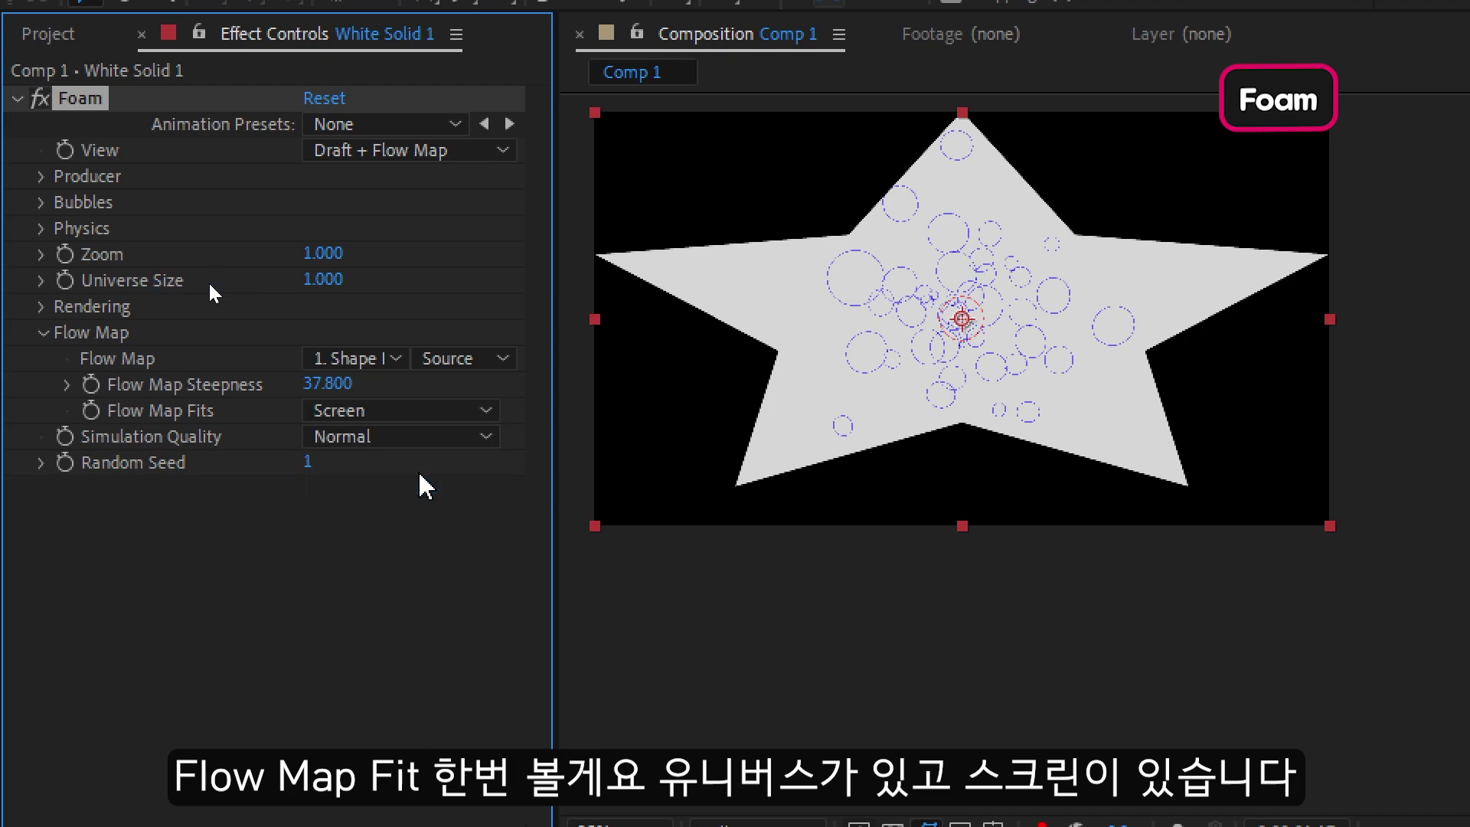
pyautogui.click(413, 419)
pyautogui.click(412, 438)
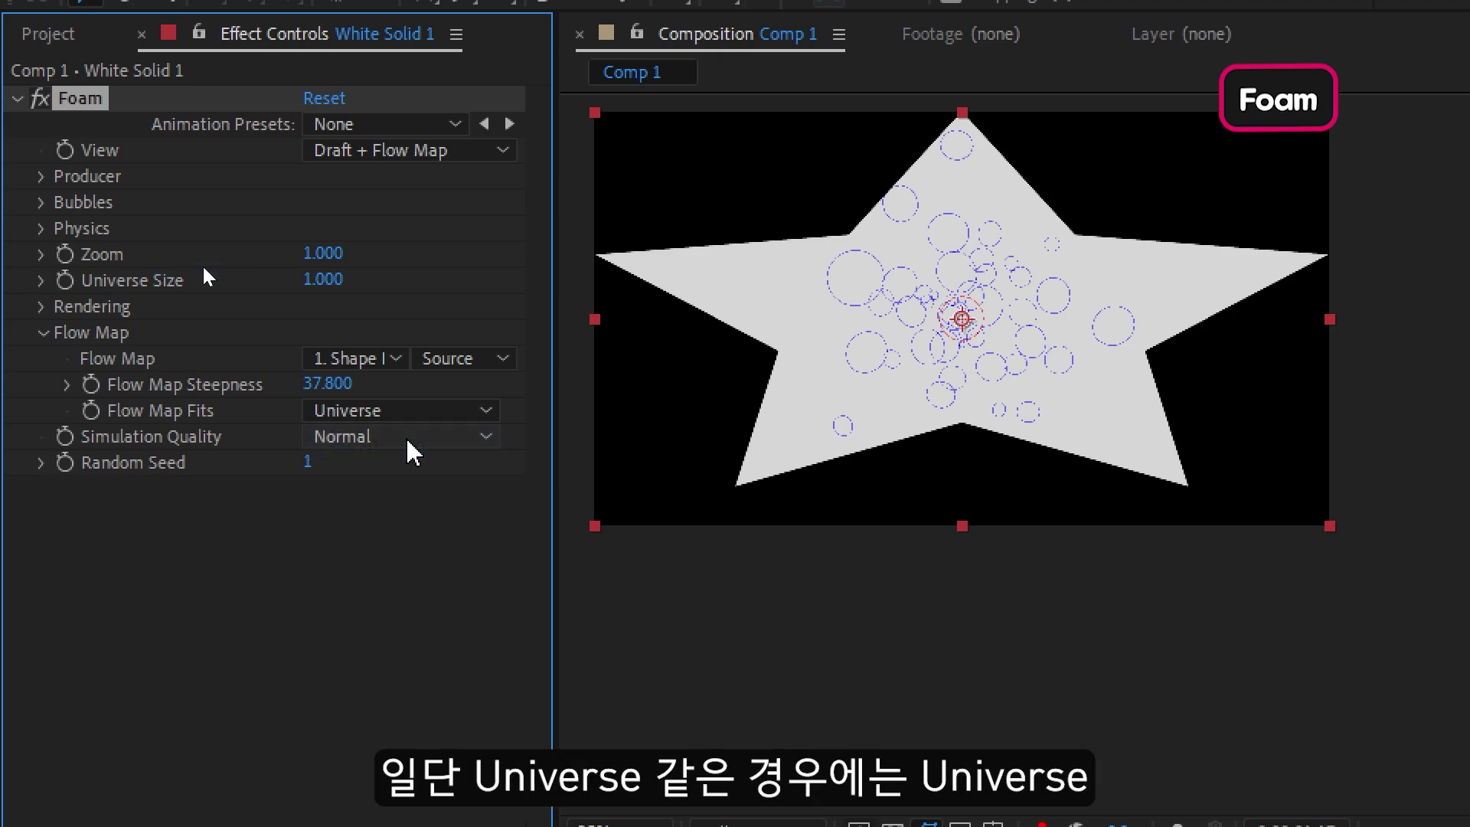
# - Reduce the Universe Size to 0.650, set Flow Map Fits to Screen, and vary the size again to compare, toggling Shape Layer 1's visibility
pyautogui.moveTo(323, 280); pyautogui.dragTo(296, 294)
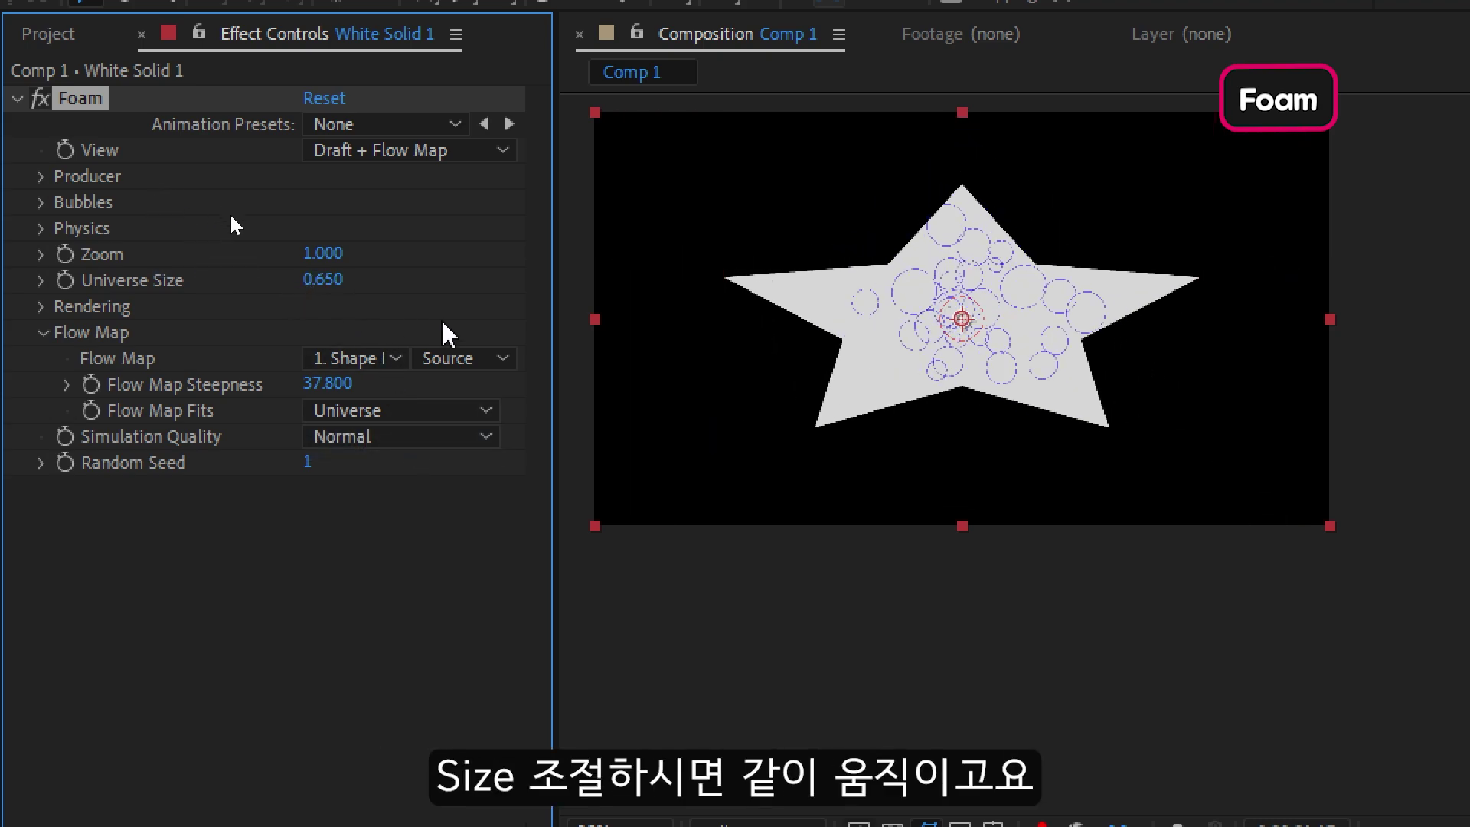
pyautogui.click(429, 414)
pyautogui.click(425, 478)
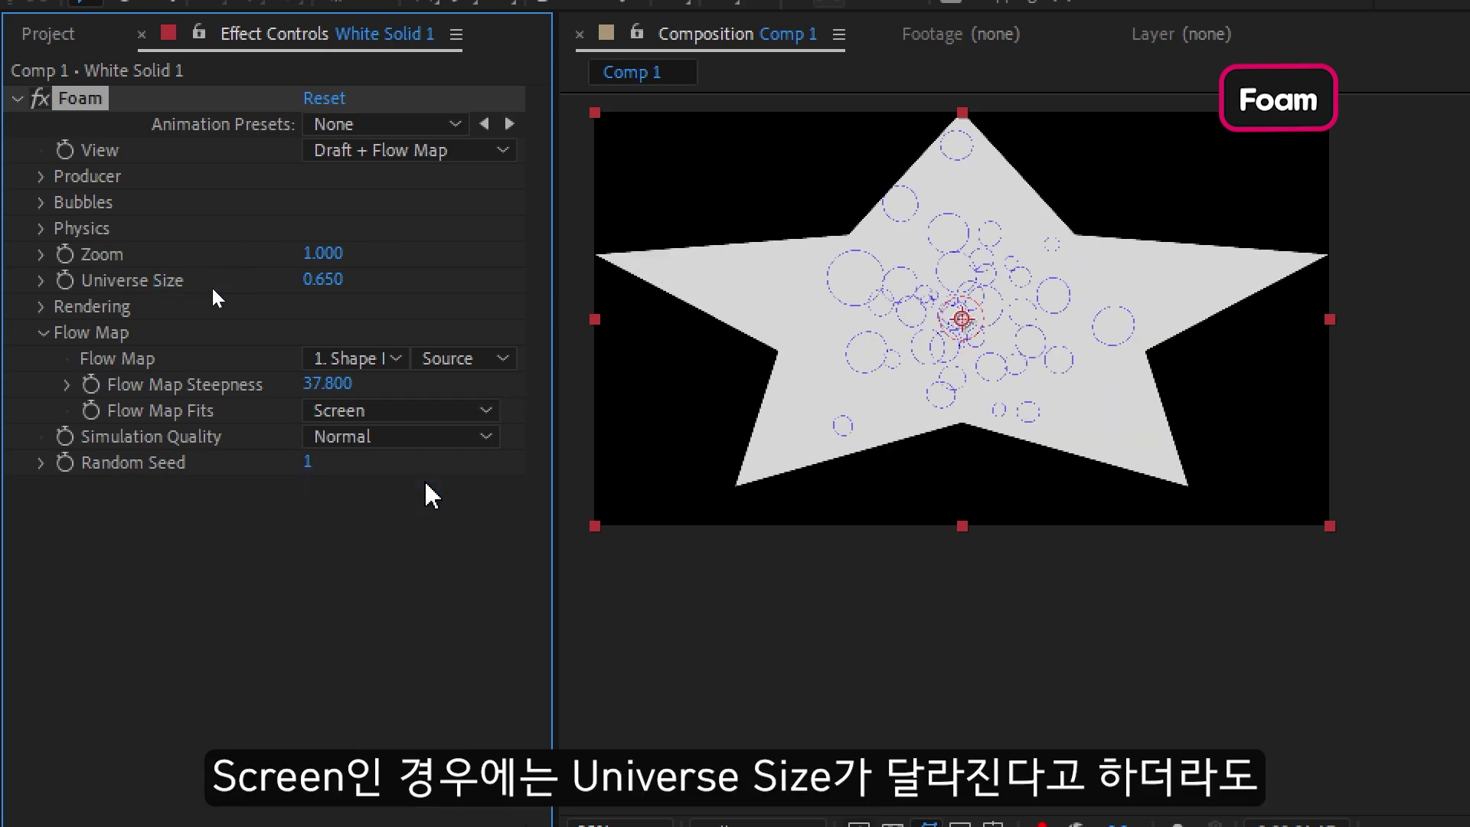
pyautogui.moveTo(323, 279)
pyautogui.mouseDown()
pyautogui.moveTo(270, 280)
pyautogui.moveTo(345, 281)
pyautogui.mouseUp()
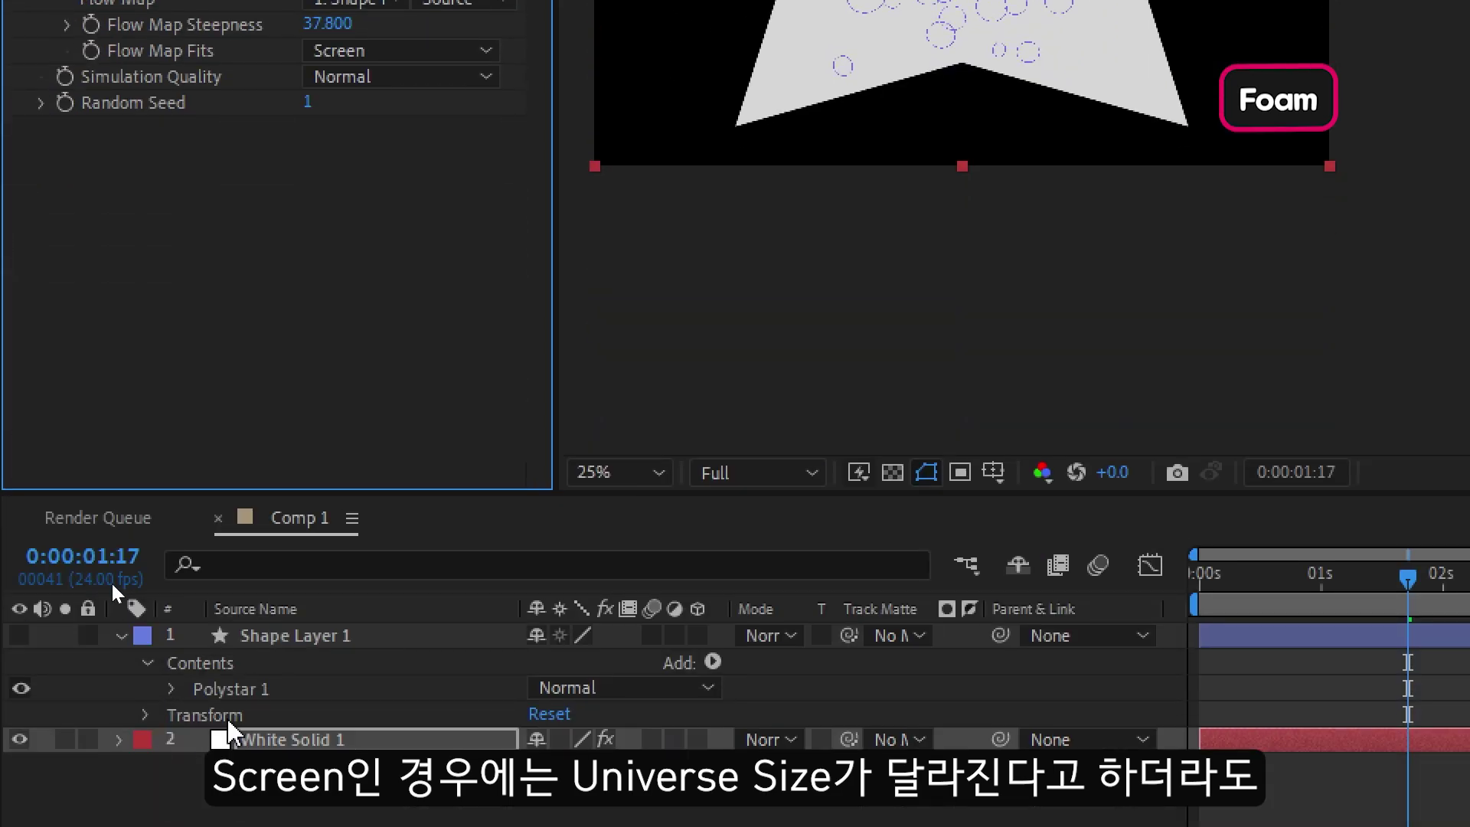
pyautogui.click(20, 635)
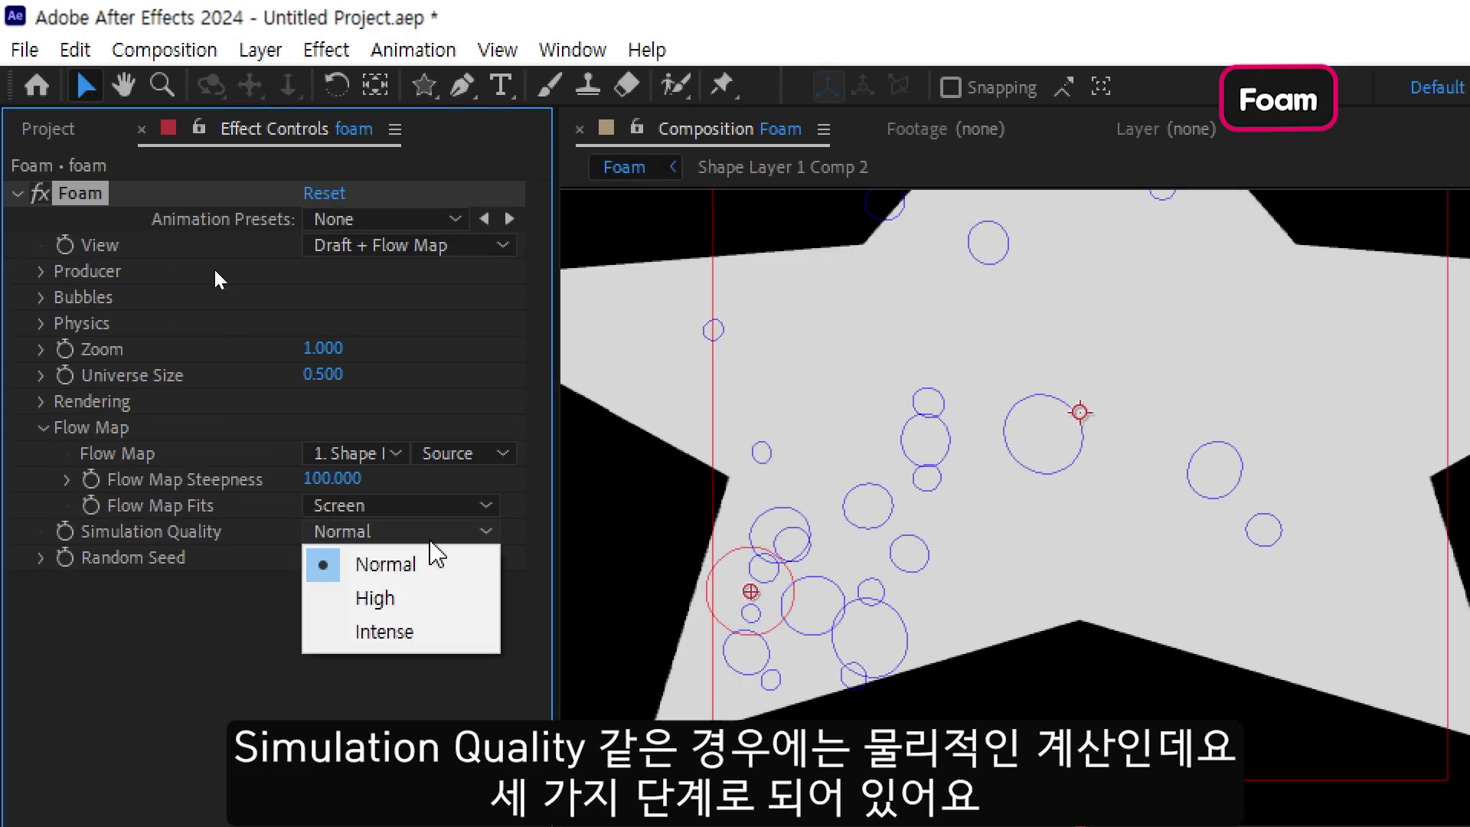
# - Try High Simulation Quality for the foam layer in the Foam composition and set it to Intense
pyautogui.click(432, 597)
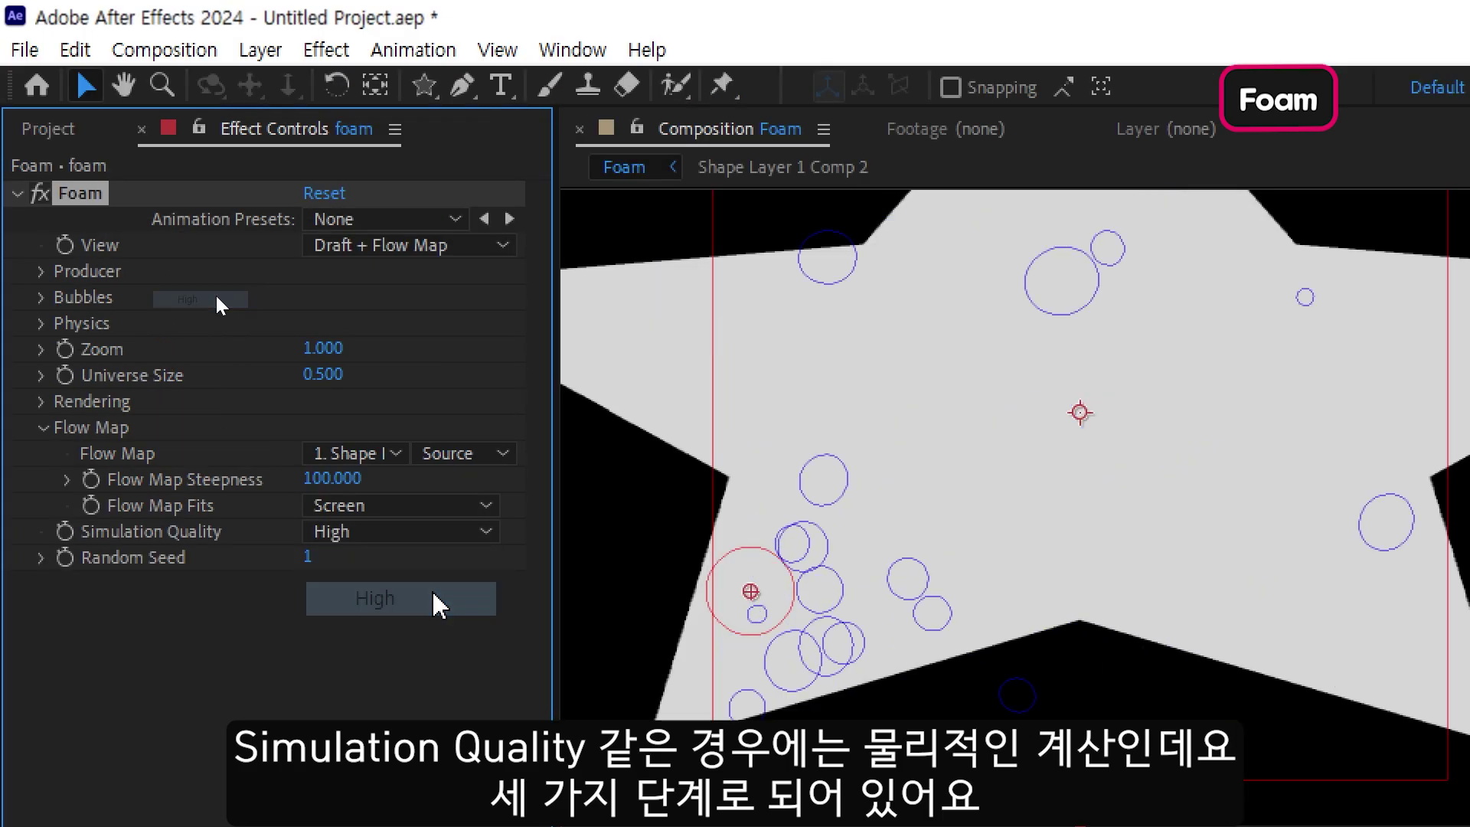
pyautogui.click(422, 547)
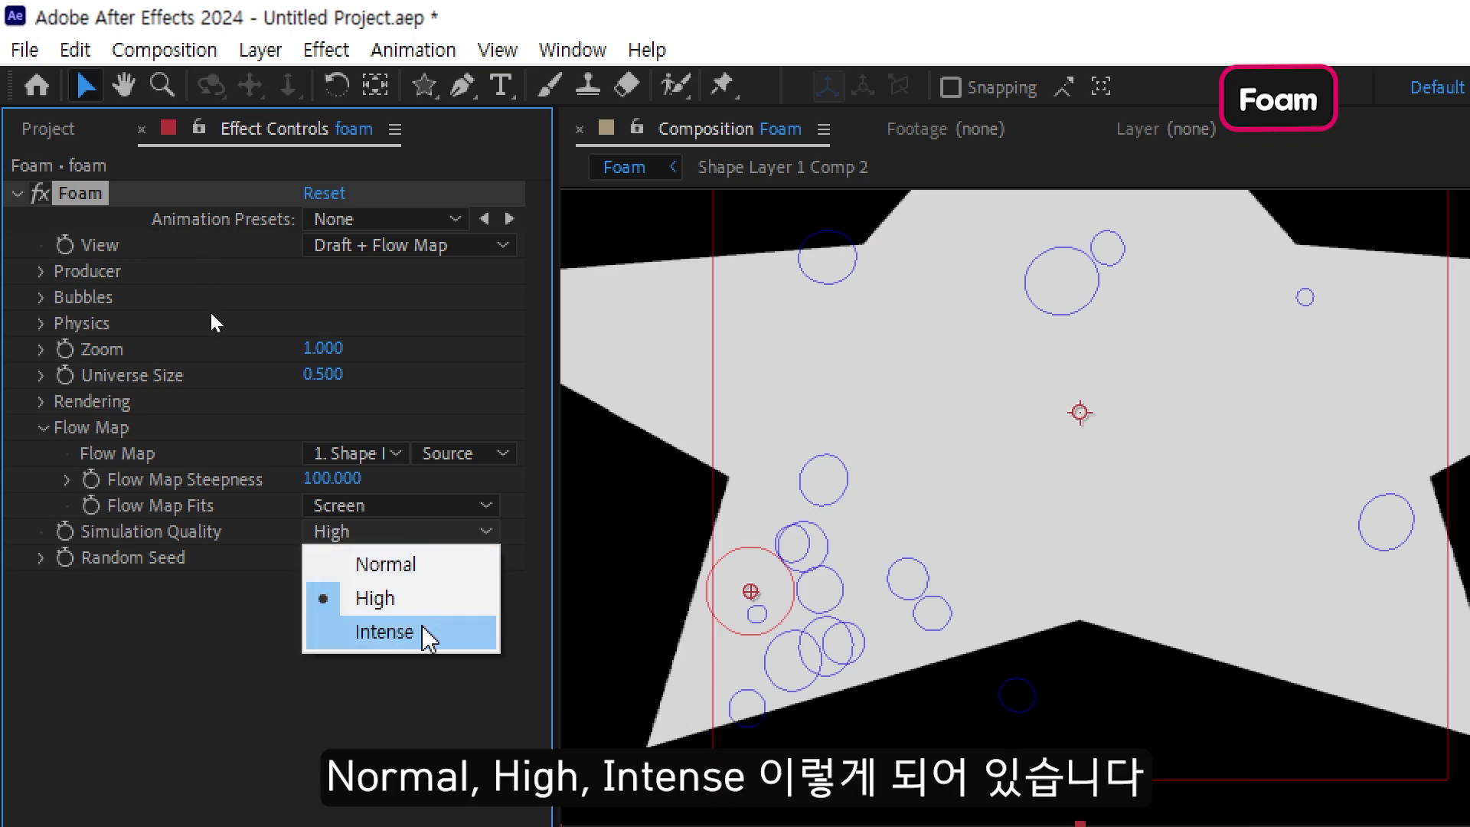
pyautogui.click(426, 635)
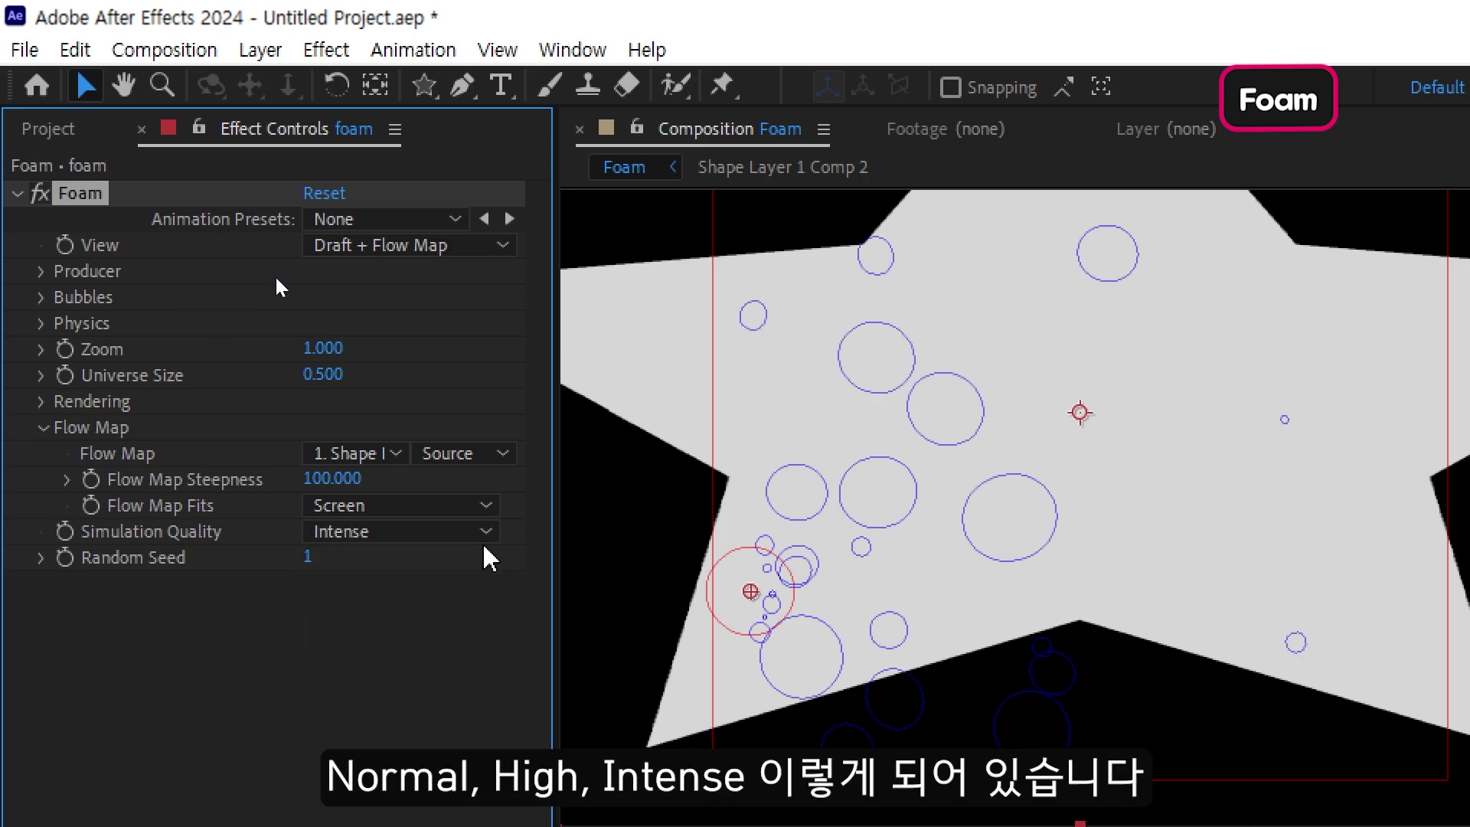
pyautogui.click(453, 536)
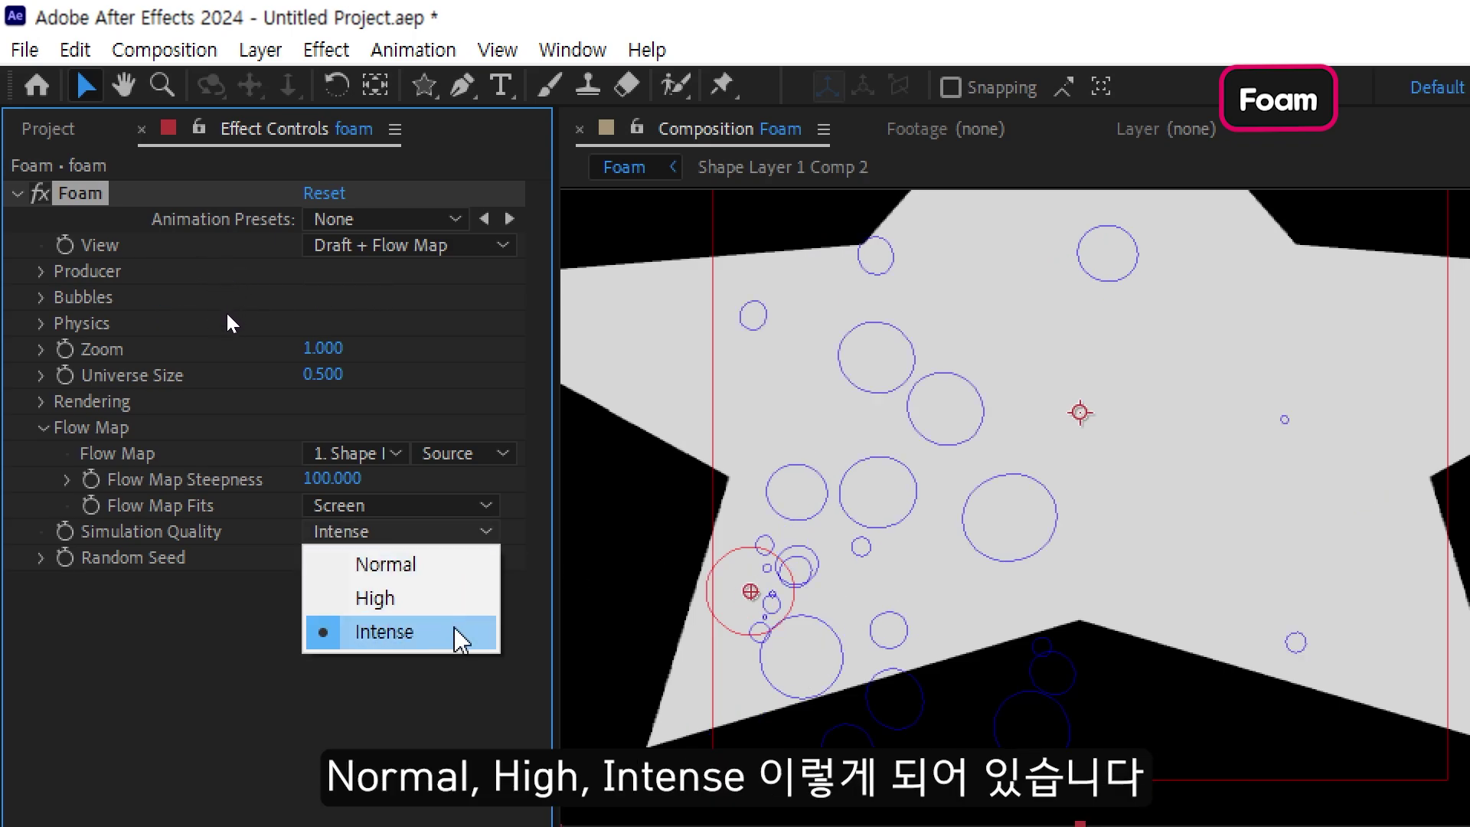
pyautogui.click(422, 634)
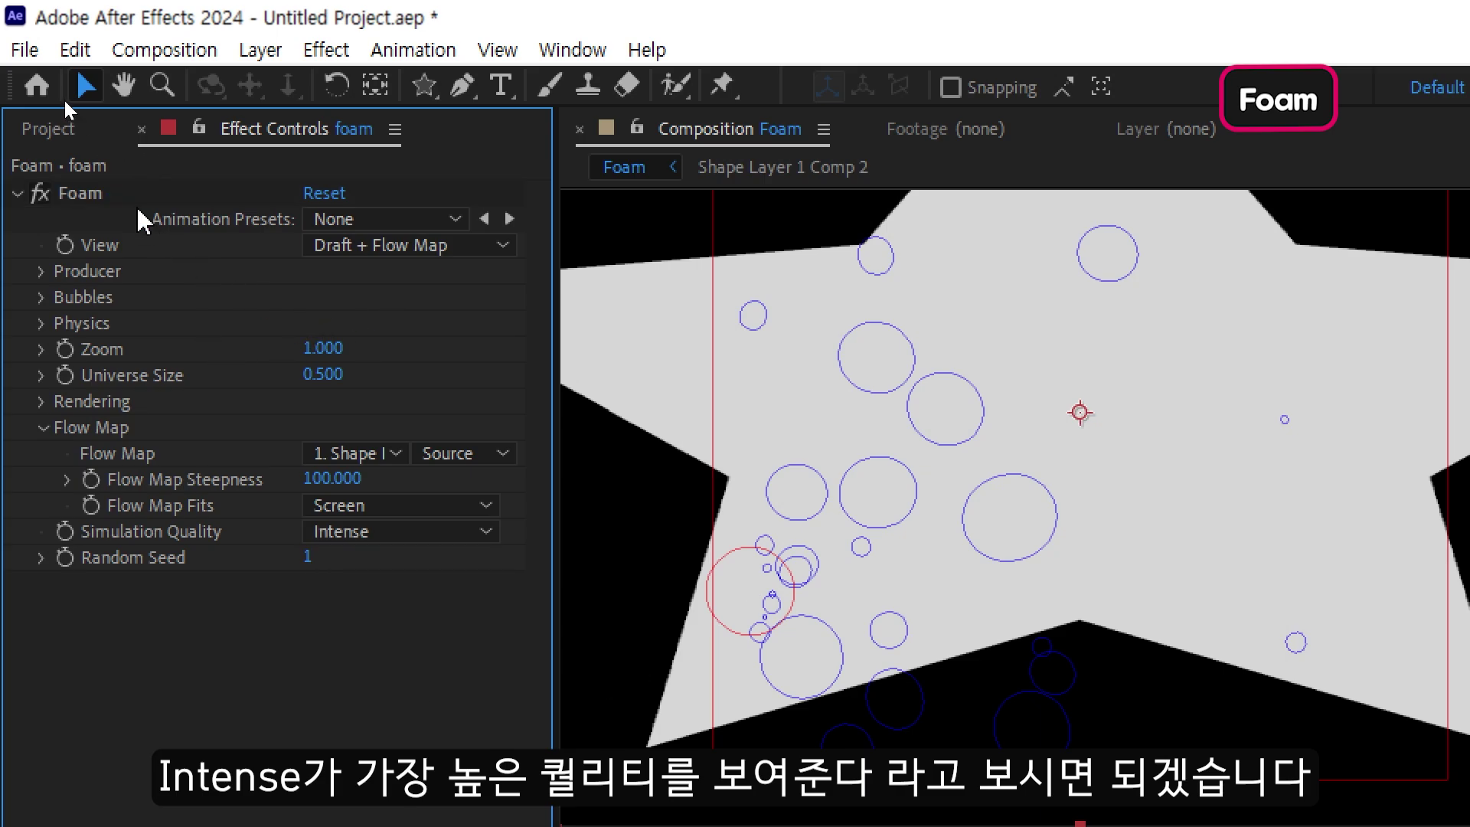
# - Select the Foam effect and move its producer point up and inward within the star
pyautogui.click(79, 193)
pyautogui.click(796, 505)
pyautogui.moveTo(796, 505); pyautogui.dragTo(951, 295)
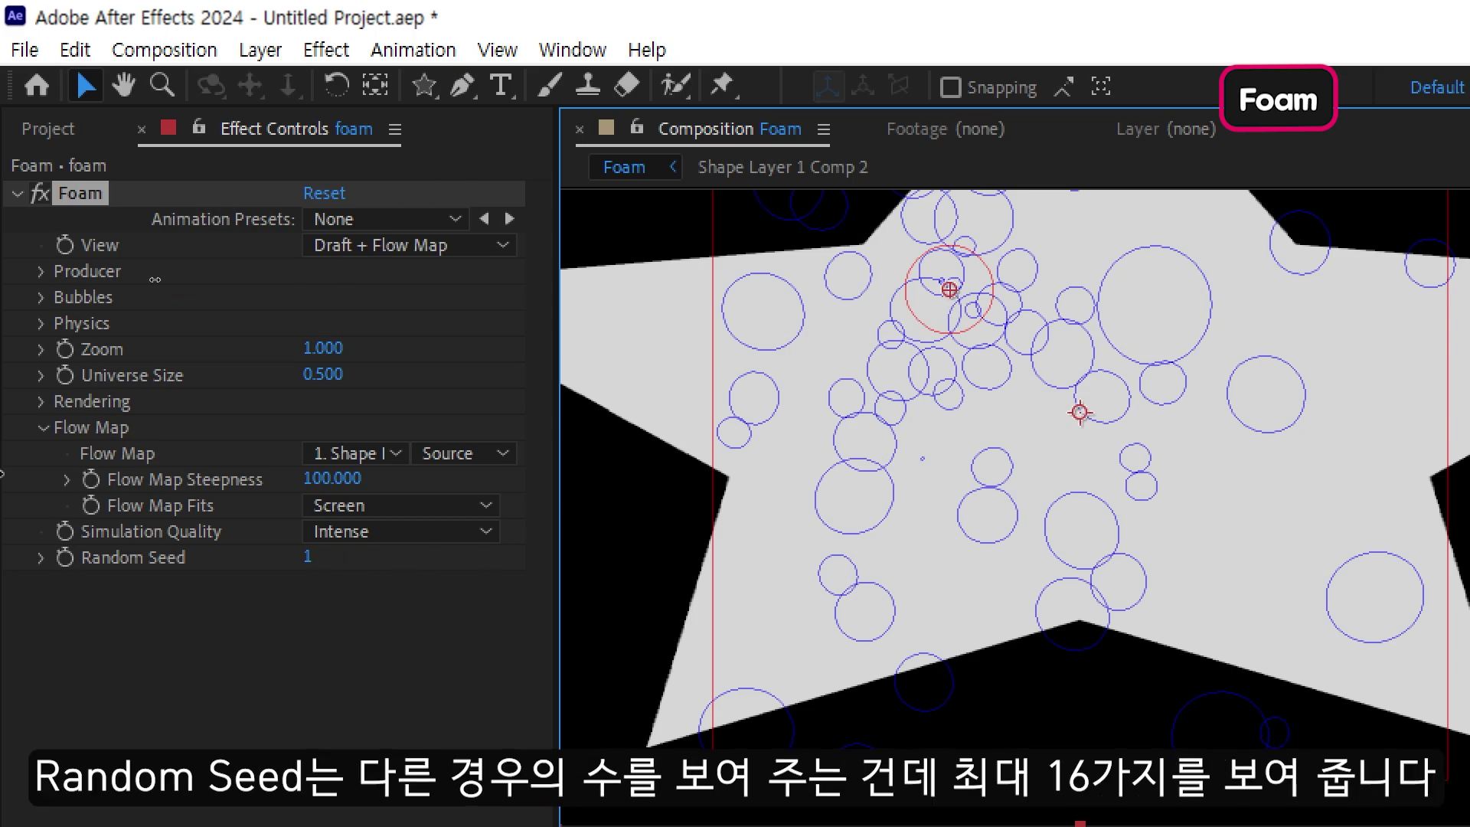
# - Set the foam effect's Random Seed to 16 and switch its View to Rendered
pyautogui.moveTo(307, 559); pyautogui.dragTo(349, 557)
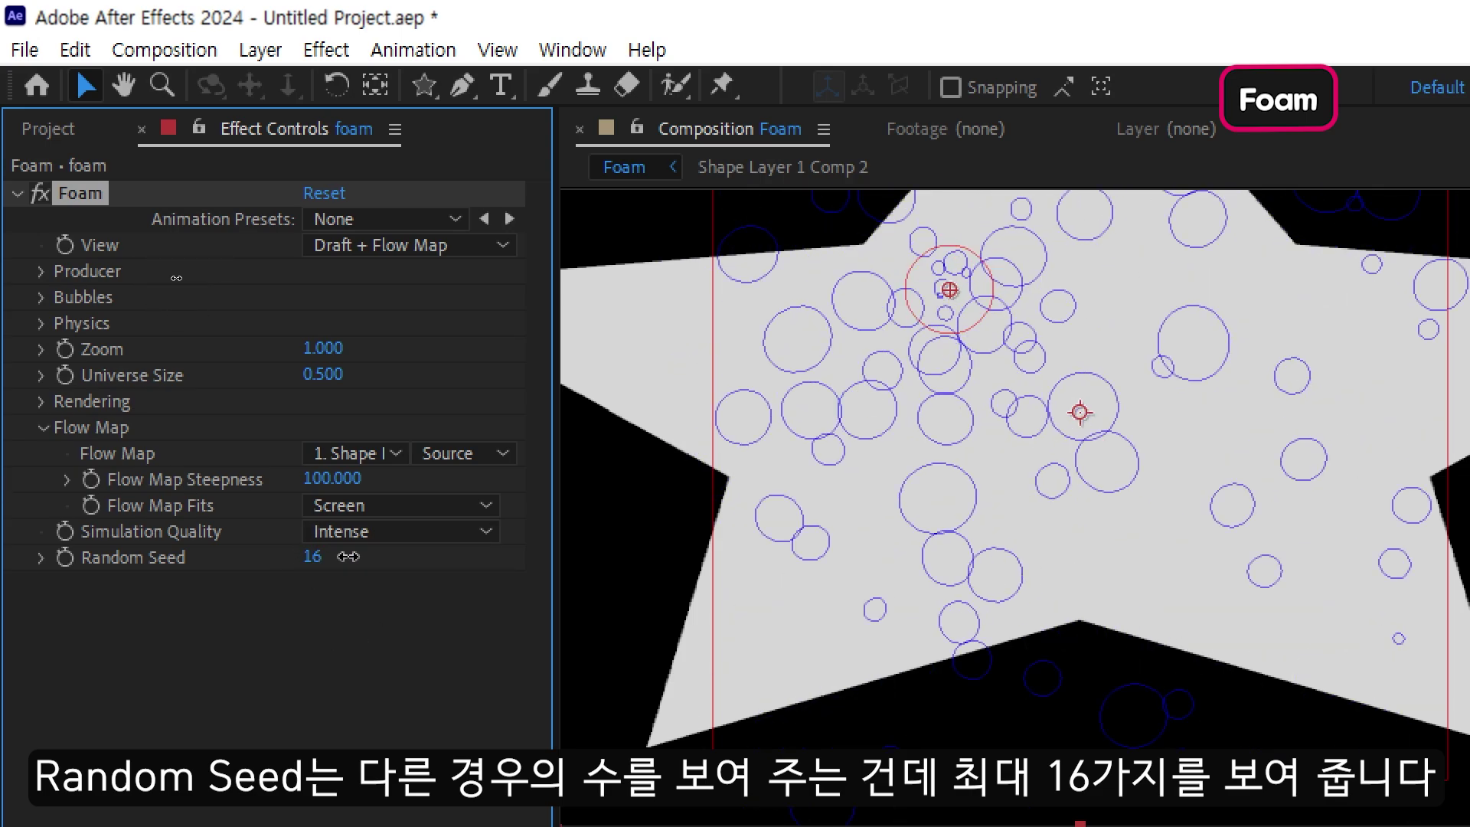
pyautogui.click(464, 260)
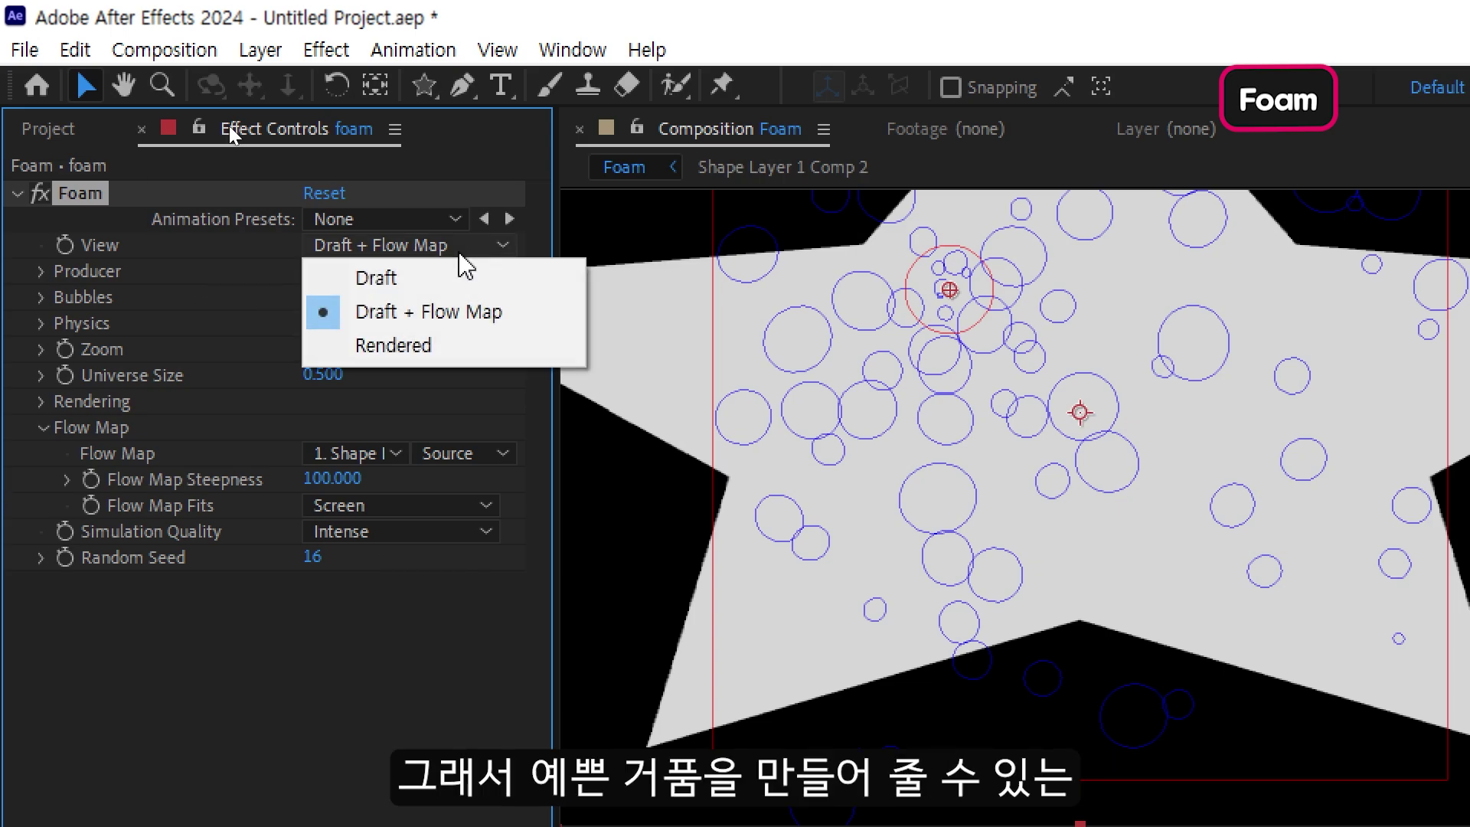
pyautogui.click(461, 349)
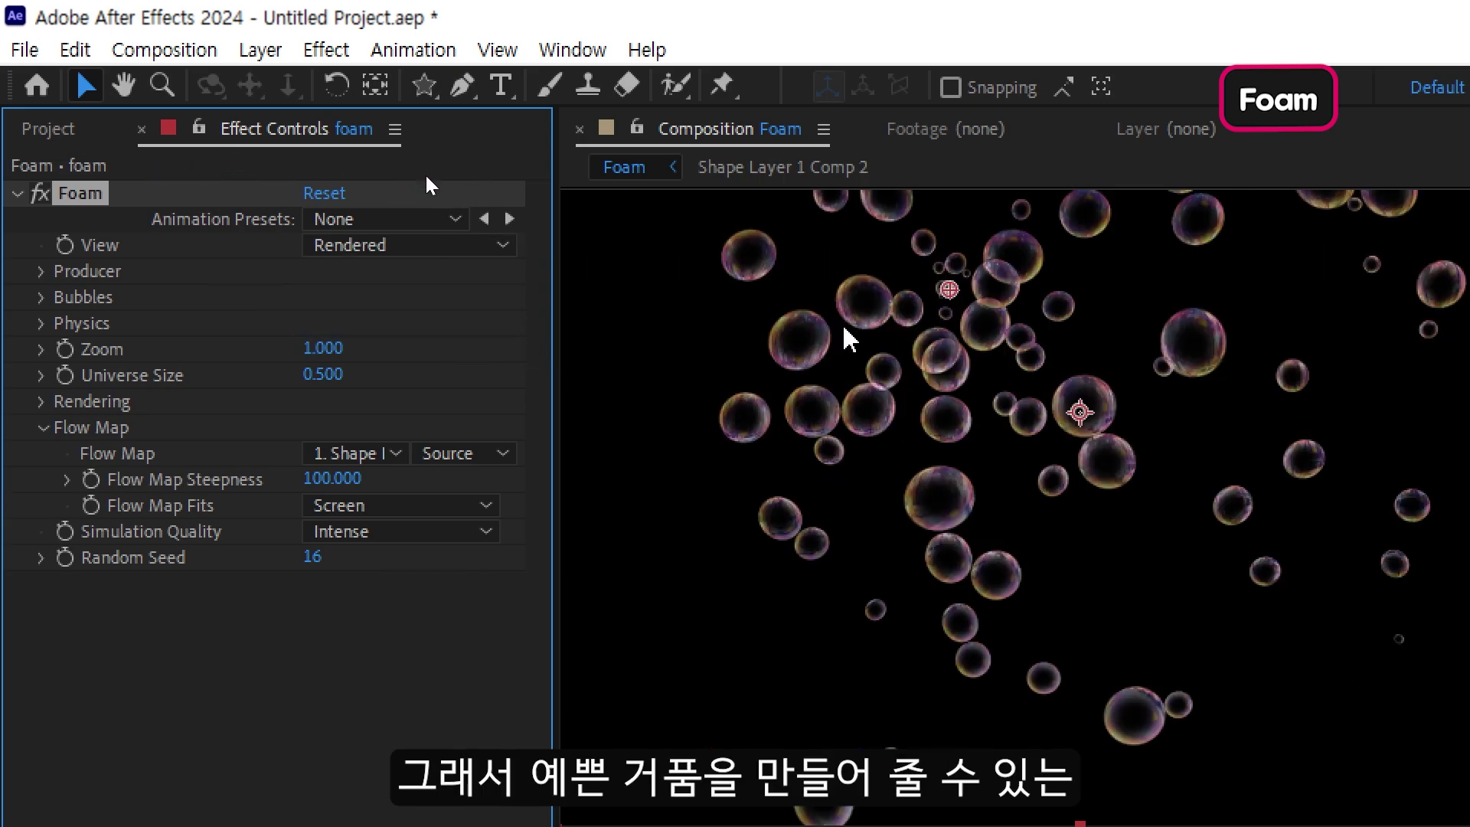